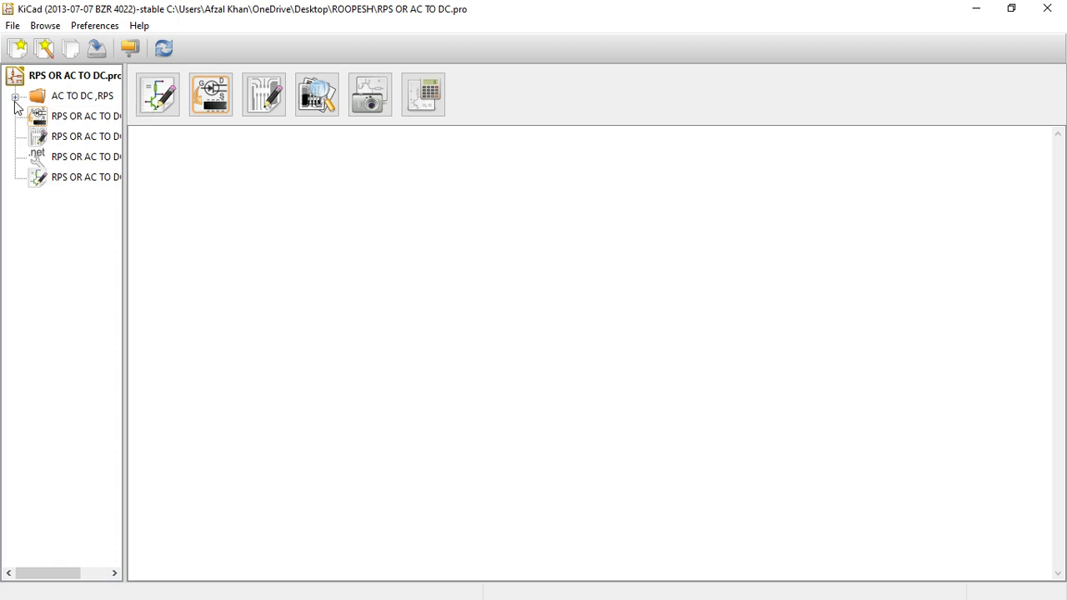
Start a new blank project and choose the Desktop as the location to save it.
click(14, 26)
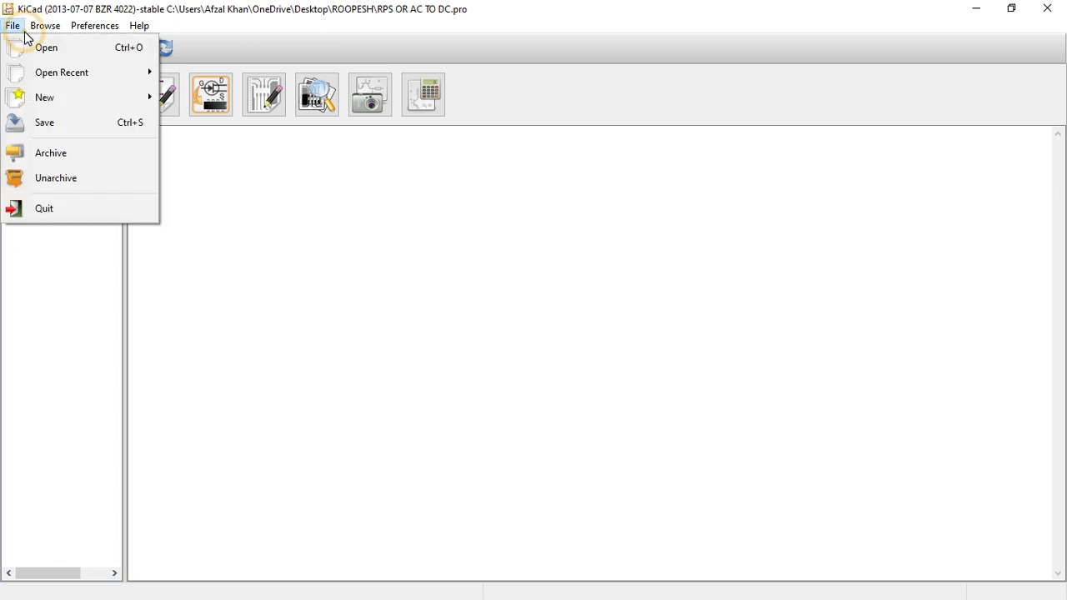
mouse_move(52, 94)
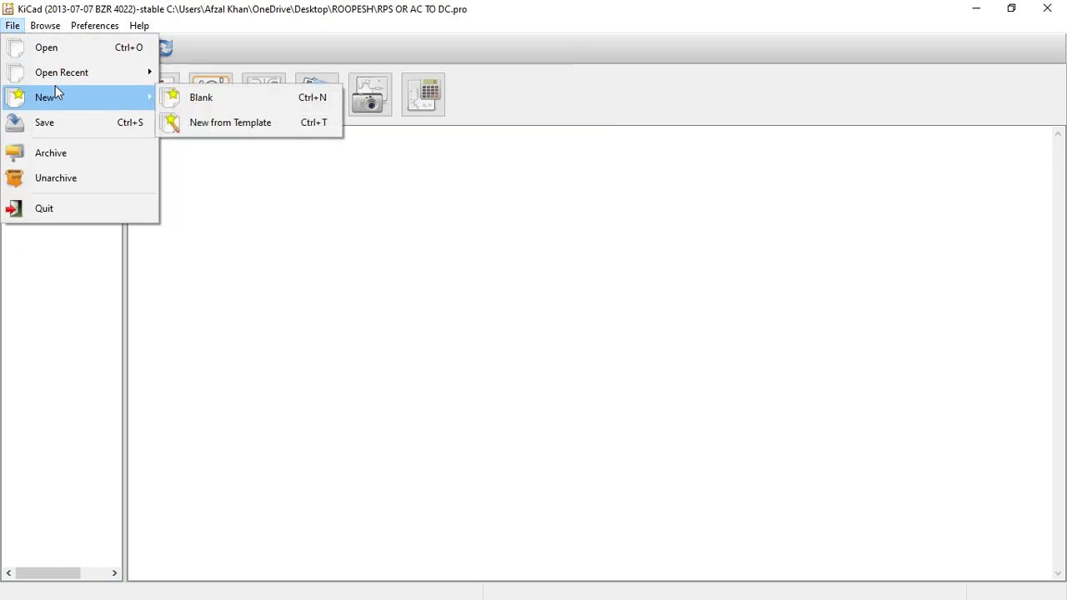
click(169, 97)
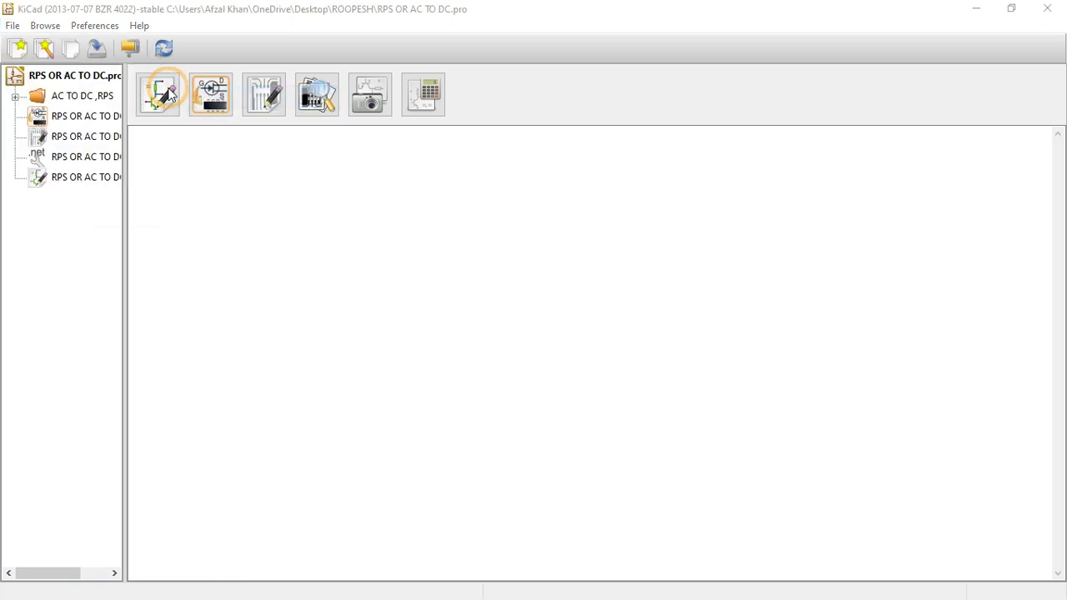
drag(120, 250, 121, 240)
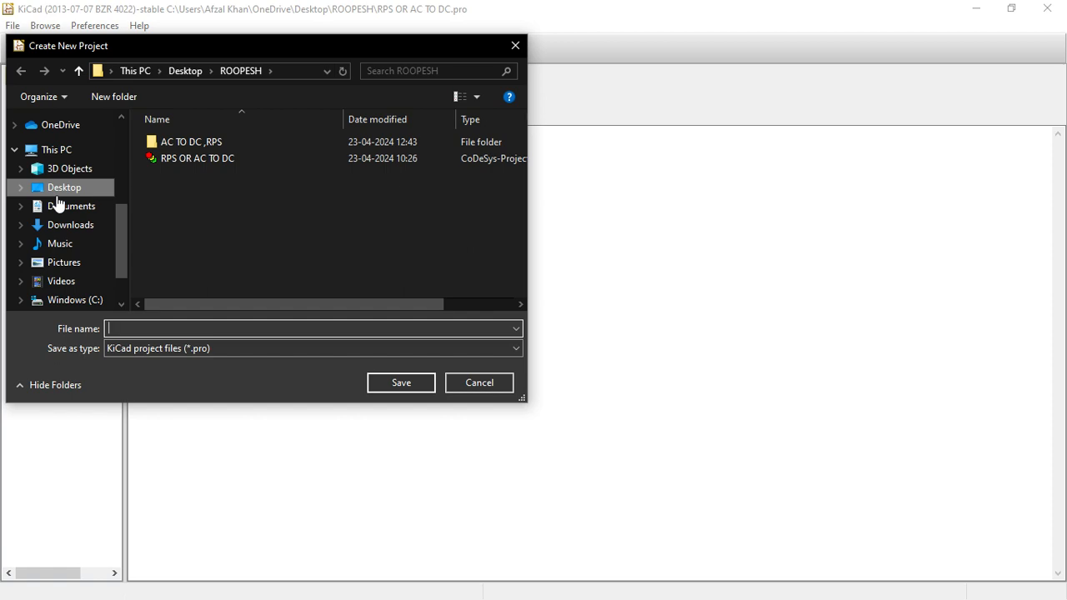
click(58, 192)
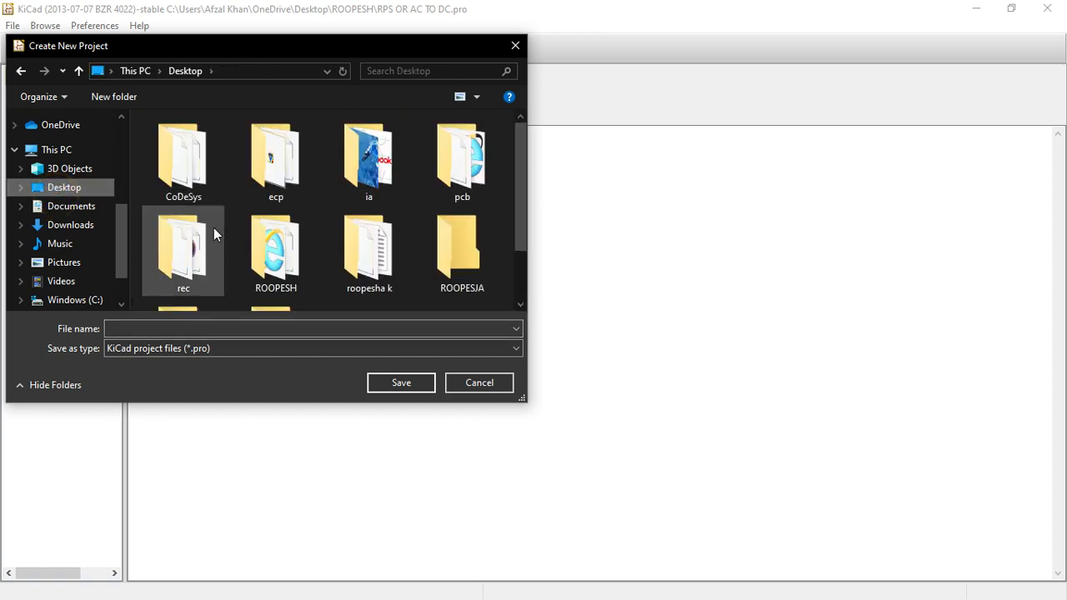
Create a folder named PCB12 on the Desktop and open it as the project's destination.
scroll(213, 228, down, 2)
right_click(348, 278)
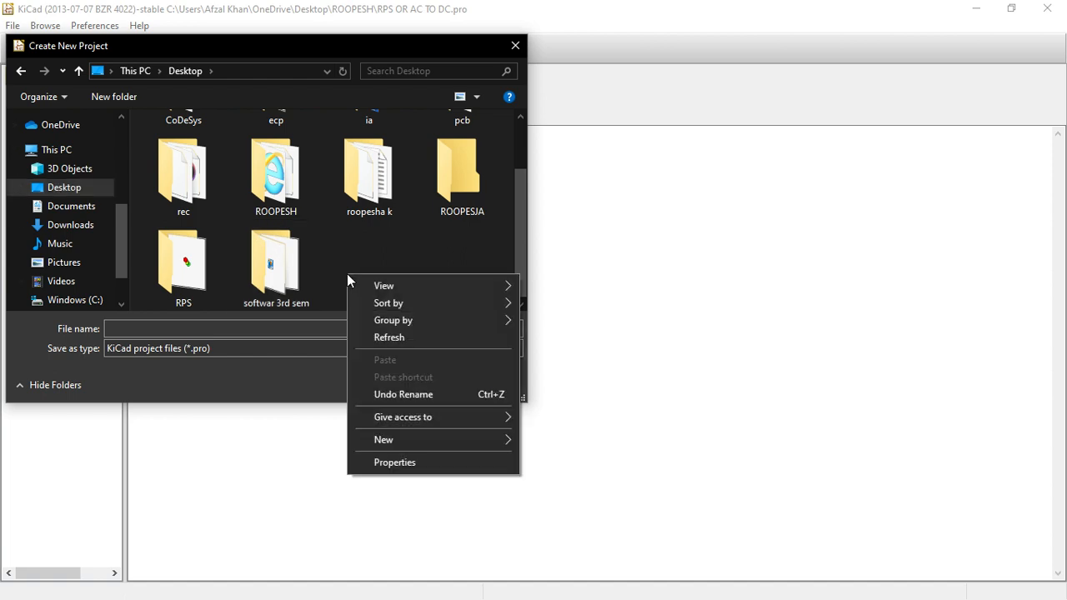
mouse_move(392, 442)
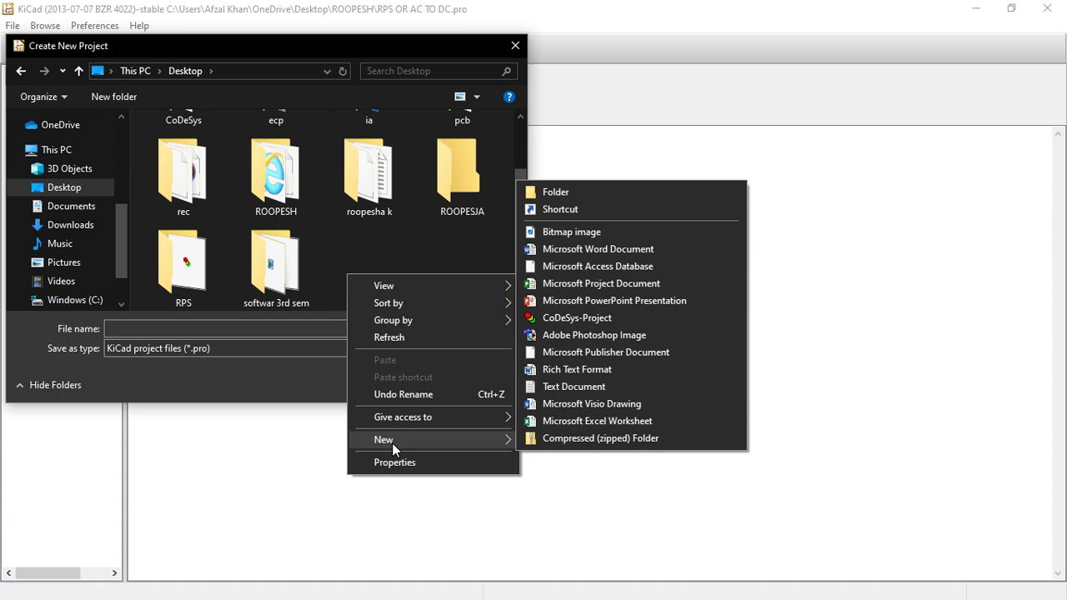
click(562, 191)
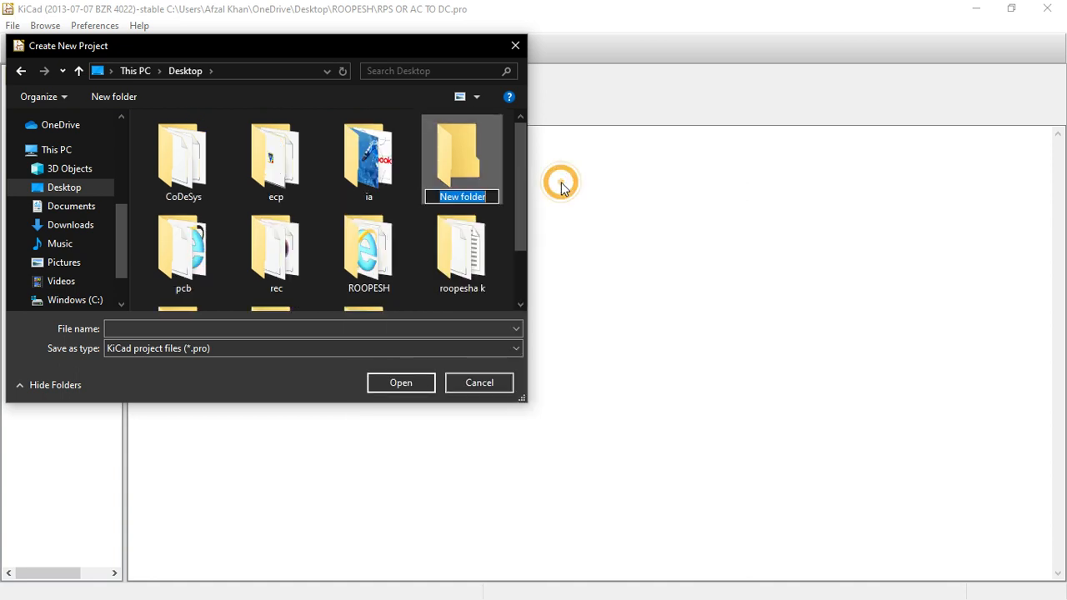
key(BackSpace)
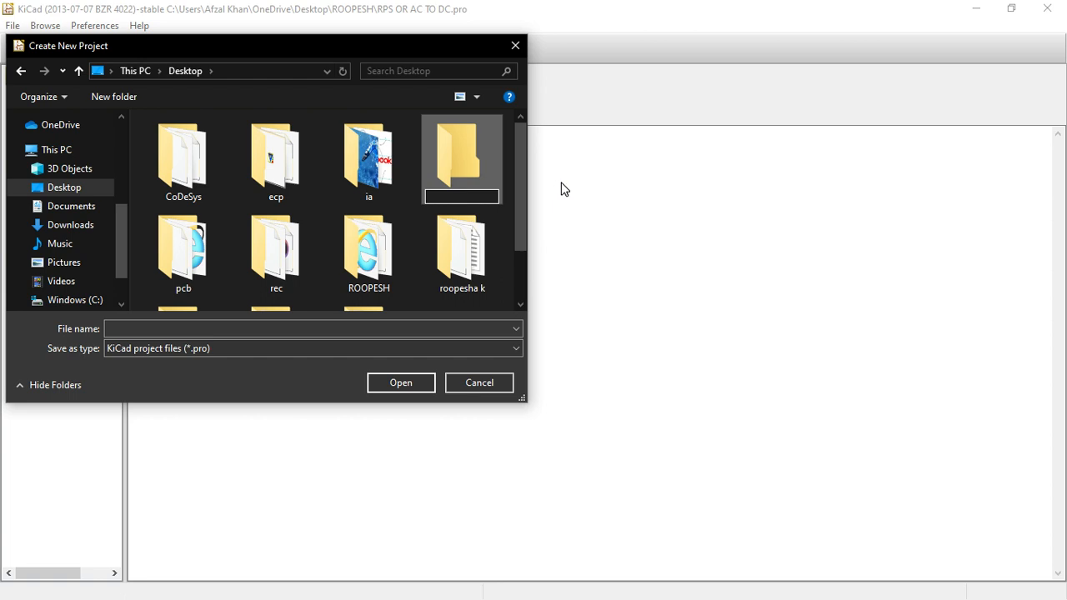
text(PCB)
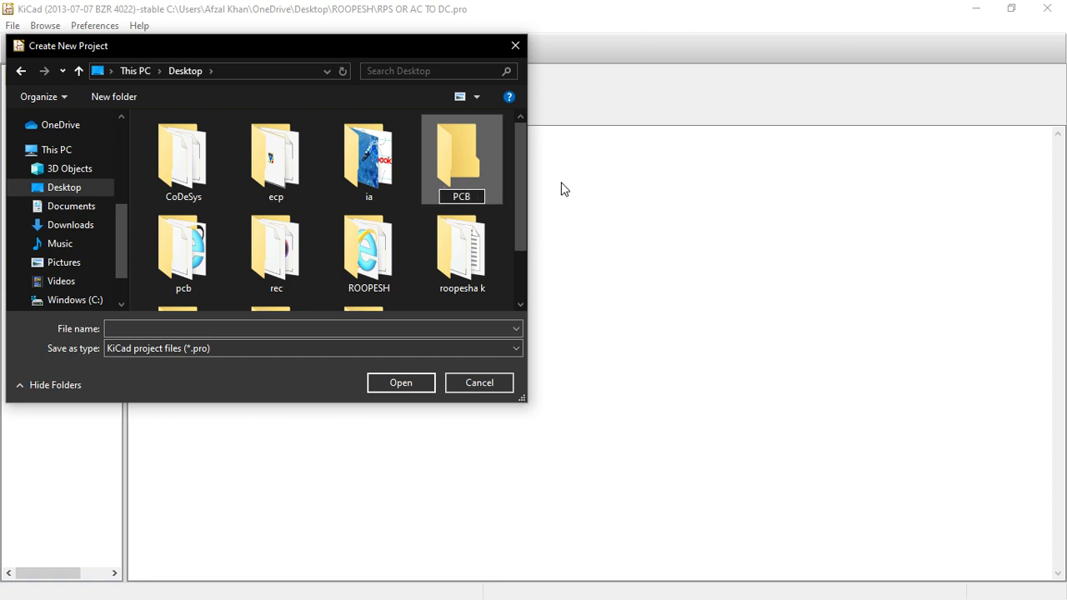
text(12)
double_click(492, 165)
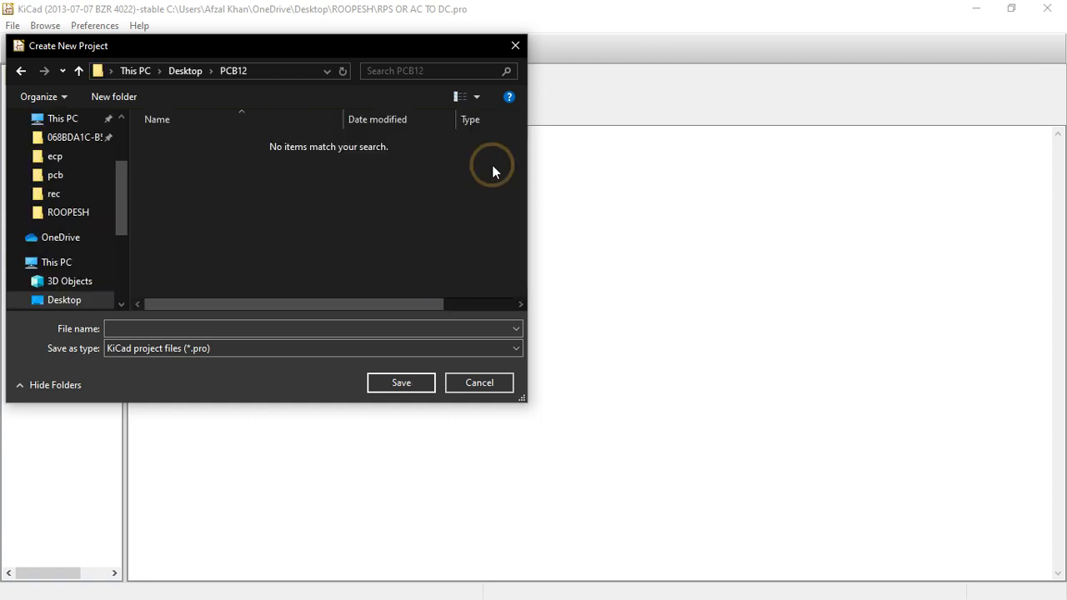
Name the new project RPS OR AC TO DC and save it in the PCB12 folder.
click(174, 329)
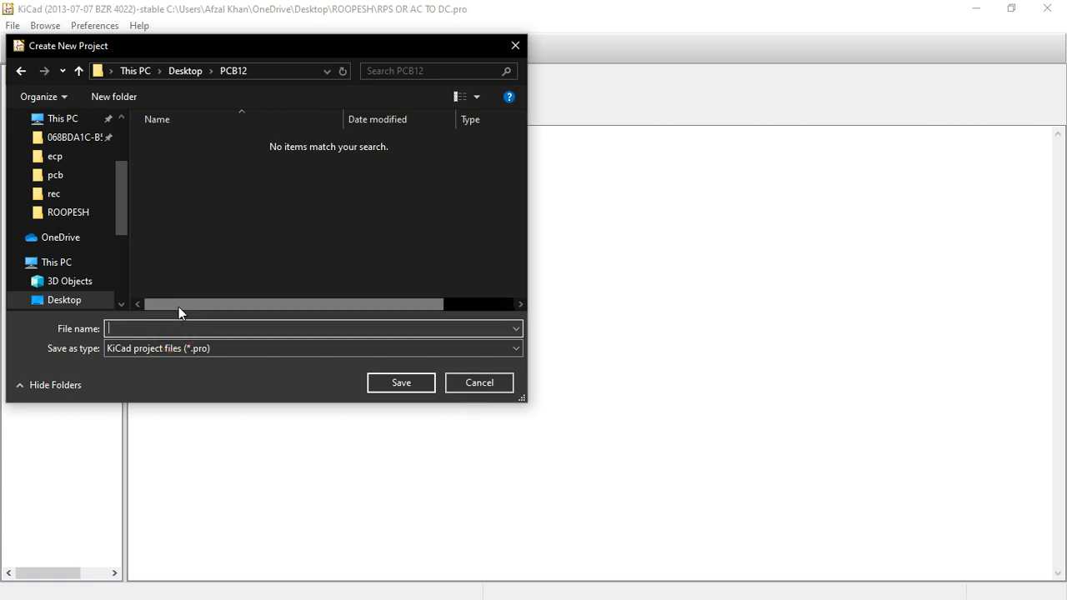
text(RPS OR AC TO DC)
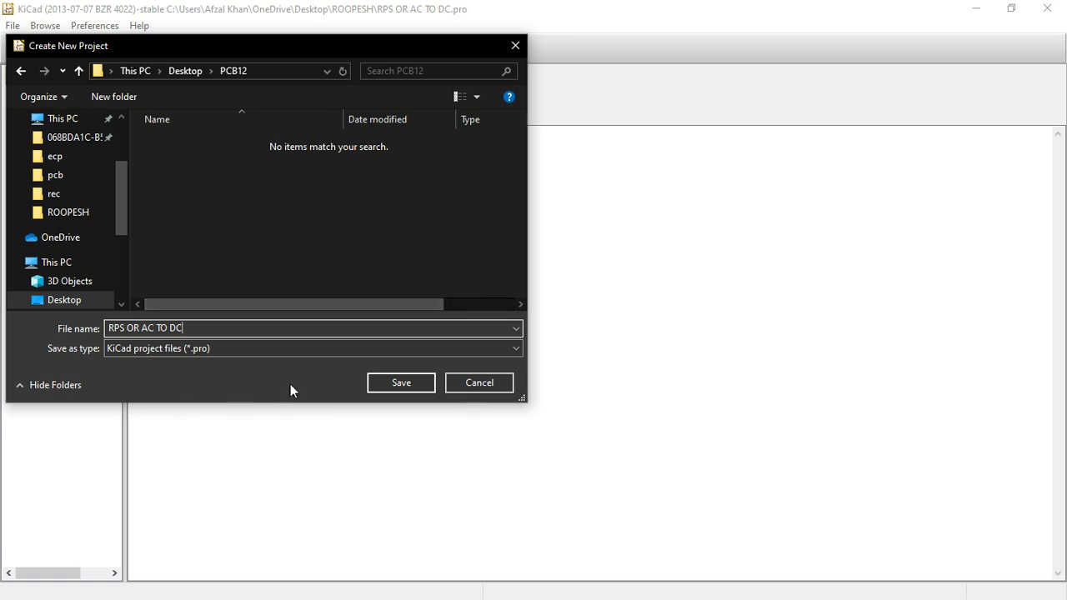
click(399, 383)
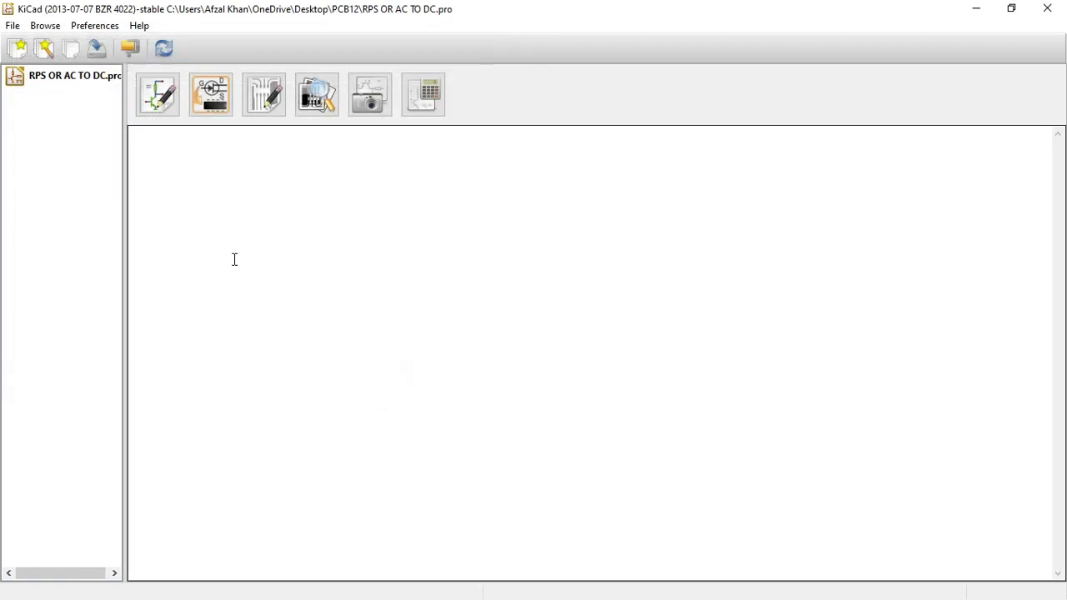
Open the schematic editor with an empty sheet for the new project.
click(156, 96)
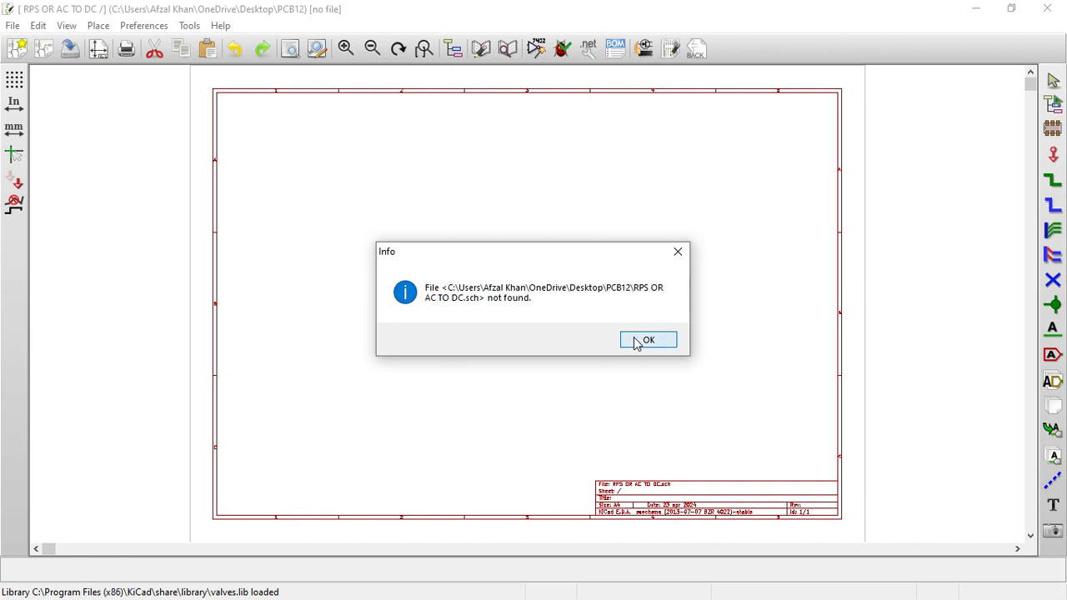
click(635, 338)
scroll(574, 261, up, 1)
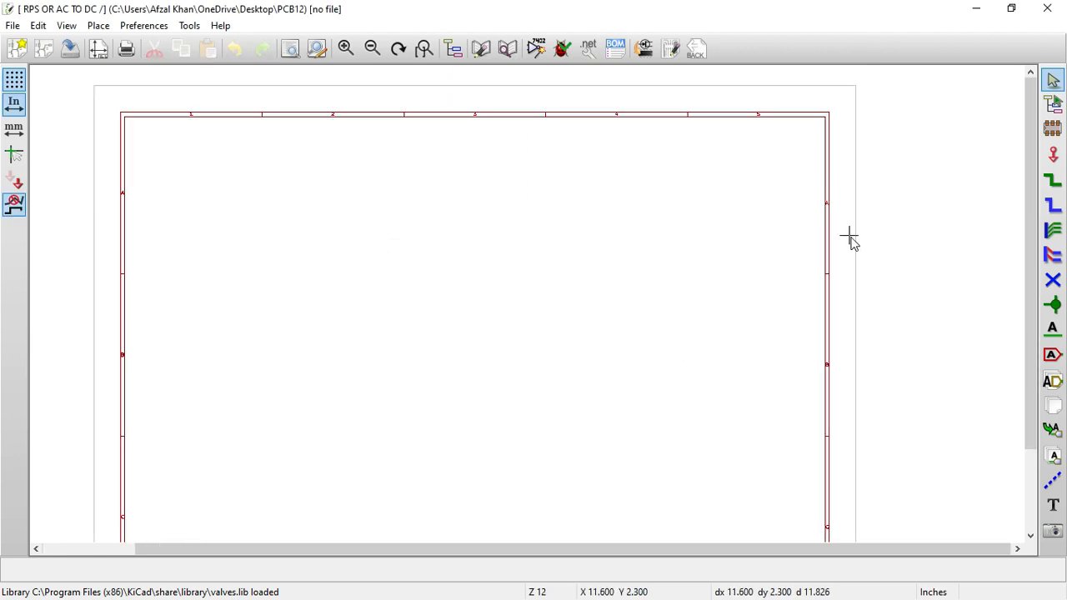
Start adding a component and examine the parts listed in the device, power and linear libraries.
click(1053, 127)
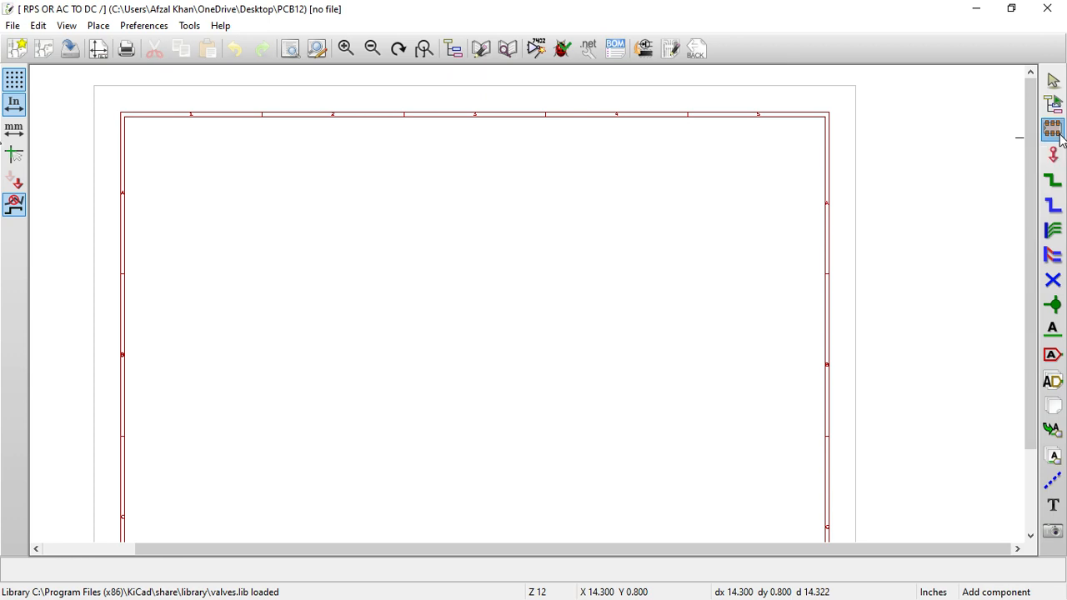
click(449, 247)
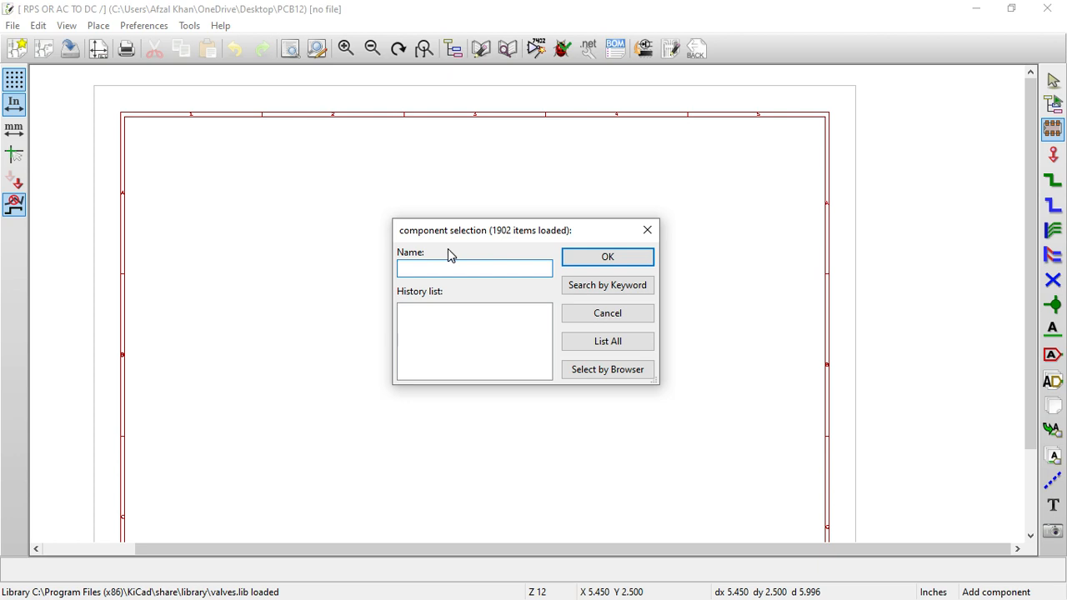
click(608, 369)
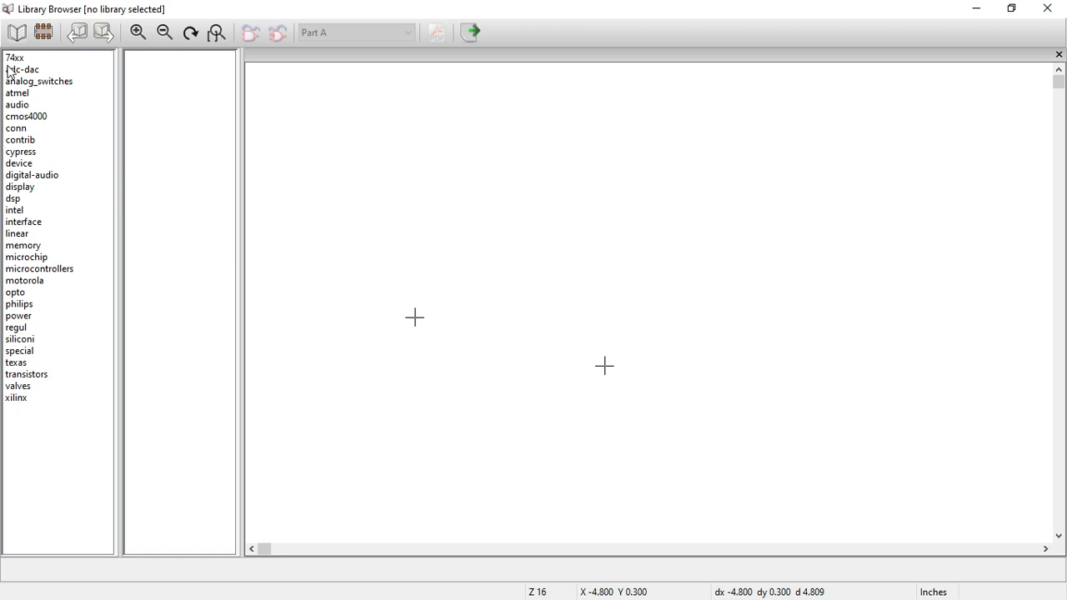
click(29, 165)
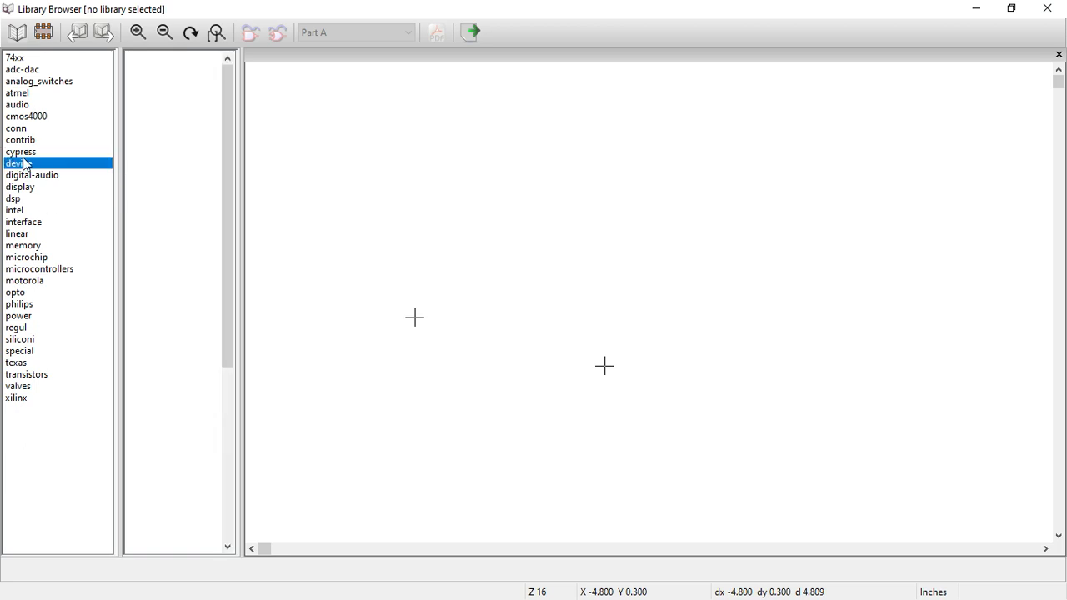
scroll(141, 182, down, 4)
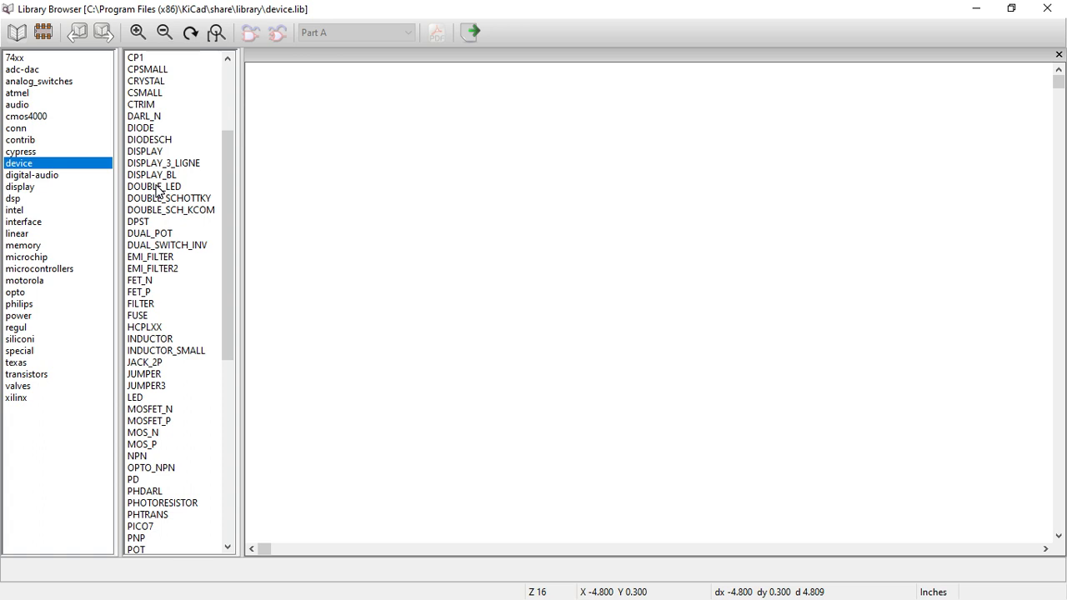
scroll(156, 190, down, 6)
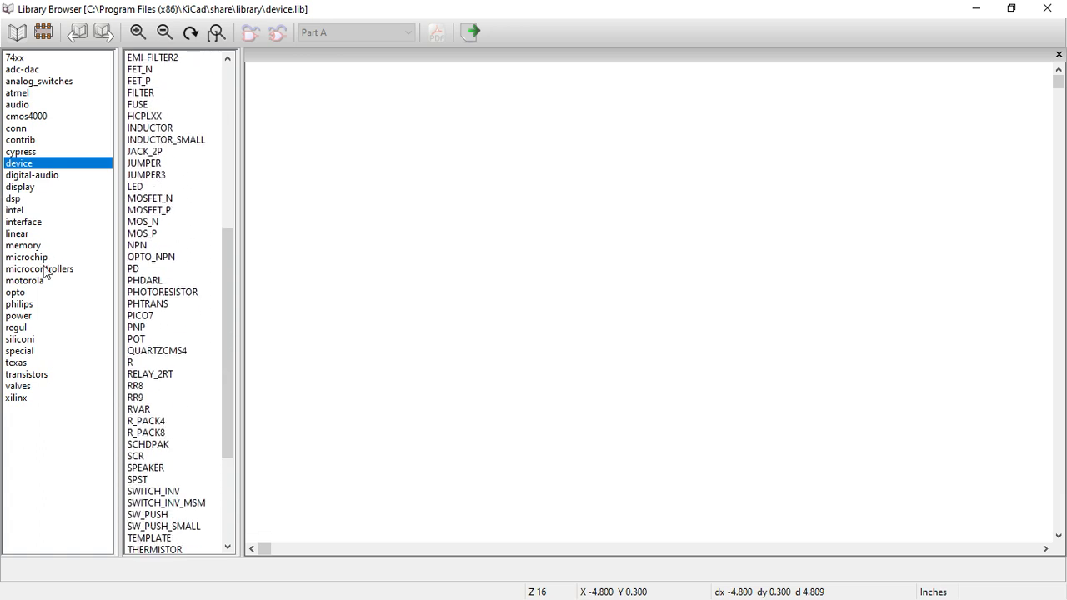
click(39, 314)
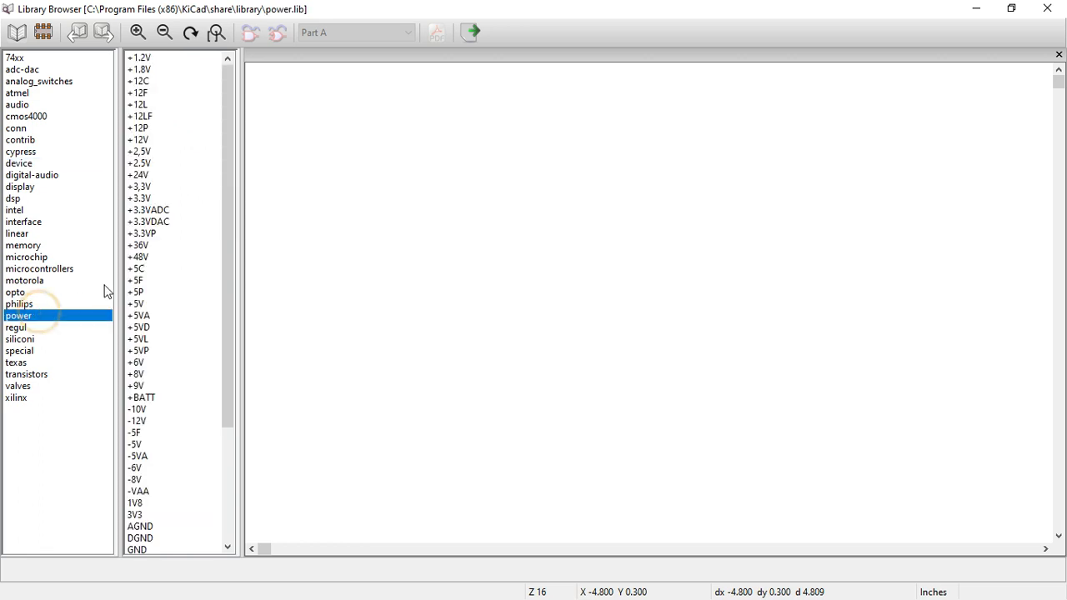
scroll(155, 278, down, 5)
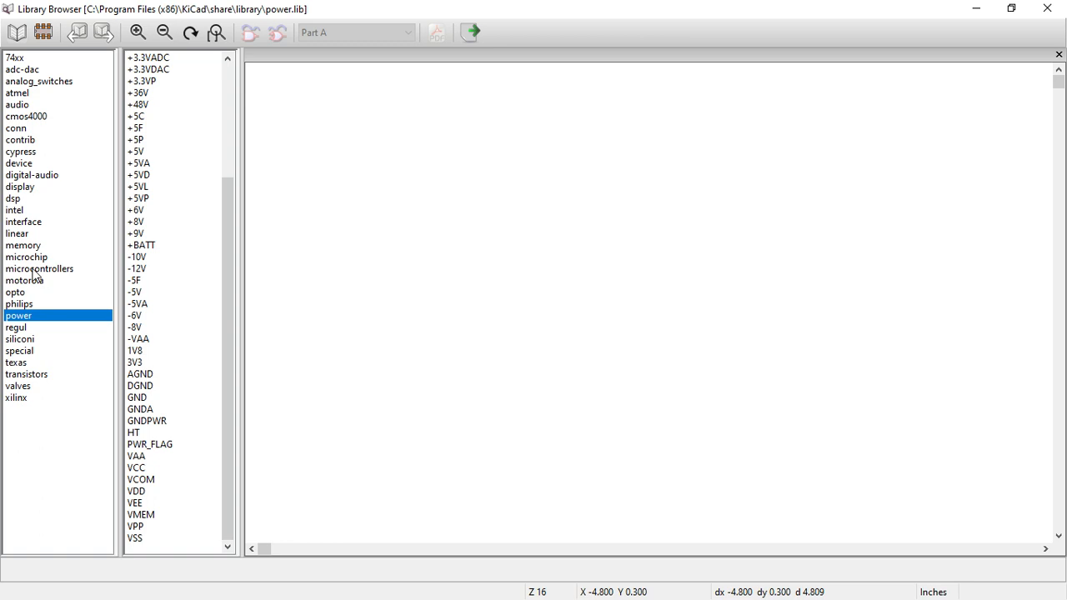
click(16, 232)
scroll(135, 287, down, 2)
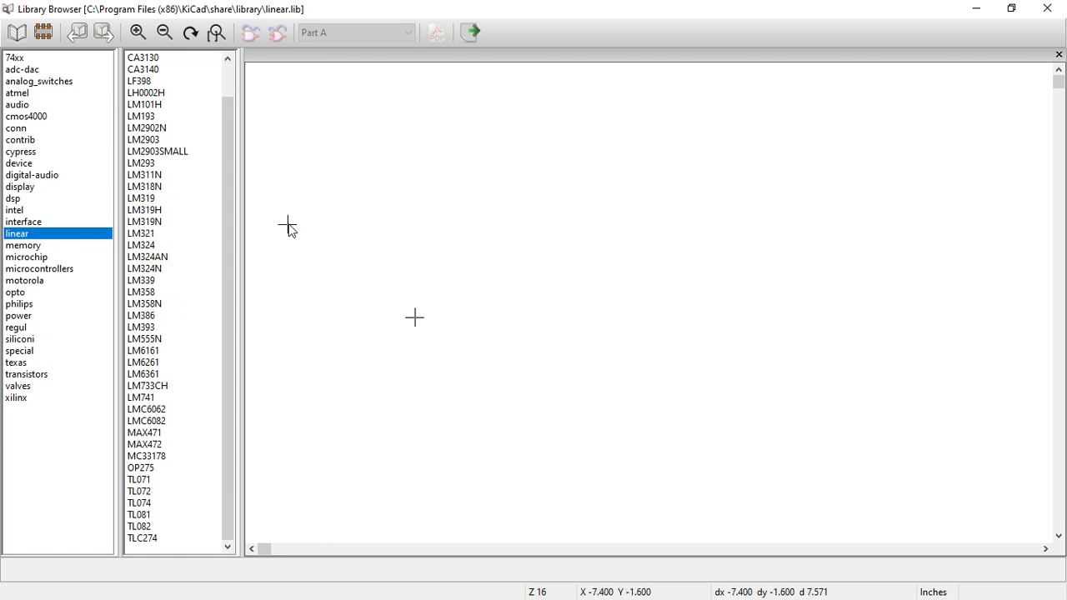
click(1047, 9)
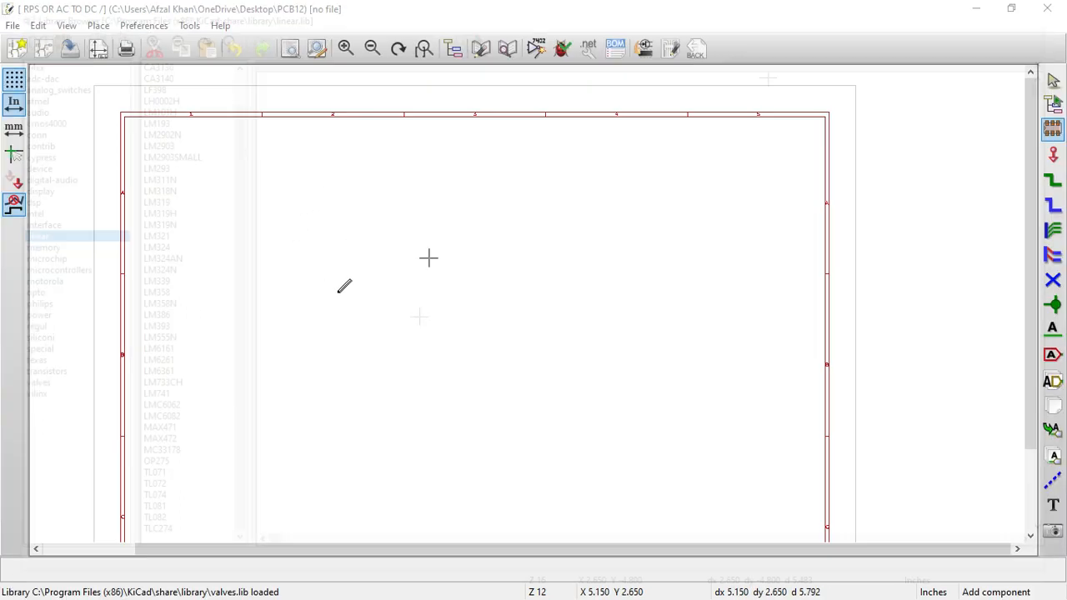
Add a CONN_2 connector and place it in the upper-middle area of the schematic sheet.
click(390, 288)
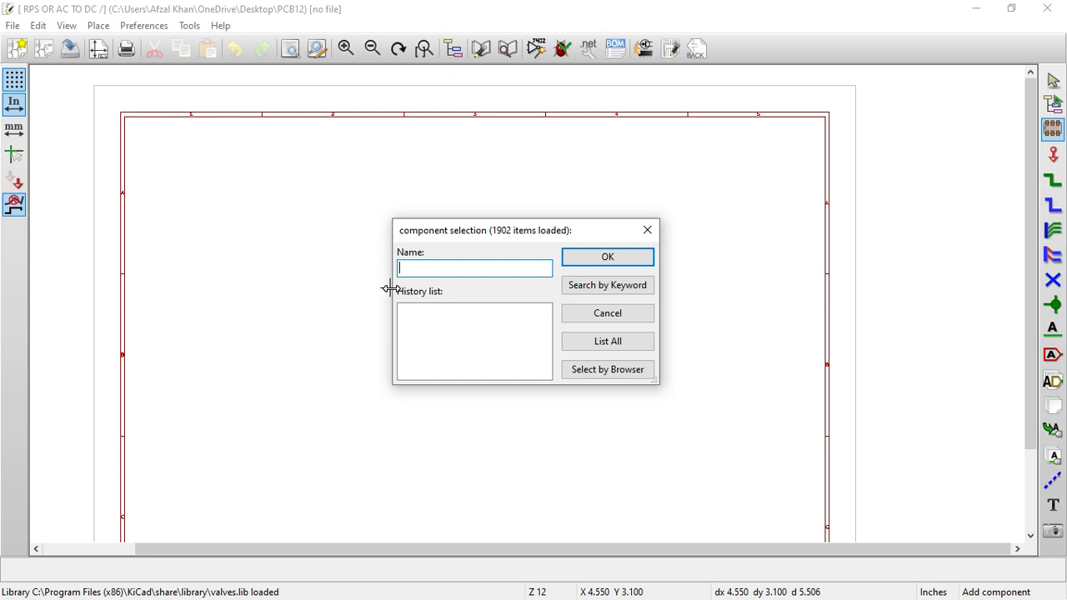
text(CONN_2)
click(610, 260)
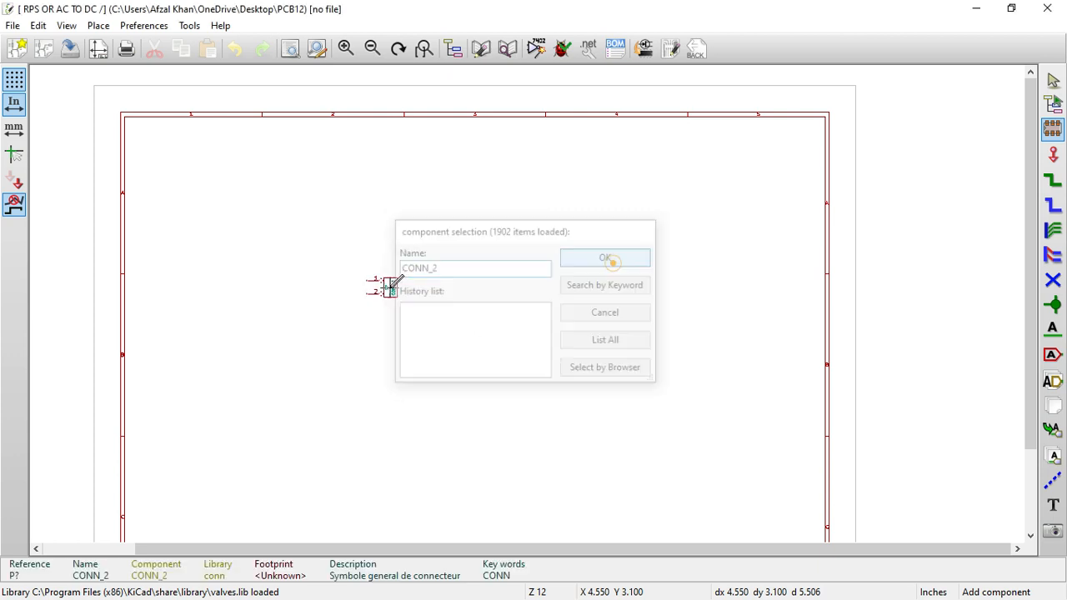
scroll(389, 286, up, 3)
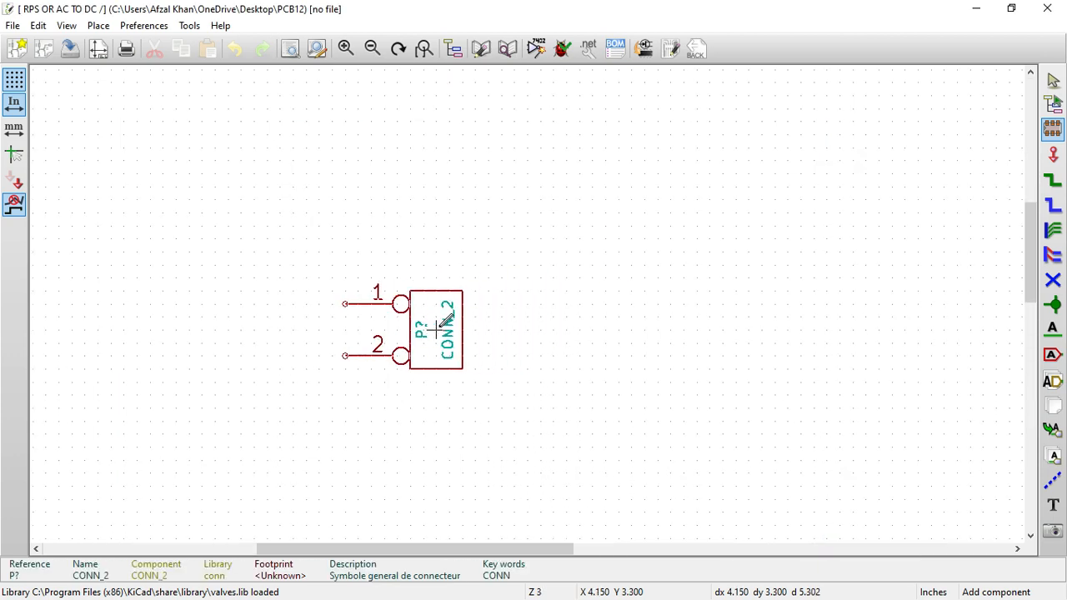
click(422, 315)
Add a DIODE component and place it just right of and slightly above the CONN_2 connector.
click(505, 236)
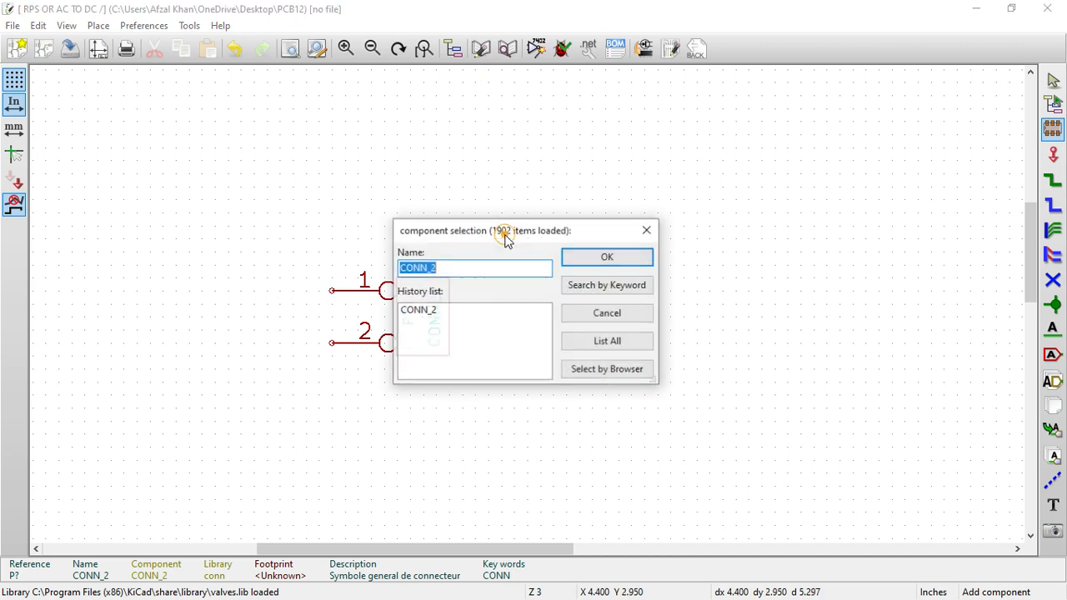
key(BackSpace)
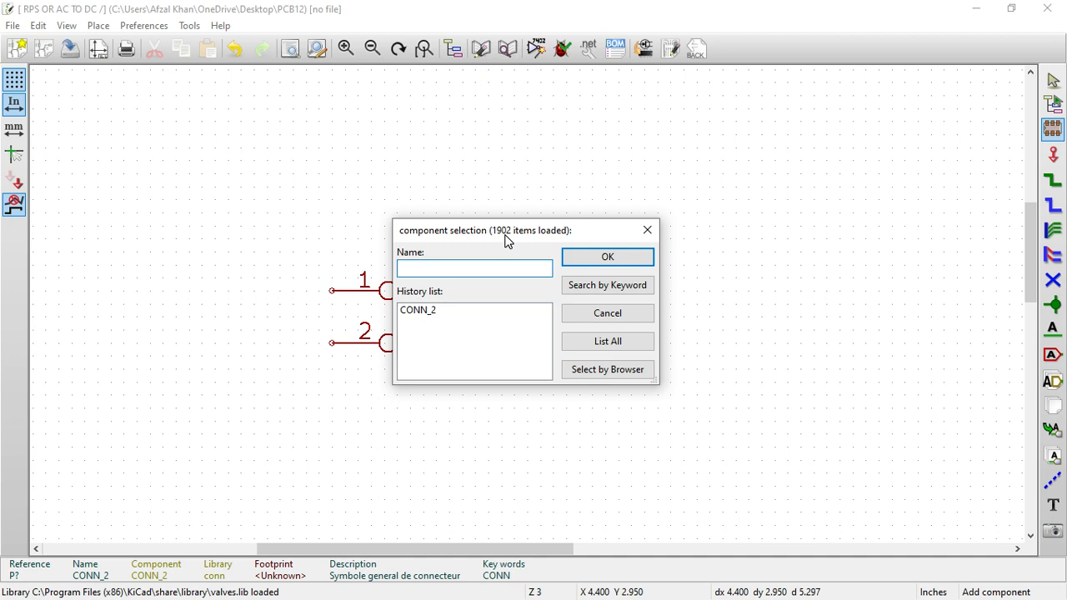
text(DIODE)
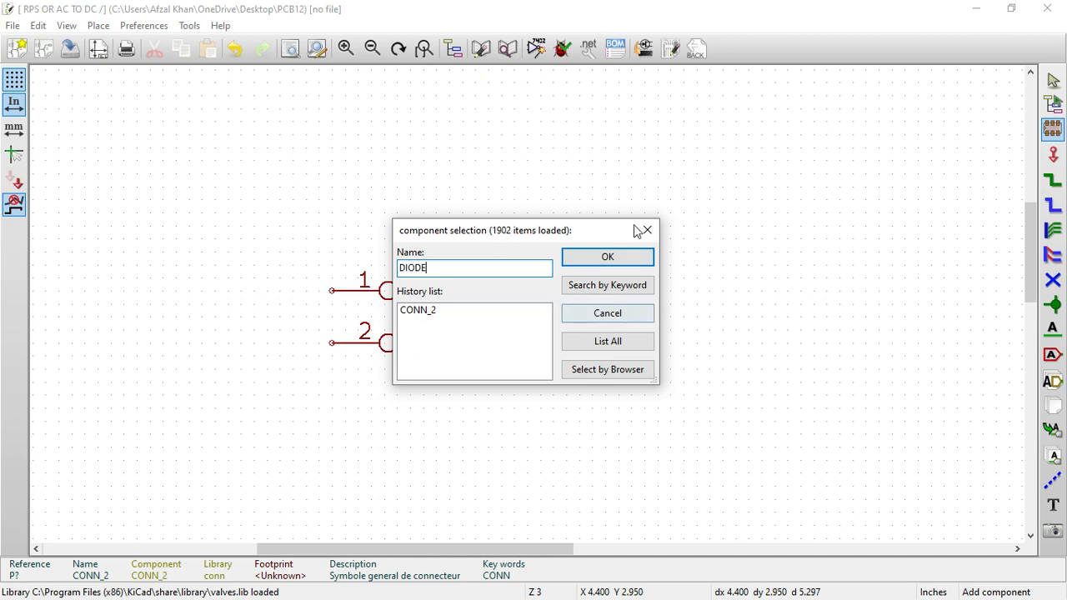
click(619, 261)
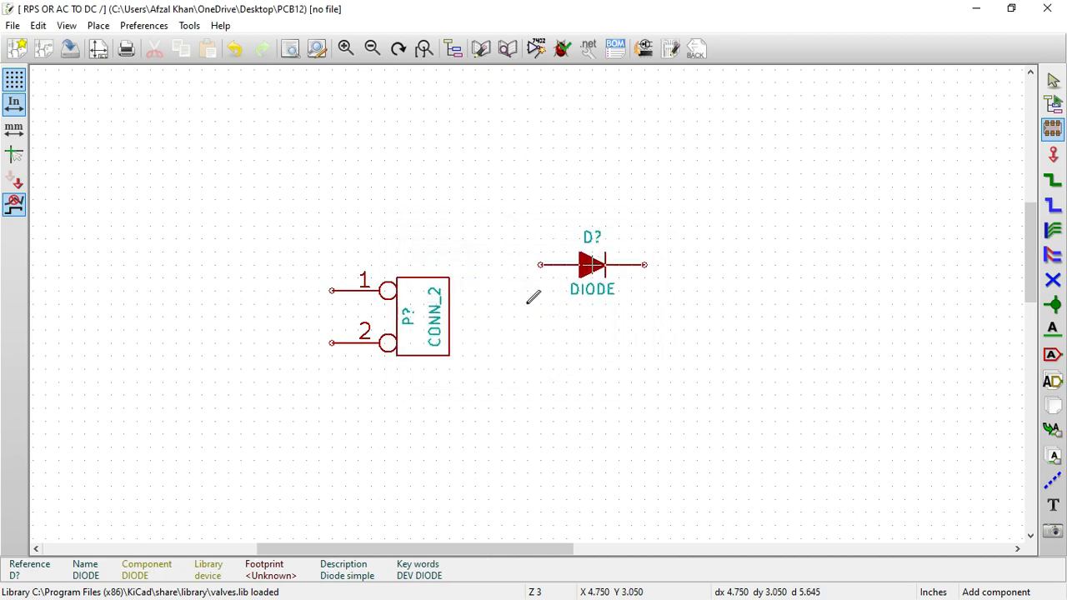
scroll(534, 296, up, 2)
scroll(534, 299, down, 2)
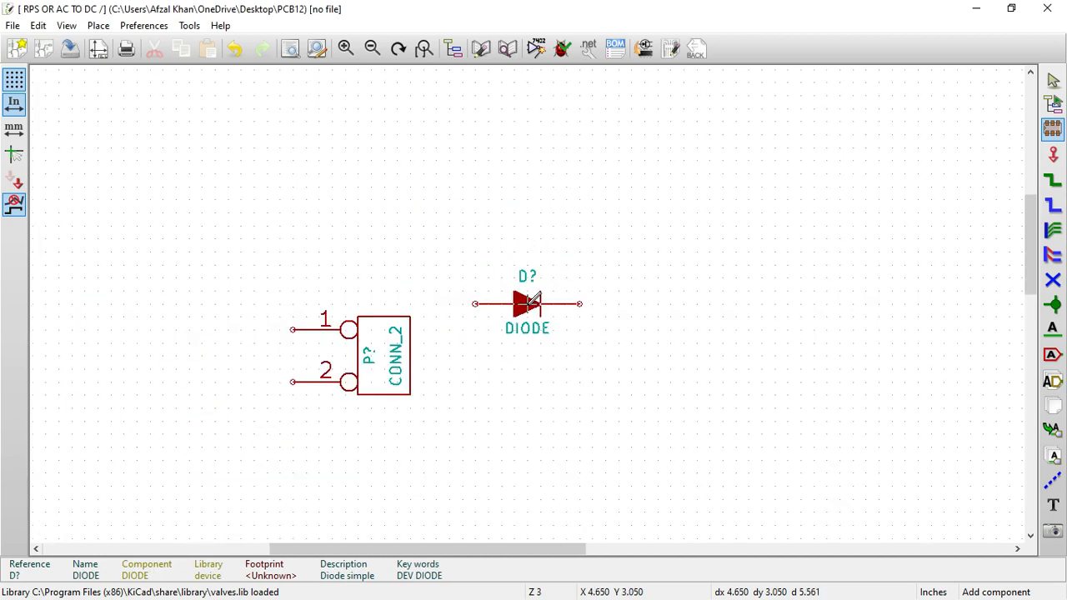
click(540, 303)
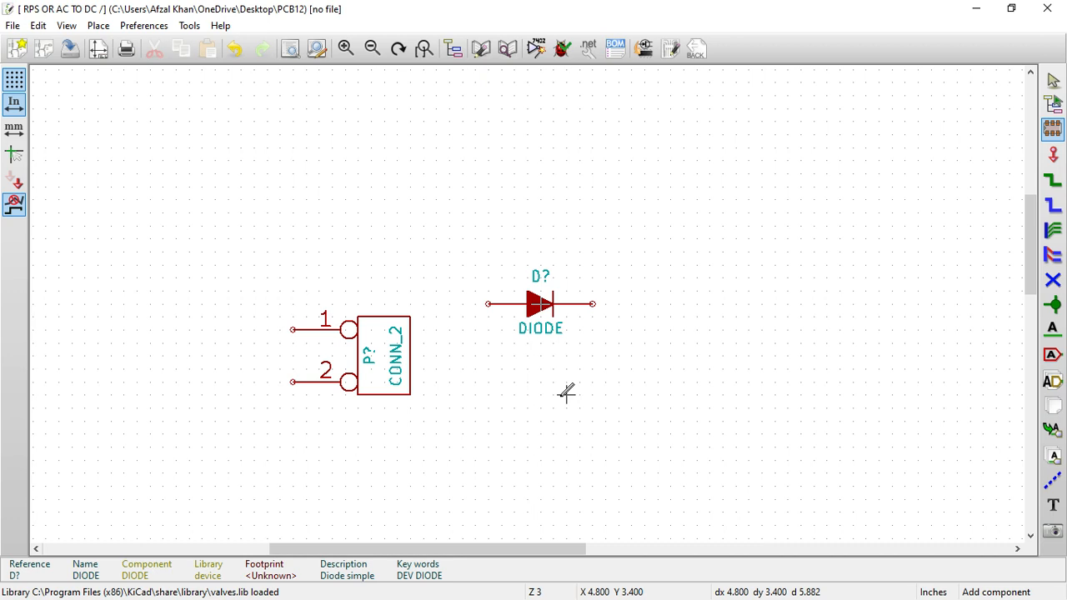
Add two more DIODE components, one directly below the first diode and one in line to its right.
click(698, 292)
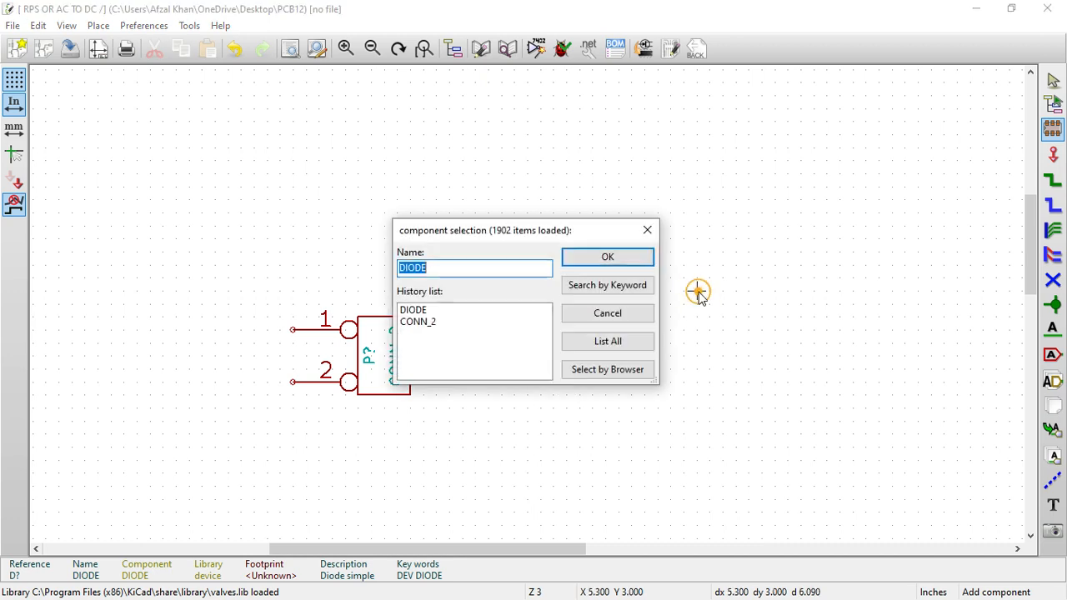
click(619, 257)
click(540, 394)
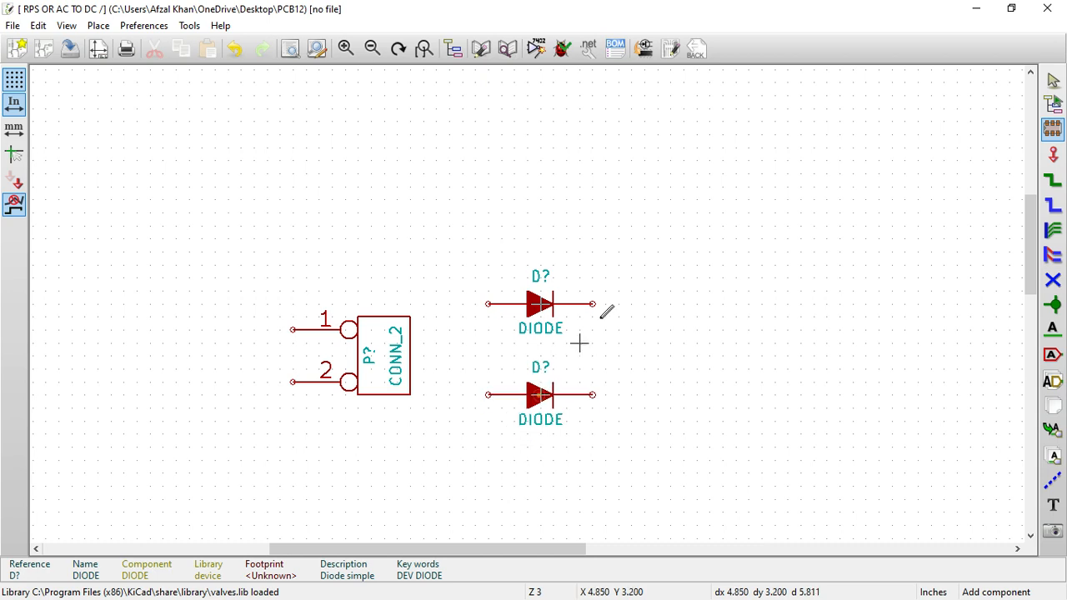
click(593, 327)
click(639, 258)
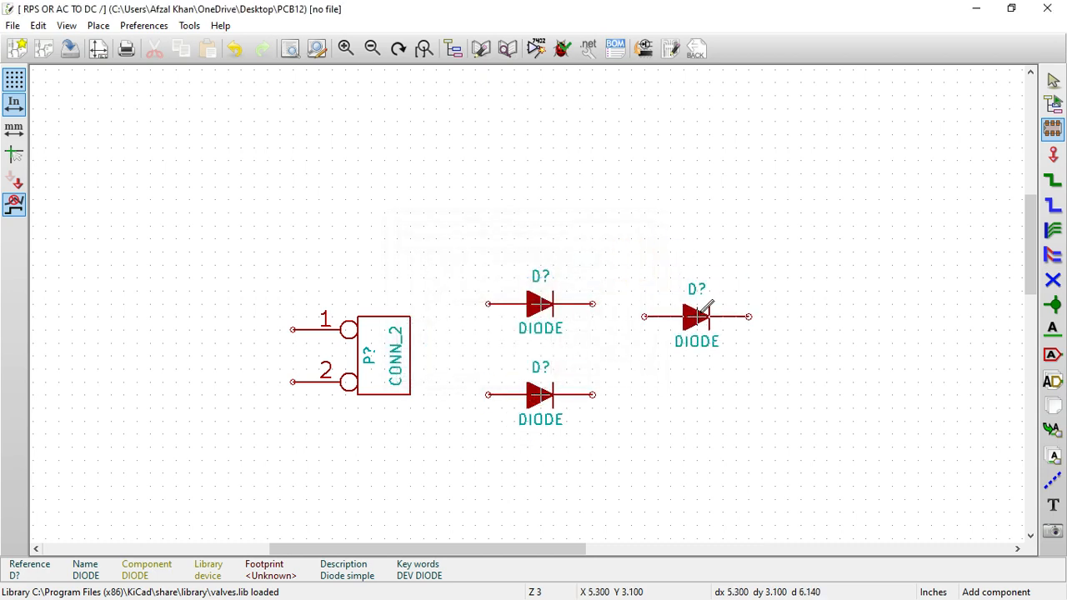
click(706, 291)
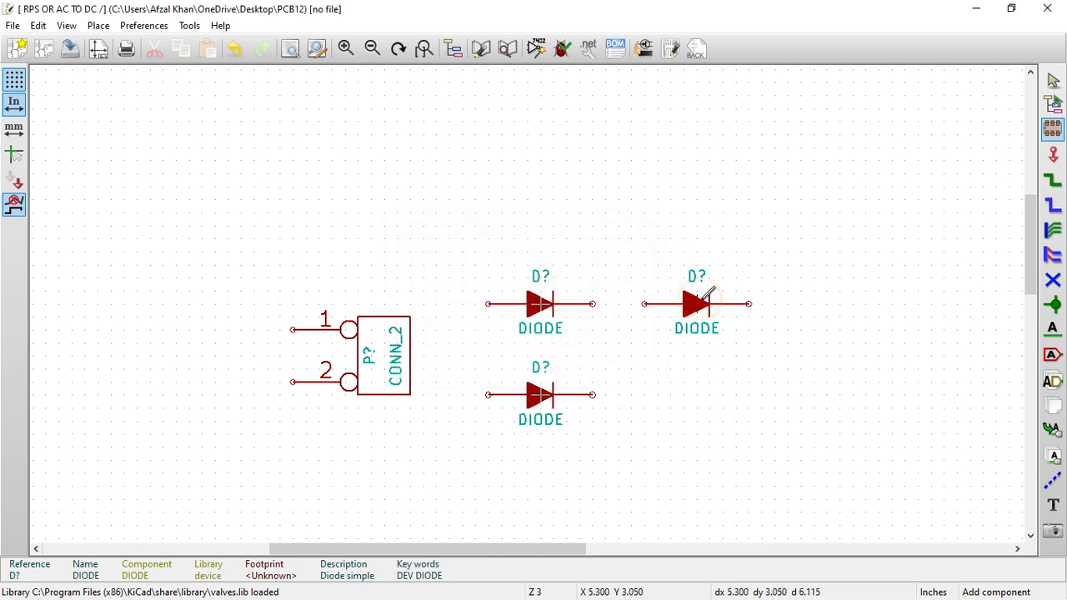
Add a fourth DIODE component below the upper-right diode, level with the lower-left one.
click(780, 292)
click(602, 259)
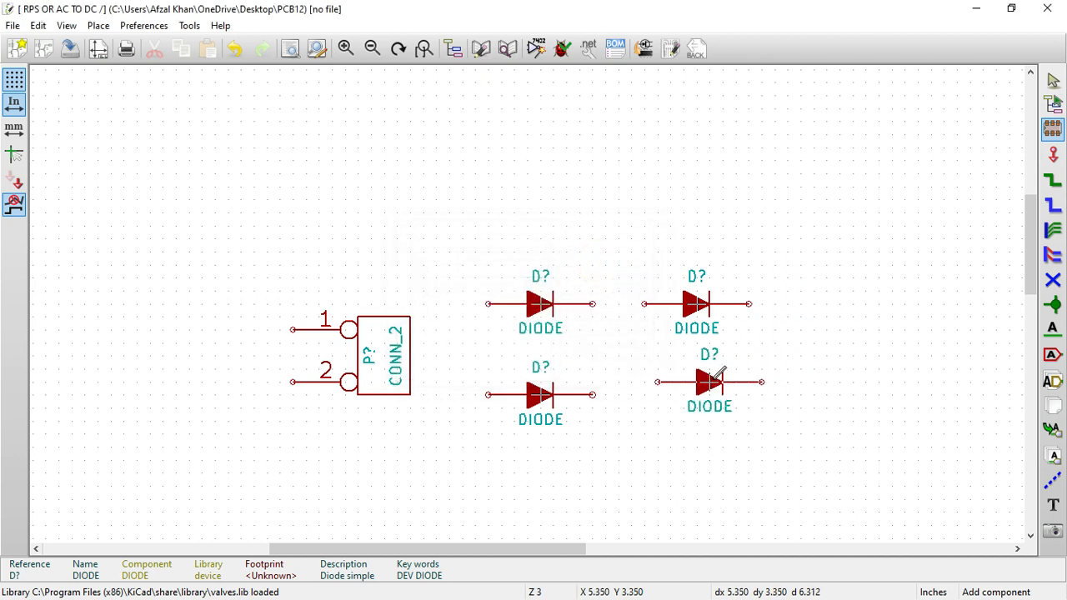
click(717, 385)
mouse_move(716, 387)
mouse_down()
mouse_move(703, 389)
mouse_move(707, 380)
mouse_up()
click(706, 374)
Add a capacitor C and place it vertically just right of the four diodes.
scroll(529, 302, down, 2)
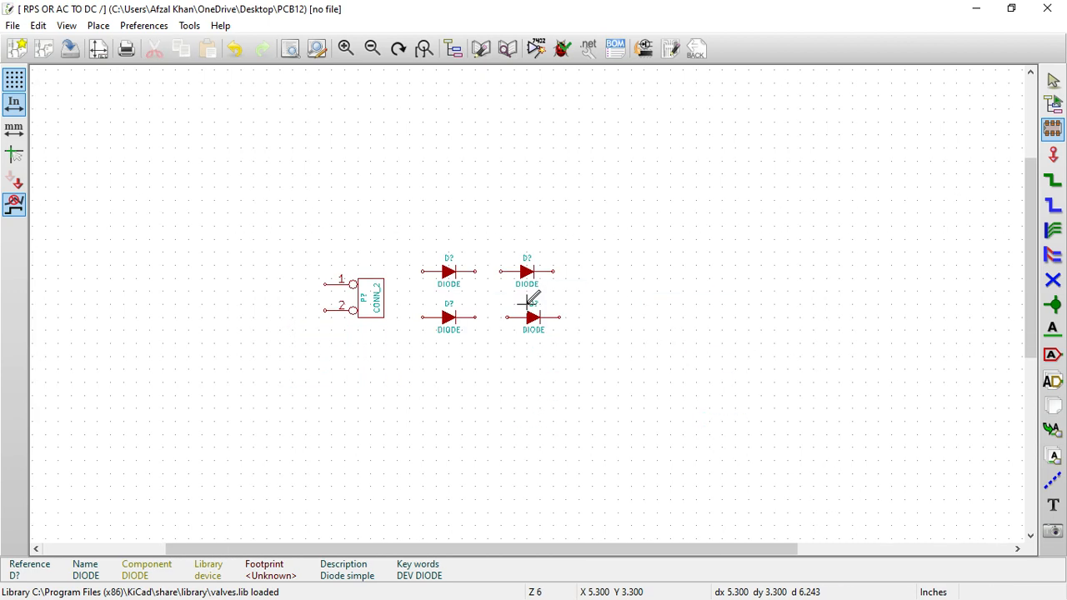
scroll(529, 302, up, 1)
scroll(528, 301, up, 1)
click(528, 325)
text(C)
click(608, 256)
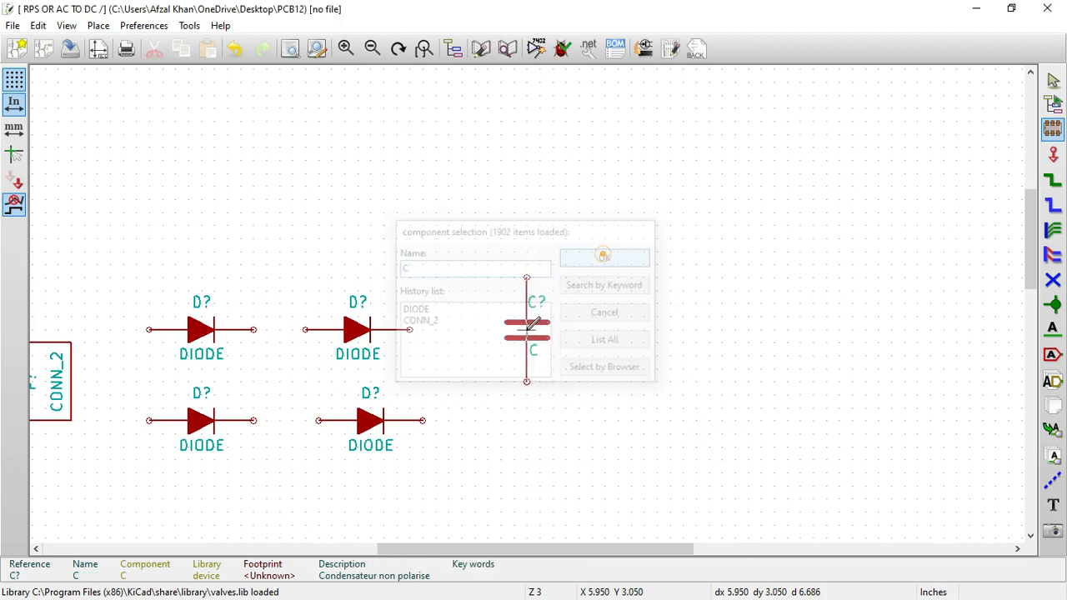
click(463, 377)
Add an LM7812 regulator right of the capacitor, with its VI pin level with the capacitor's upper pin.
click(506, 353)
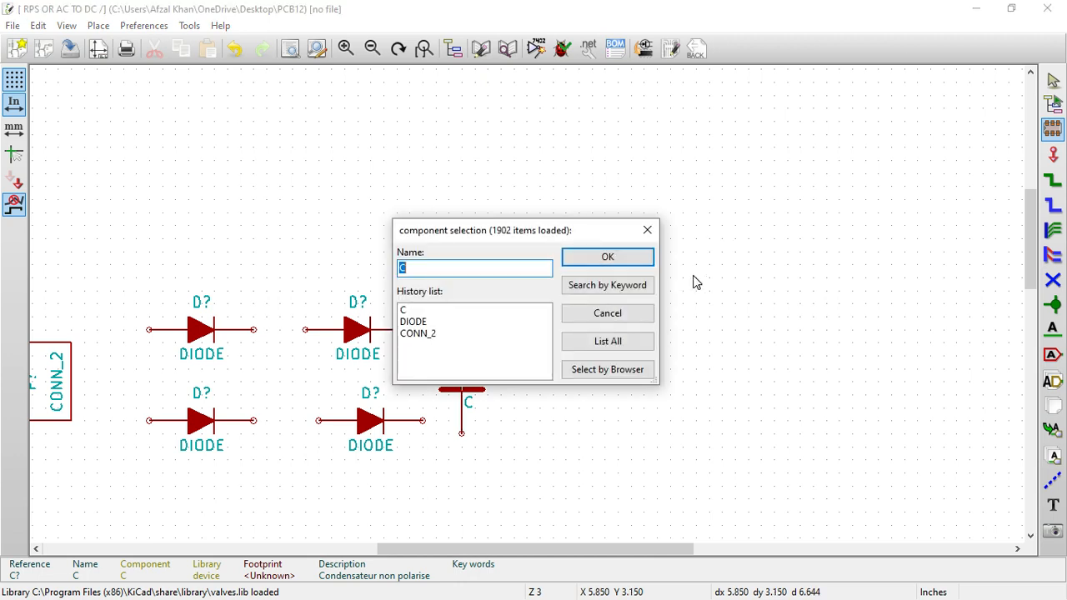
text(LM7812)
click(615, 254)
click(615, 343)
scroll(529, 298, up, 1)
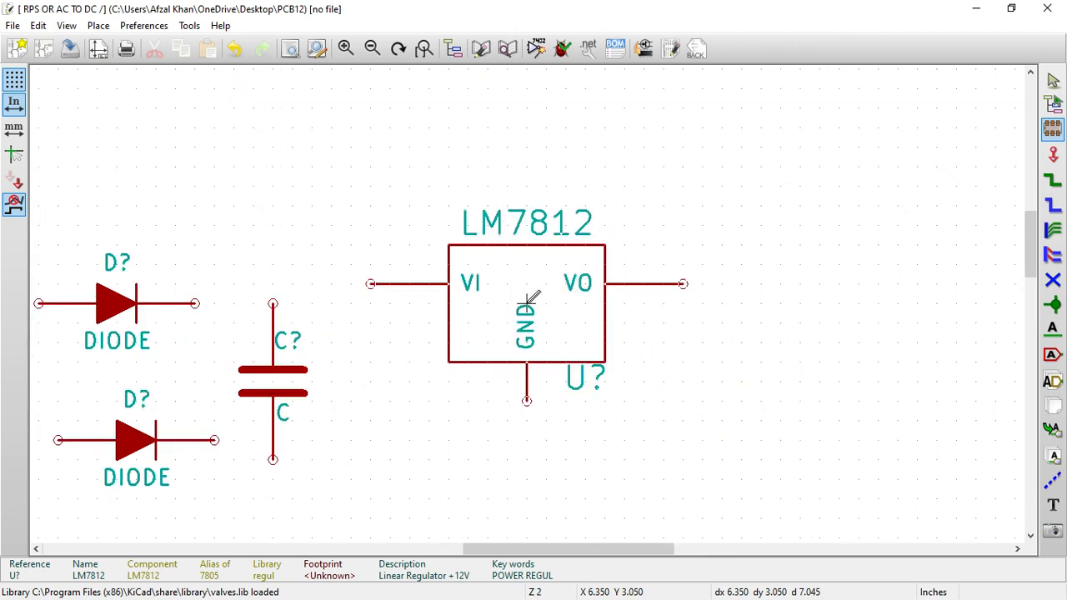
scroll(529, 298, up, 1)
scroll(529, 297, down, 1)
click(510, 315)
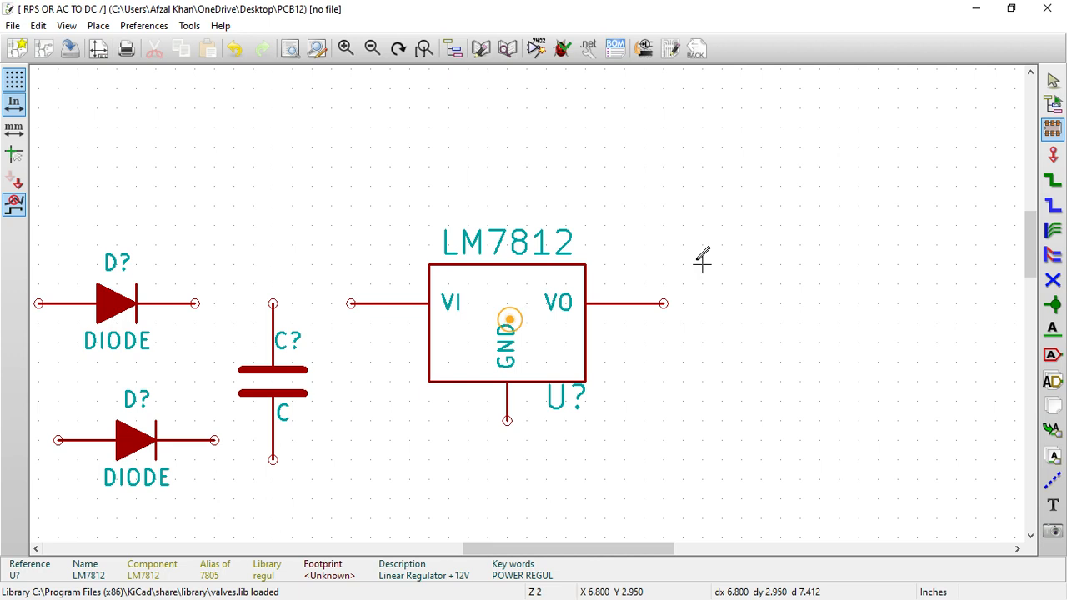
Add a second capacitor C and place it directly below the end of the LM7812's VO pin.
click(699, 262)
text(C)
click(624, 262)
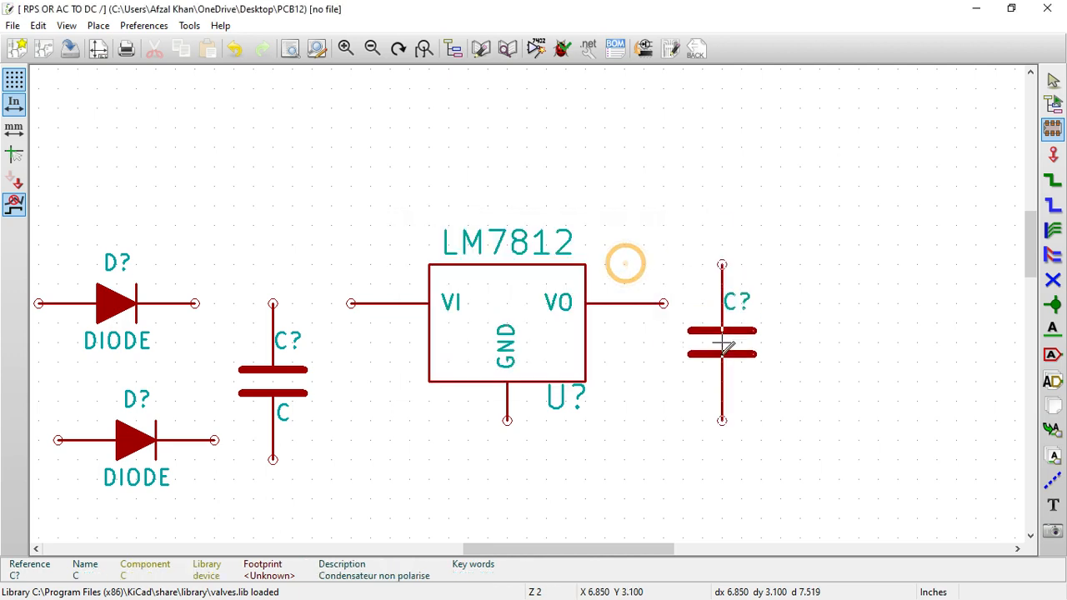
click(663, 421)
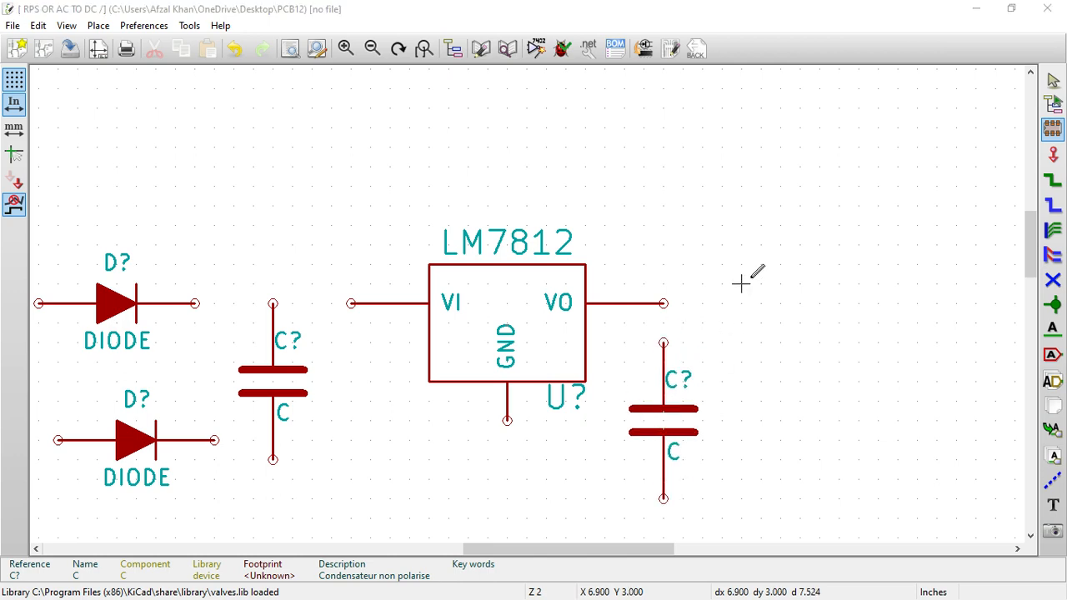
Add a resistor R and place it vertically to the right of the output capacitor.
click(741, 284)
text(R)
click(625, 262)
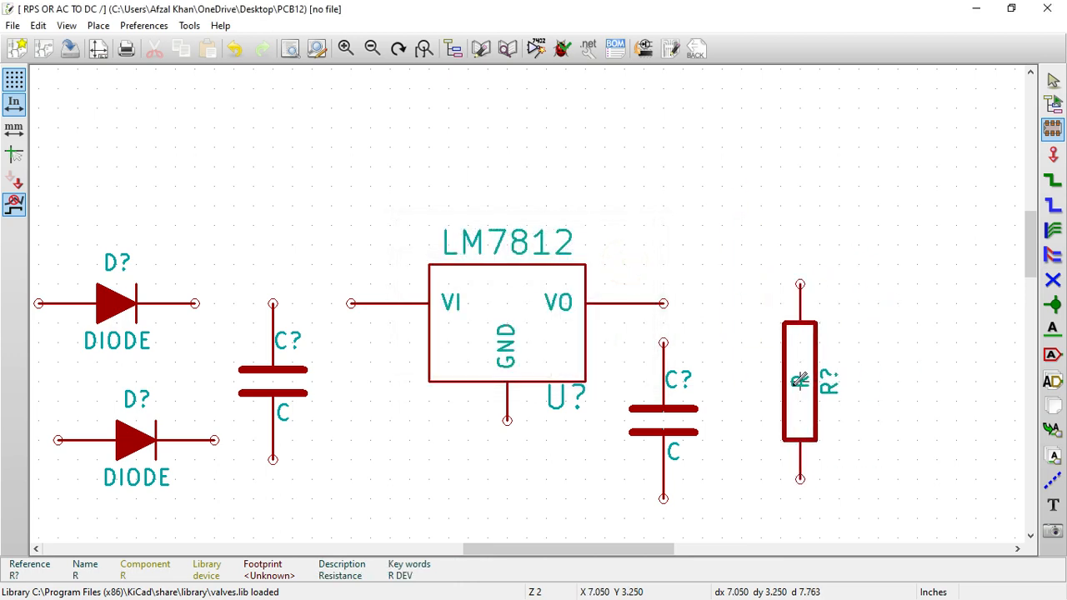
click(798, 380)
Add an LED, rotate it upright with pin 1 at the upper end, and place it right of the resistor.
click(914, 142)
text(LED)
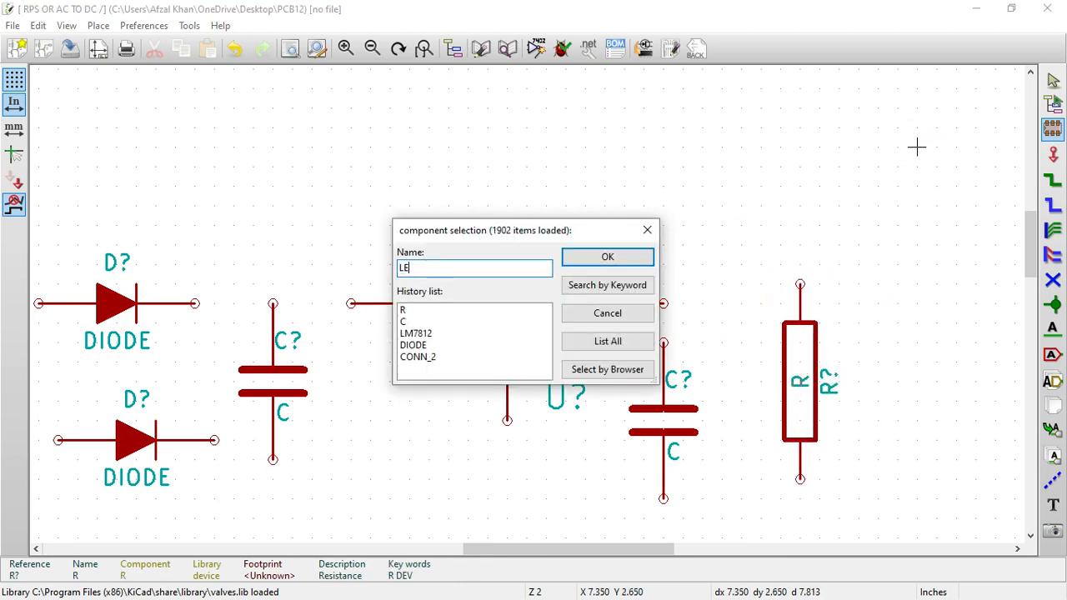
click(594, 259)
key(r)
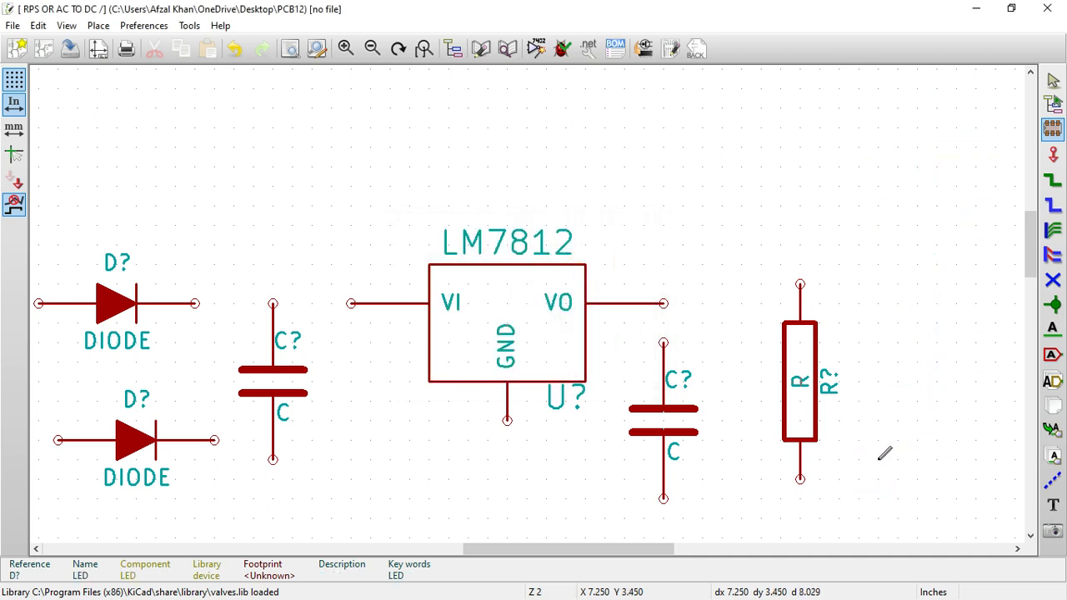
scroll(885, 458, down, 1)
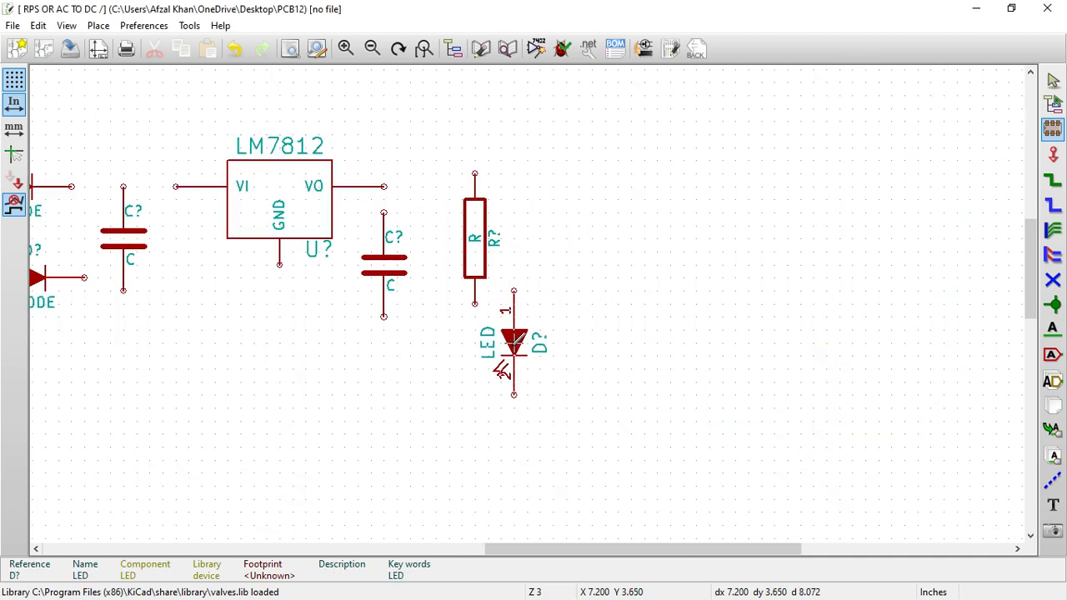
key(r)
key(r)
key(r)
key(r)
key(r)
key(r)
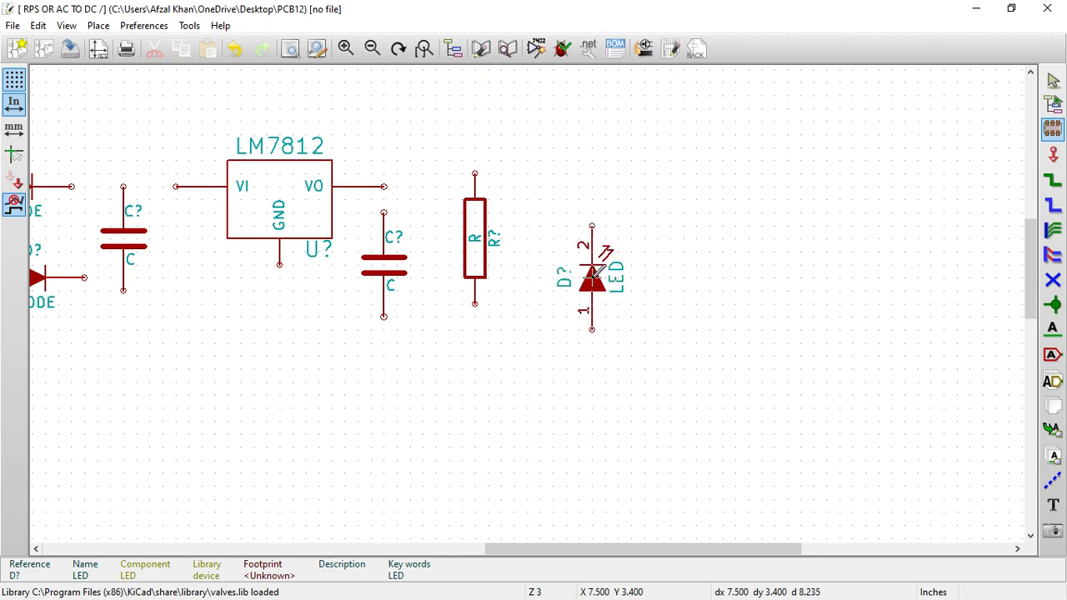
key(r)
key(r)
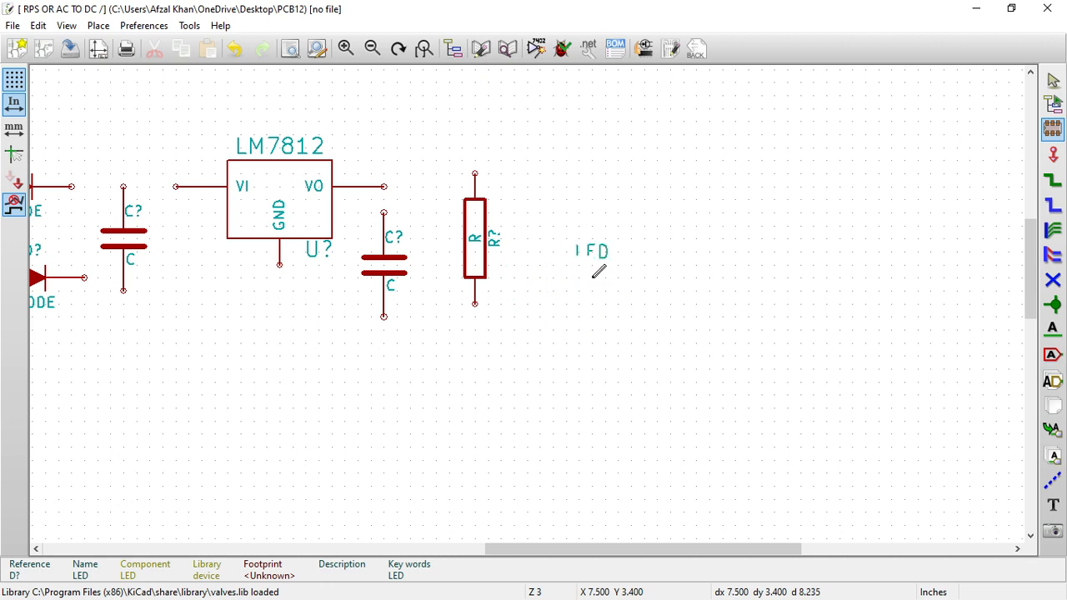
click(594, 271)
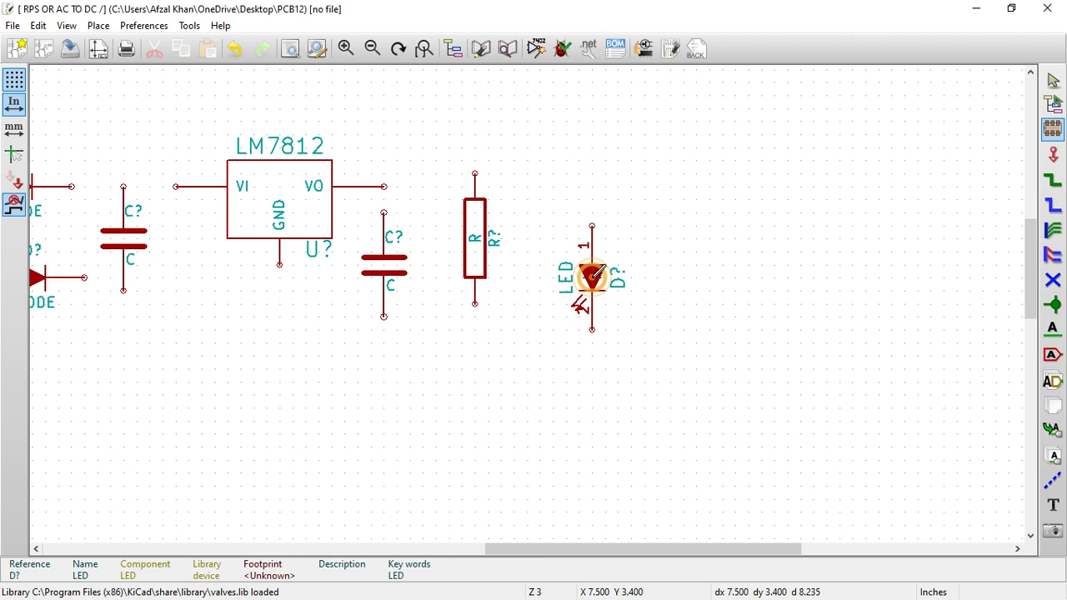
Move the LED directly below the resistor so that their pins line up vertically.
key(m)
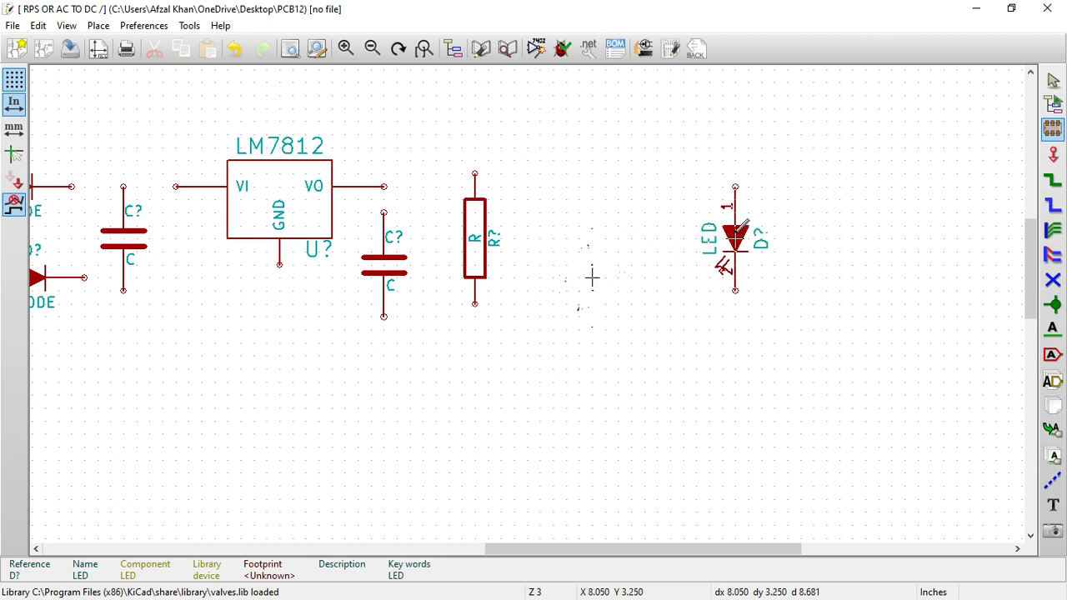
click(476, 378)
key(m)
click(472, 377)
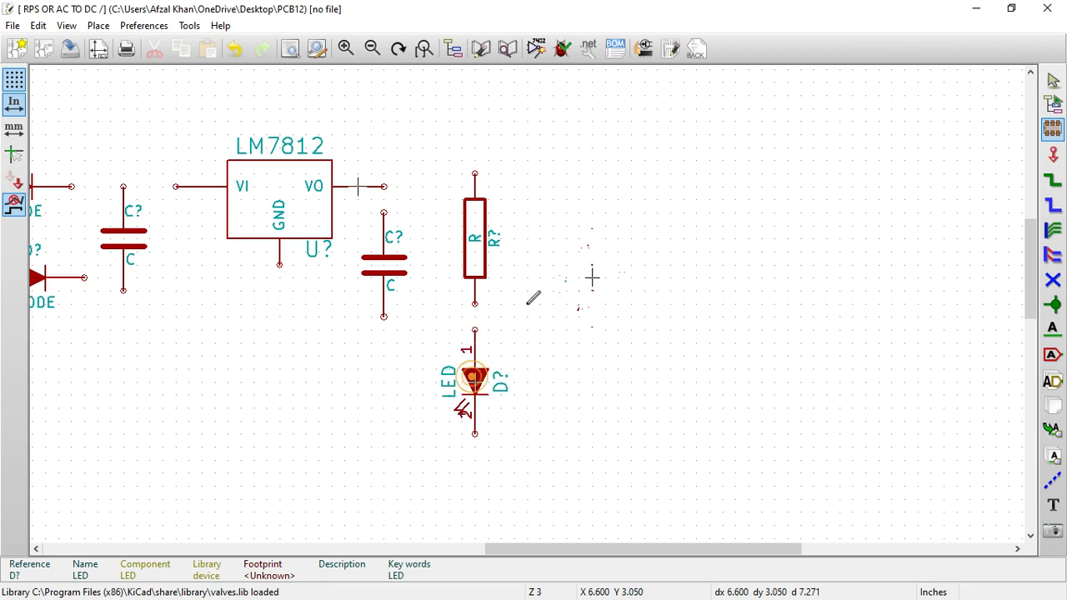
Draw a wire joining the anodes of the two left-hand diodes.
scroll(592, 278, down, 5)
scroll(379, 333, up, 3)
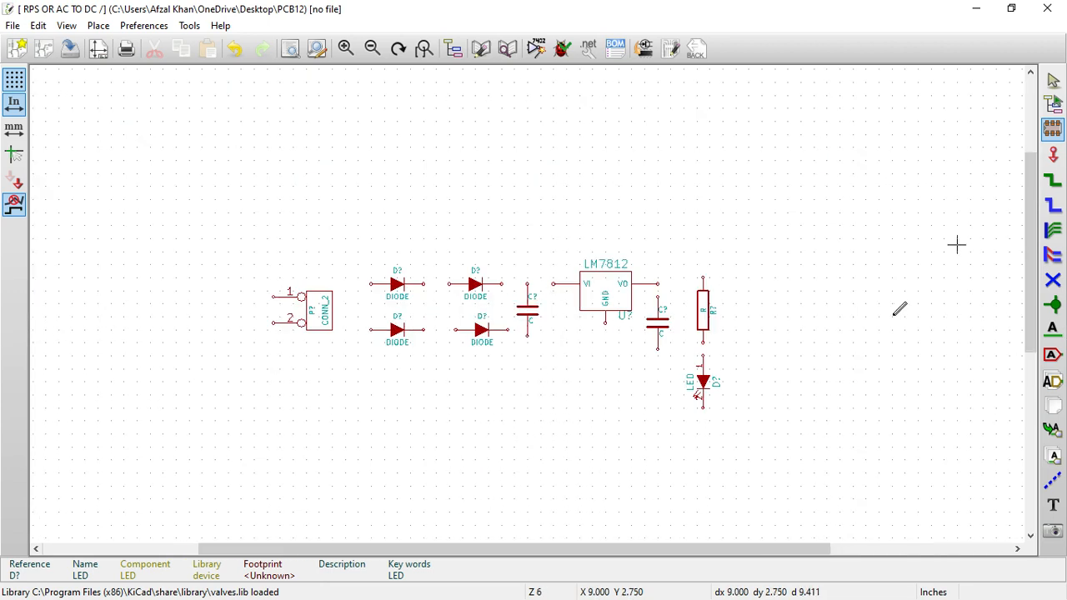
click(1054, 181)
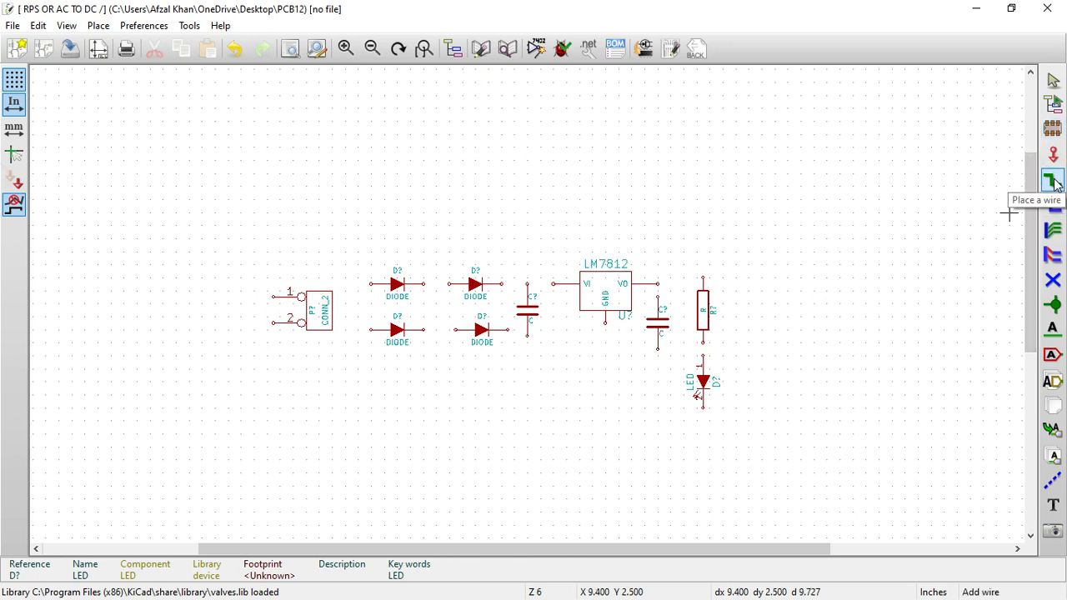
scroll(527, 296, up, 3)
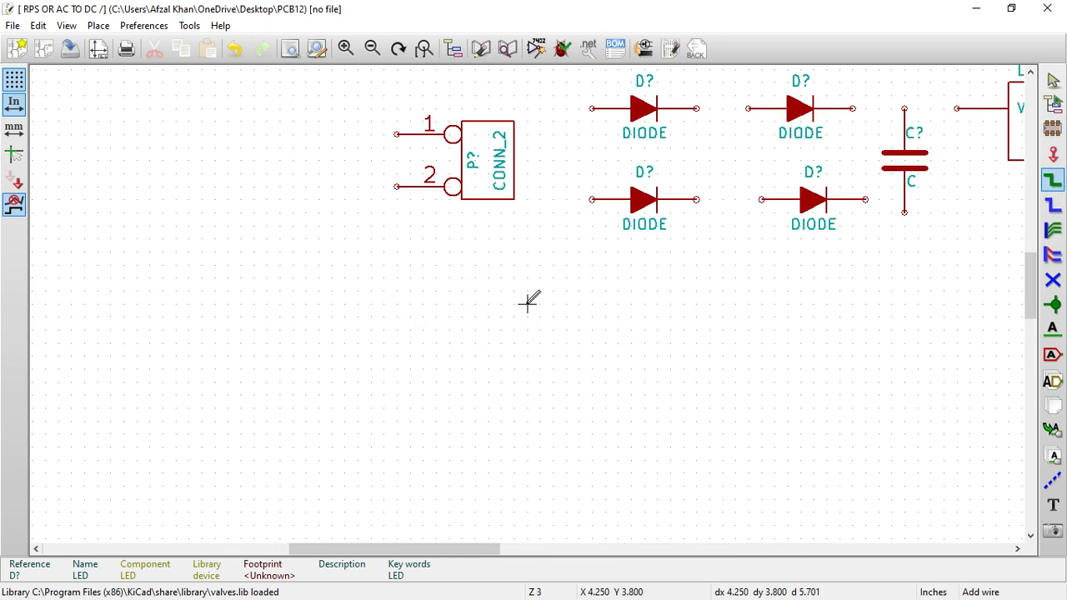
scroll(527, 288, down, 1)
click(592, 122)
click(592, 213)
click(592, 213)
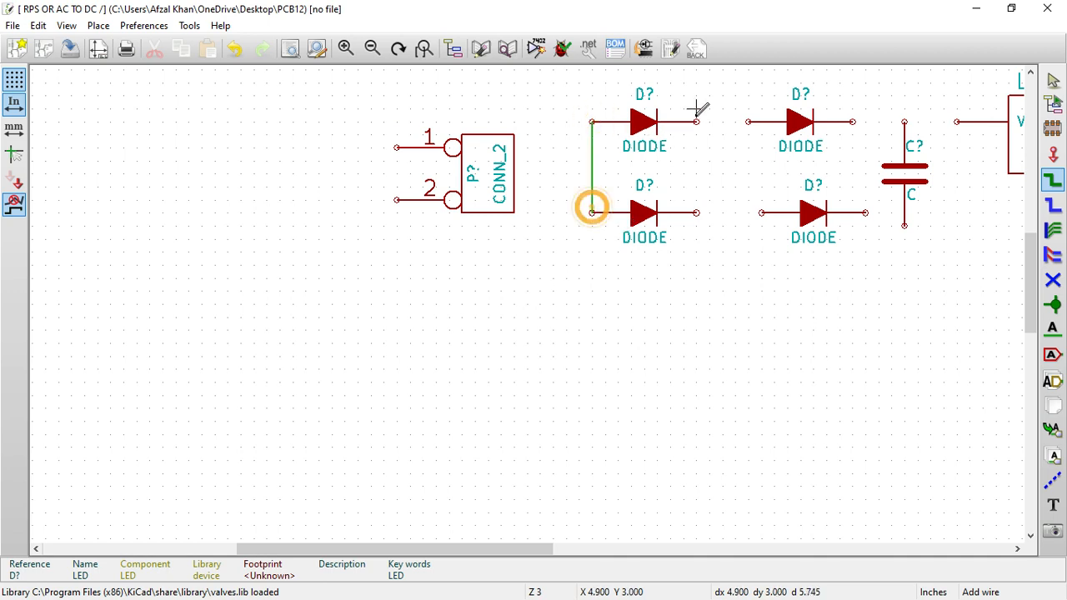
Wire each left diode's cathode to the right diode's anode in its row, and join the two right diodes' cathodes.
click(697, 122)
click(748, 122)
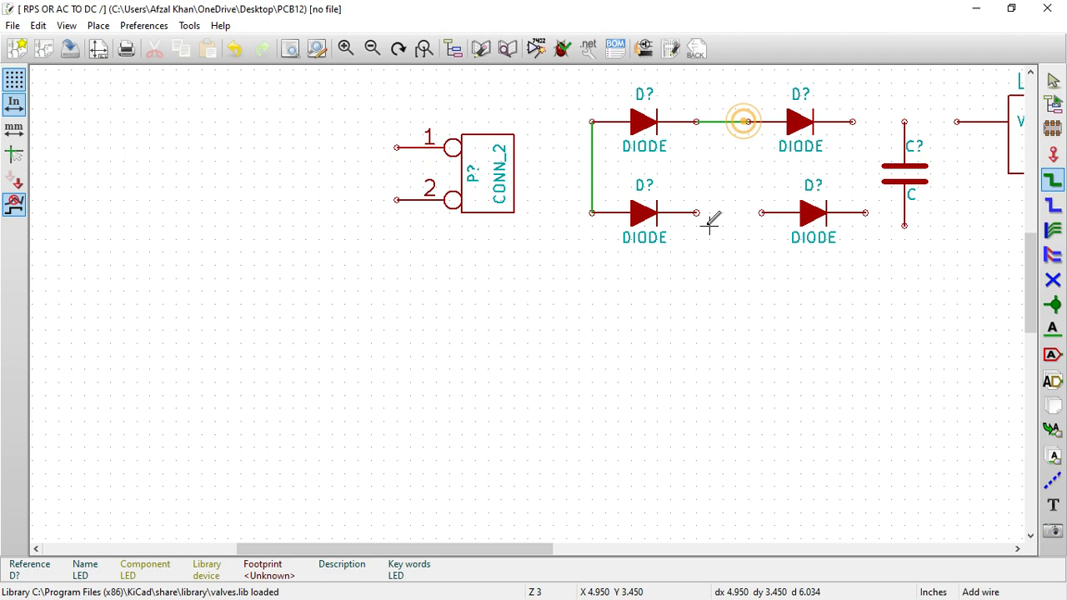
click(697, 213)
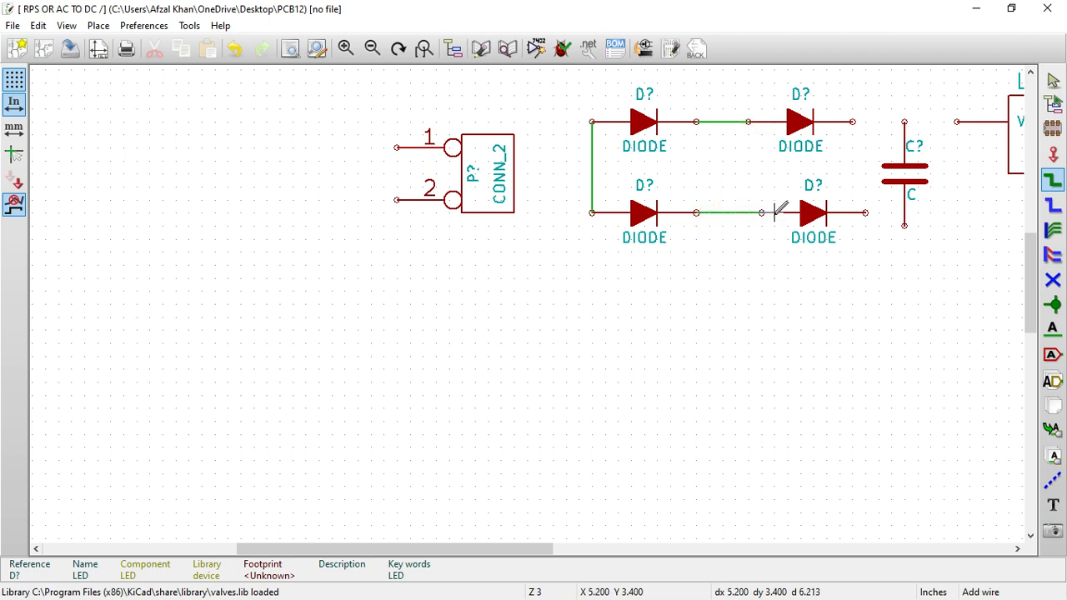
click(761, 213)
click(865, 213)
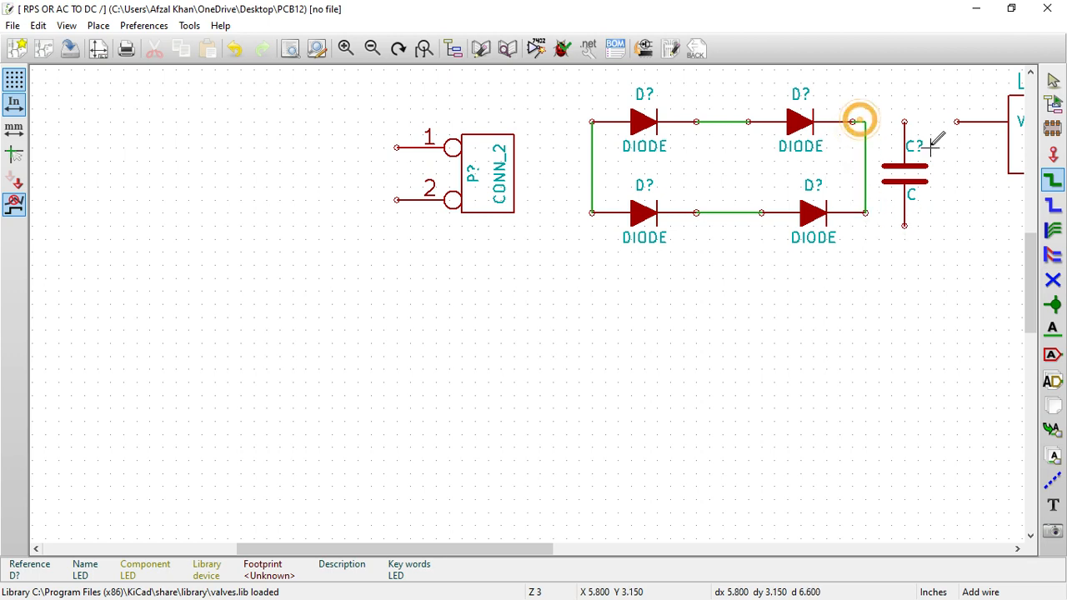
Wire CONN_2 pin 1 over the top to the upper diodes' middle wire and pin 2 underneath to the lower diodes' middle wire.
click(398, 148)
scroll(371, 121, down, 1)
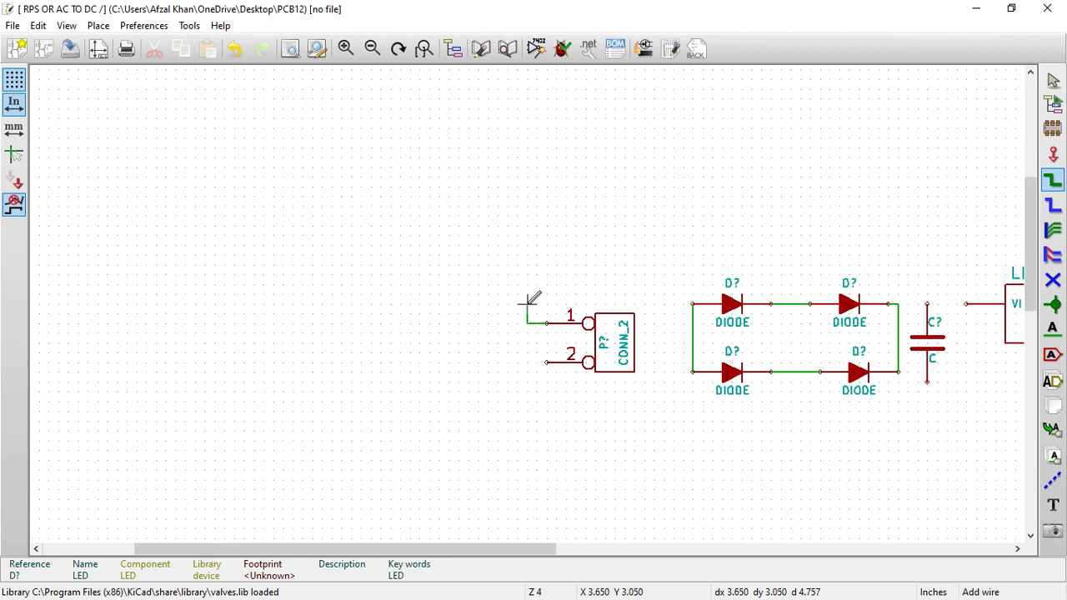
click(796, 263)
click(790, 304)
click(547, 362)
click(799, 426)
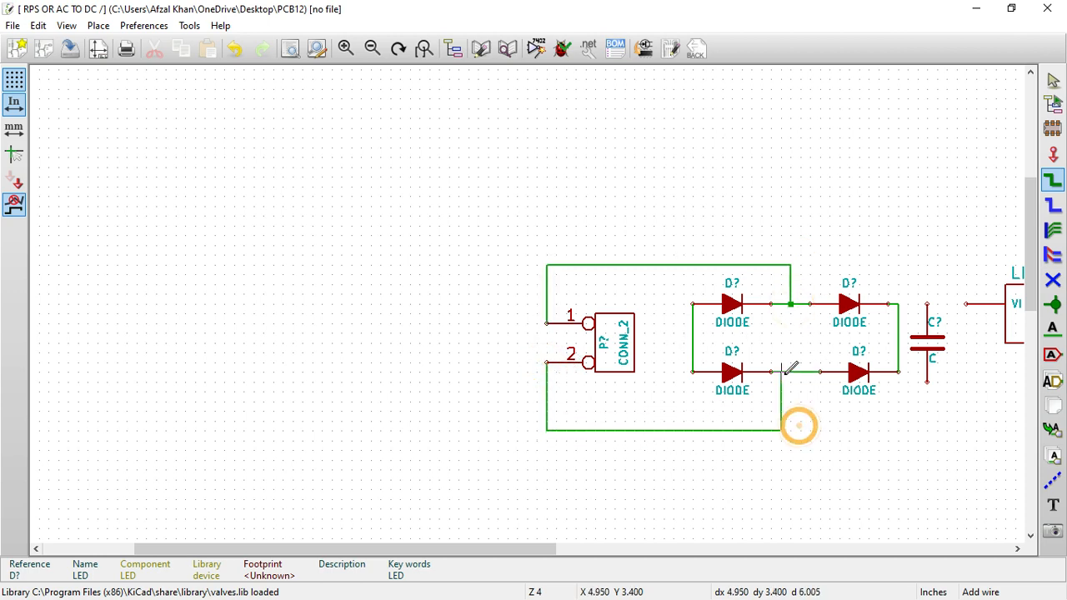
click(783, 371)
Wire the right diodes' common cathode line to the input capacitor's upper pin and on to the LM7812's VI pin.
scroll(793, 372, down, 2)
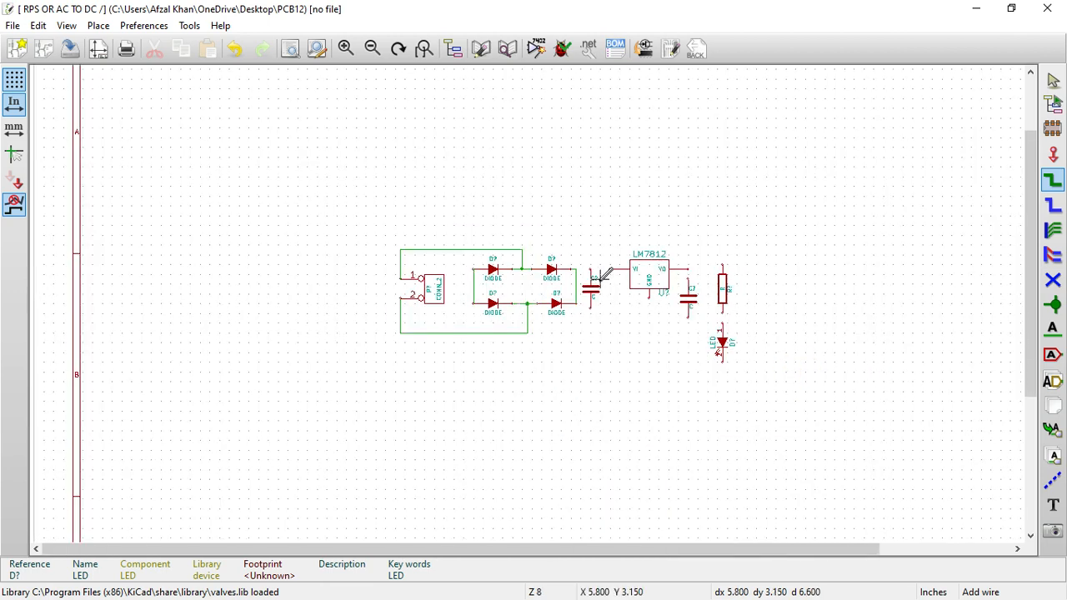
scroll(602, 275, up, 3)
click(429, 303)
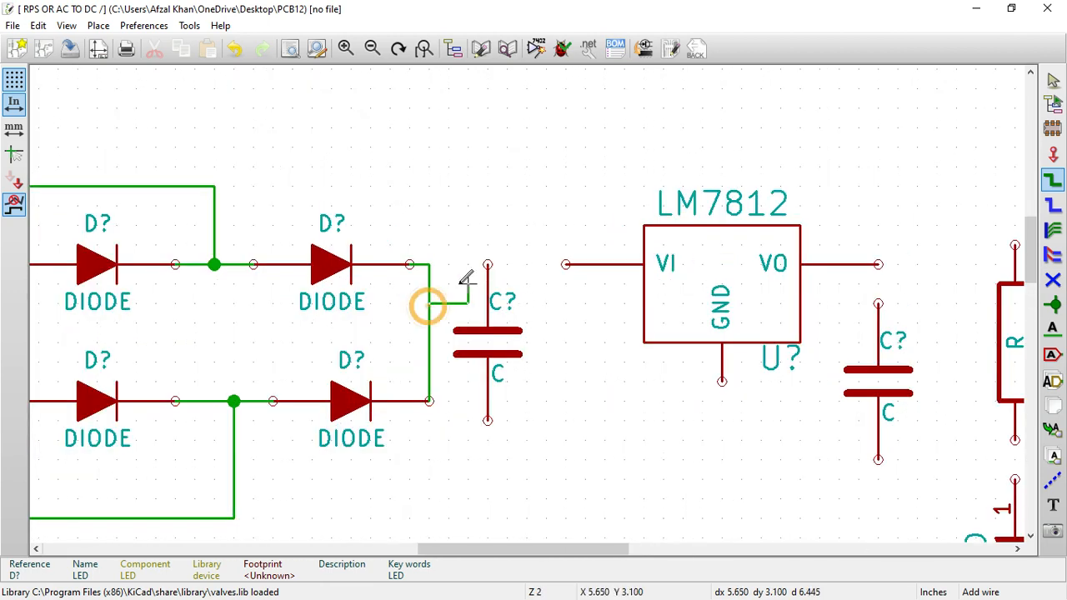
click(465, 265)
click(487, 265)
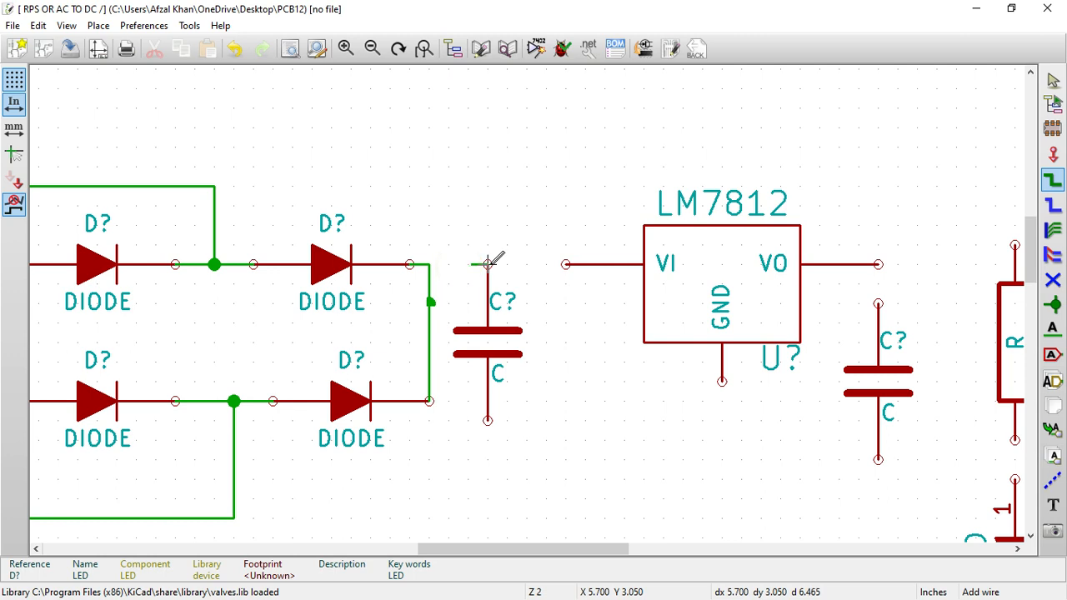
click(488, 264)
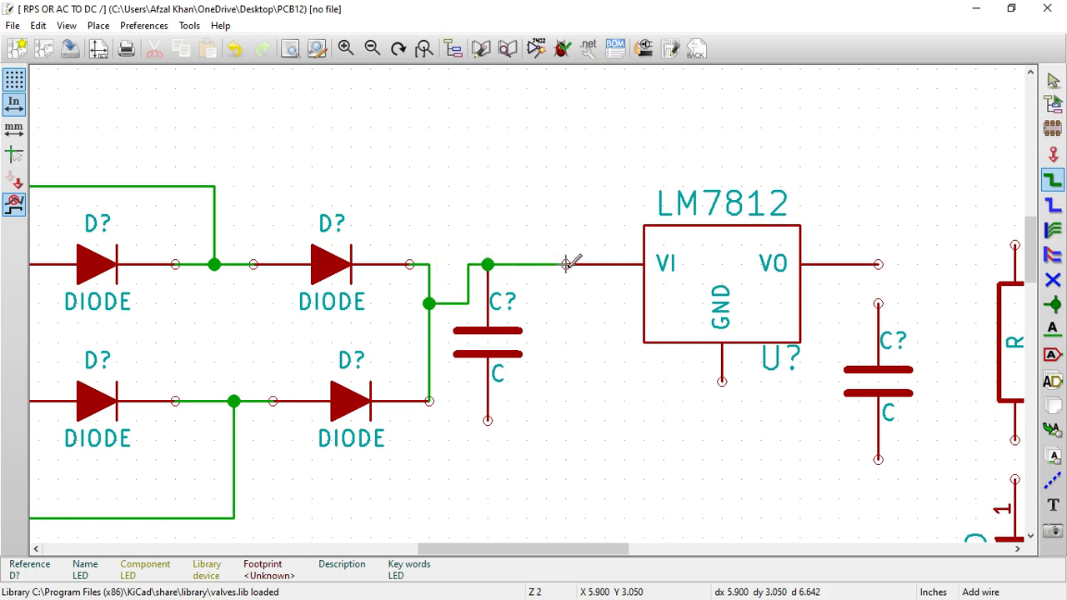
click(567, 264)
scroll(536, 295, down, 2)
scroll(535, 298, up, 2)
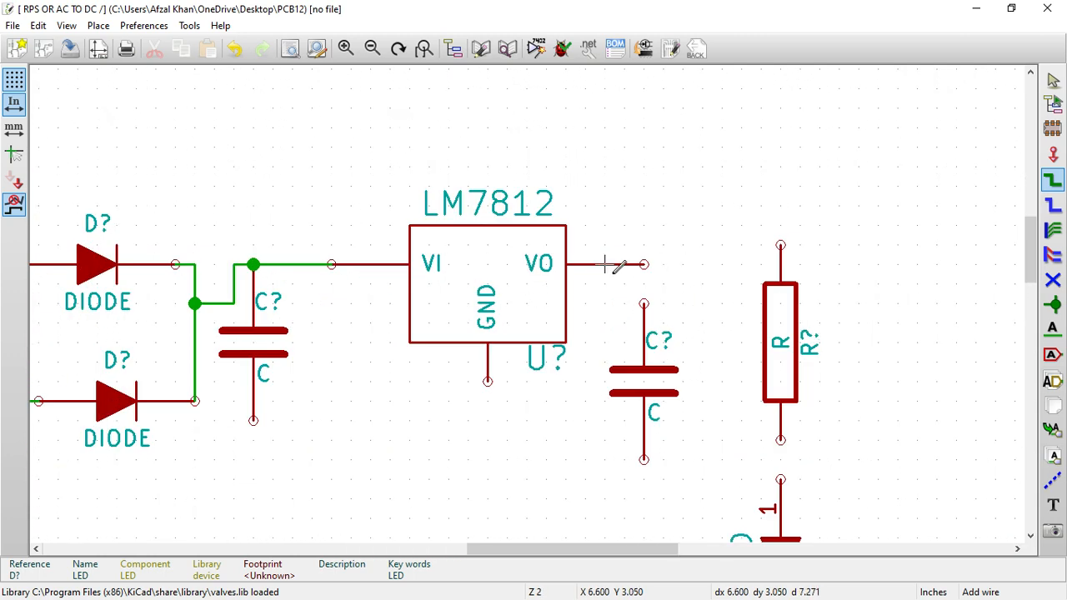
Wire the LM7812's VO pin to the output capacitor's upper pin and across to the resistor, moving the resistor's upper pin level with VO.
click(644, 264)
click(644, 303)
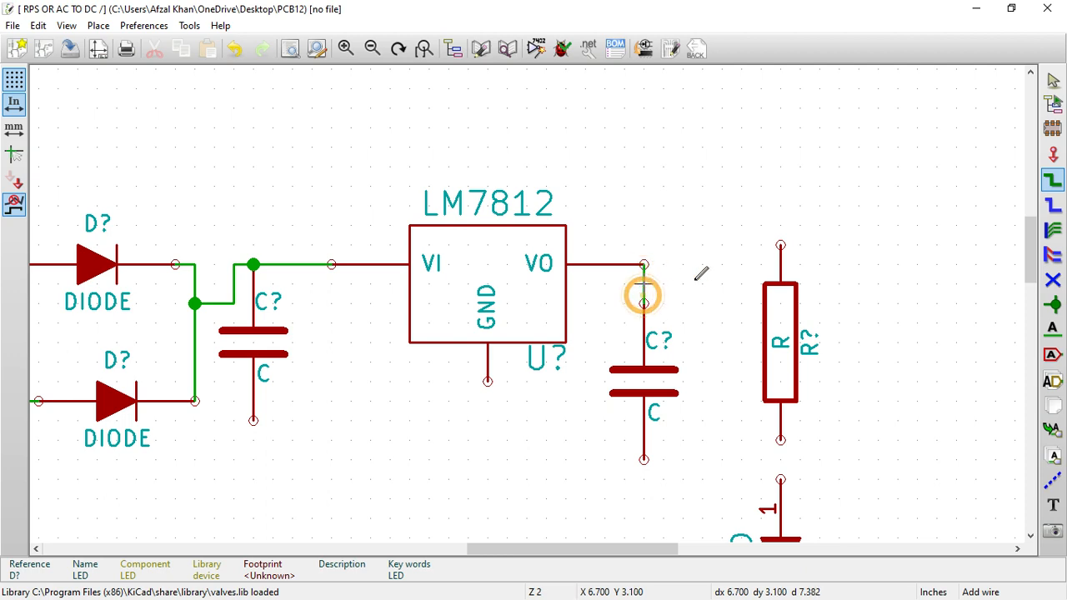
key(m)
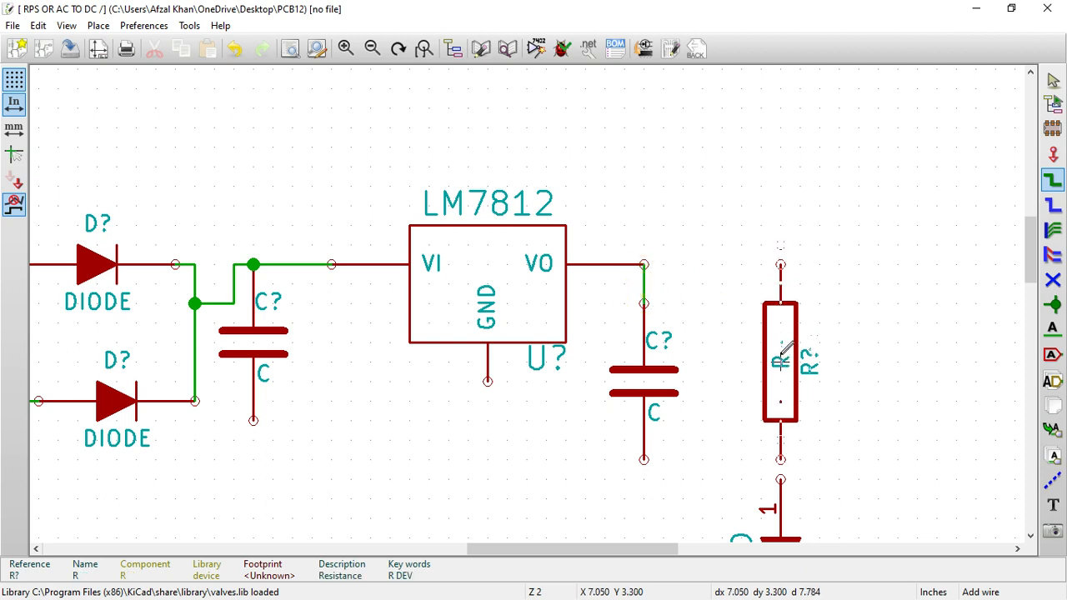
click(644, 265)
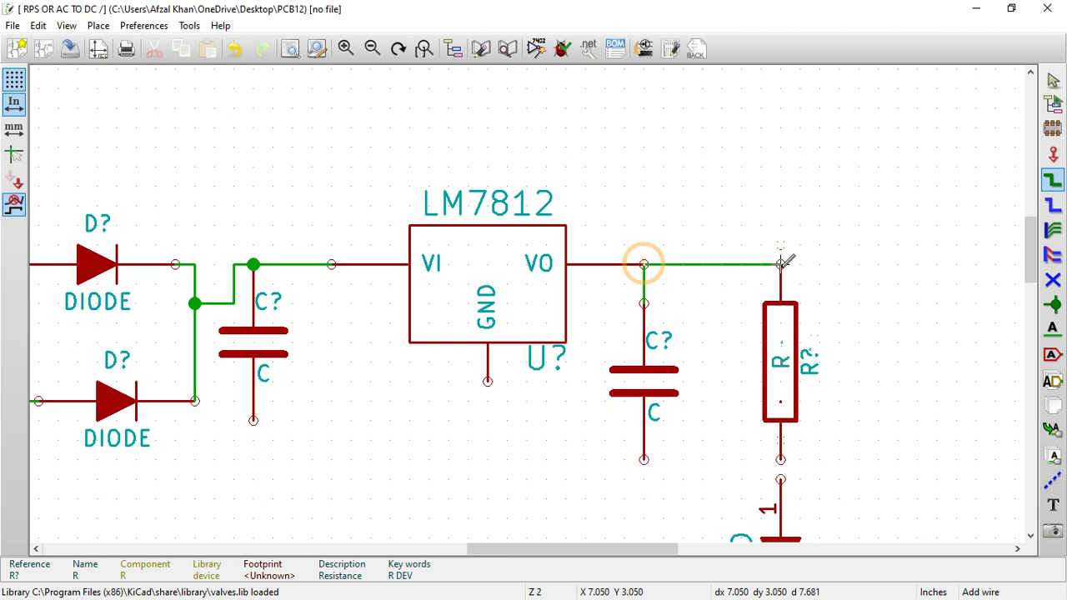
click(780, 264)
Draw a ground wire from the left diodes' common anode line, underneath the circuit, to the LED's pin 2.
scroll(781, 265, down, 3)
scroll(320, 357, up, 2)
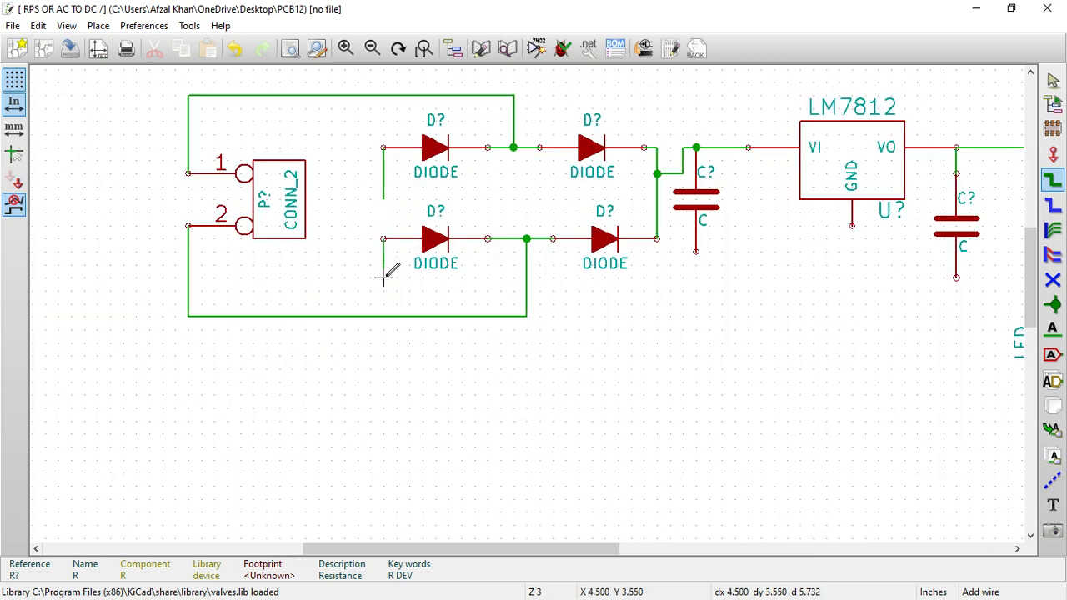
click(359, 199)
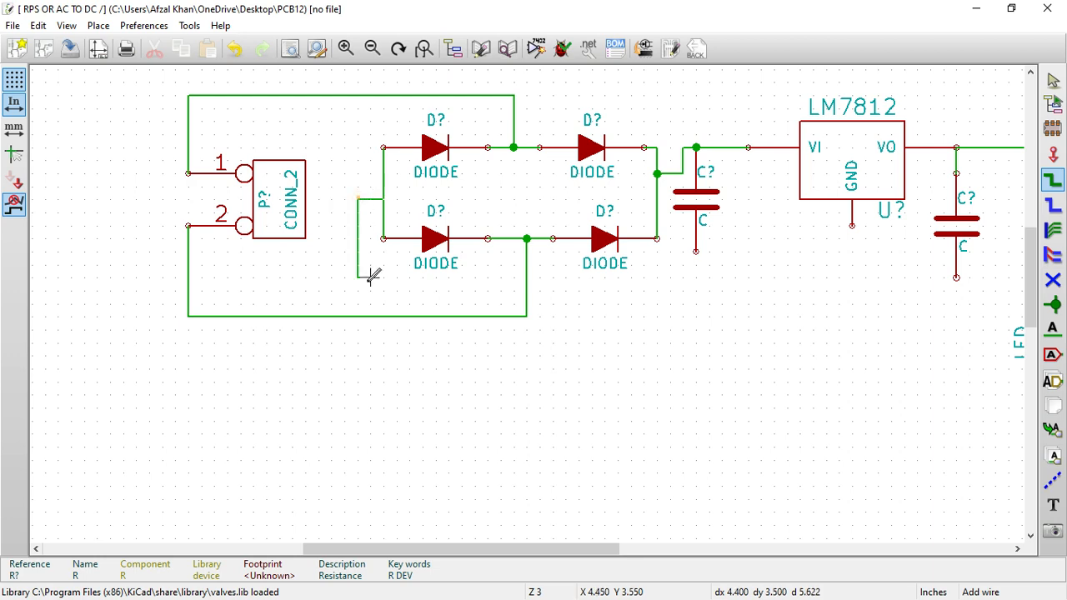
click(710, 355)
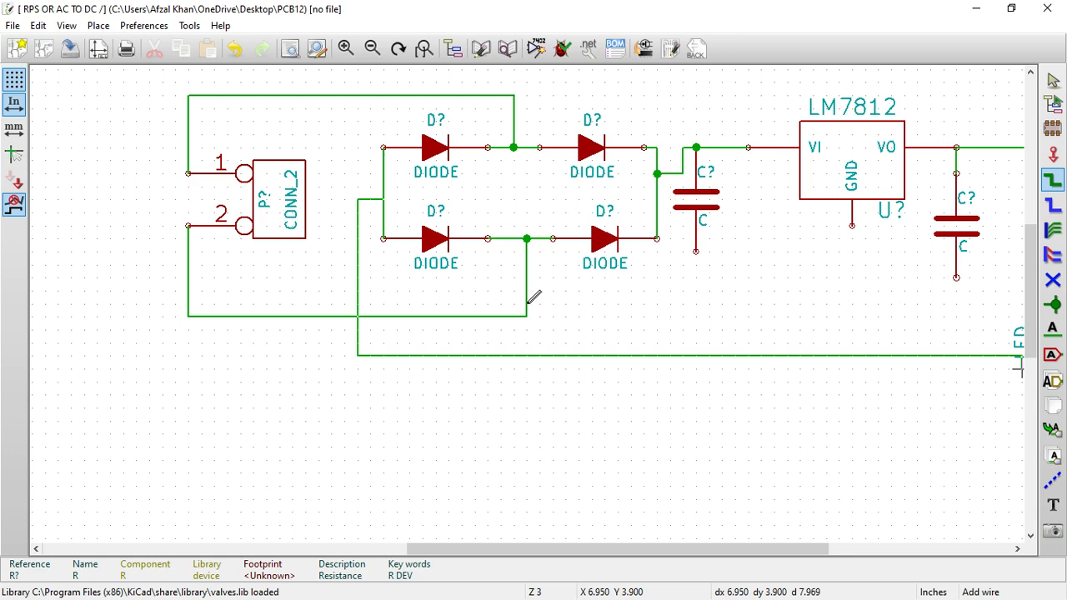
scroll(536, 298, down, 2)
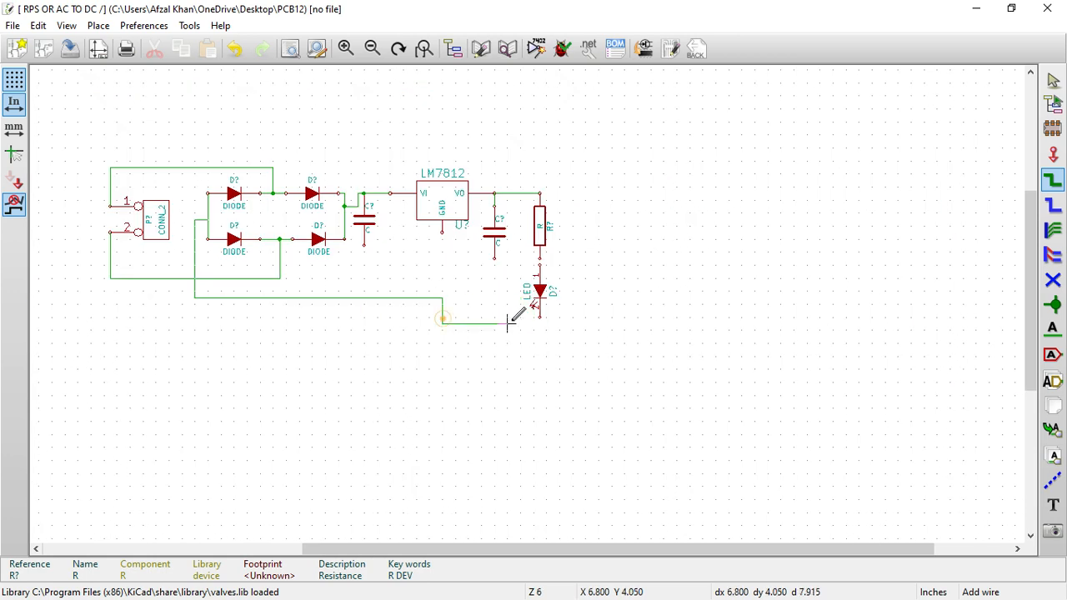
key(Escape)
click(540, 317)
scroll(538, 315, up, 2)
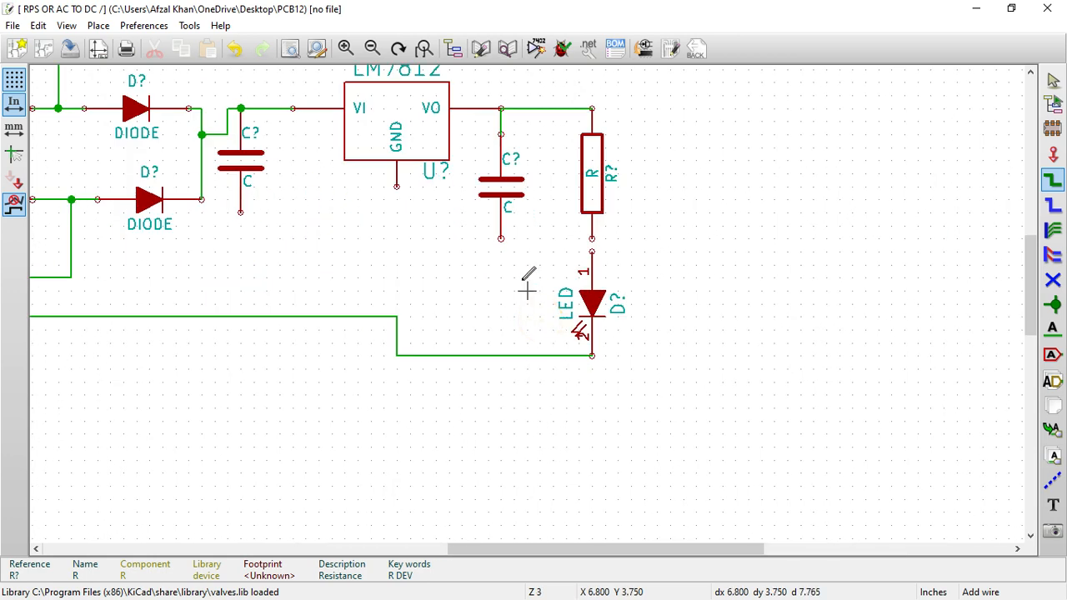
Wire the output capacitor's lower pin, the LM7812's GND pin and the input capacitor's lower pin down to the ground wire.
click(500, 239)
click(500, 356)
click(397, 186)
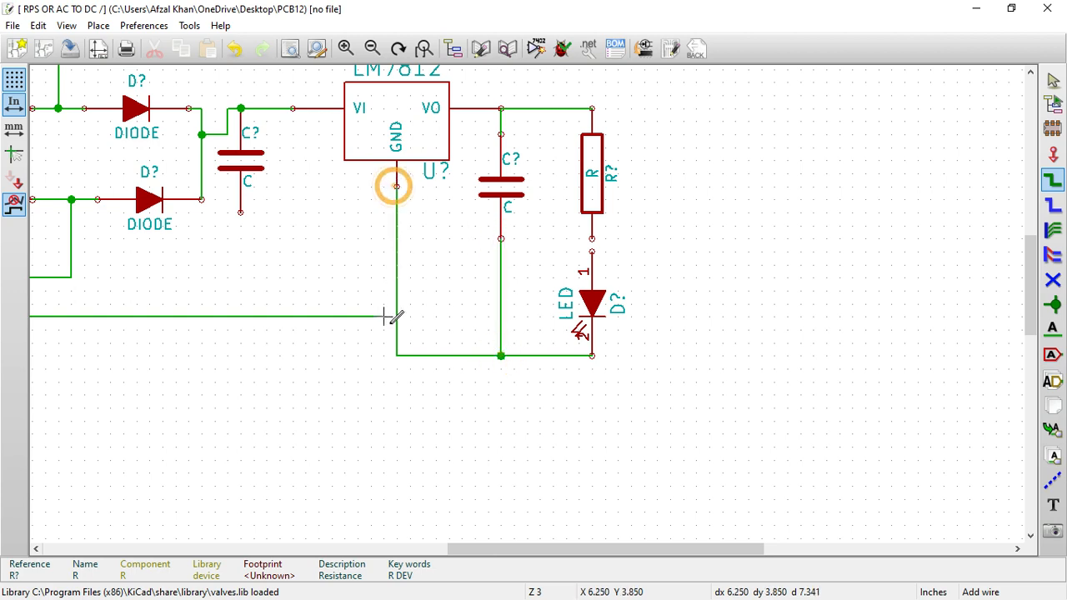
scroll(450, 354, up, 1)
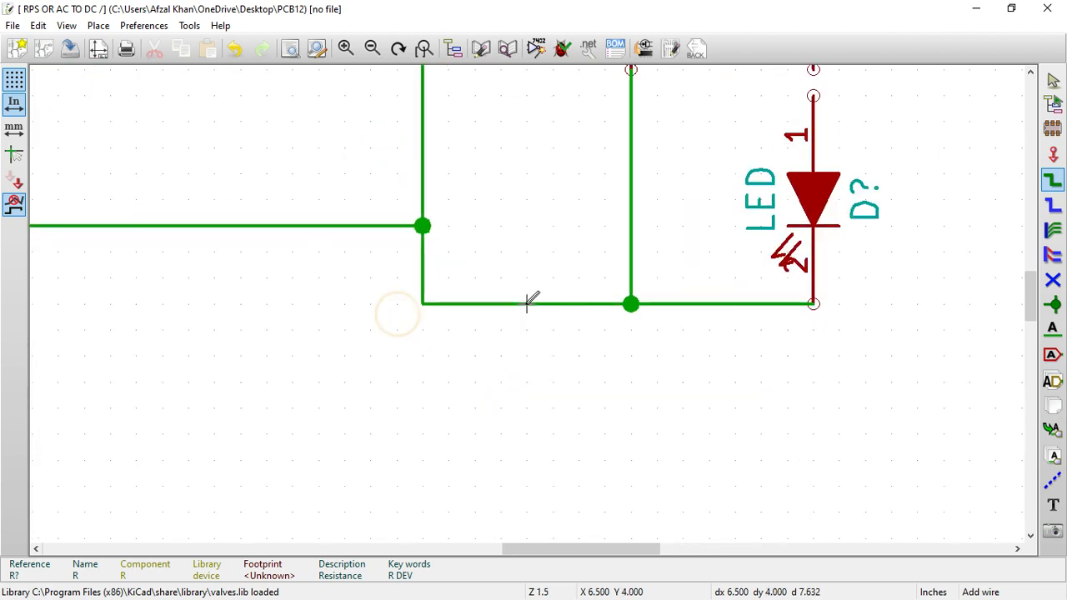
scroll(448, 221, down, 1)
scroll(383, 239, up, 2)
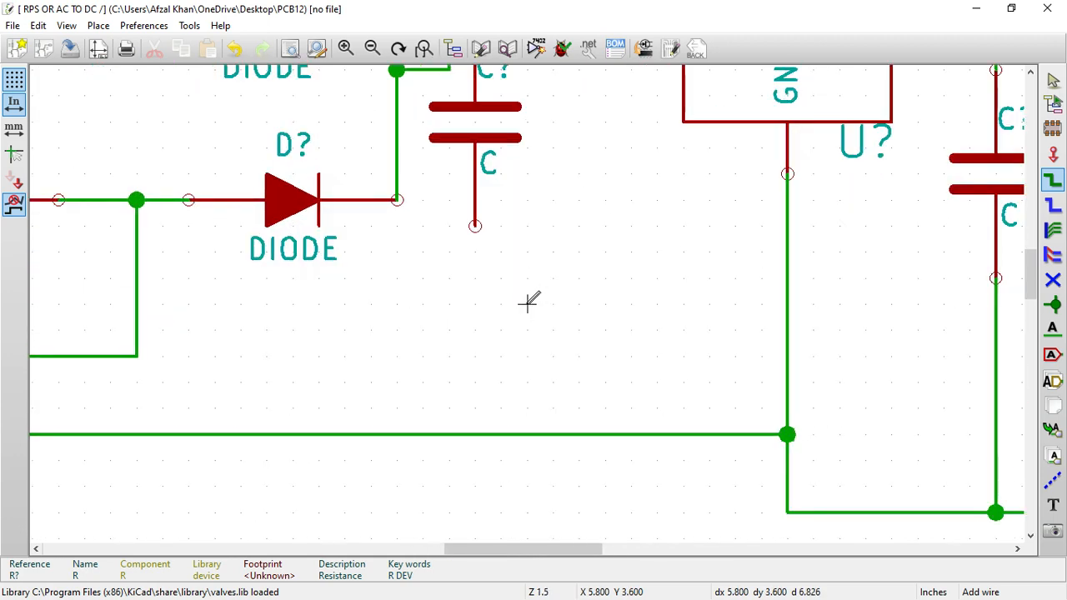
click(475, 225)
click(474, 434)
scroll(534, 295, down, 3)
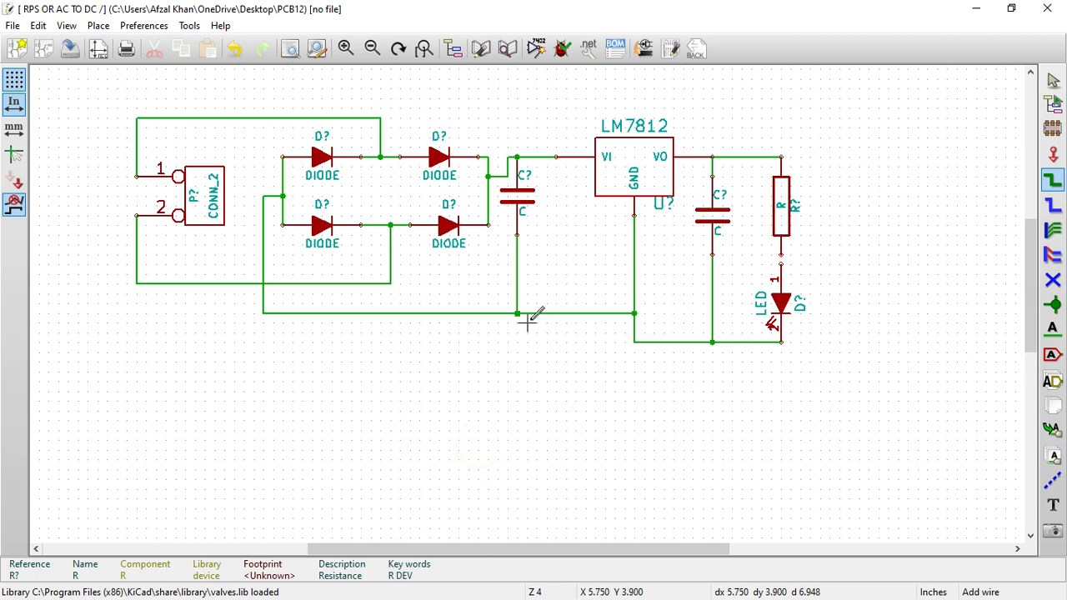
click(557, 352)
key(Escape)
Add a GND power symbol just below the ground wire, between the diode bridge and the input capacitor.
click(1053, 153)
click(880, 209)
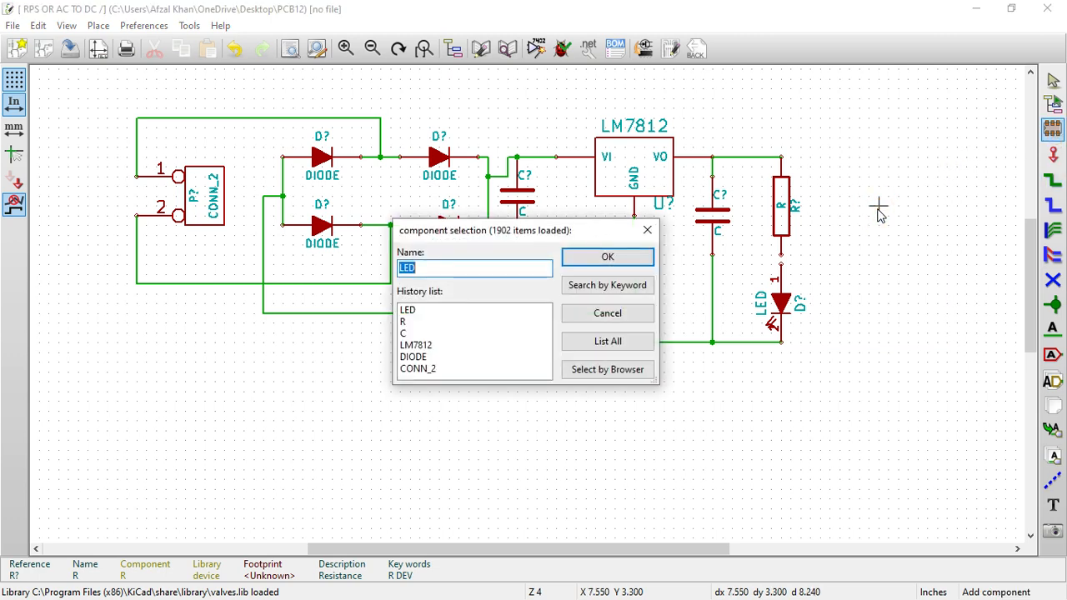
text(GND)
click(575, 258)
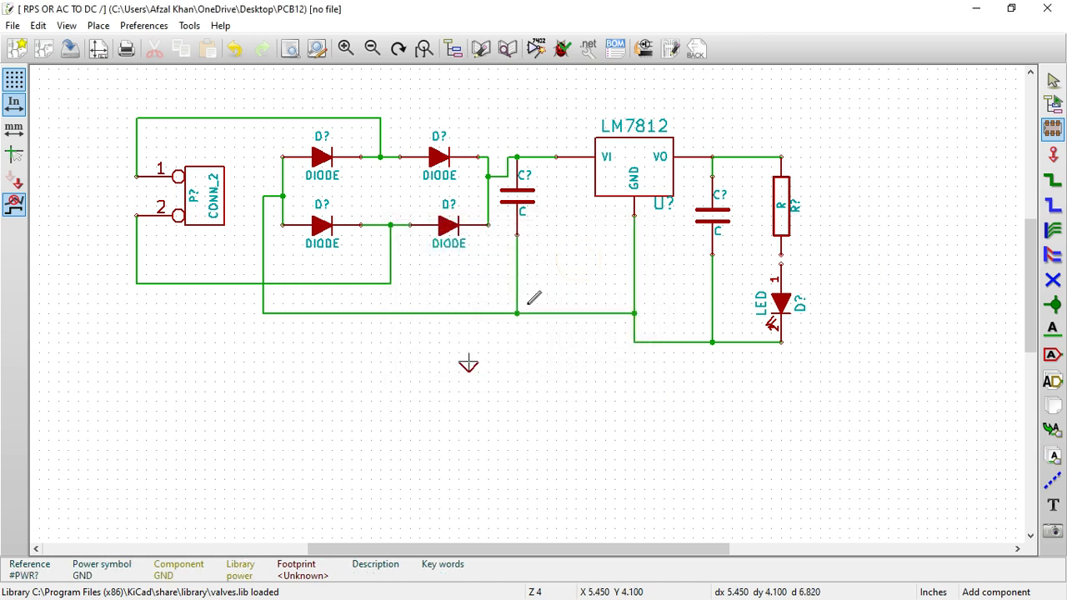
scroll(534, 297, up, 3)
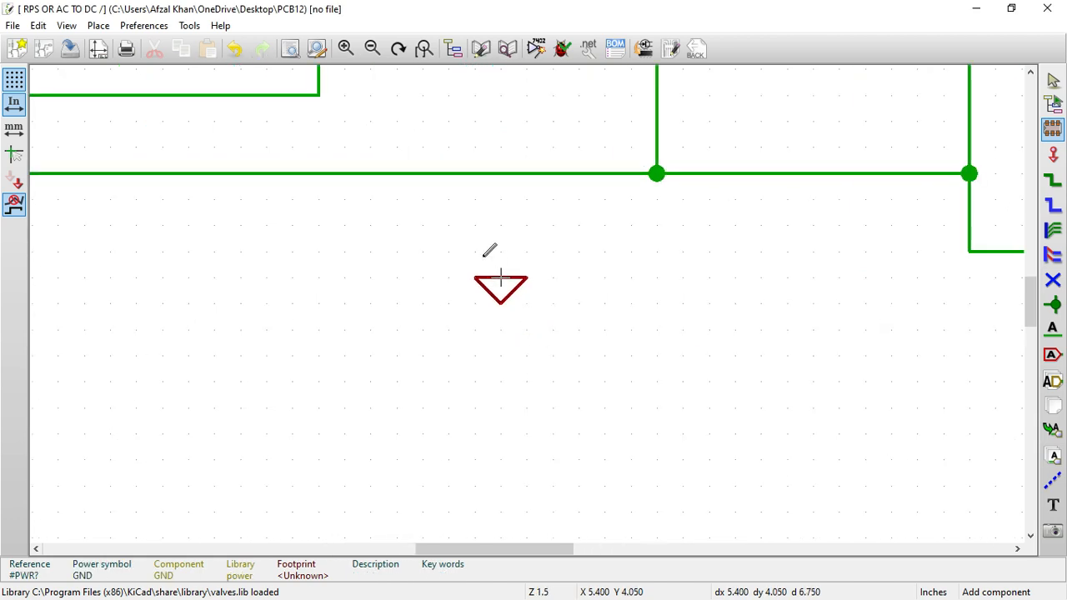
Wire the ground line straight down to the GND symbol.
click(1053, 180)
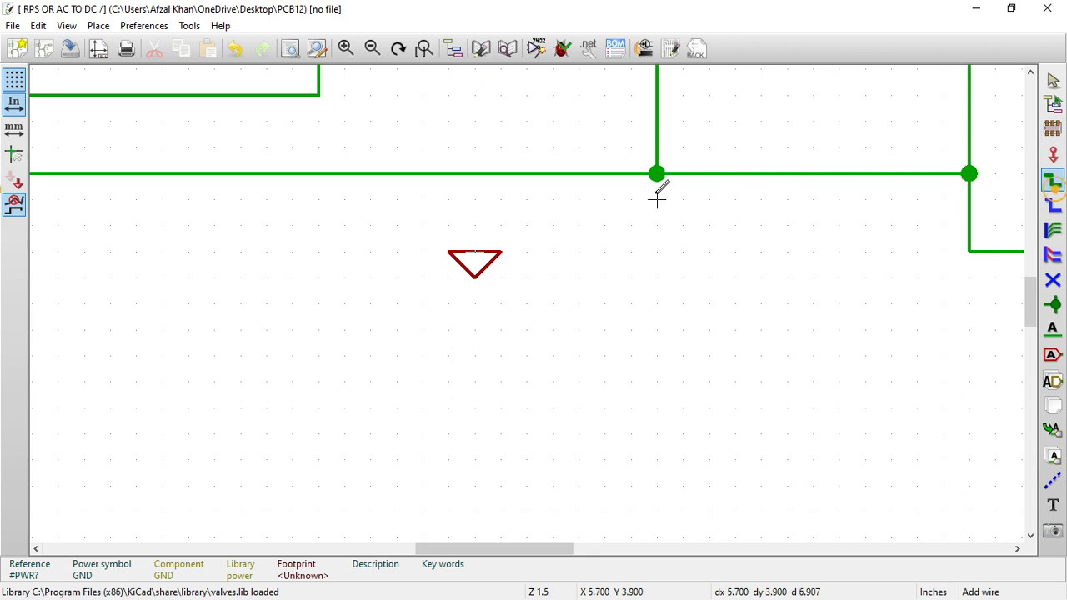
click(474, 173)
double_click(475, 250)
click(577, 252)
key(F4)
key(Escape)
scroll(631, 300, down, 2)
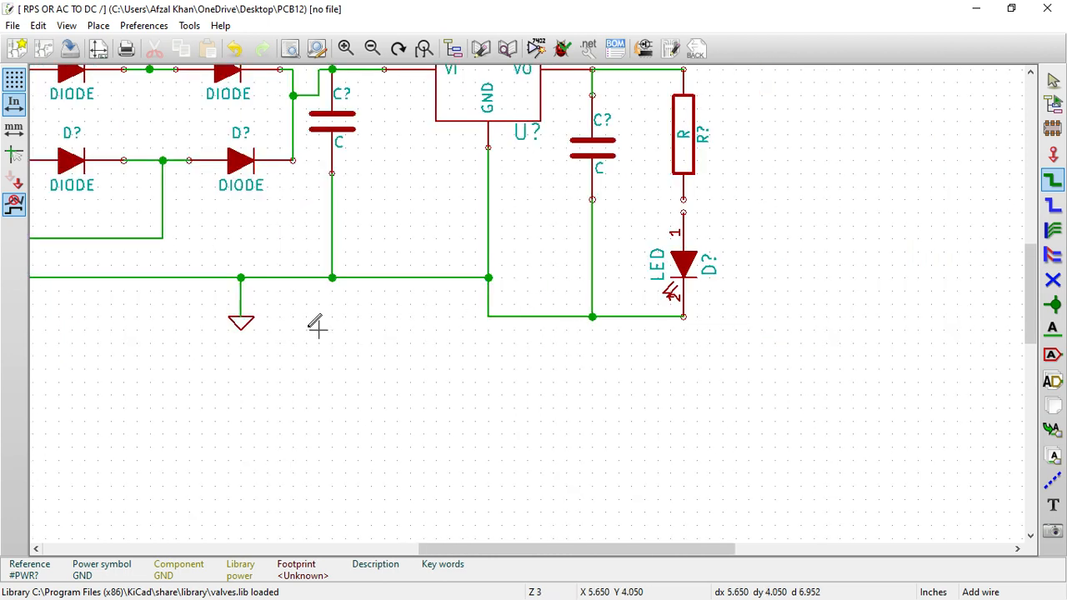
Browse the power library for PWR_FLAG and place it beside the GND symbol, with its pin below the ground wire.
click(1058, 135)
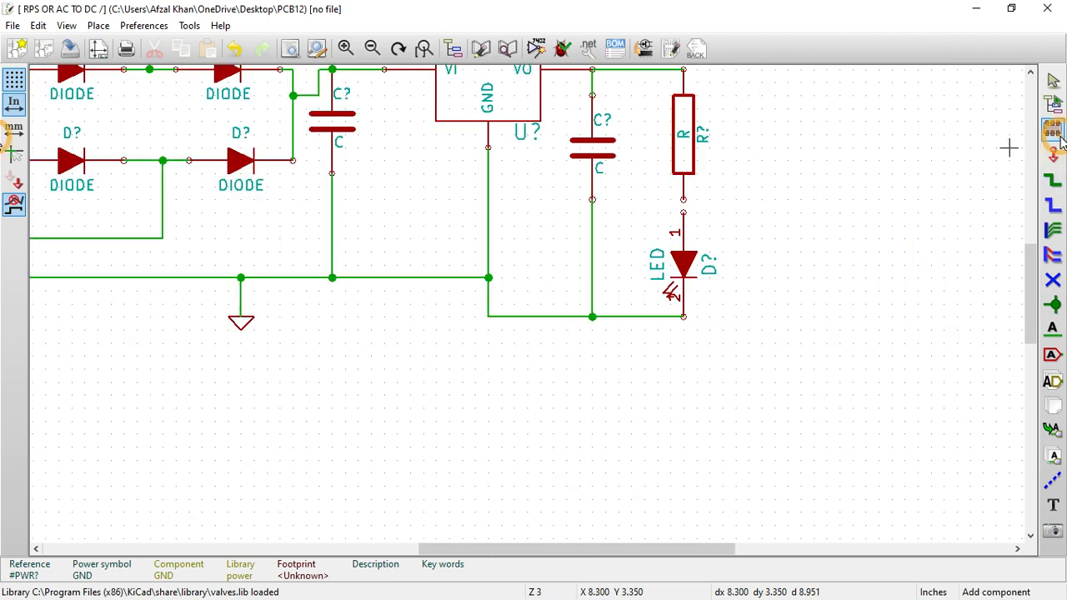
click(331, 316)
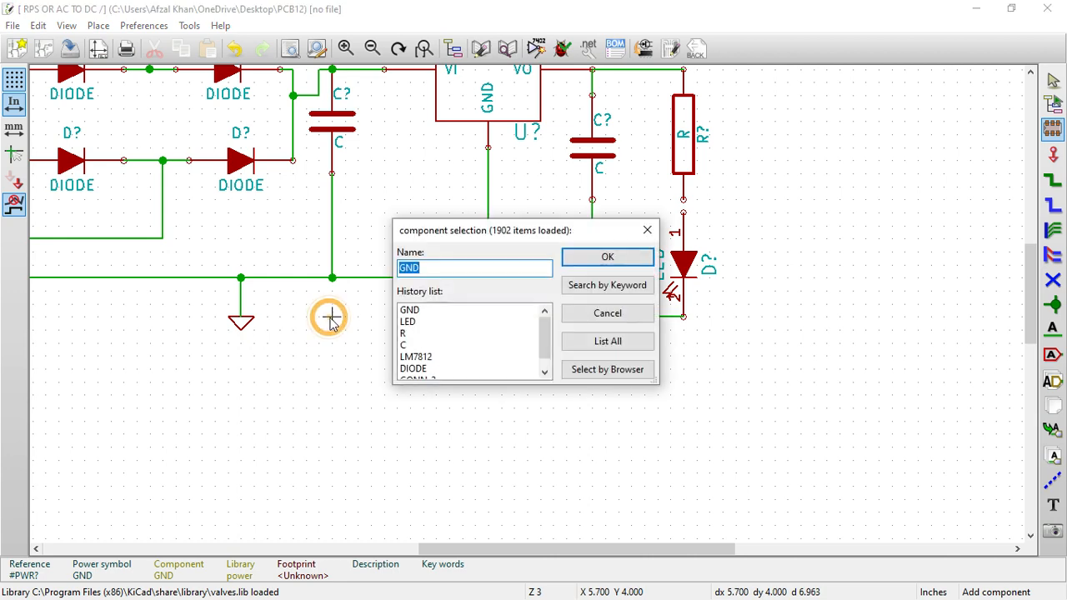
click(616, 376)
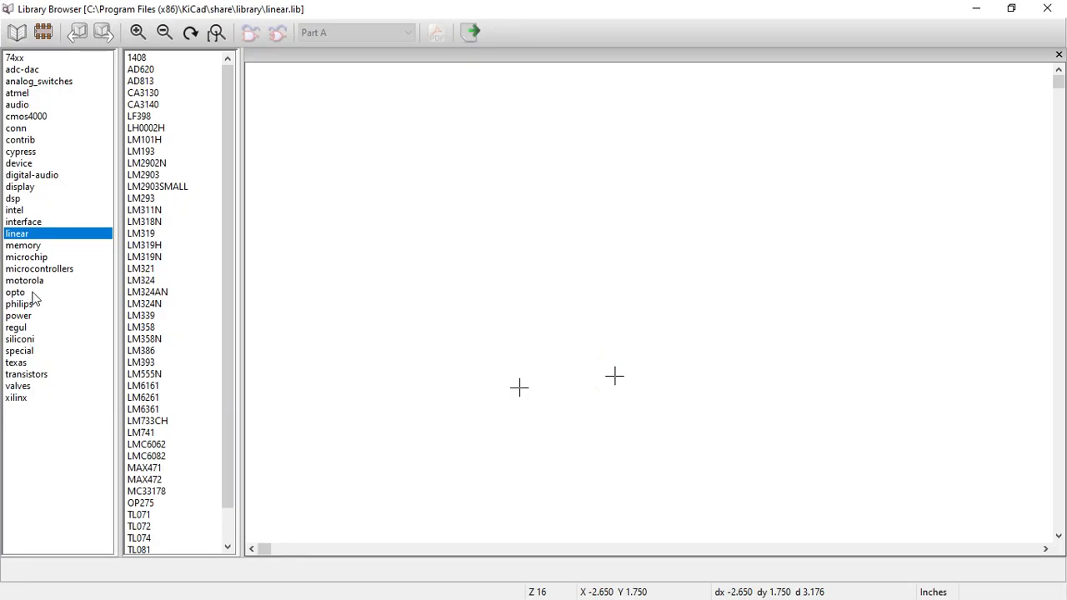
click(25, 316)
scroll(201, 424, down, 5)
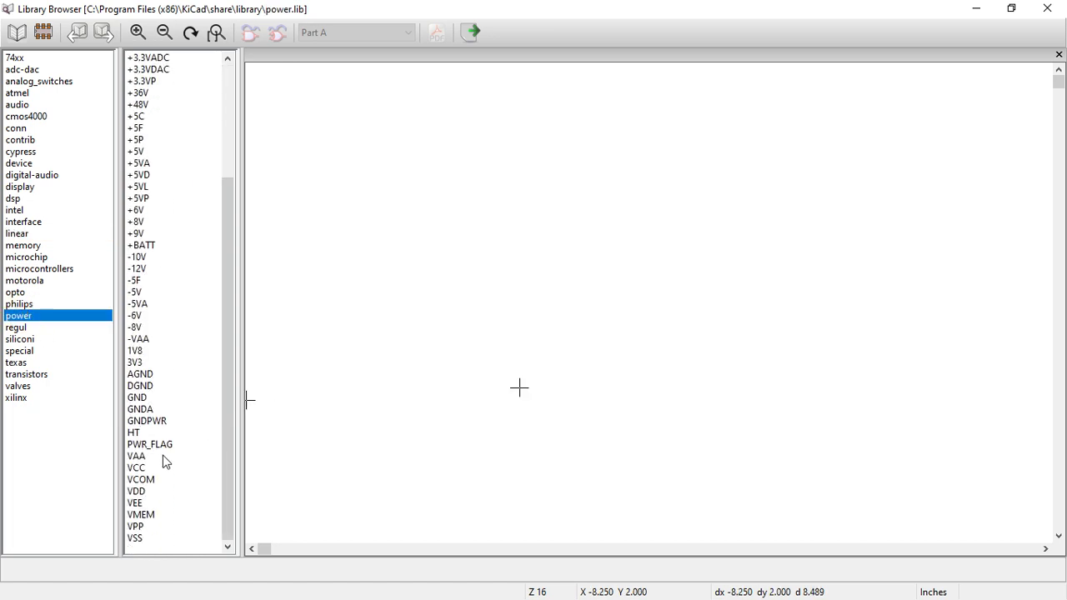
double_click(165, 446)
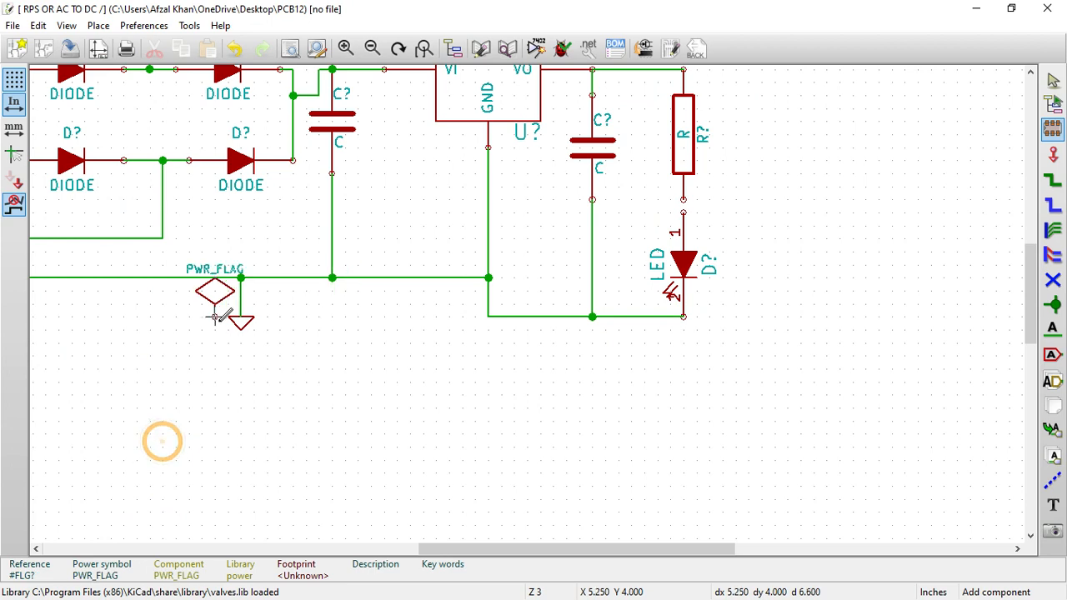
scroll(176, 315, up, 4)
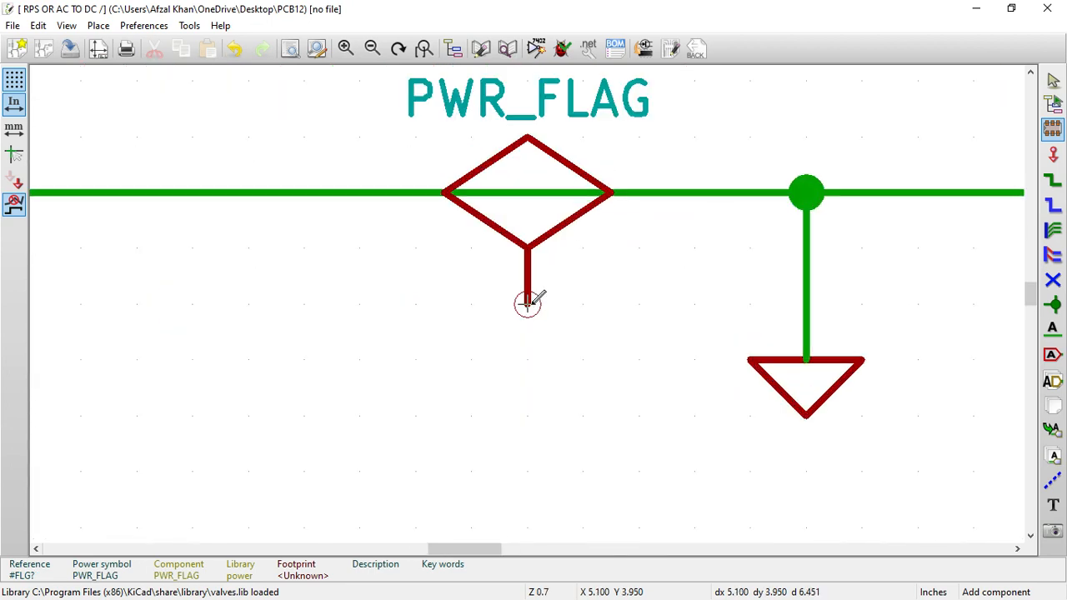
Wire the PWR_FLAG pin across to the vertical wire above the GND symbol.
click(1052, 179)
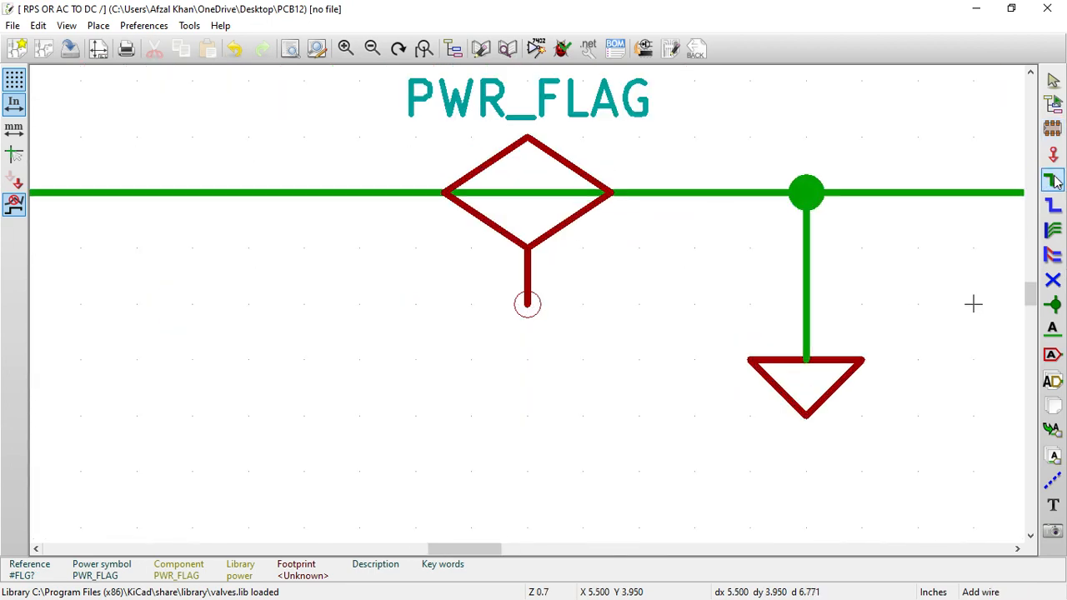
click(527, 303)
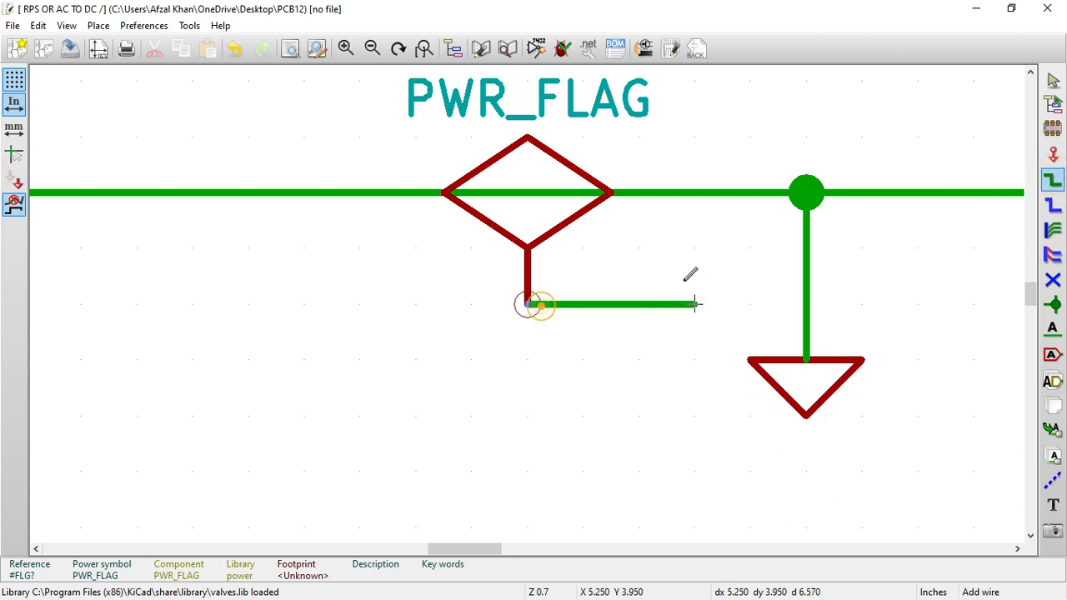
click(807, 303)
scroll(793, 278, down, 4)
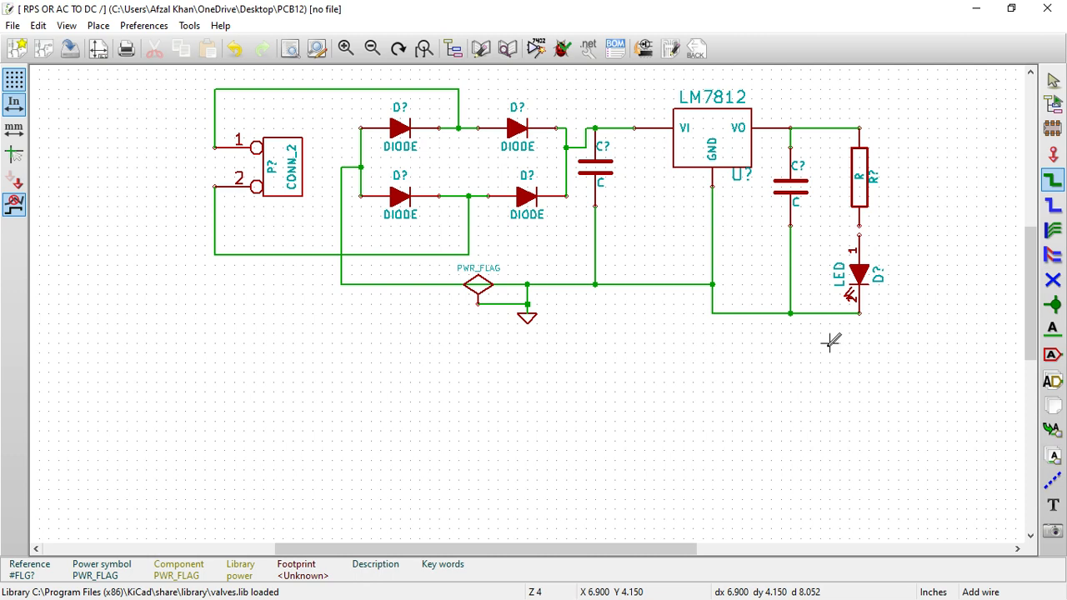
Annotate the entire schematic, keeping existing annotation, sorting components by X position and using the first free number.
scroll(609, 389, up, 1)
scroll(528, 304, down, 3)
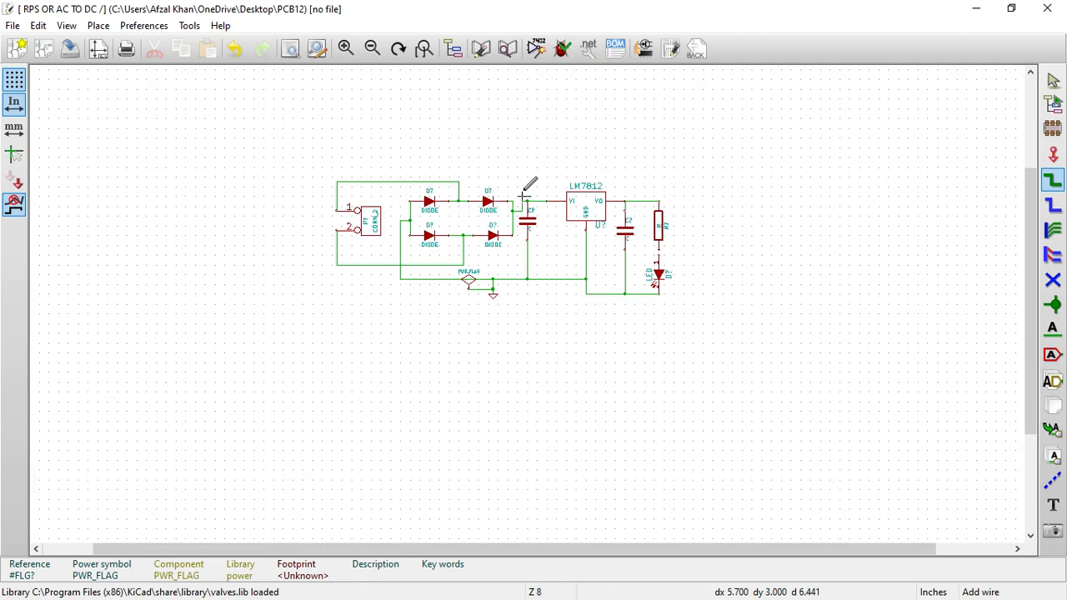
scroll(532, 305, up, 3)
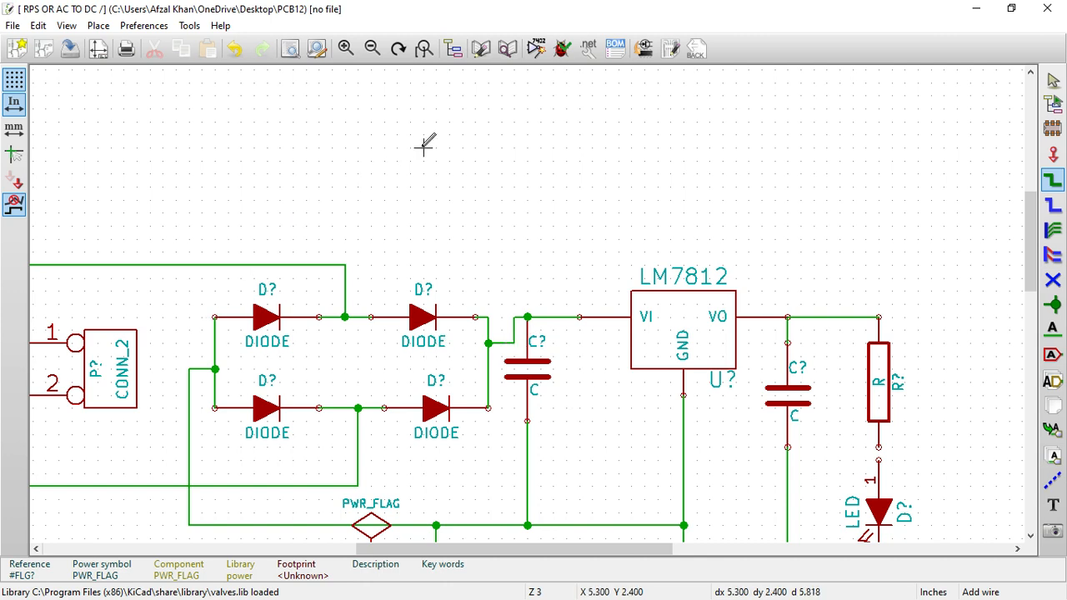
click(534, 50)
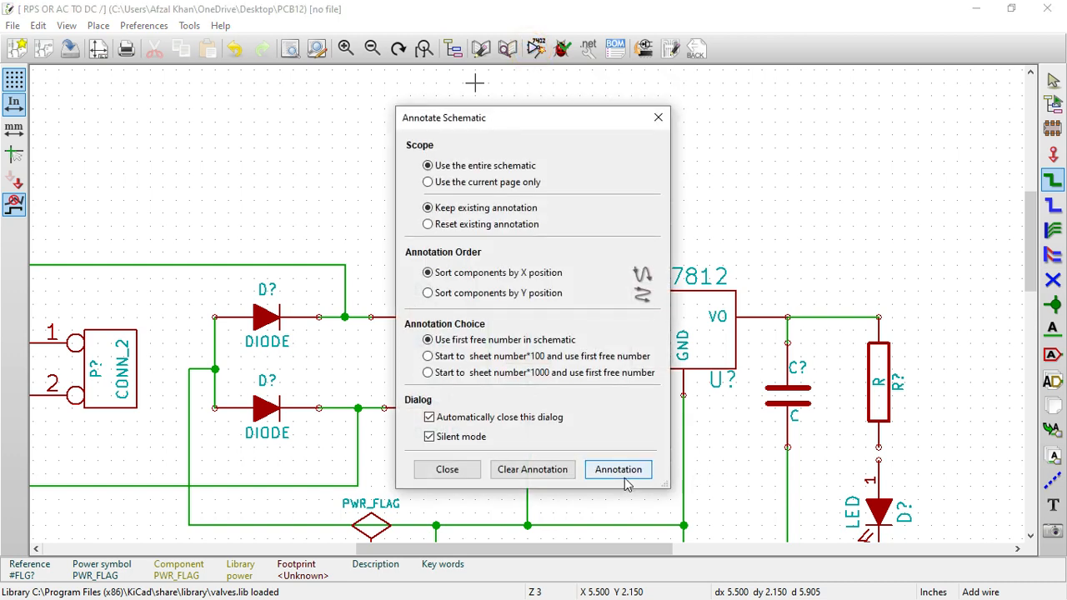
click(625, 480)
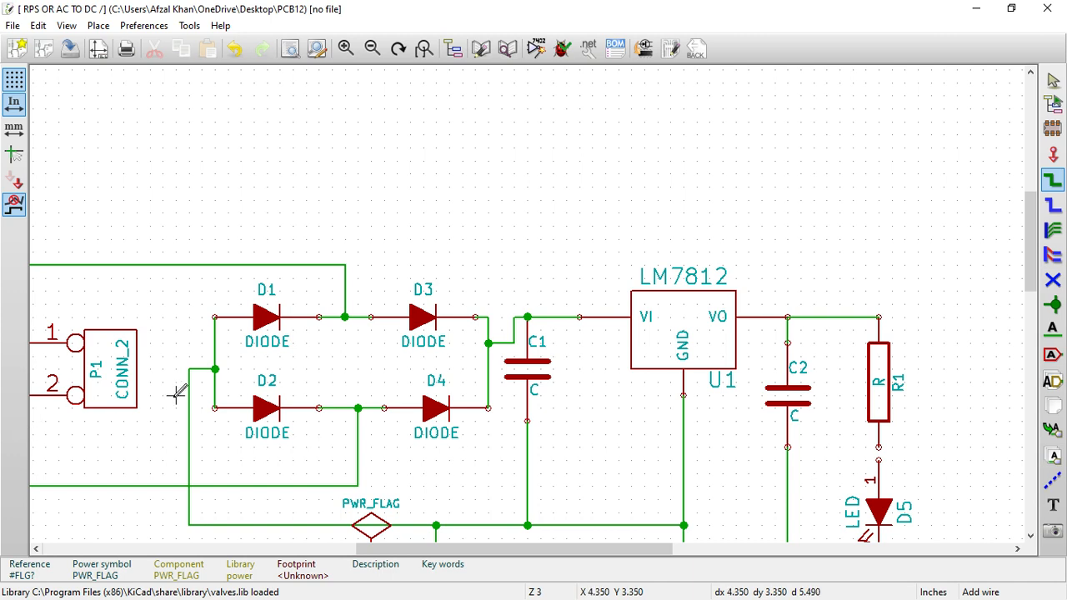
Run the electrical rules check and examine the flagged pins between resistor R1 and LED D5.
scroll(177, 393, down, 2)
scroll(543, 245, up, 2)
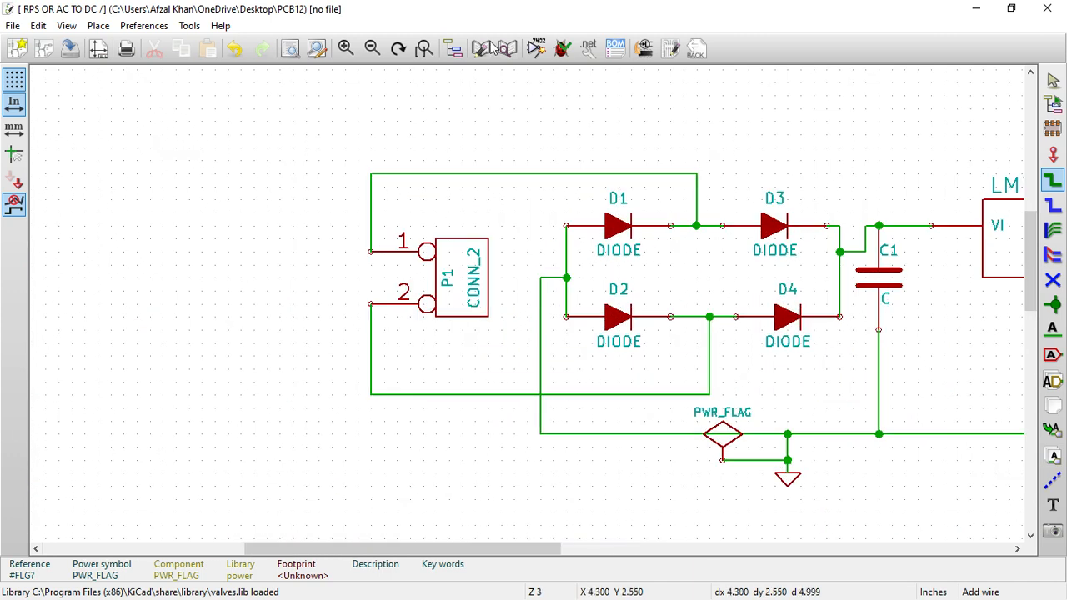
click(571, 55)
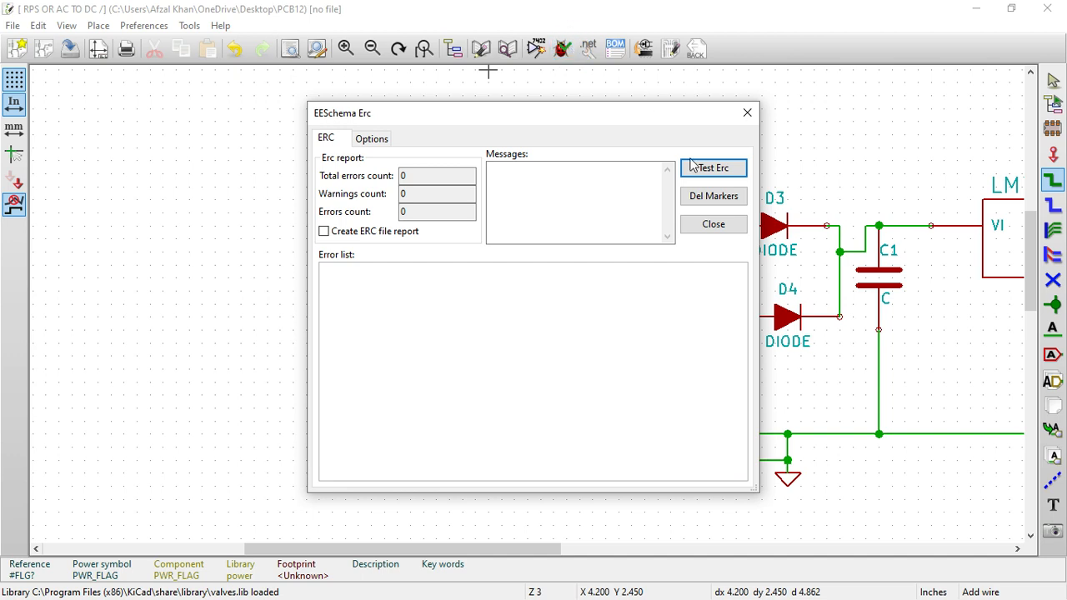
click(703, 170)
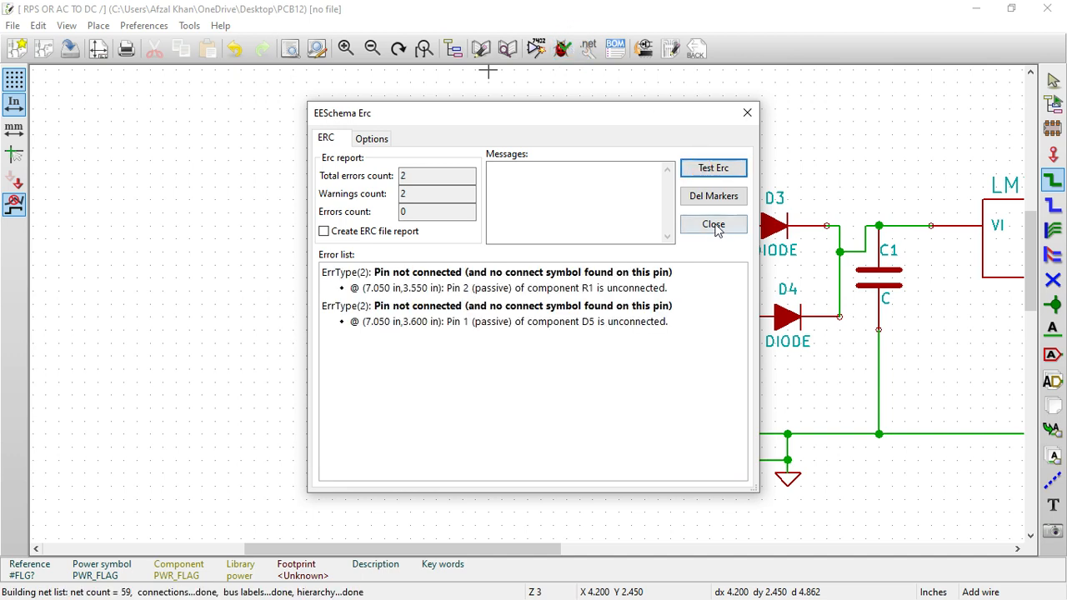
double_click(624, 277)
scroll(529, 301, up, 5)
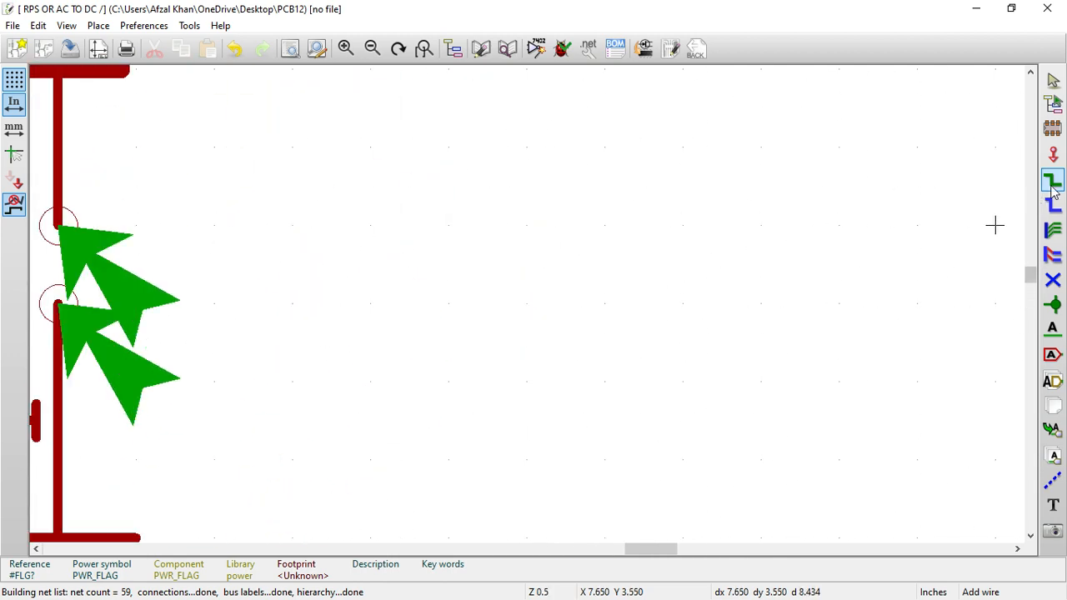
scroll(54, 303, down, 1)
scroll(525, 302, up, 1)
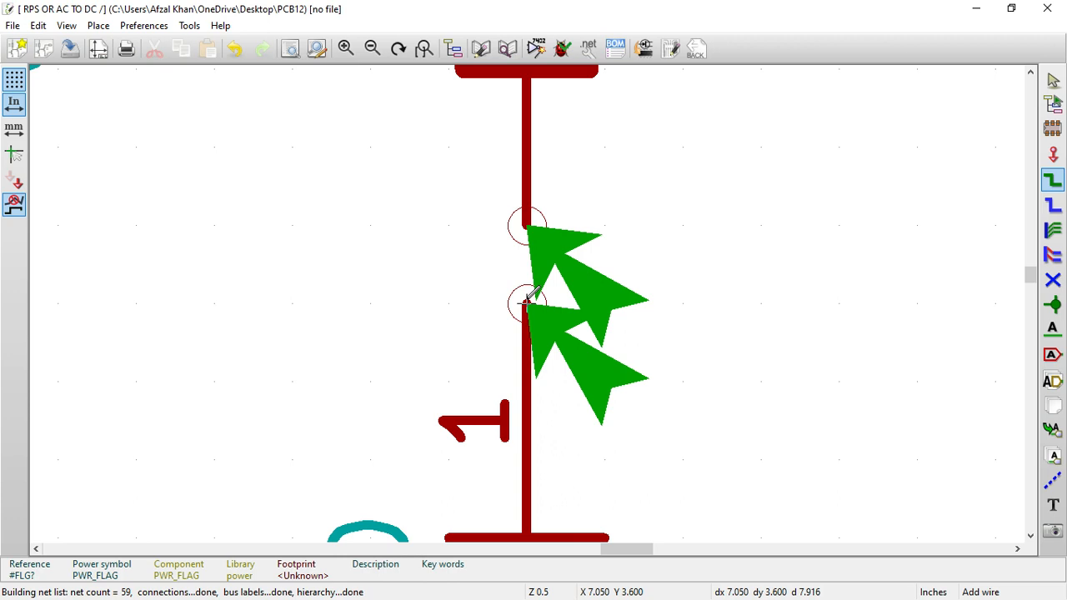
Wire the lower pin of resistor R1 to the upper pin of LED D5 and rerun the electrical rules check.
click(526, 223)
scroll(527, 302, down, 2)
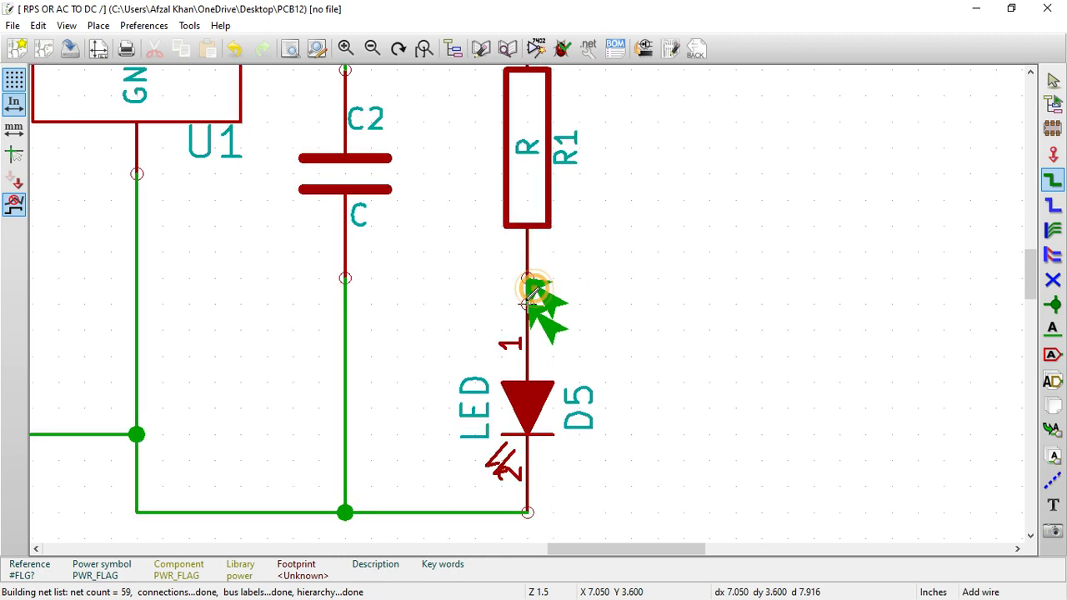
click(563, 50)
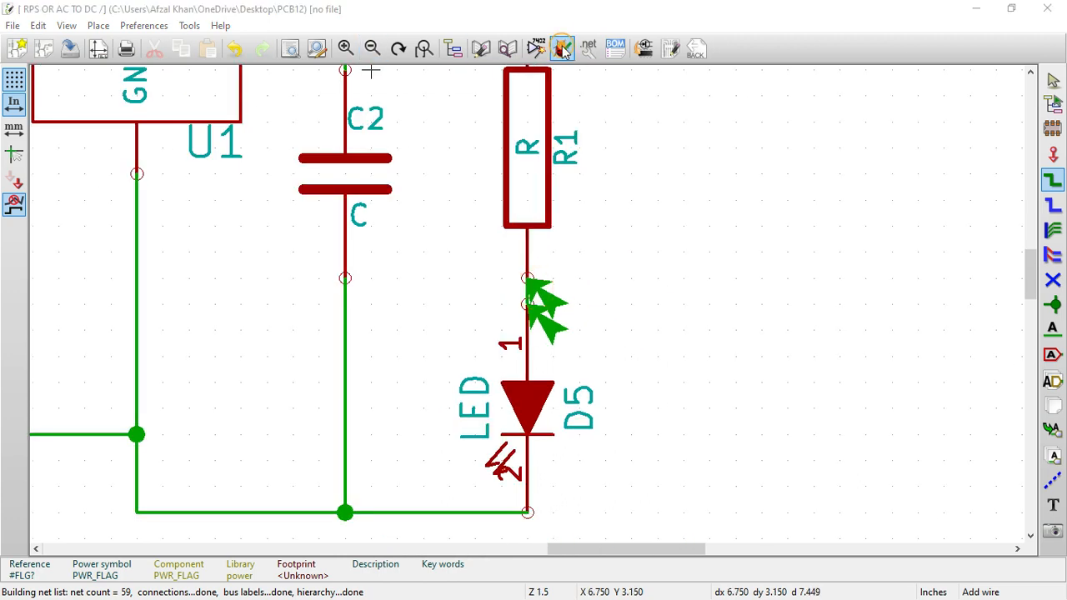
click(727, 170)
click(711, 224)
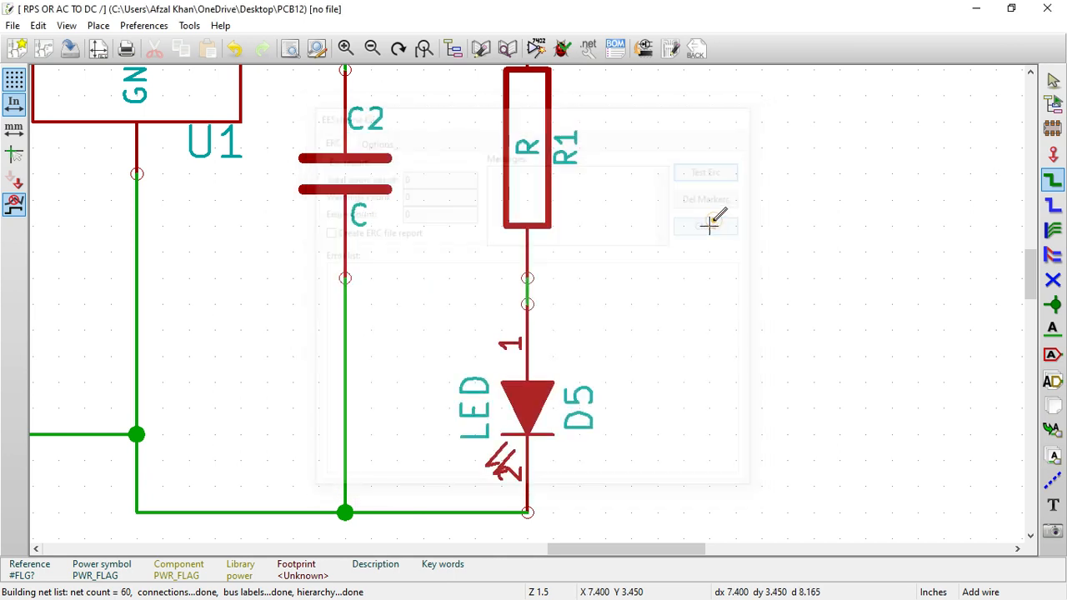
Delete the vertical wire running down from the GND pin of regulator U1.
scroll(709, 221, down, 3)
scroll(449, 277, up, 3)
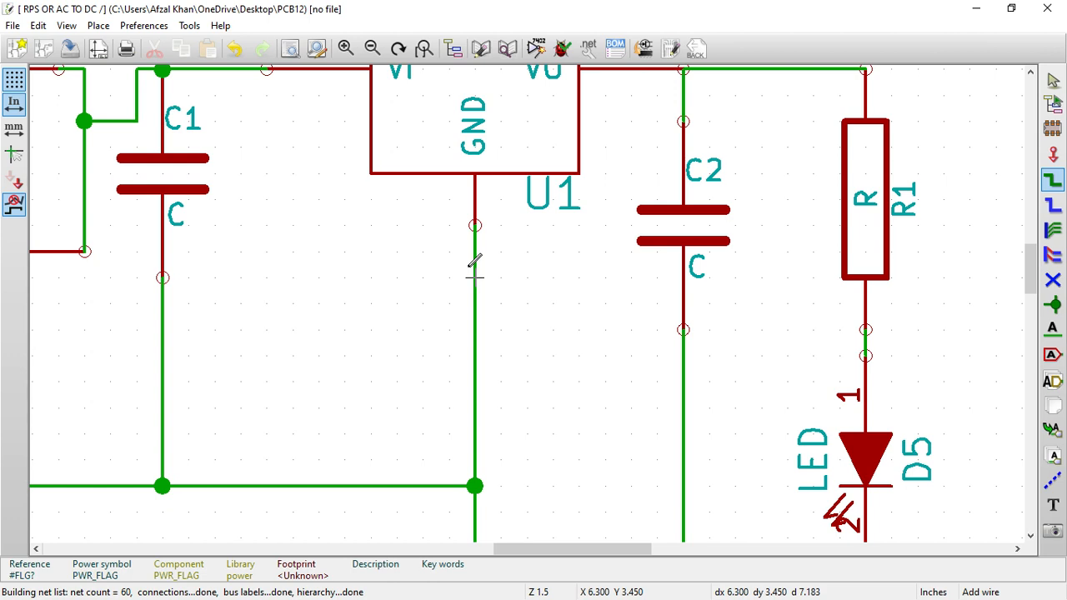
key(Delete)
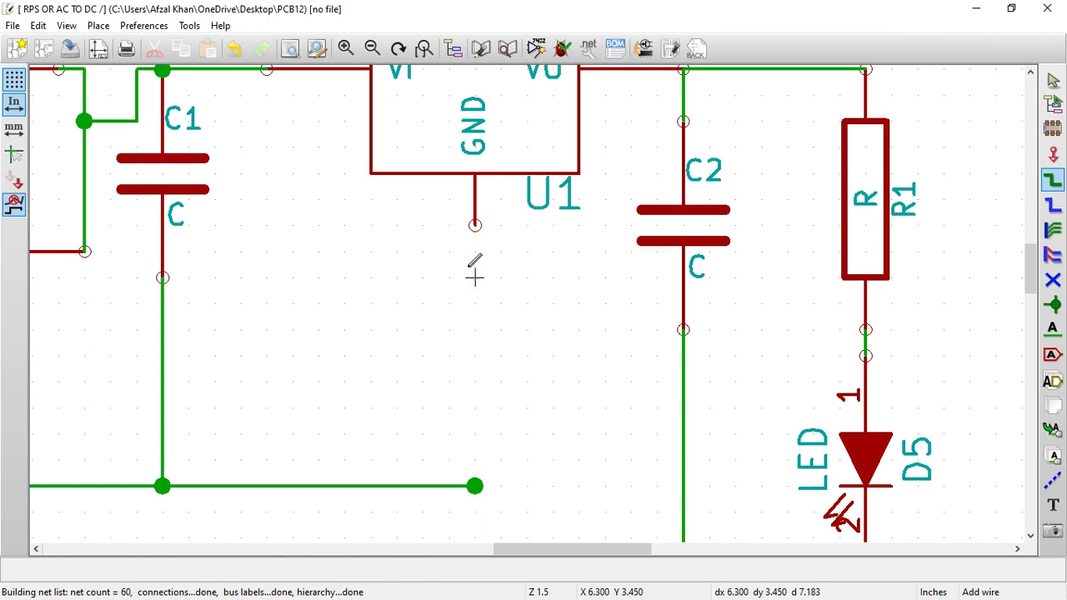
Run the electrical rules check and locate the flagged pin on regulator U1 in the schematic.
click(562, 47)
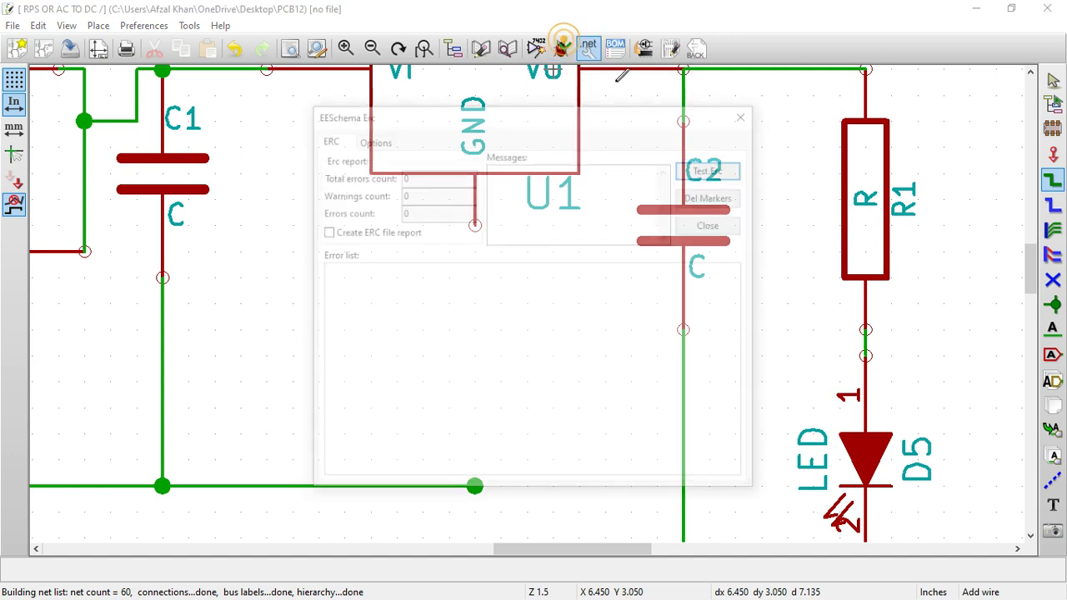
click(707, 167)
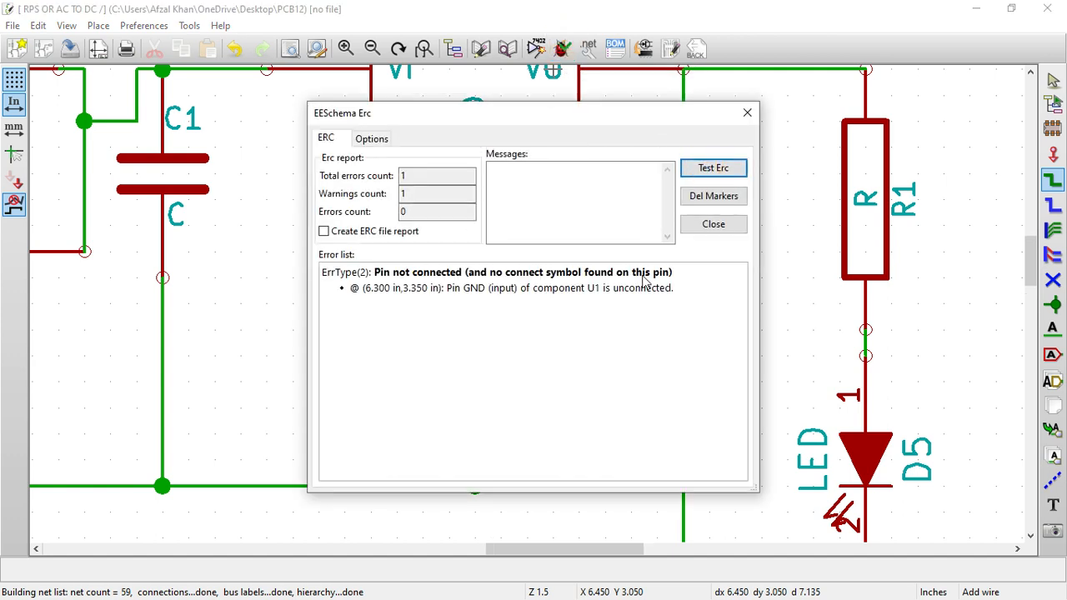
click(638, 288)
scroll(534, 308, down, 3)
scroll(534, 308, up, 3)
scroll(530, 305, up, 1)
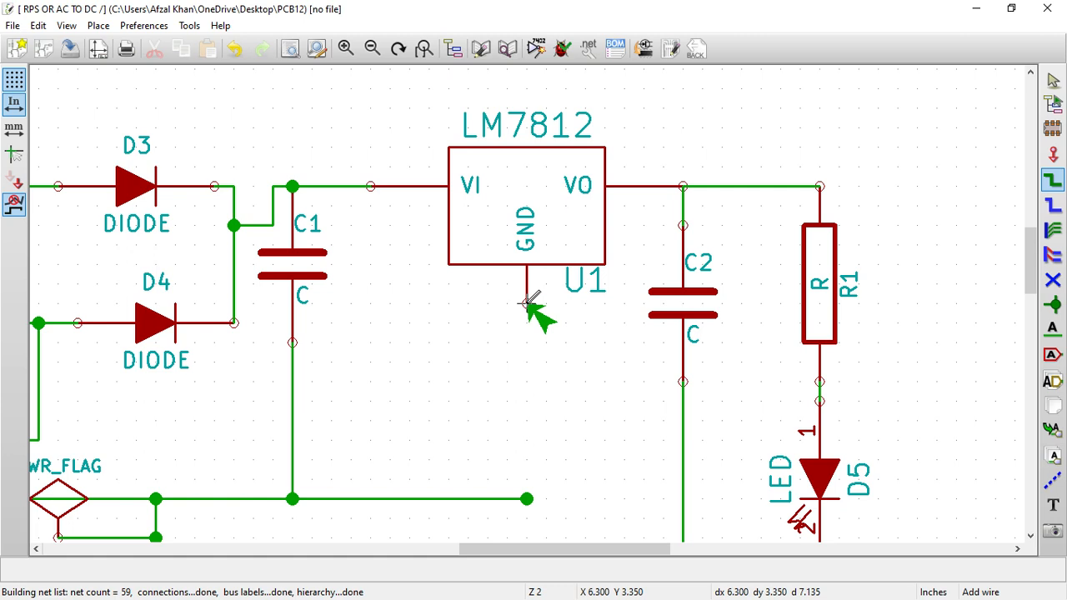
Wire the GND pin of regulator U1 down through the ground wire to the corner of the wire feeding C2 and D5.
click(1053, 180)
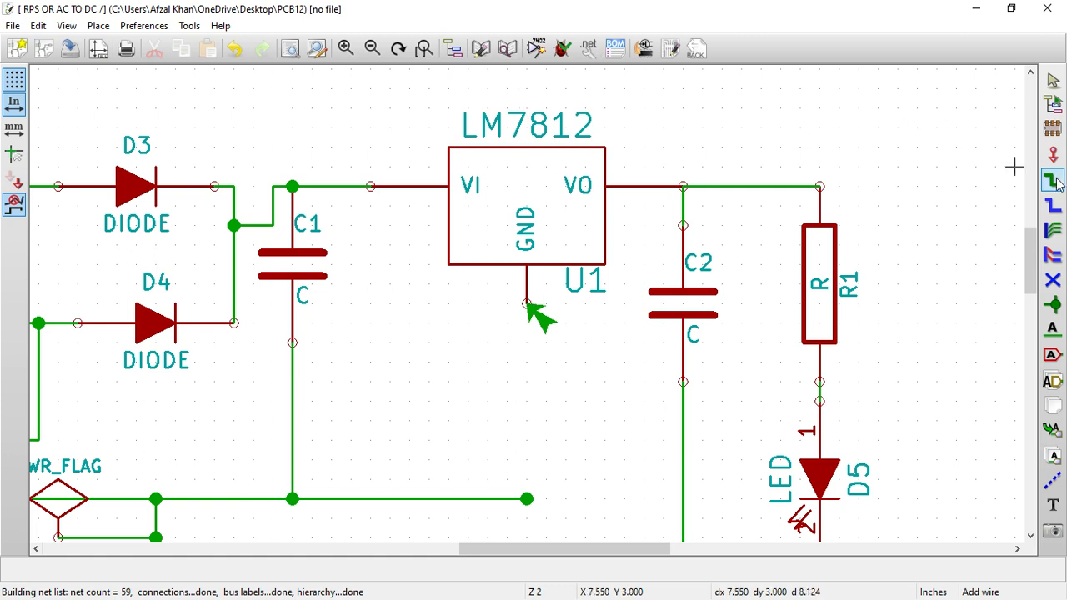
click(526, 304)
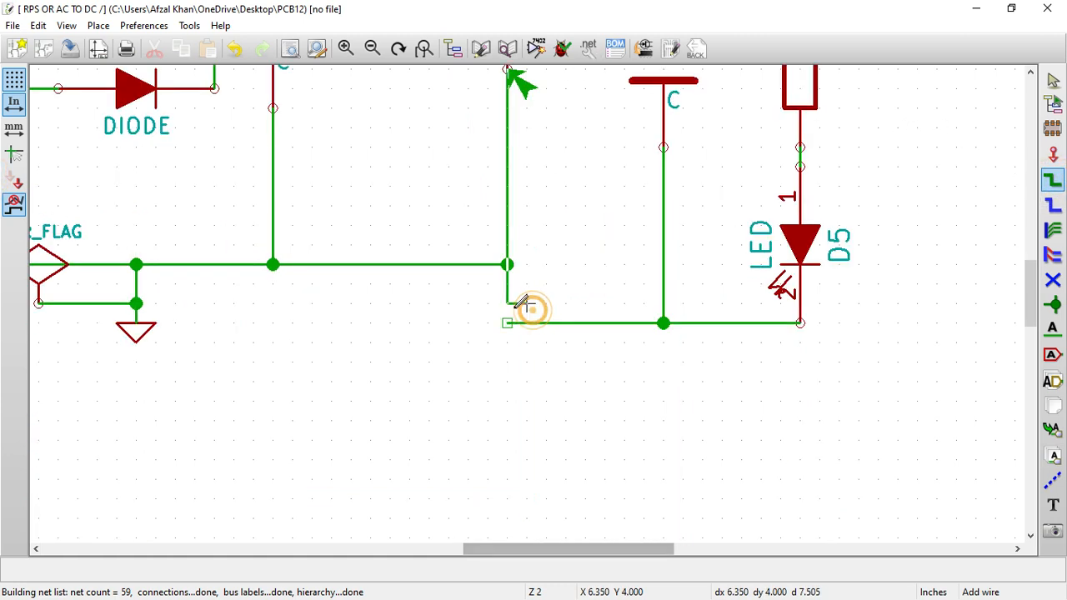
double_click(526, 501)
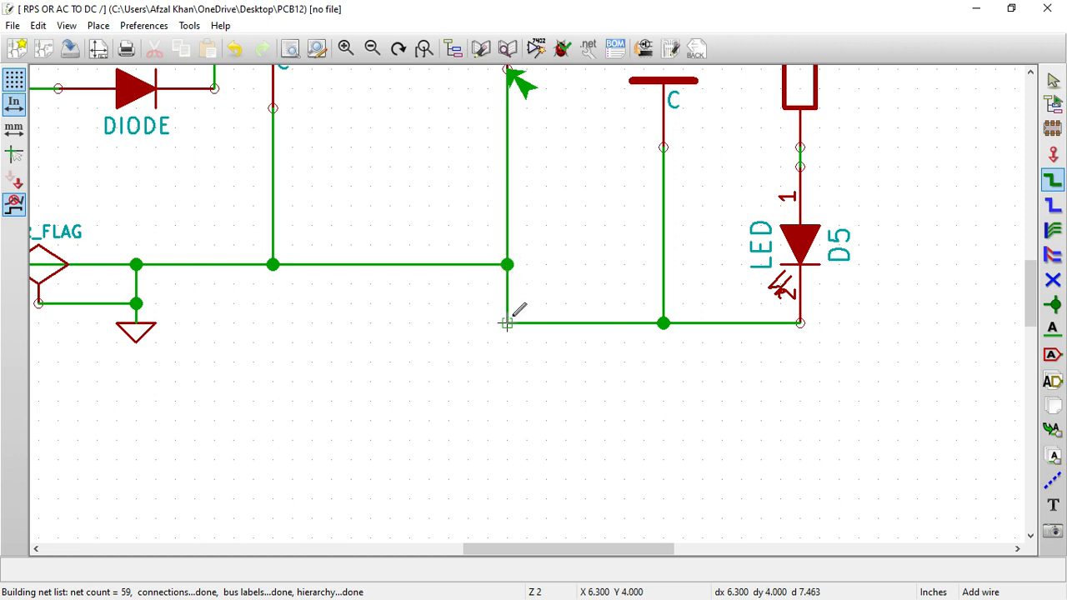
scroll(513, 310, down, 4)
scroll(526, 304, up, 2)
scroll(526, 305, up, 2)
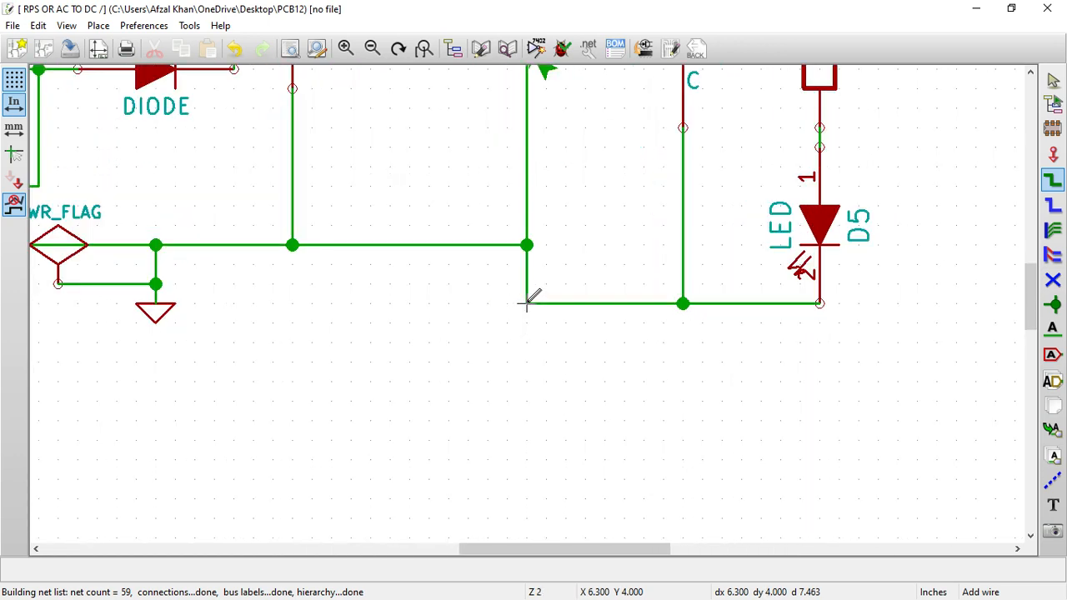
scroll(529, 302, down, 1)
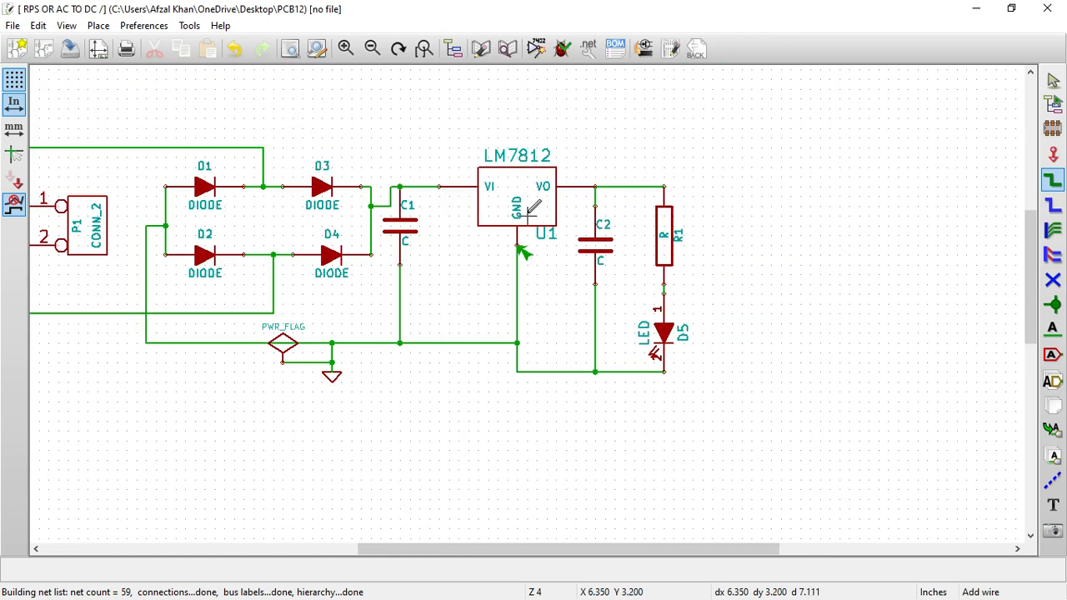
Rerun the electrical rules check on the rewired schematic and close the report.
click(572, 55)
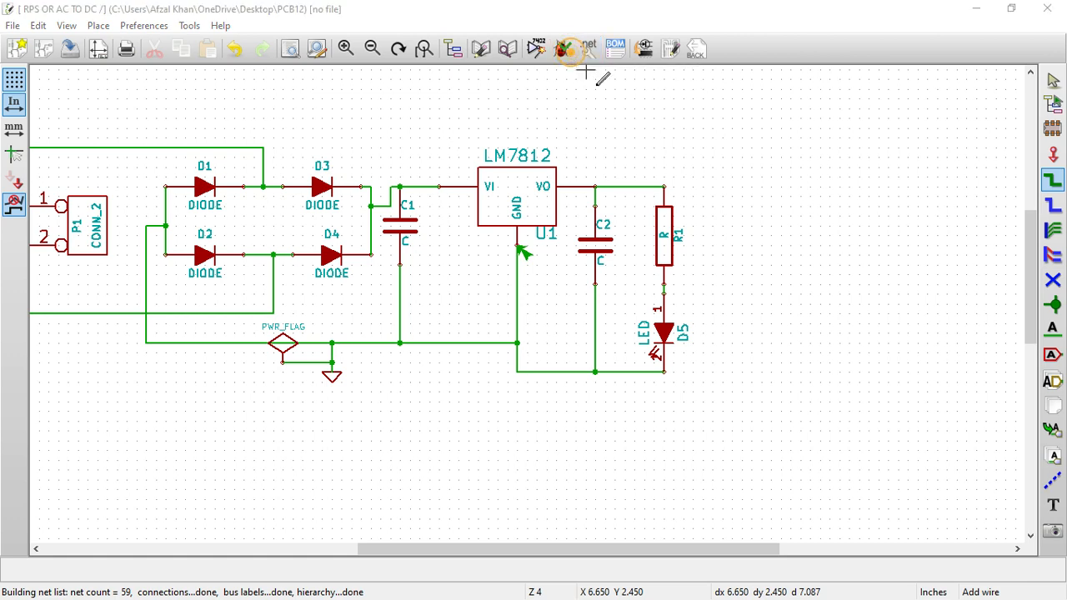
click(711, 169)
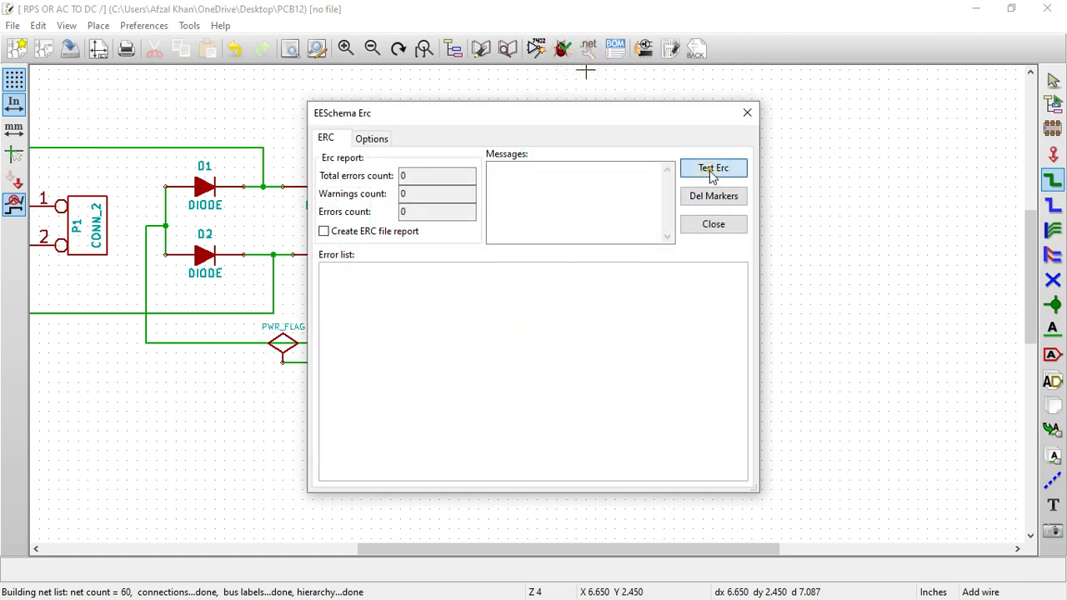
click(724, 228)
Generate the netlist in the default advanced format and save it as RPS OR AC TO DC in the PCB12 folder.
click(589, 50)
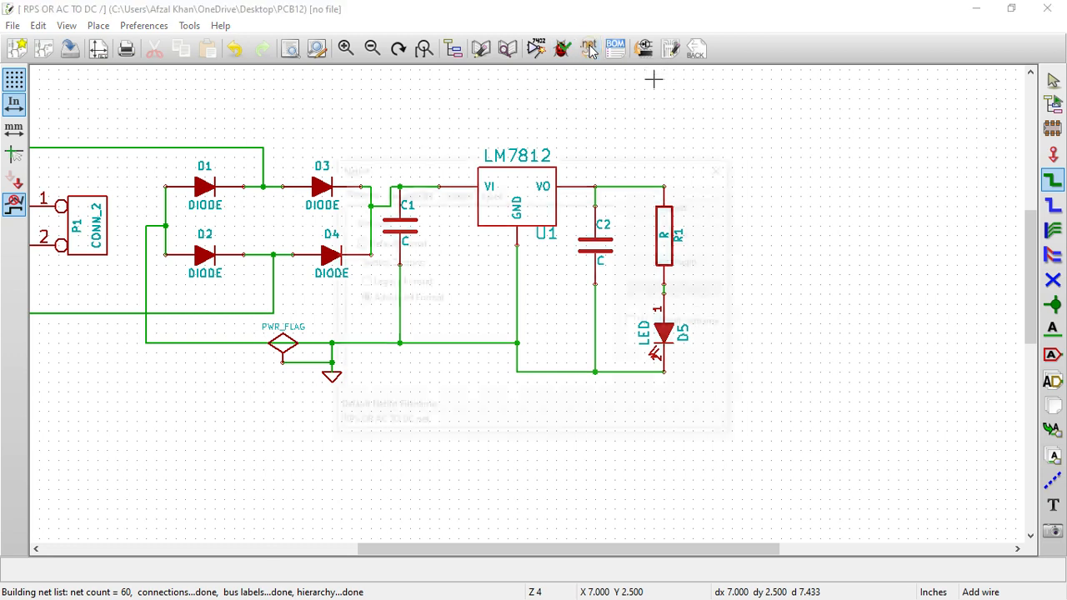
click(720, 213)
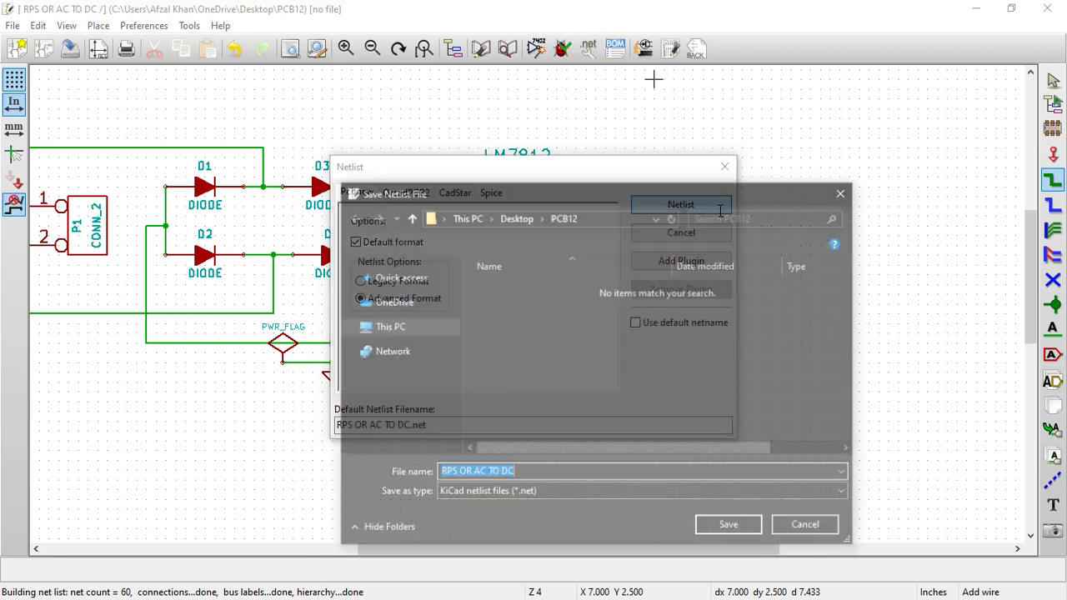
click(732, 529)
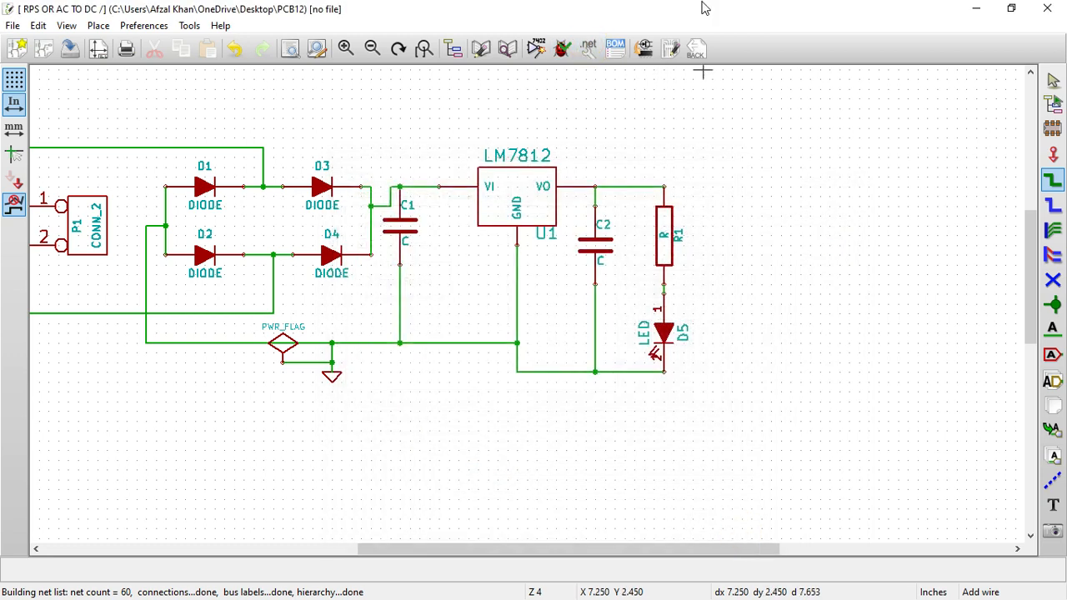
Switch to CvPcb to load the netlist's components for footprint assignment.
click(644, 48)
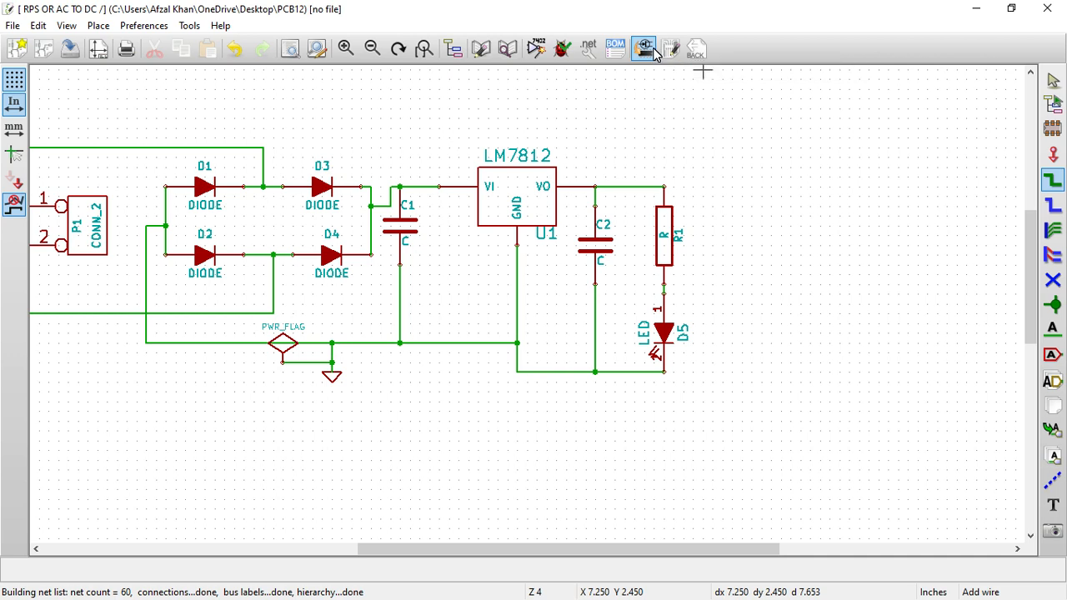
click(653, 48)
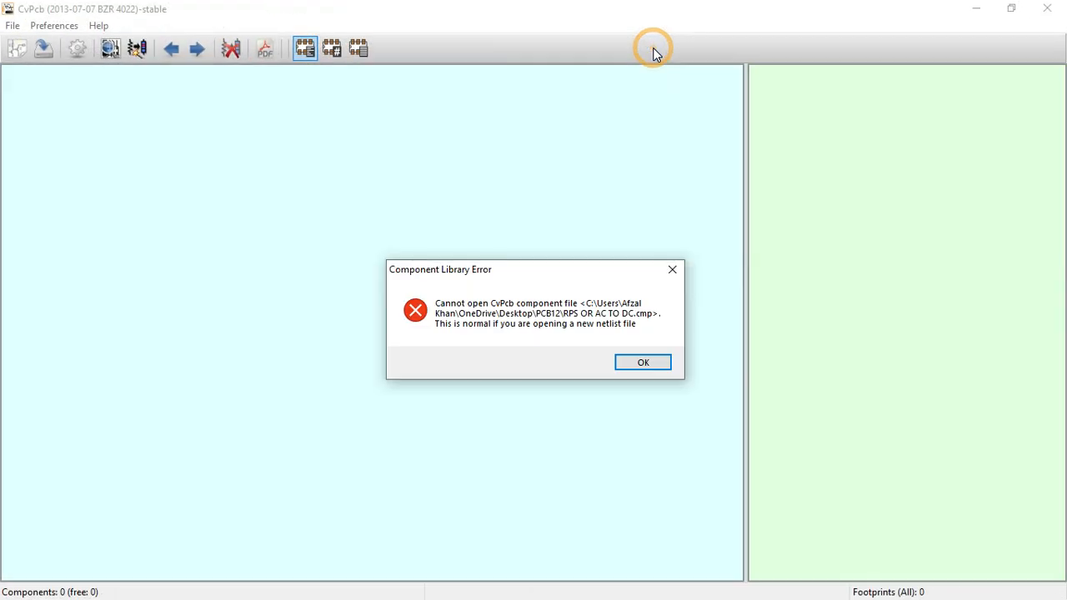
click(643, 364)
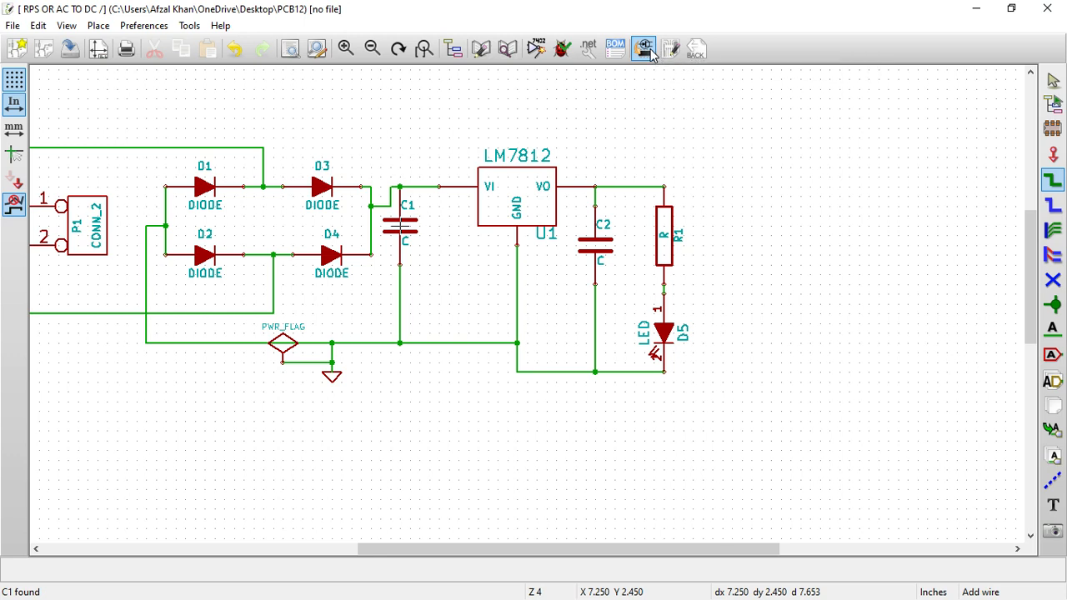
click(649, 49)
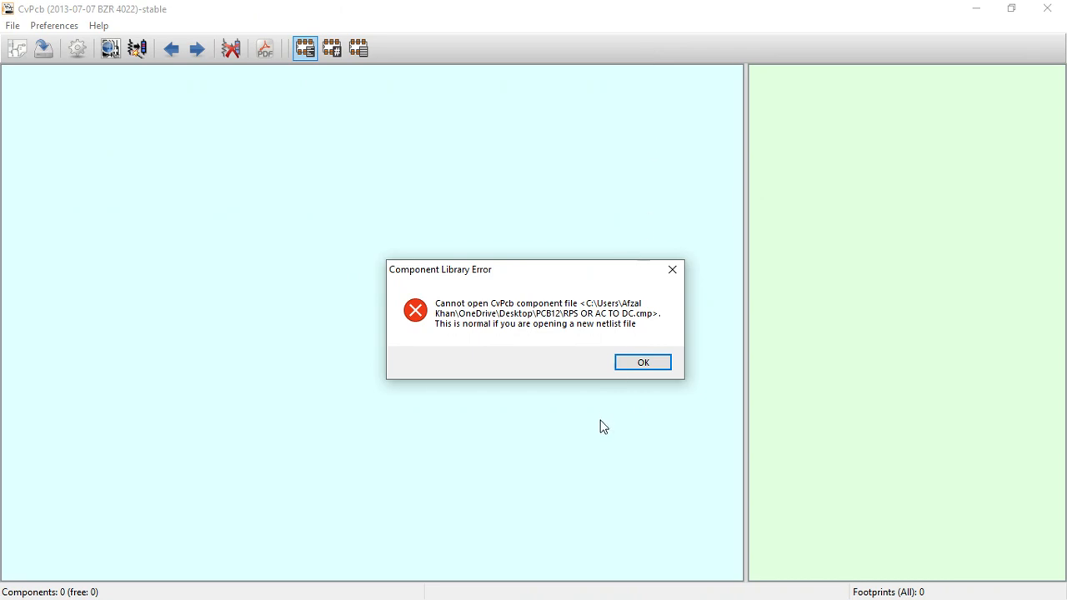
click(643, 365)
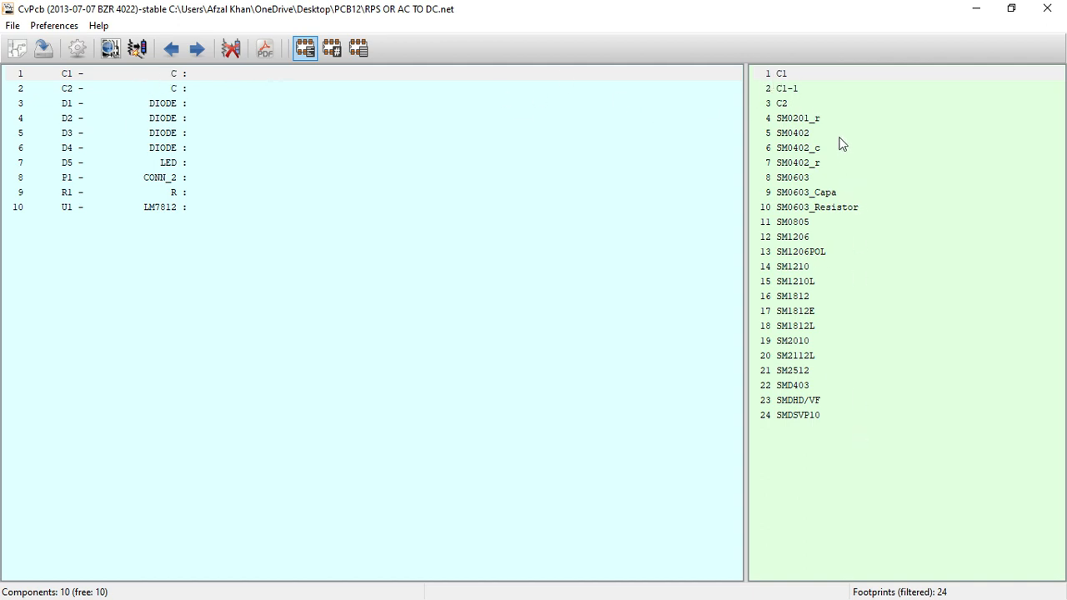
View the pad layout of footprint C1 for capacitor C1.
click(785, 74)
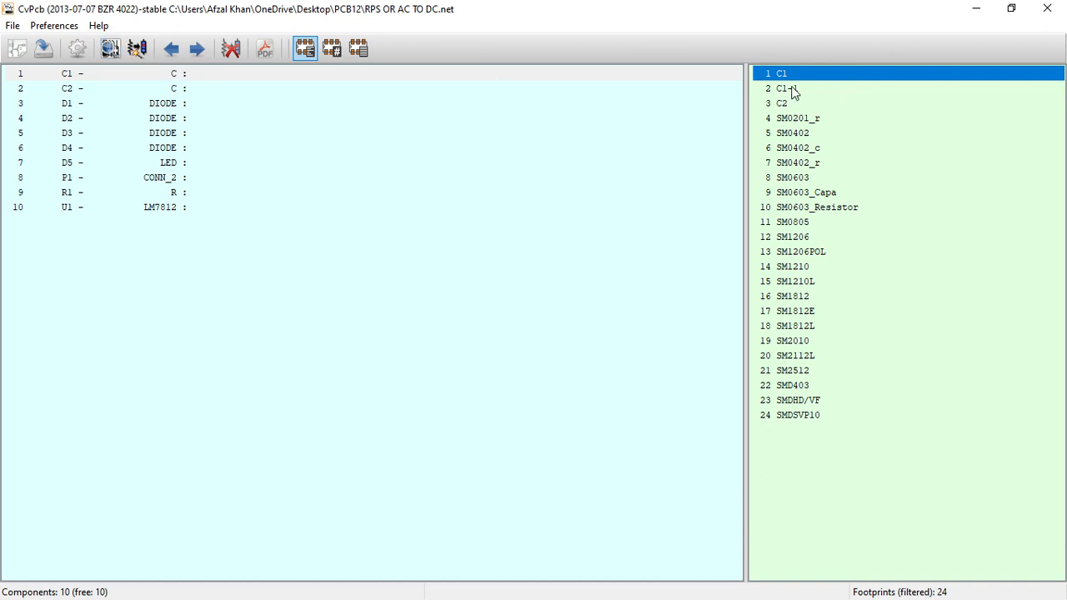
click(109, 49)
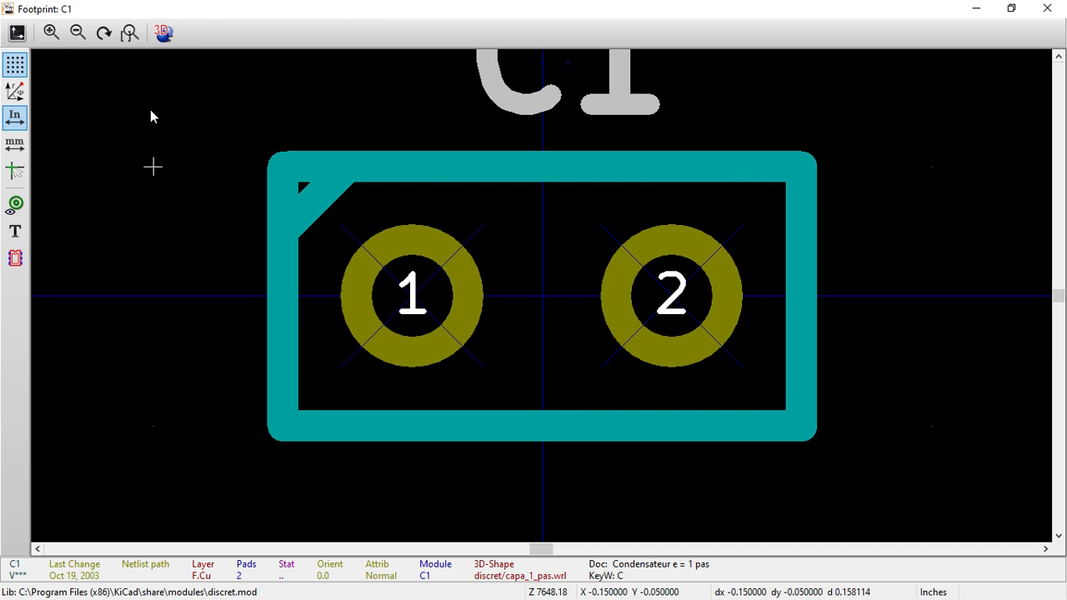
scroll(585, 220, down, 4)
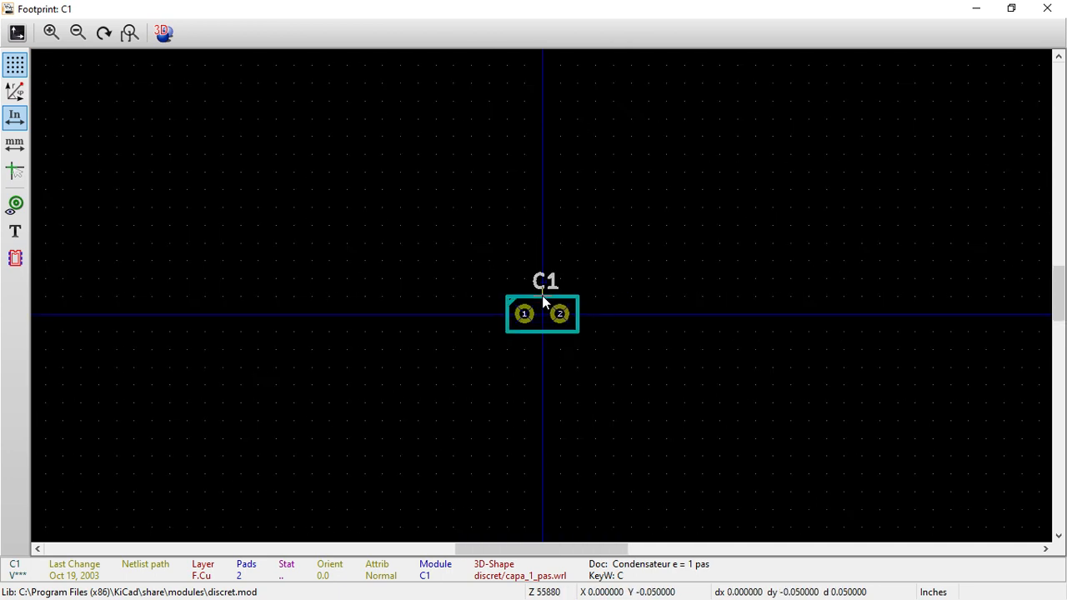
Examine the 3D model of footprint C1 from several angles, and close the 3D and footprint views.
click(164, 35)
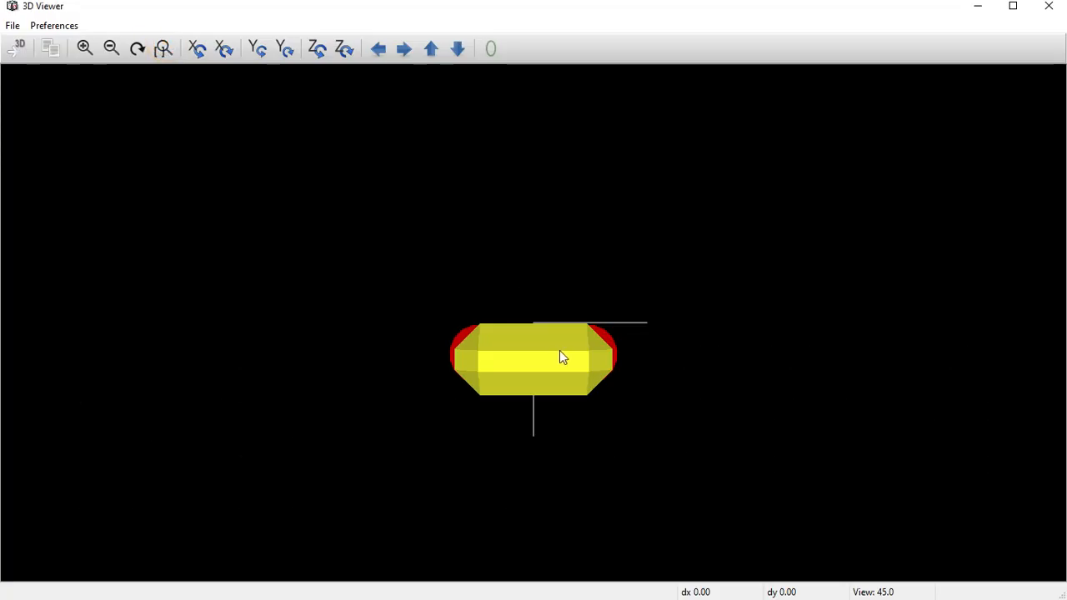
drag(559, 350, 629, 195)
scroll(629, 195, down, 5)
scroll(536, 356, up, 4)
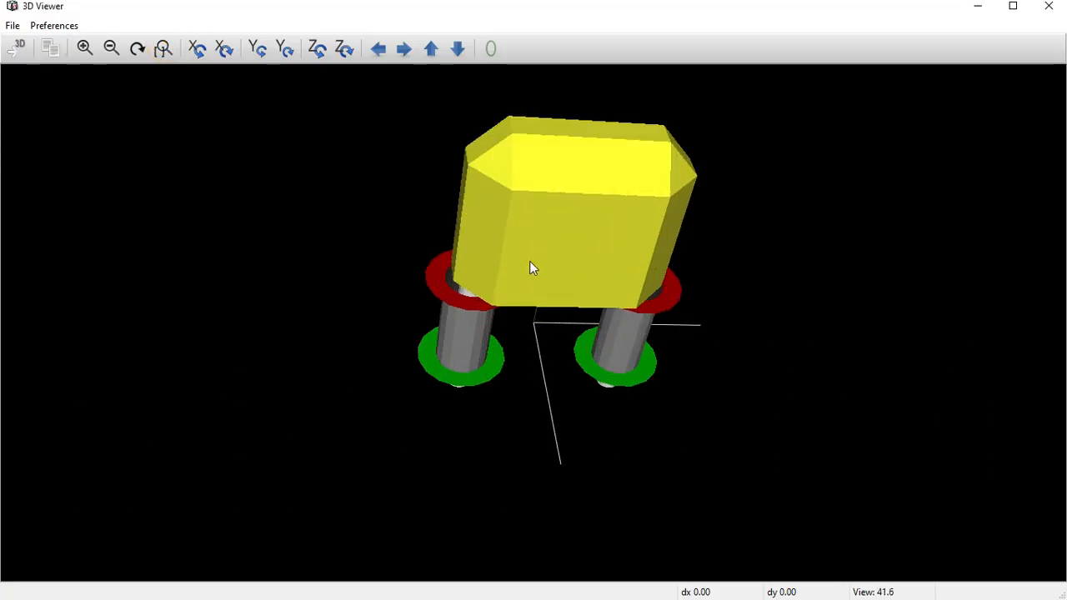
scroll(531, 259, down, 2)
mouse_move(532, 255)
mouse_down()
mouse_move(593, 297)
mouse_move(854, 182)
mouse_up()
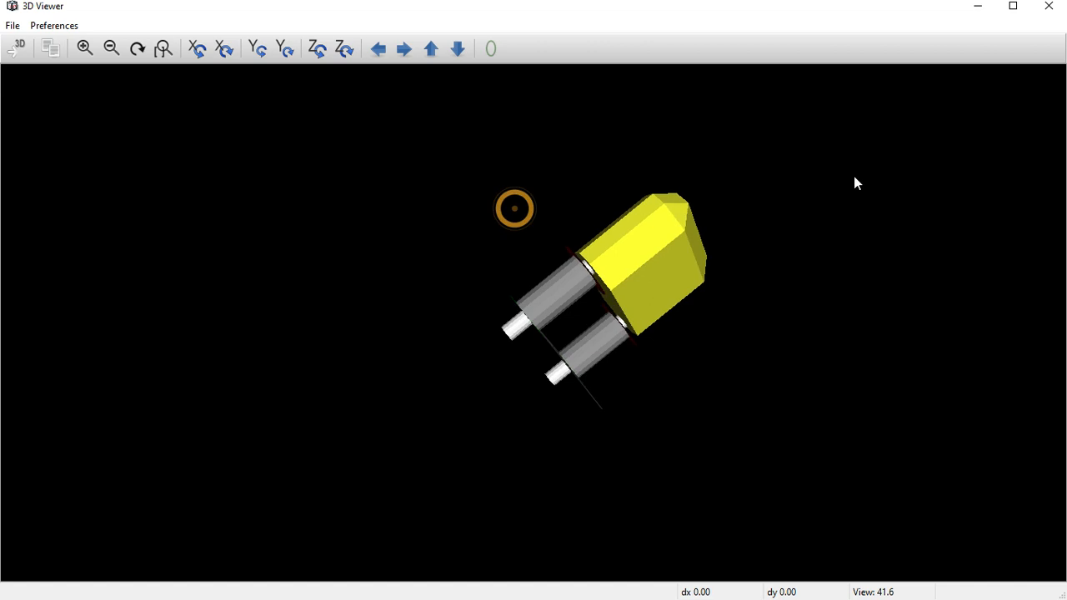
drag(566, 274, 768, 431)
mouse_move(530, 310)
mouse_down()
mouse_move(497, 310)
mouse_move(570, 269)
mouse_up()
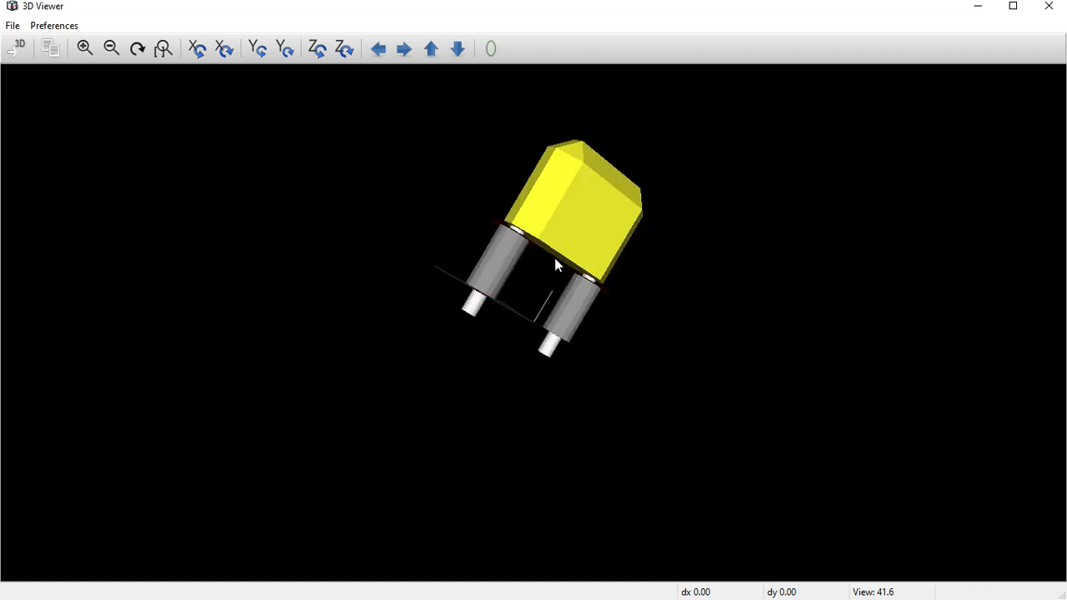
mouse_move(504, 266)
mouse_down()
mouse_move(509, 256)
mouse_move(572, 354)
mouse_move(664, 455)
mouse_up()
drag(653, 310, 617, 288)
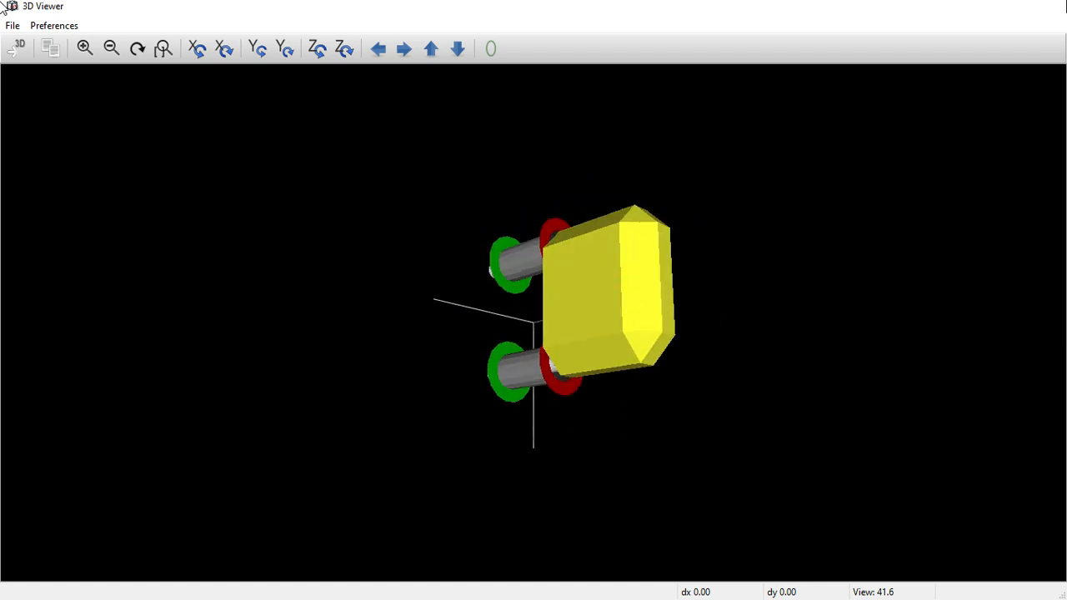
click(1049, 6)
click(1047, 8)
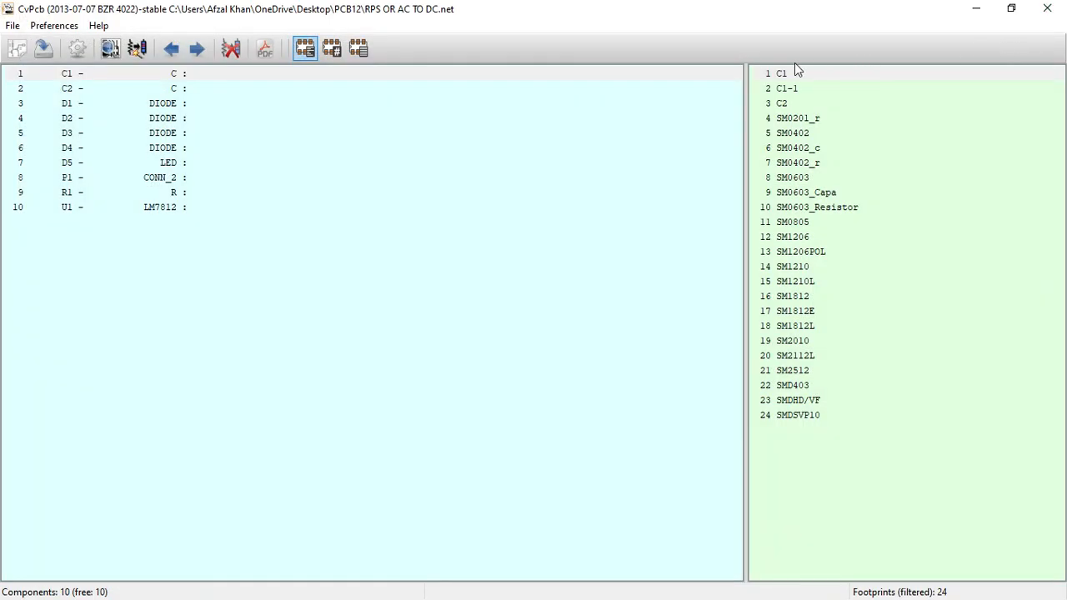
Assign footprint C1 to both capacitors C1 and C2.
click(798, 71)
double_click(804, 74)
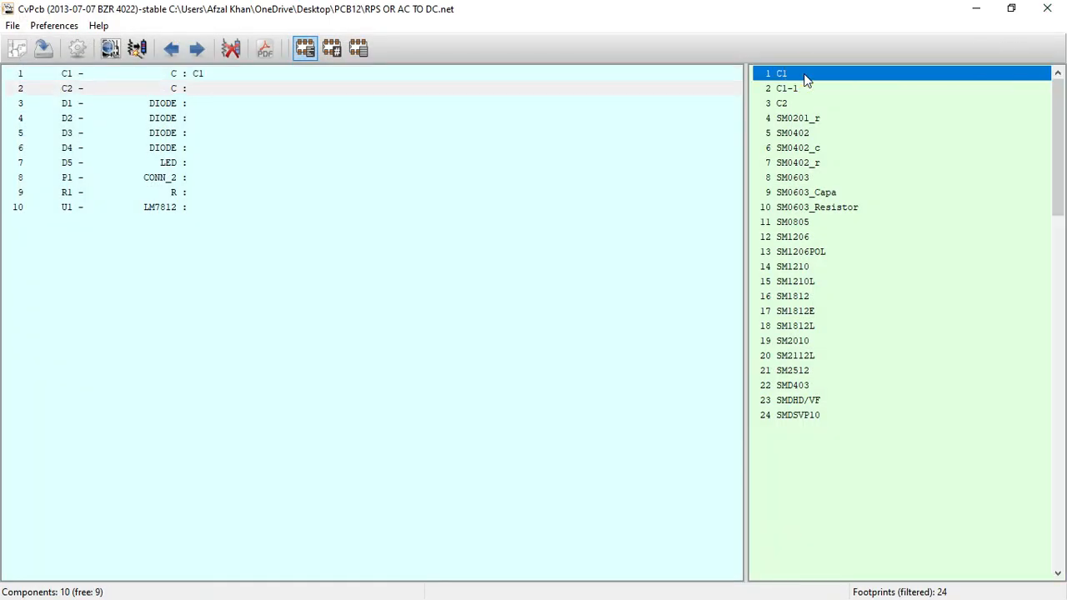
double_click(804, 74)
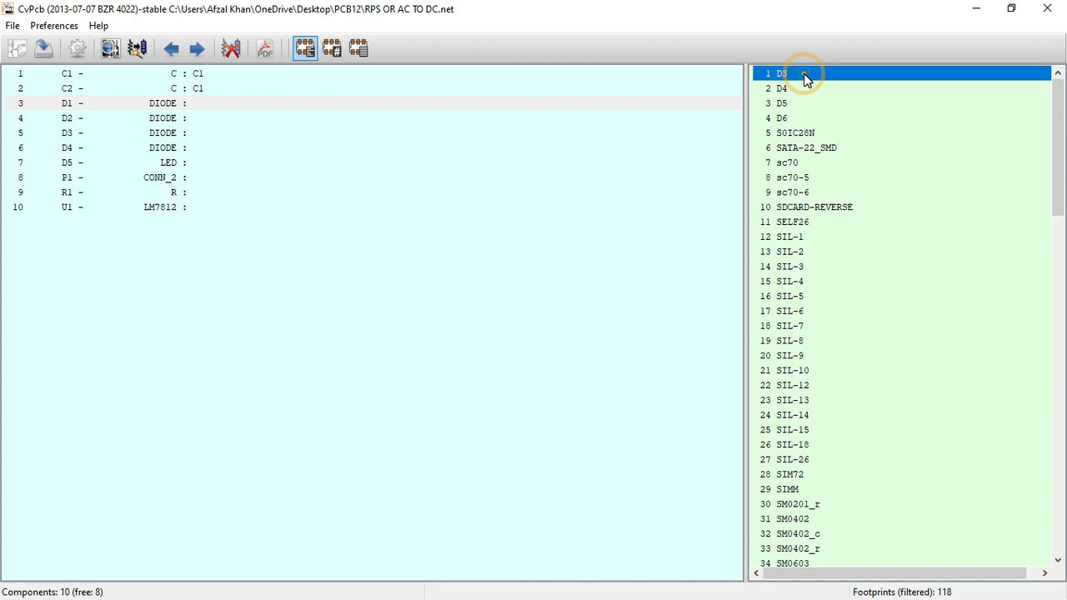
Examine the pad layout and 3D model of diode footprint D3 from several angles, and close both views.
click(108, 50)
click(165, 33)
drag(603, 335, 528, 229)
drag(556, 303, 465, 286)
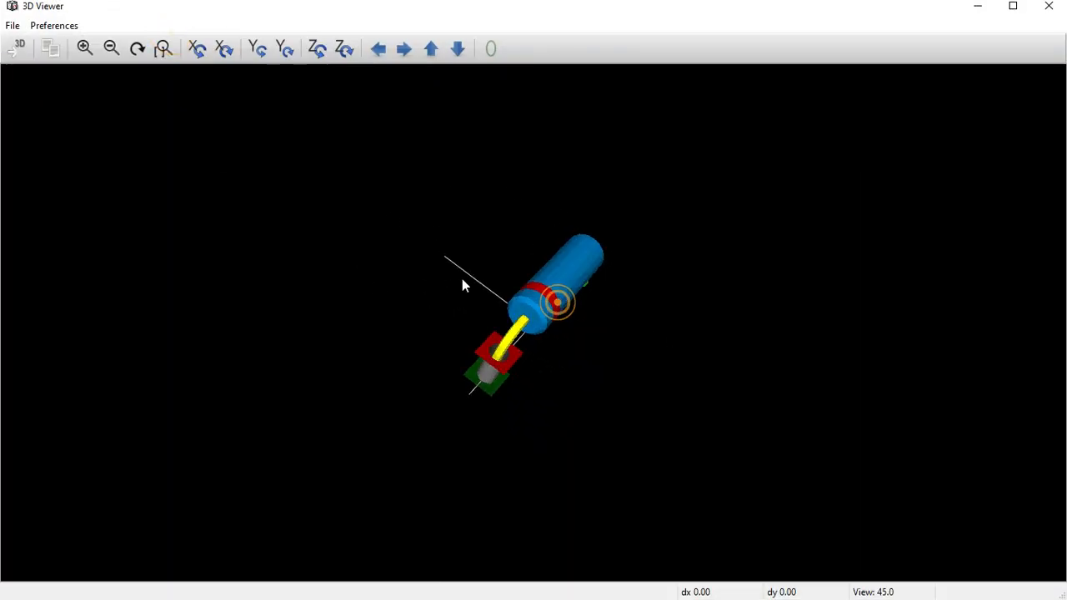
drag(565, 271, 521, 283)
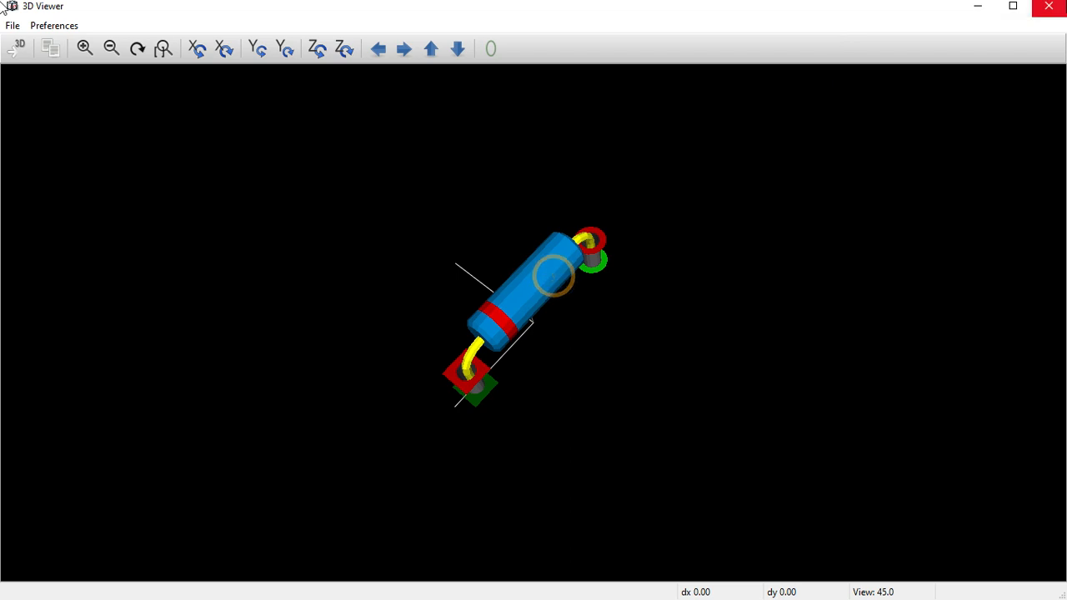
click(1049, 6)
click(1048, 7)
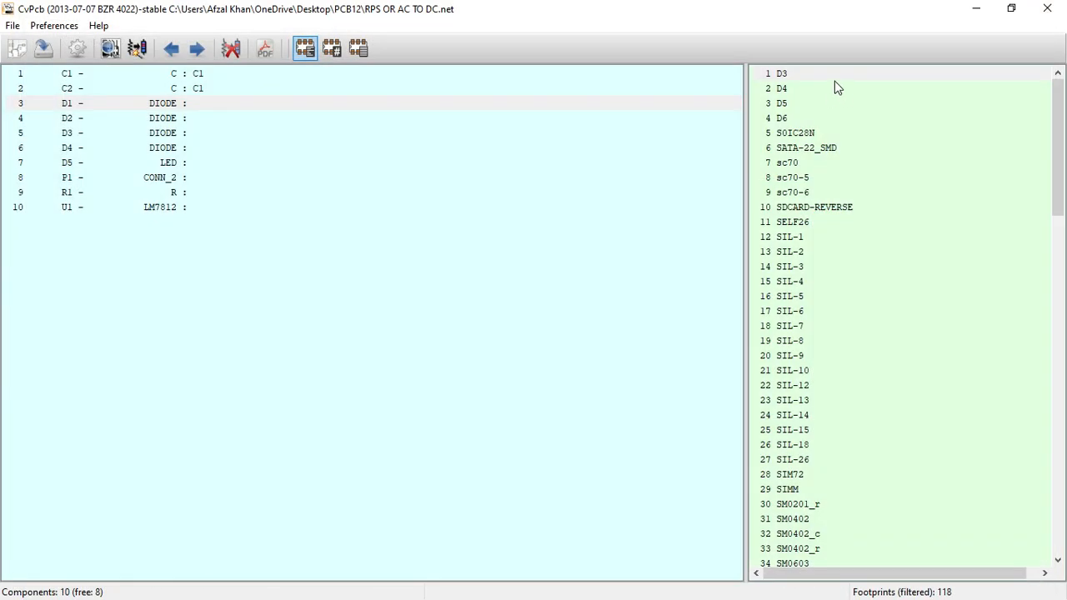
Assign footprint D3 to the four diodes D1, D2, D3 and D4.
double_click(803, 74)
double_click(803, 74)
double_click(803, 74)
click(805, 74)
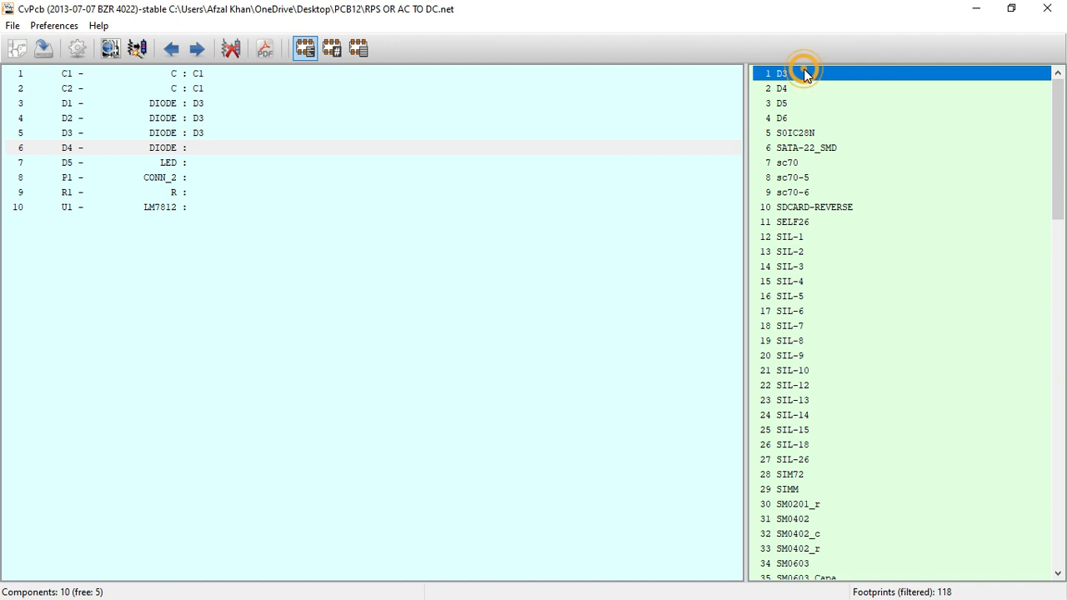
double_click(805, 74)
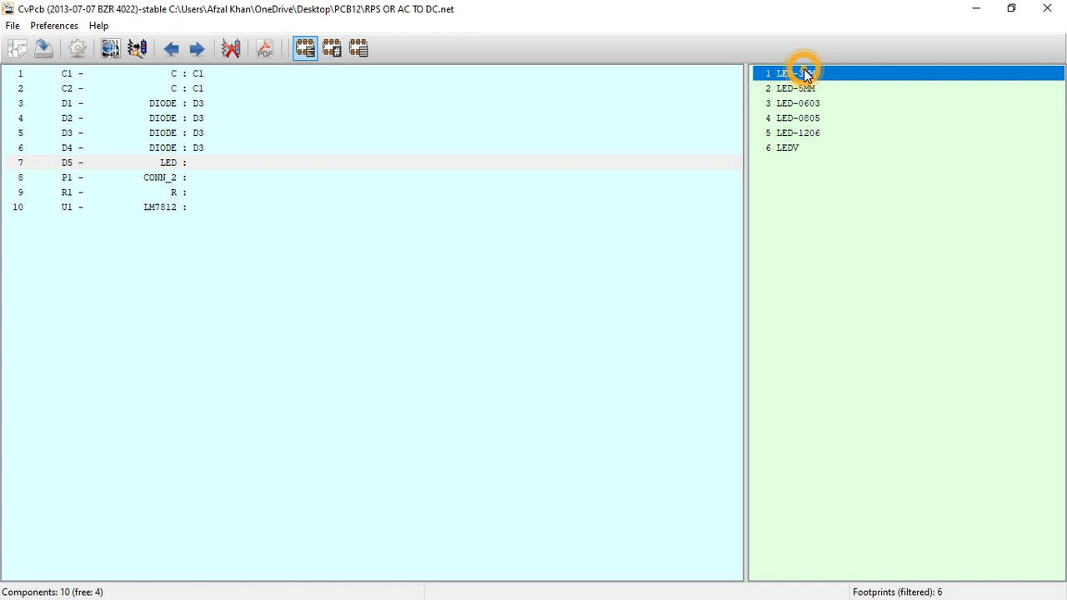
Check the 3D model of footprint LED-3MM and assign that footprint to LED D5.
click(101, 50)
click(165, 36)
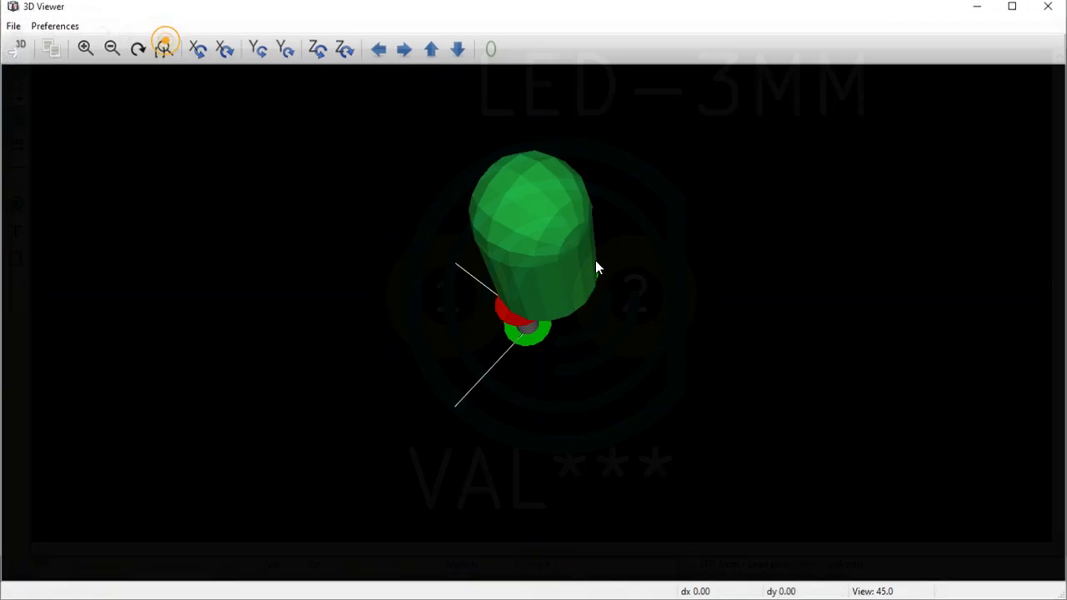
drag(792, 181, 641, 205)
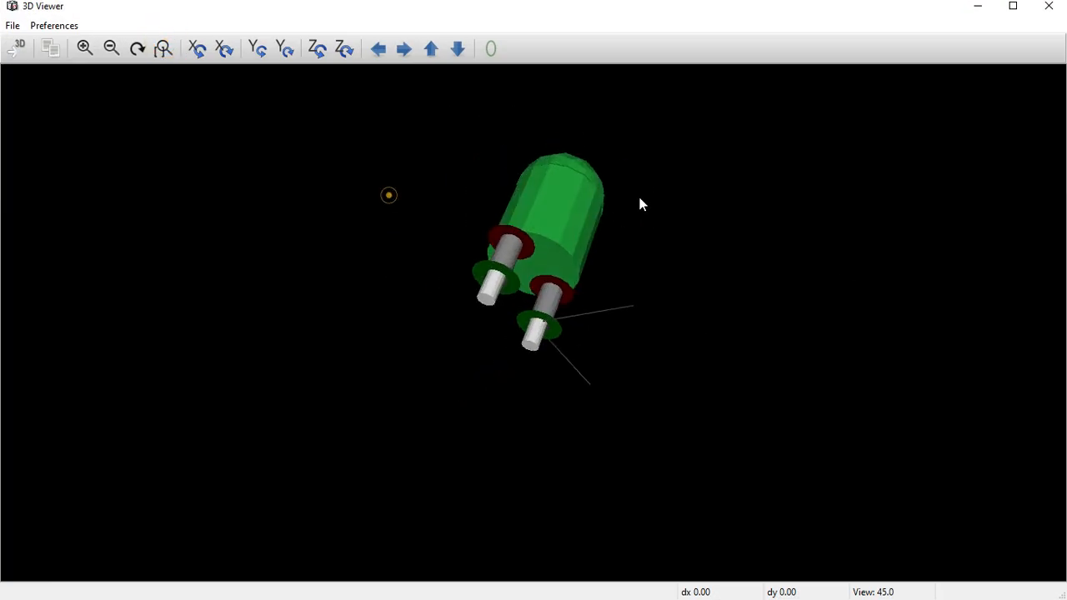
click(1066, 3)
click(1066, 3)
double_click(777, 73)
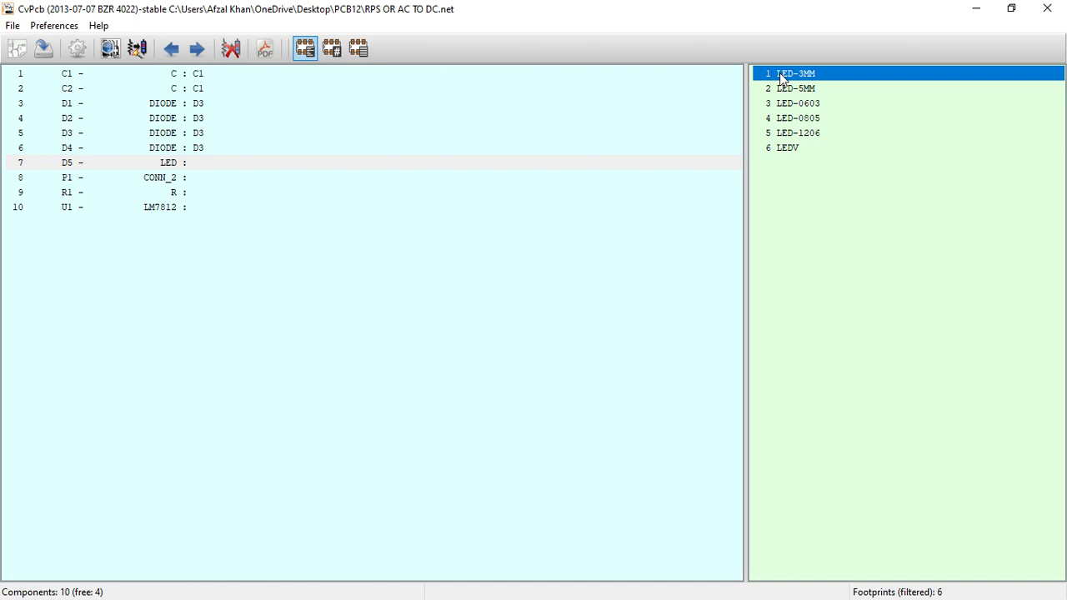
Find footprint PIN_ARRAY_2X1 in the full footprint list and assign it to the two-pin connector P1.
click(237, 182)
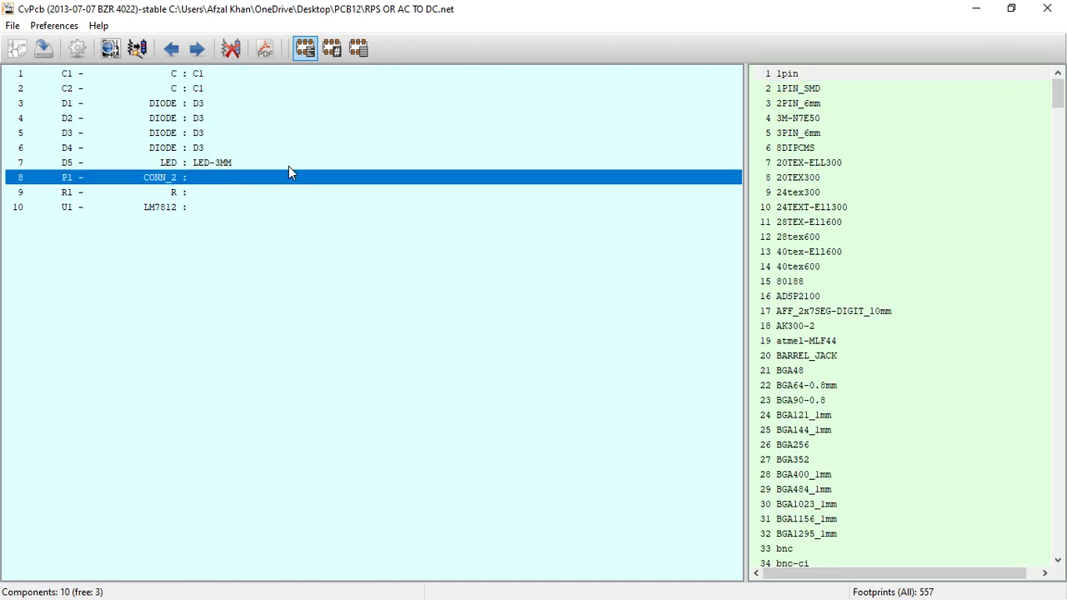
scroll(792, 175, down, 14)
scroll(792, 175, up, 5)
scroll(792, 175, up, 5)
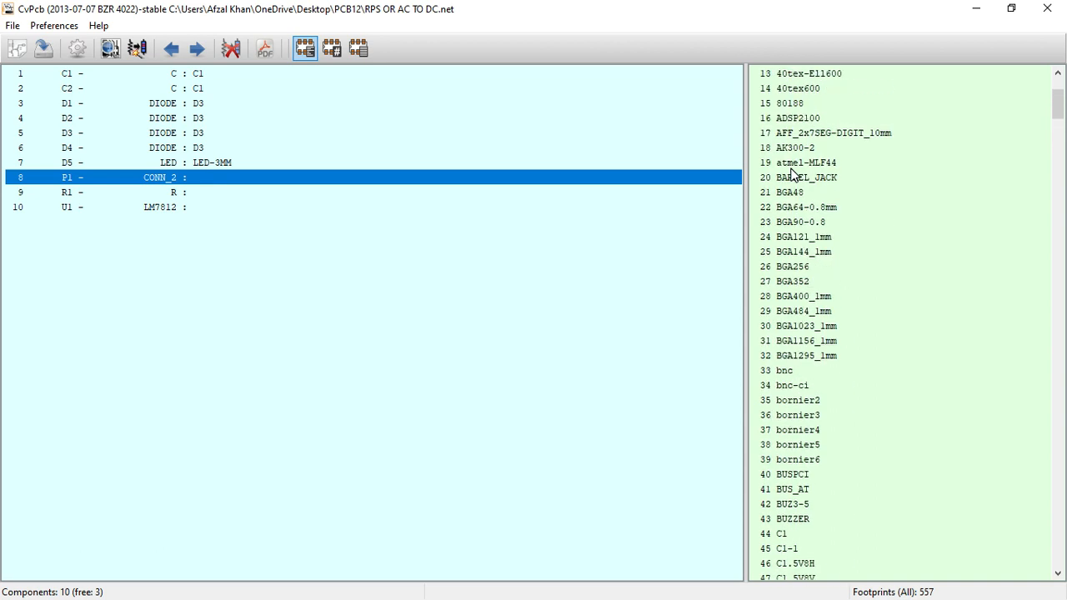
click(855, 162)
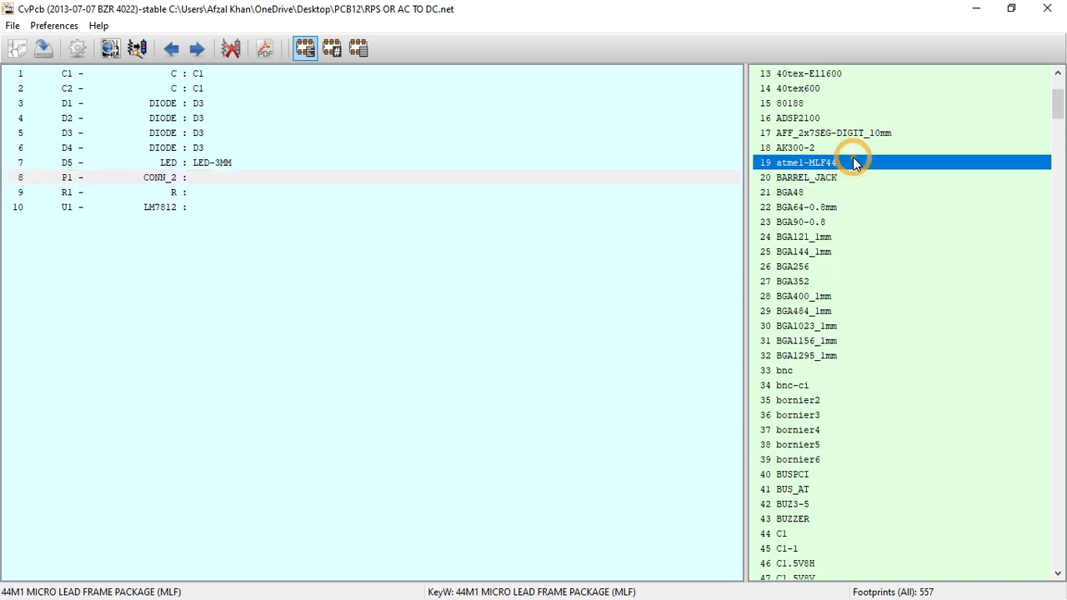
scroll(855, 162, down, 20)
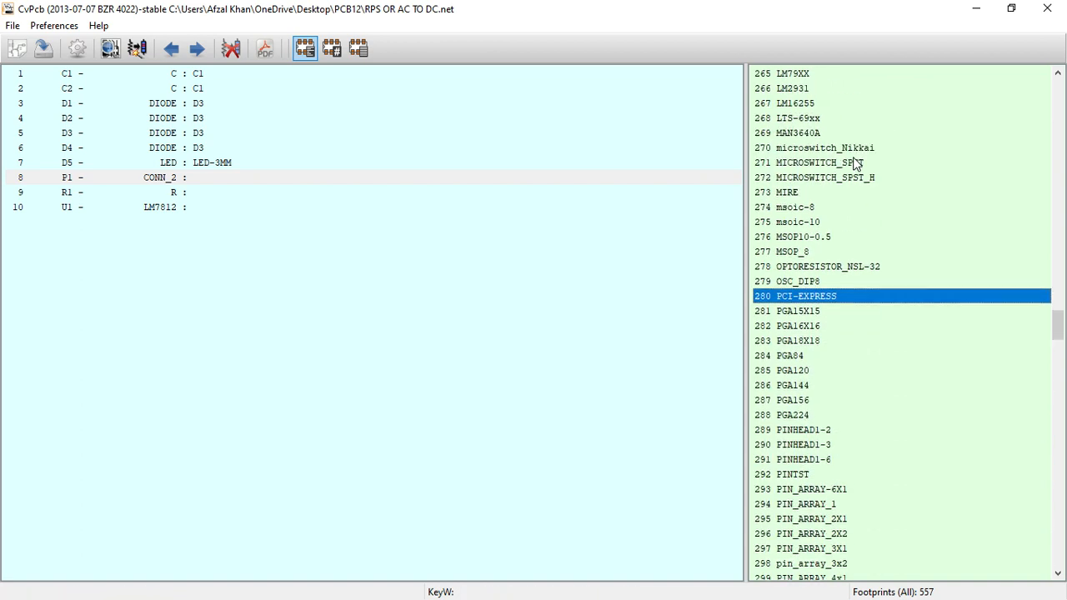
scroll(856, 164, down, 5)
scroll(856, 166, up, 6)
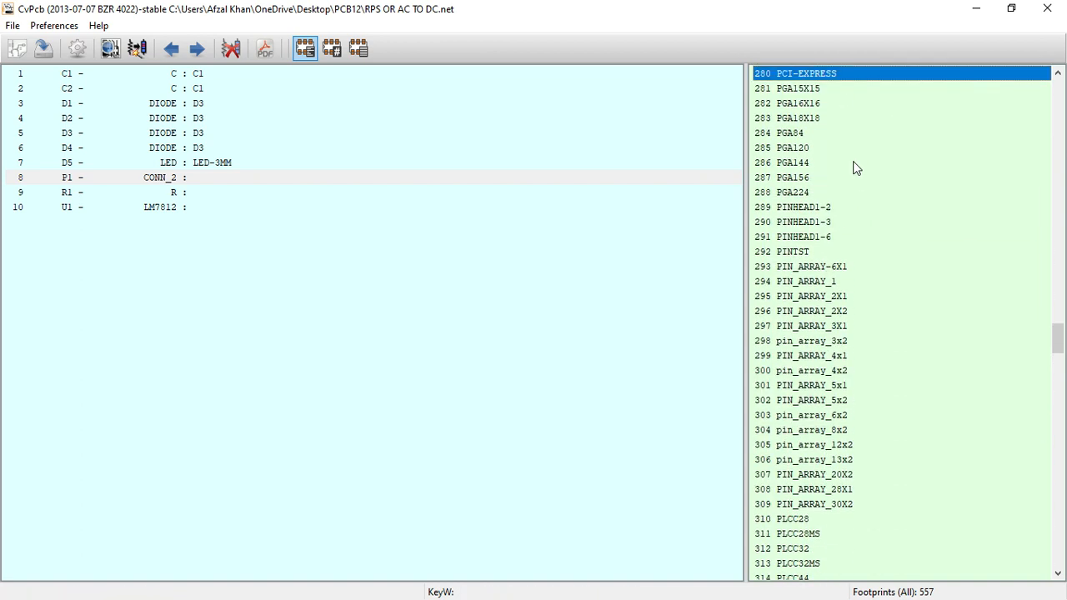
double_click(797, 299)
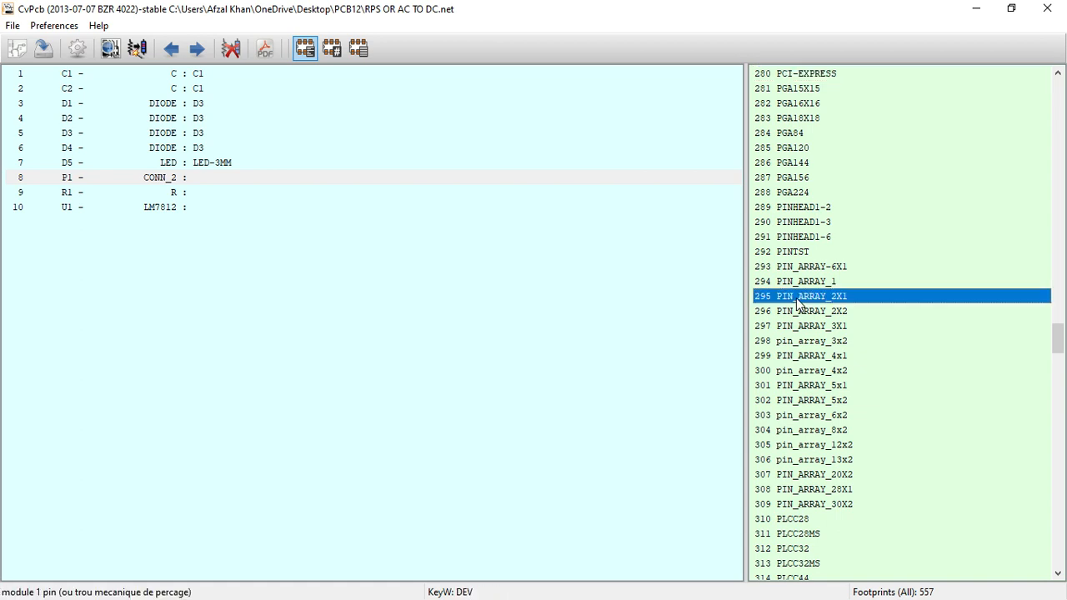
Examine the pad layout and 3D model of connector P1's PIN_ARRAY_2X1 footprint, and close both views.
click(250, 178)
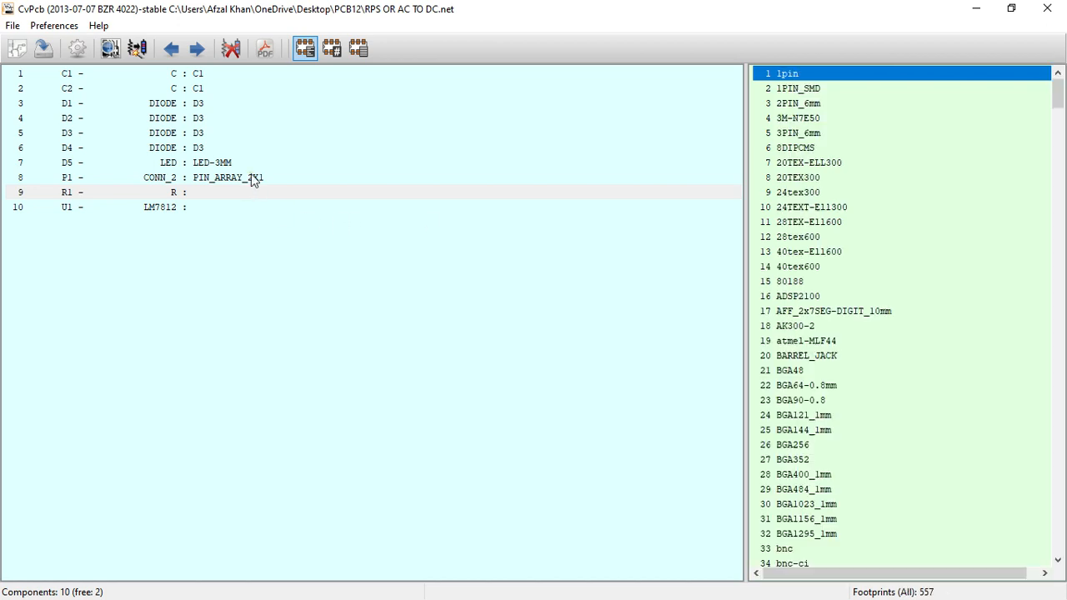
click(813, 343)
key(p)
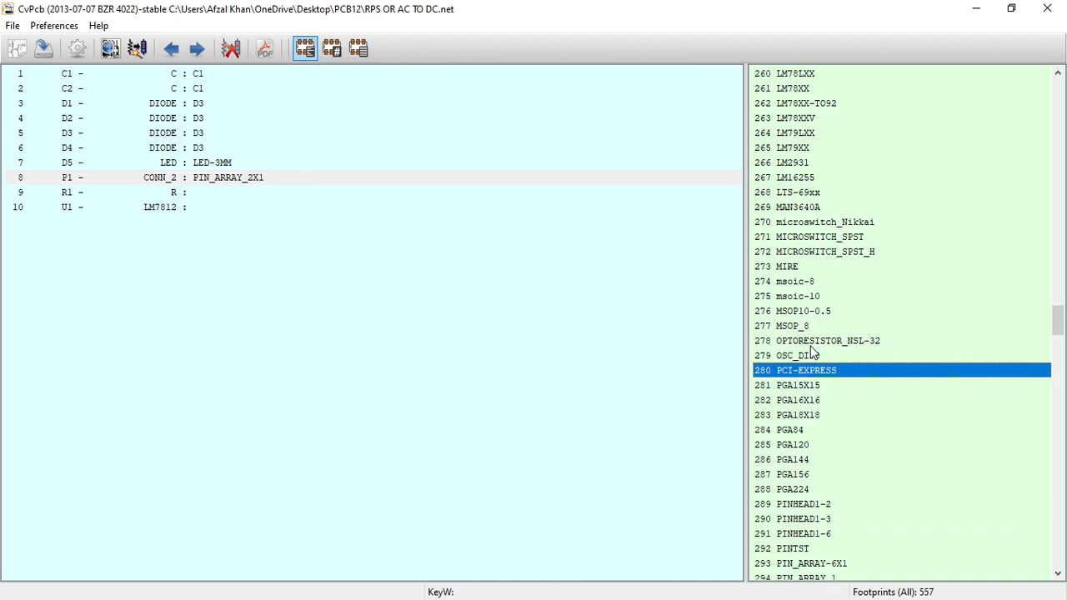
scroll(813, 352, down, 4)
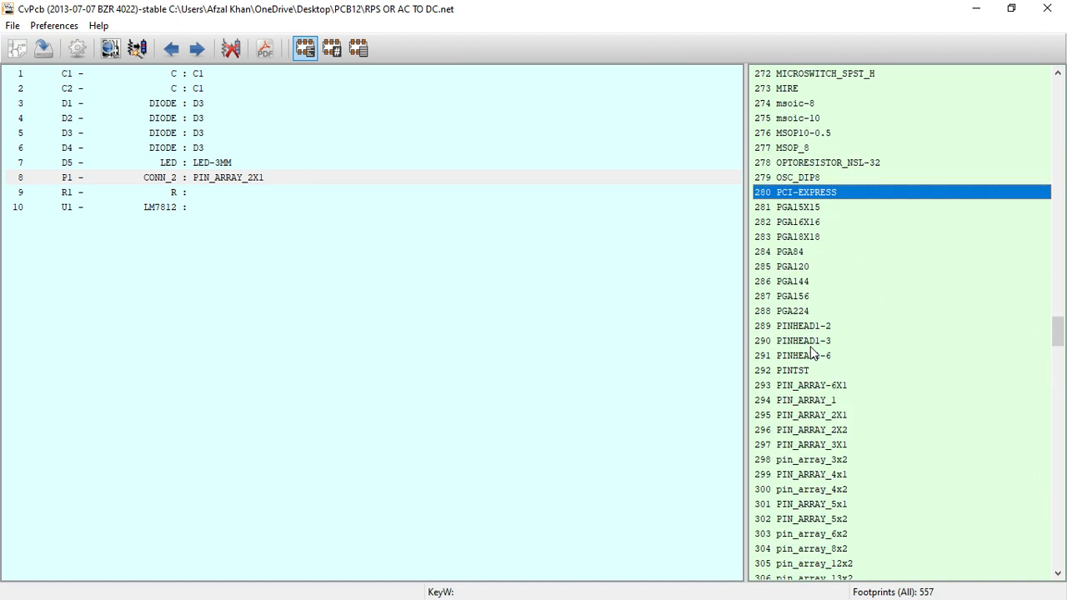
click(840, 417)
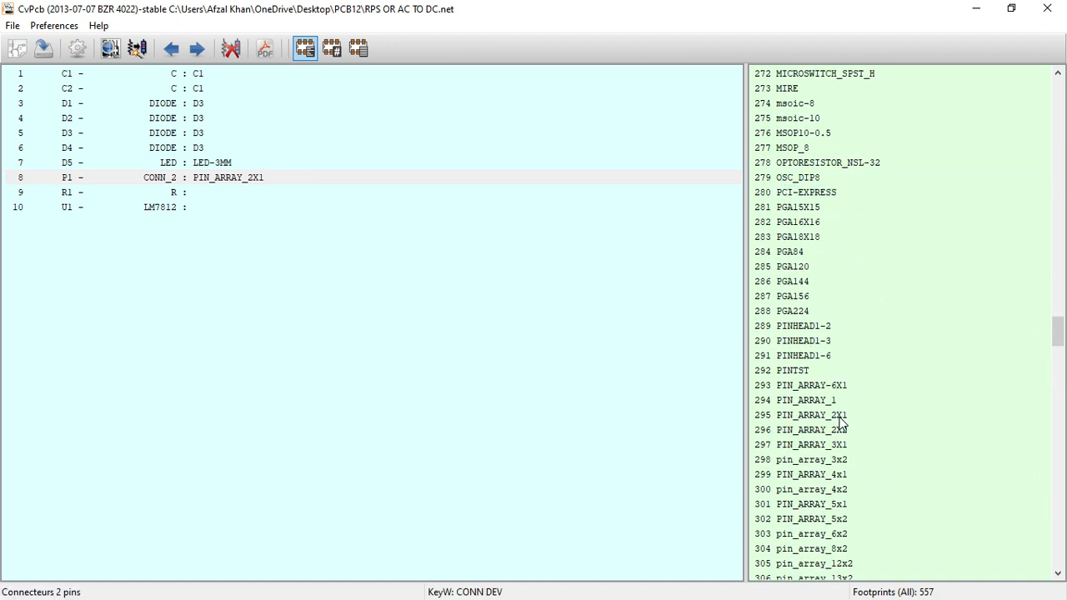
click(111, 48)
click(161, 35)
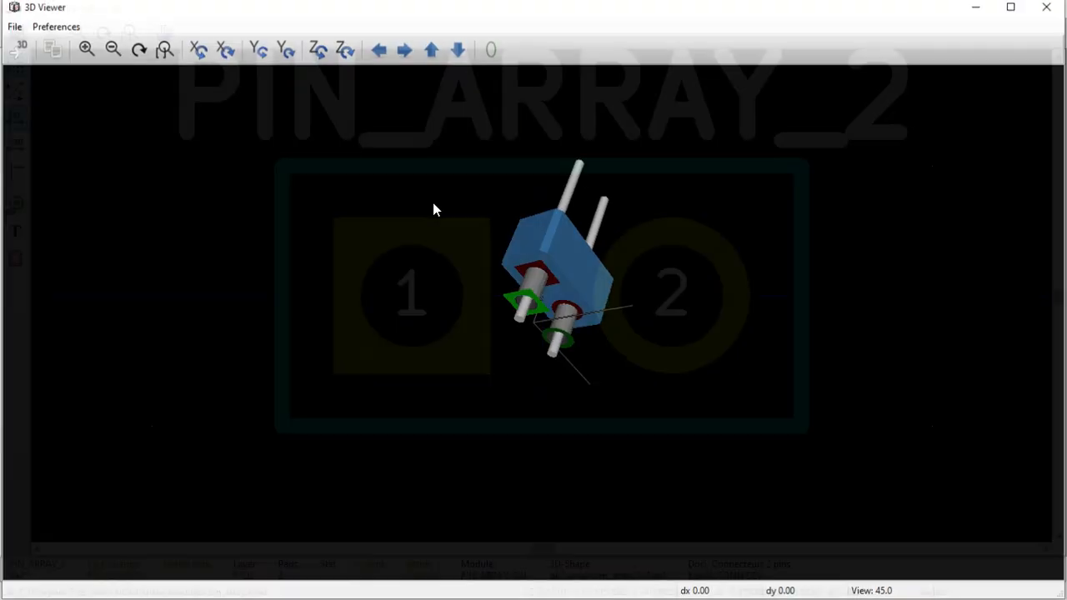
drag(546, 288, 705, 293)
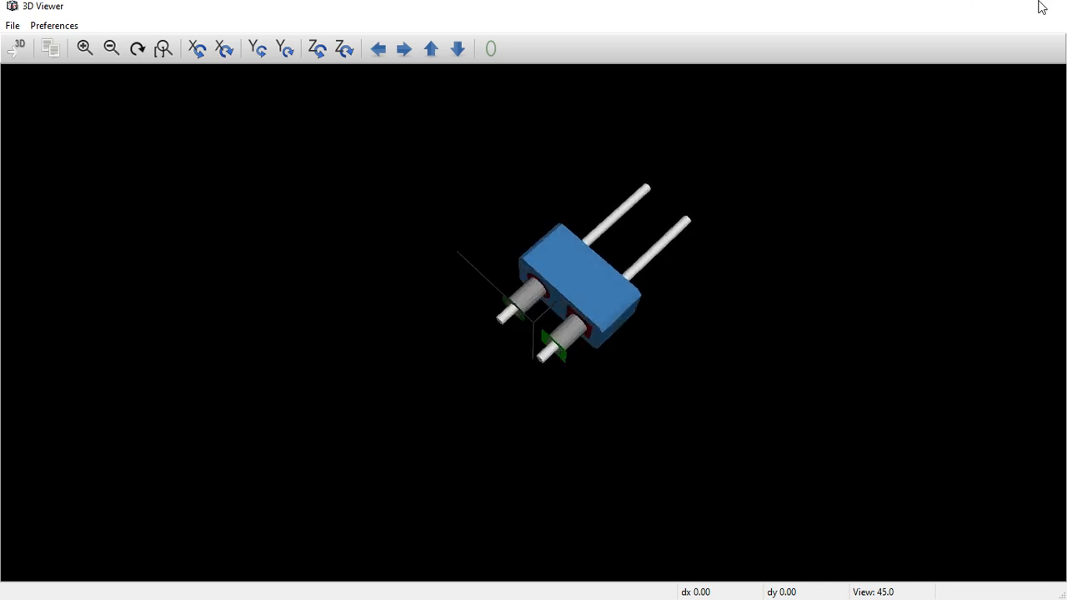
click(1043, 7)
click(1046, 8)
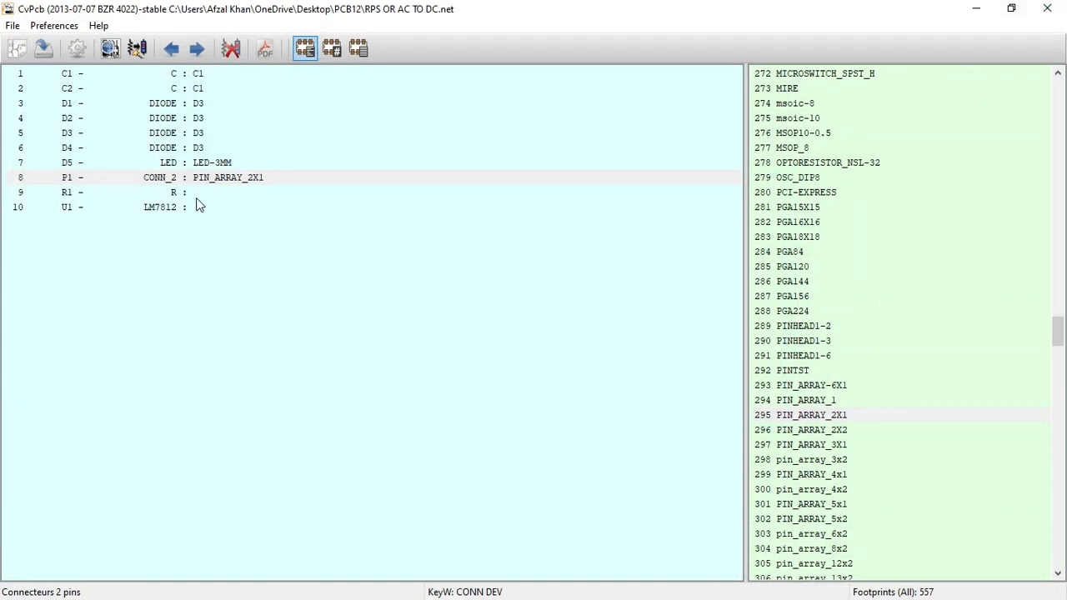
Check the pad layout and 3D model of footprint R6 and assign that footprint to resistor R1.
click(203, 193)
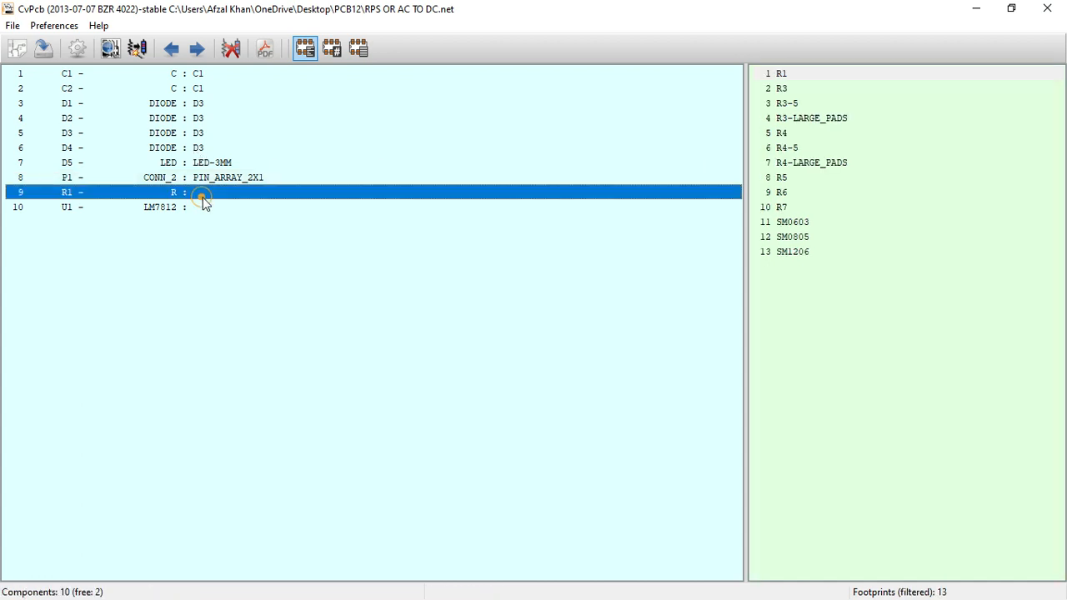
click(799, 191)
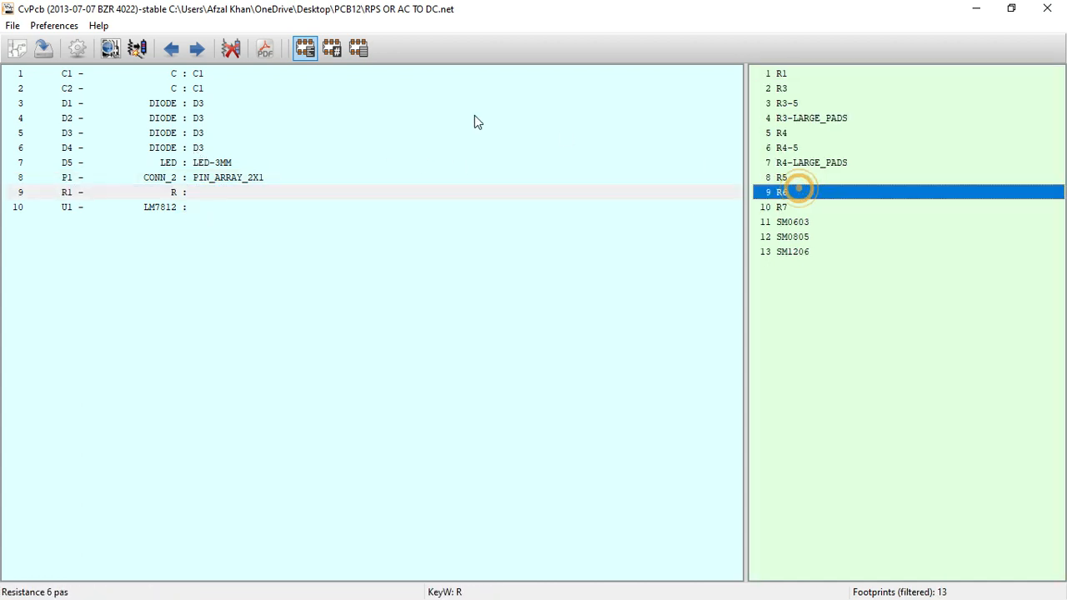
click(110, 48)
click(164, 32)
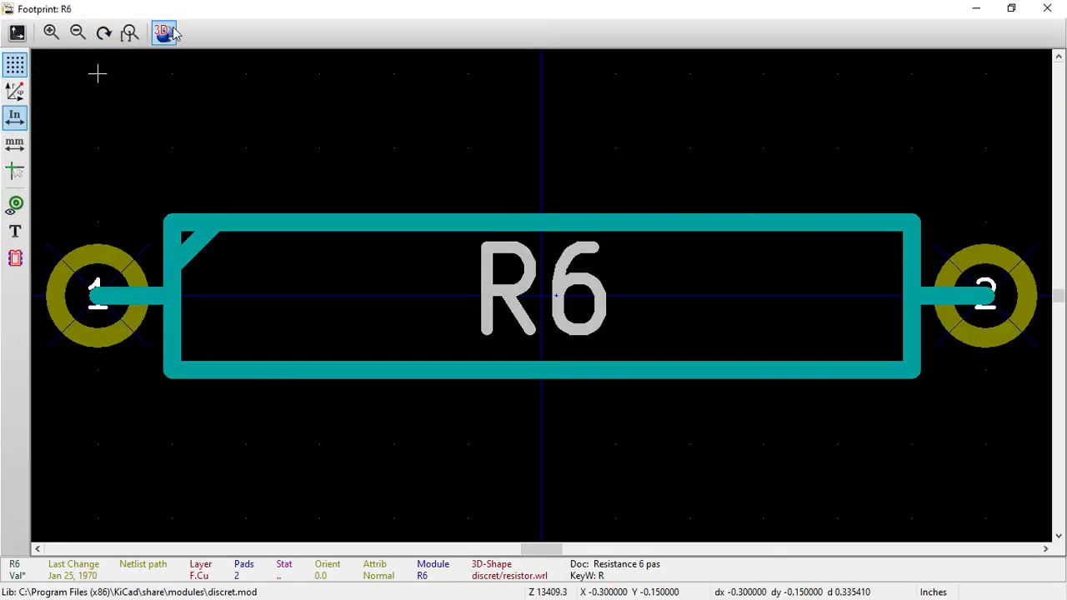
drag(244, 228, 370, 268)
click(1049, 5)
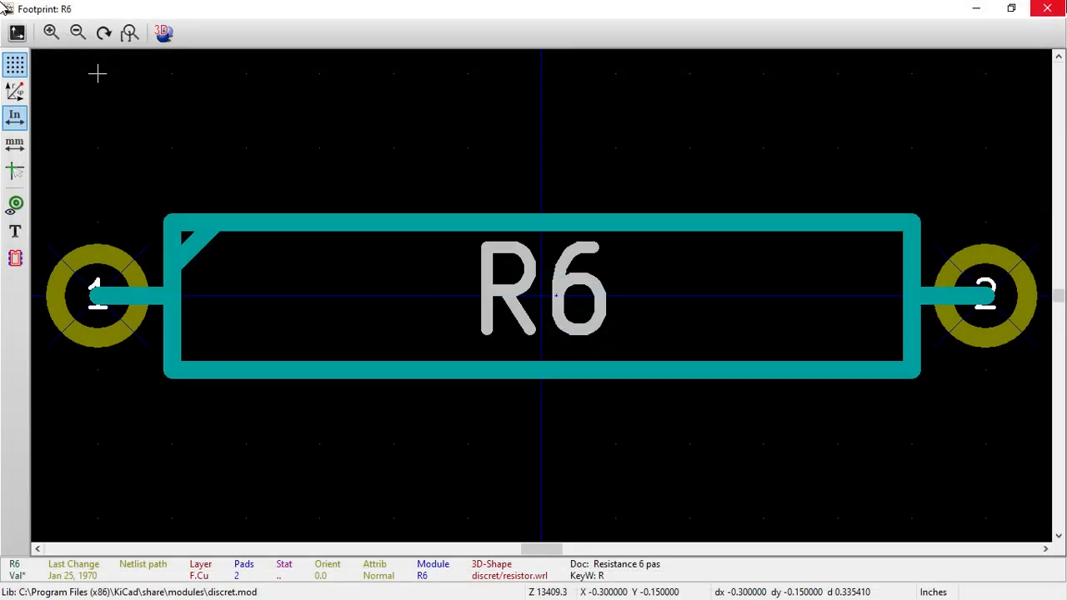
click(1048, 8)
click(798, 190)
double_click(797, 191)
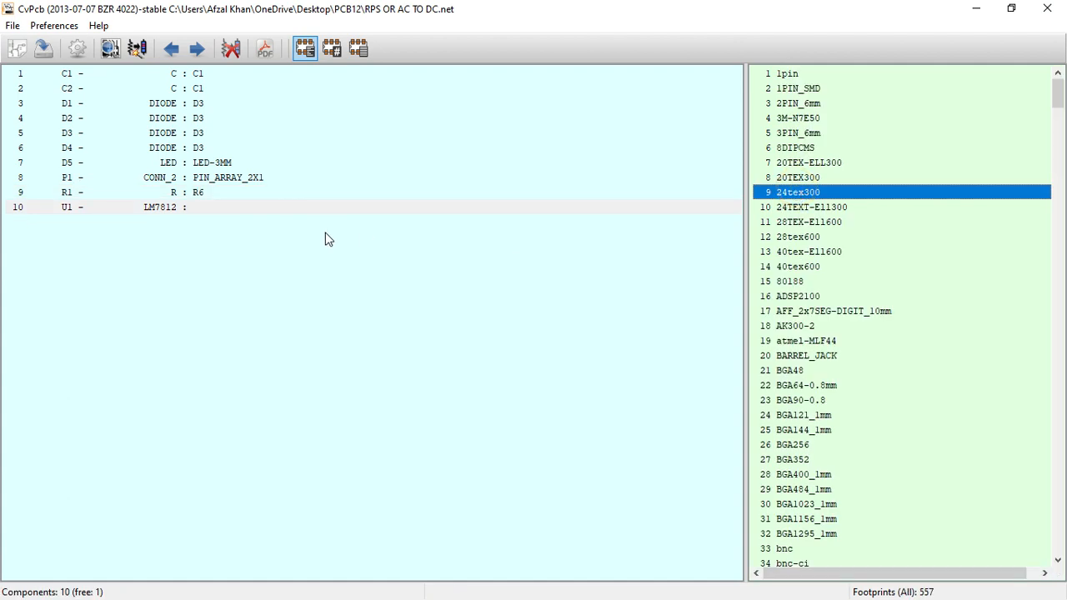
Locate and select footprint LM78XX in the full footprint list for the LM7812 regulator U1.
click(294, 211)
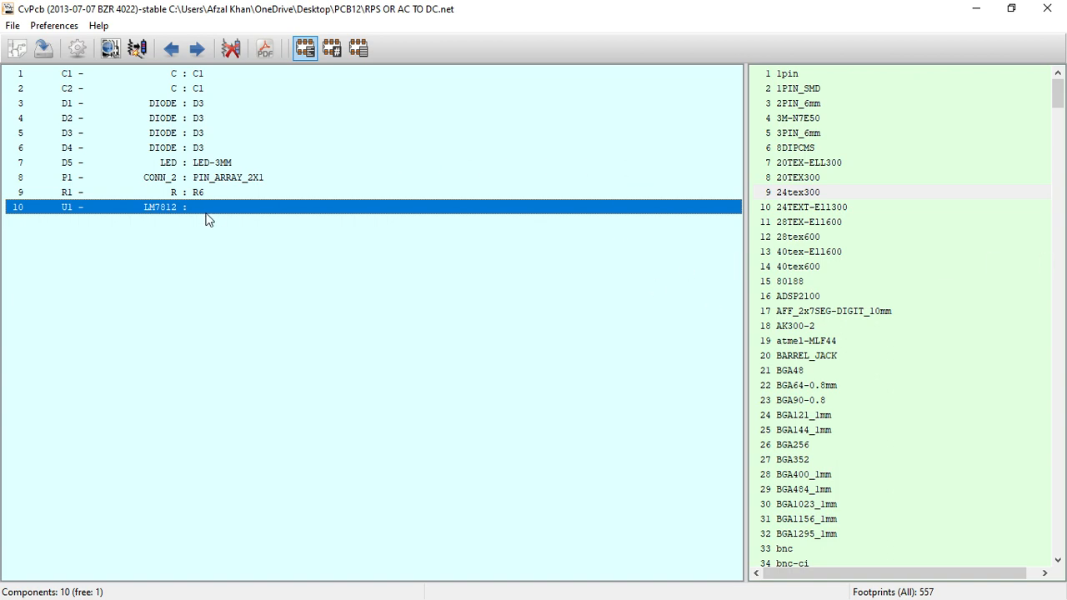
scroll(909, 174, down, 1)
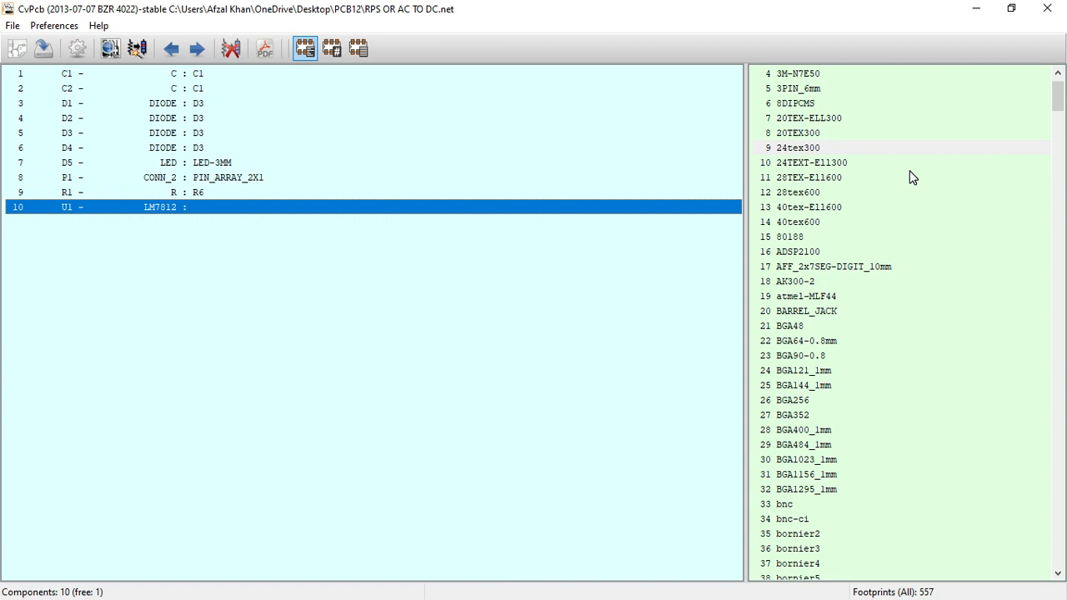
click(836, 187)
key(l)
scroll(841, 212, down, 5)
scroll(842, 358, down, 4)
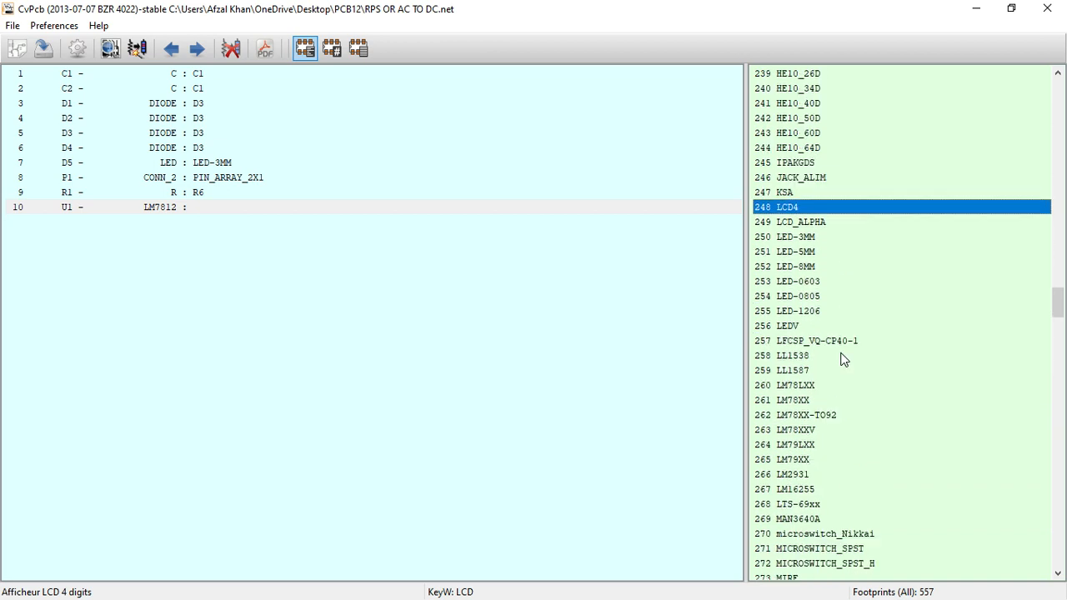
click(833, 356)
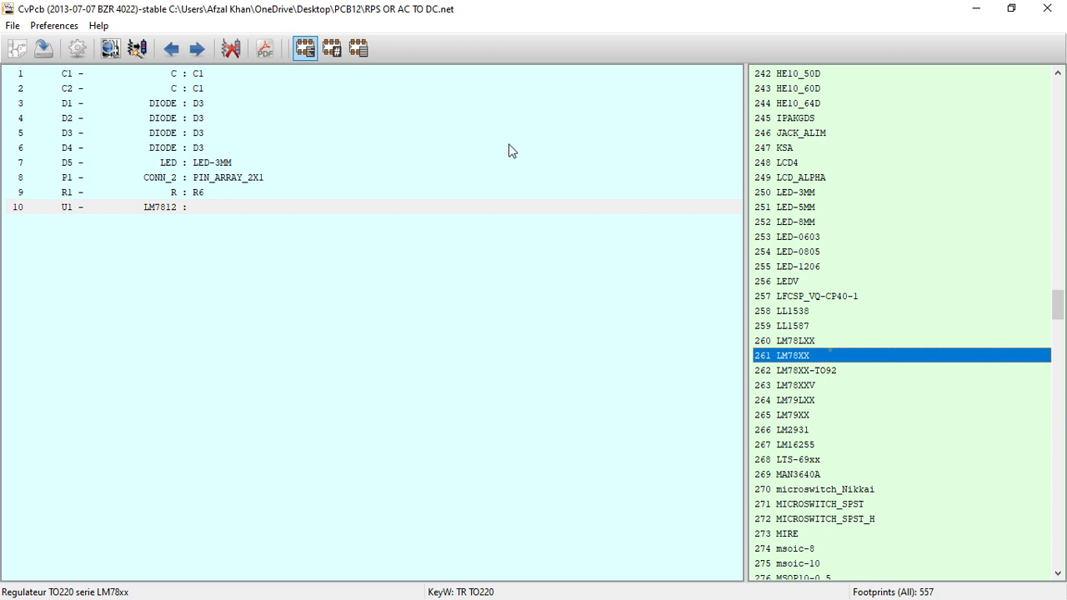
Examine the pad layout and 3D model of footprint LM78XX from several angles, and close both views.
click(109, 48)
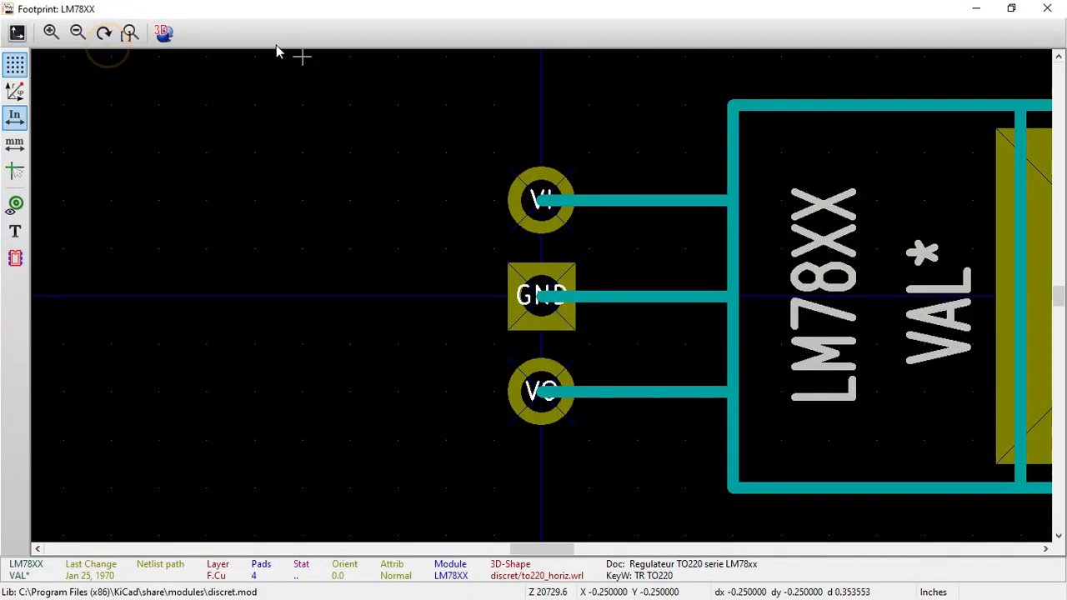
click(167, 35)
drag(465, 289, 365, 340)
drag(481, 268, 645, 264)
click(1063, 6)
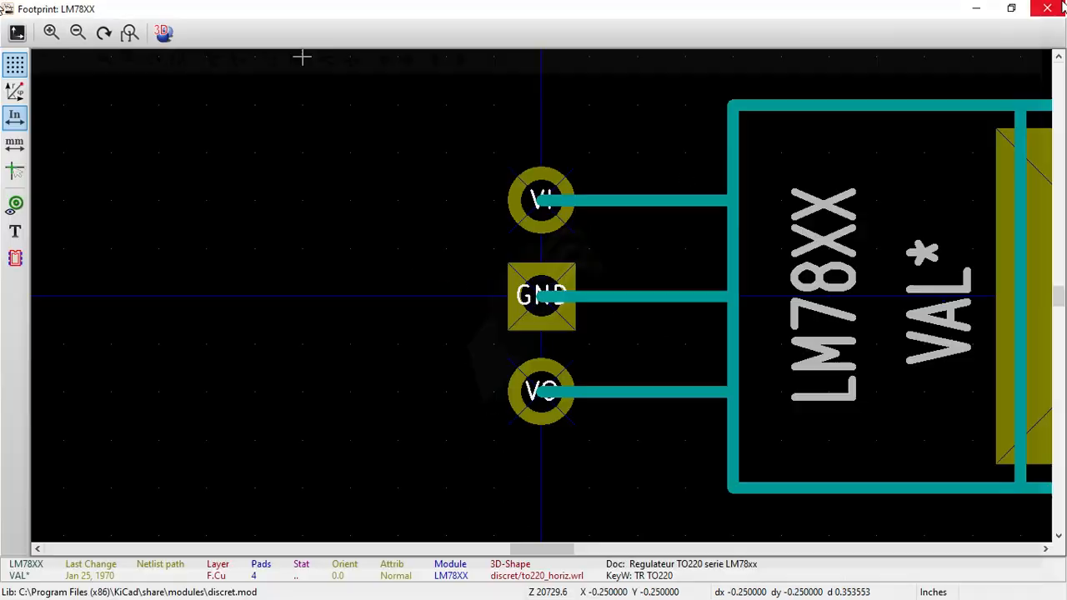
click(1049, 7)
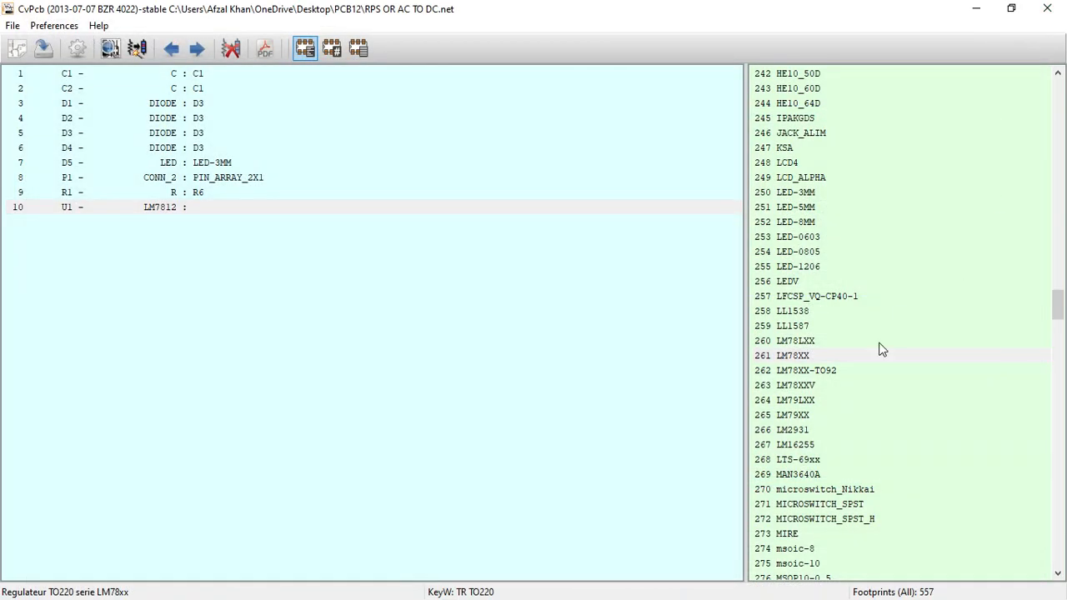
Assign footprint LM78XX to regulator U1 and save the footprint assignments.
double_click(802, 355)
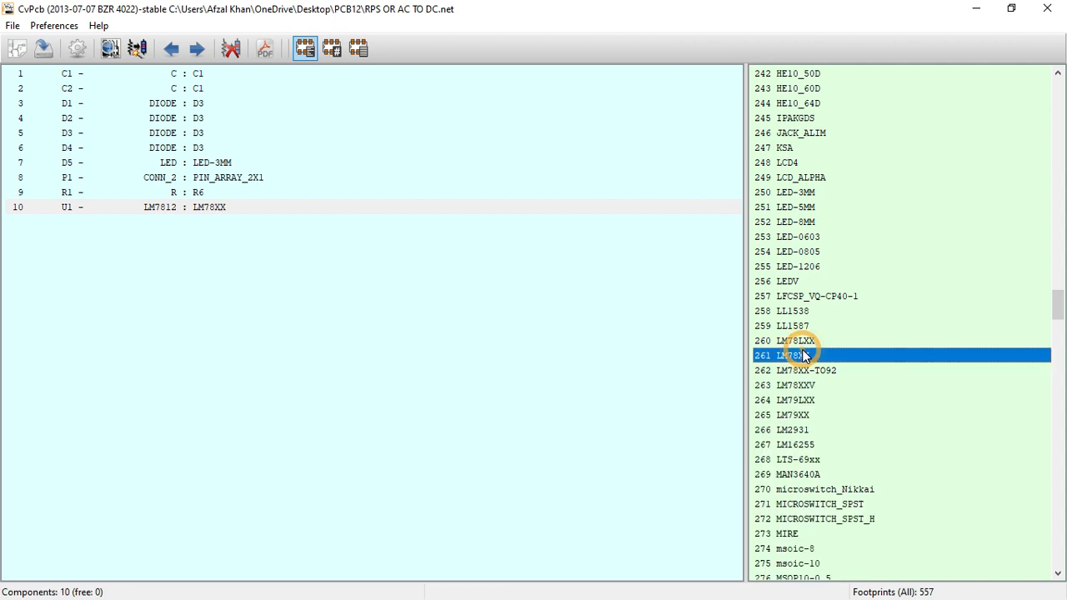
click(45, 49)
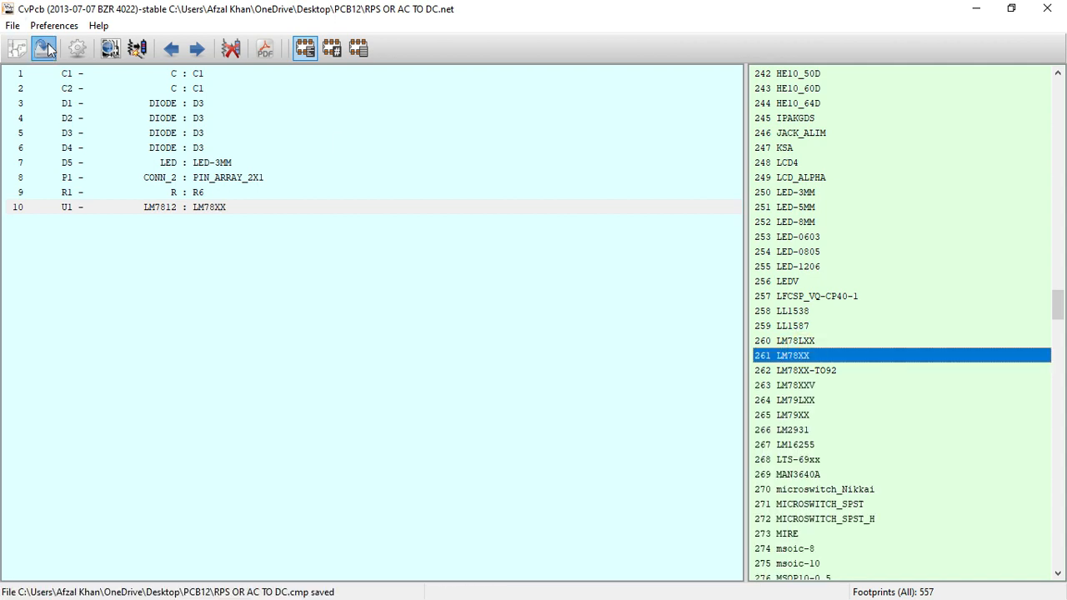
Close the footprint assignment window and open the PCB layout editor with a new board for the project.
double_click(5, 8)
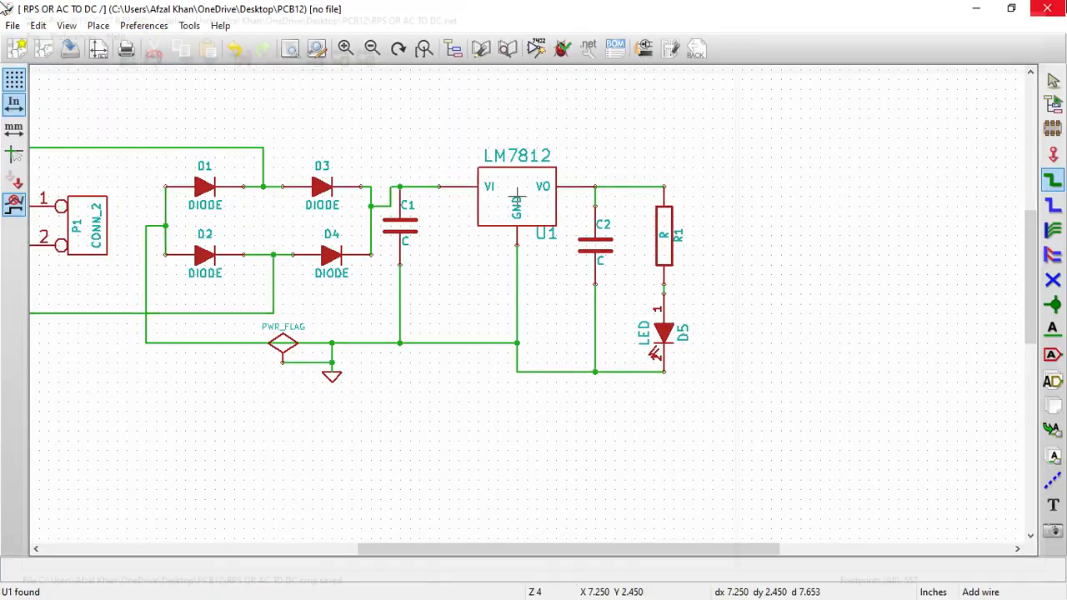
click(680, 50)
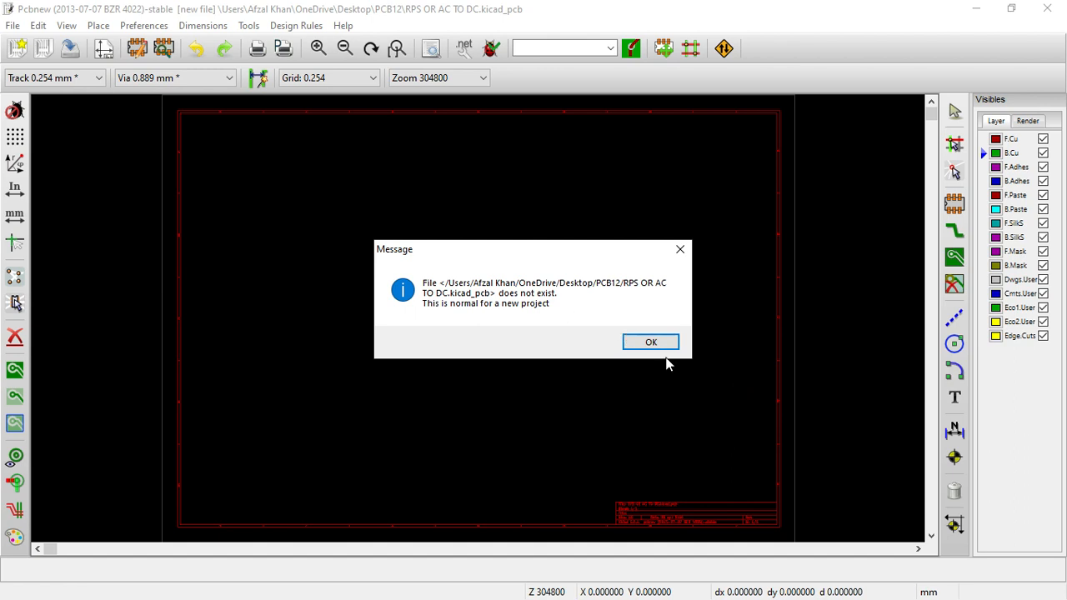
click(665, 341)
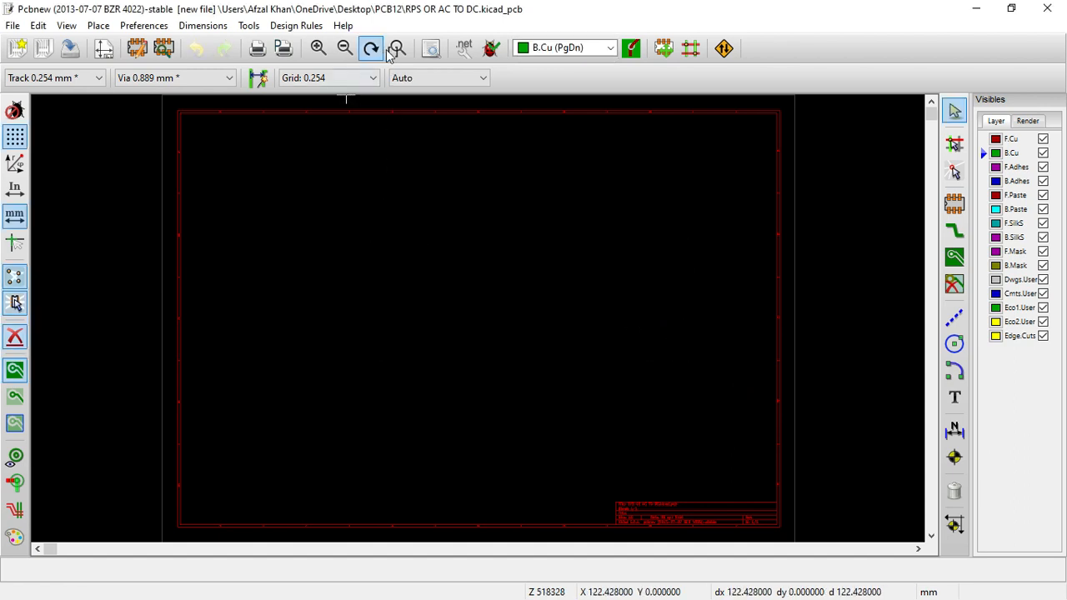
Read the current netlist RPS OR AC TO DC.net into the board and close the netlist dialog.
click(464, 48)
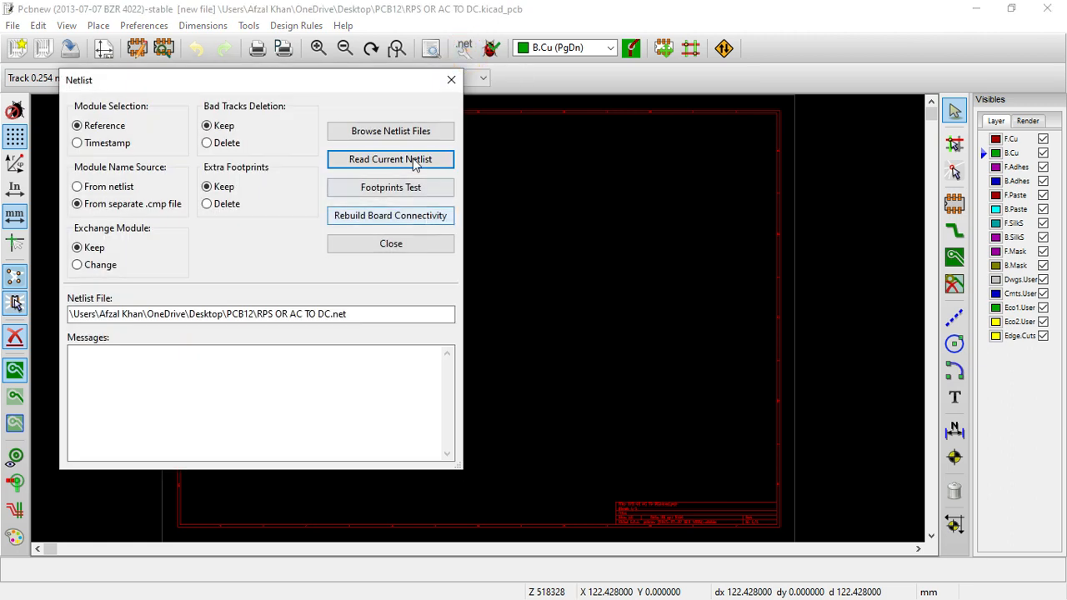
click(414, 161)
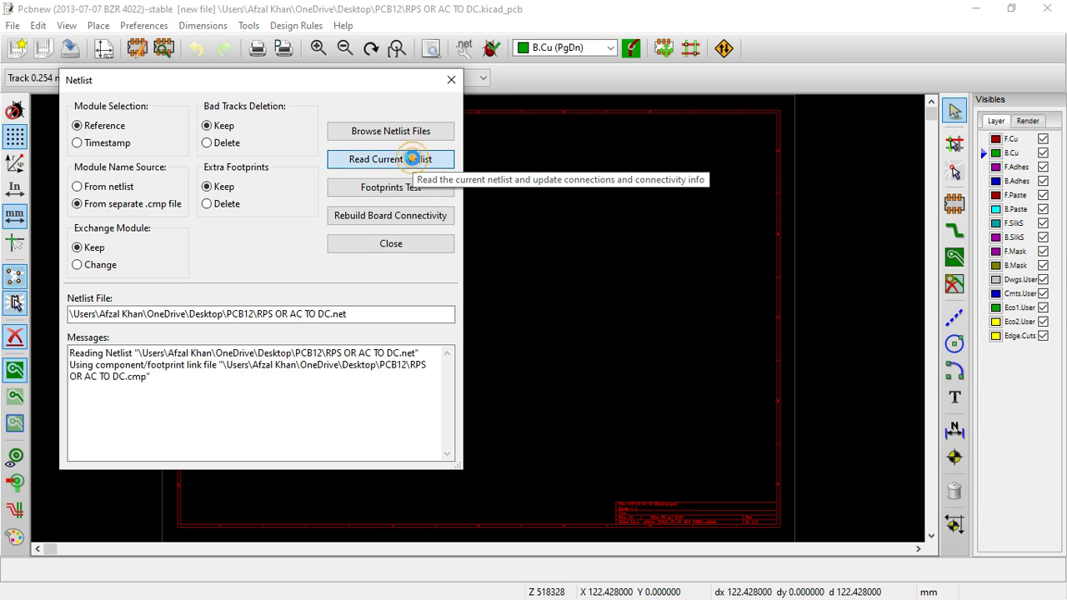
click(419, 242)
scroll(243, 106, up, 2)
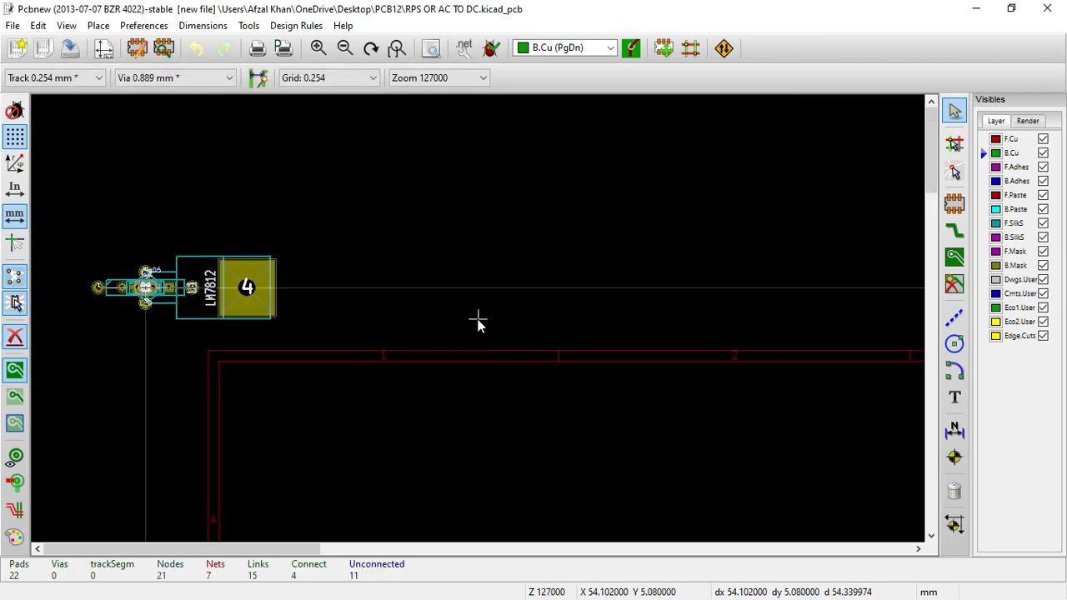
Move the stacked footprints as a block from outside the sheet corner into the sheet's upper-left area.
drag(73, 201, 339, 396)
click(591, 376)
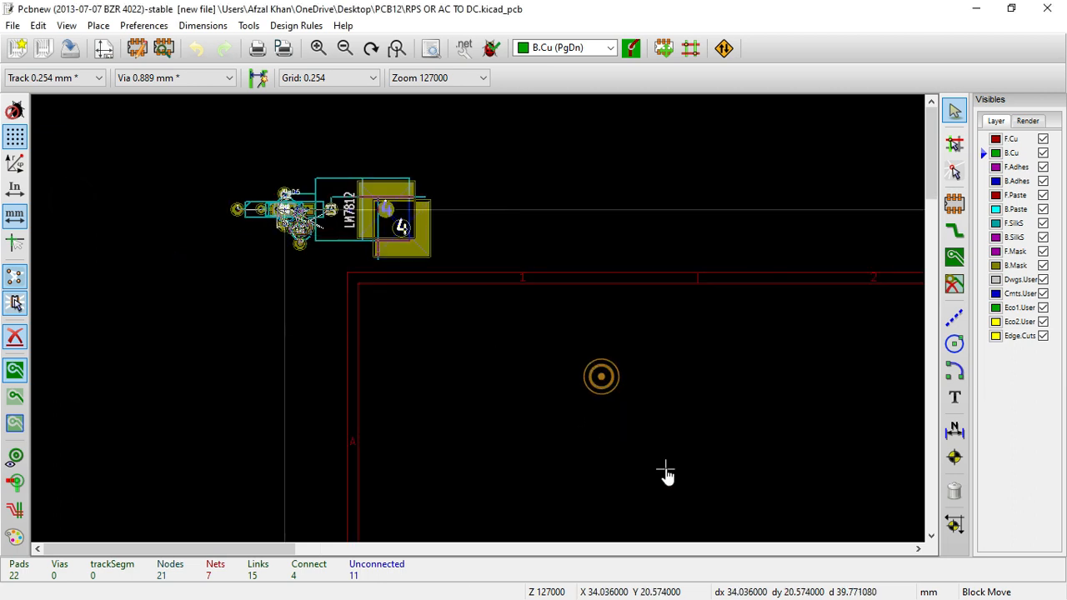
click(788, 474)
scroll(787, 474, up, 1)
scroll(478, 320, down, 1)
scroll(479, 325, down, 2)
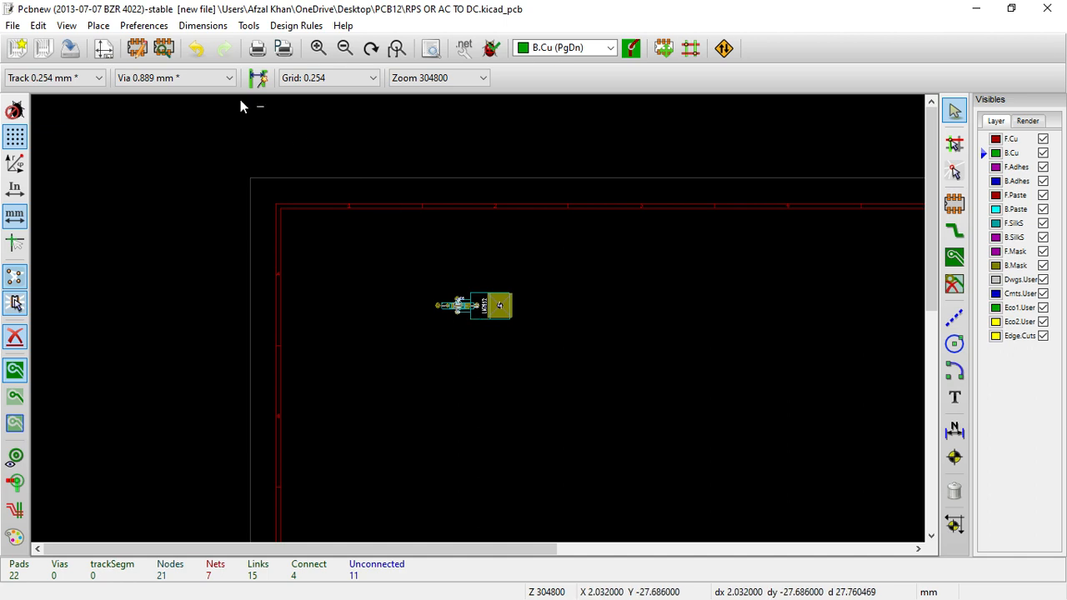
Move the stacked footprints as a block, with the default block options, to about the centre of the sheet.
drag(372, 266, 641, 409)
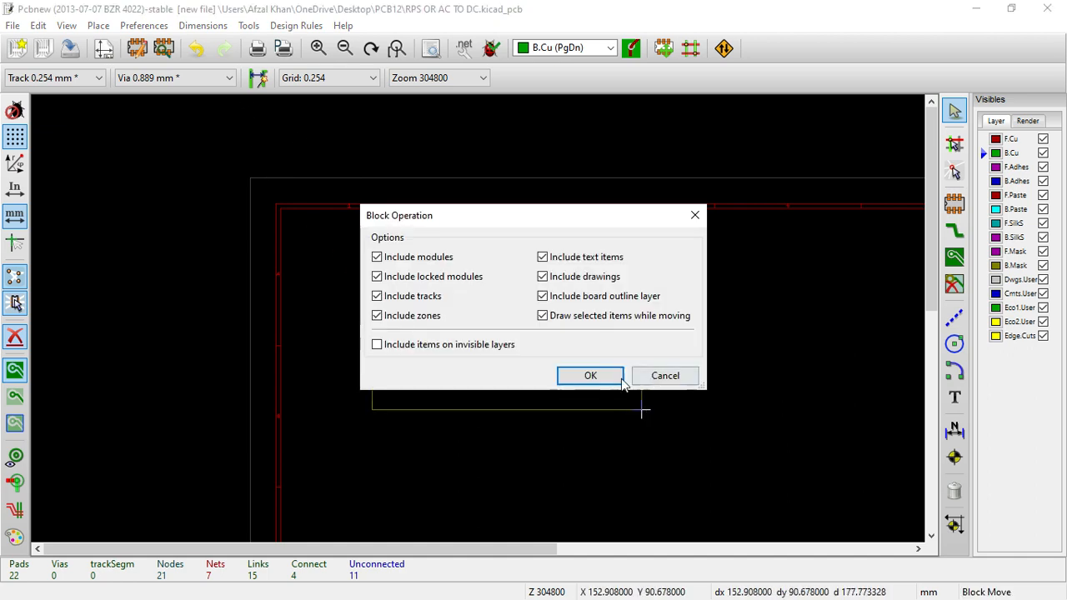
click(578, 376)
scroll(481, 327, down, 2)
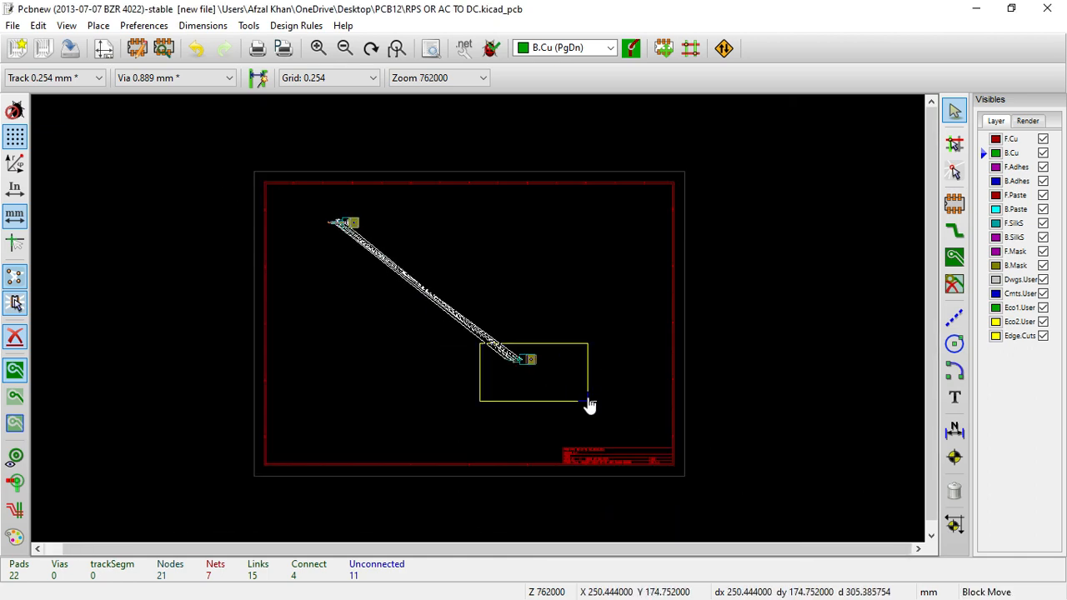
click(503, 364)
scroll(503, 365, up, 2)
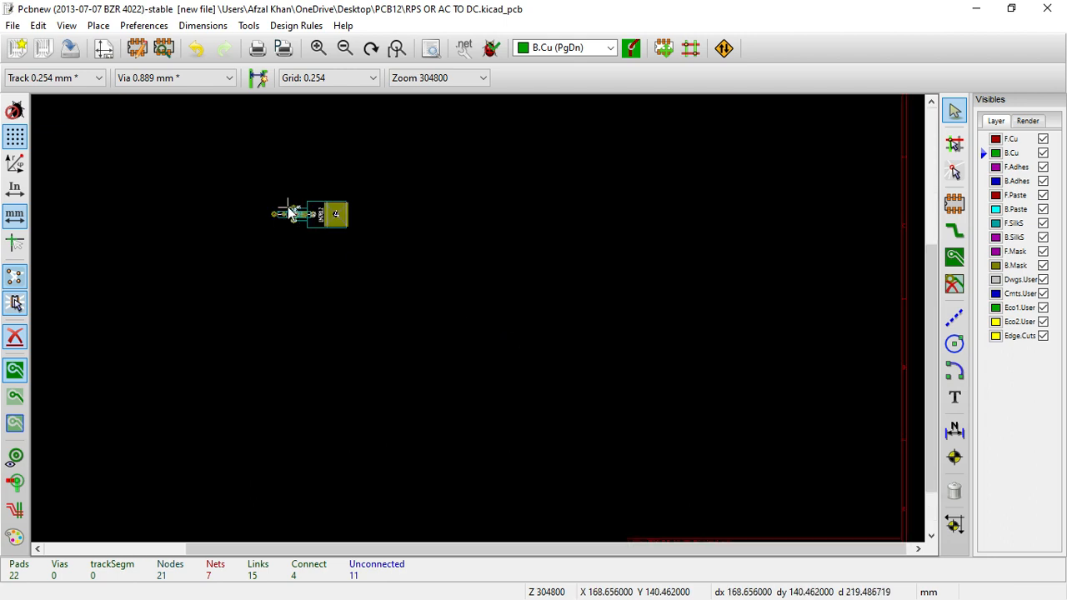
scroll(313, 209, up, 2)
scroll(508, 395, up, 3)
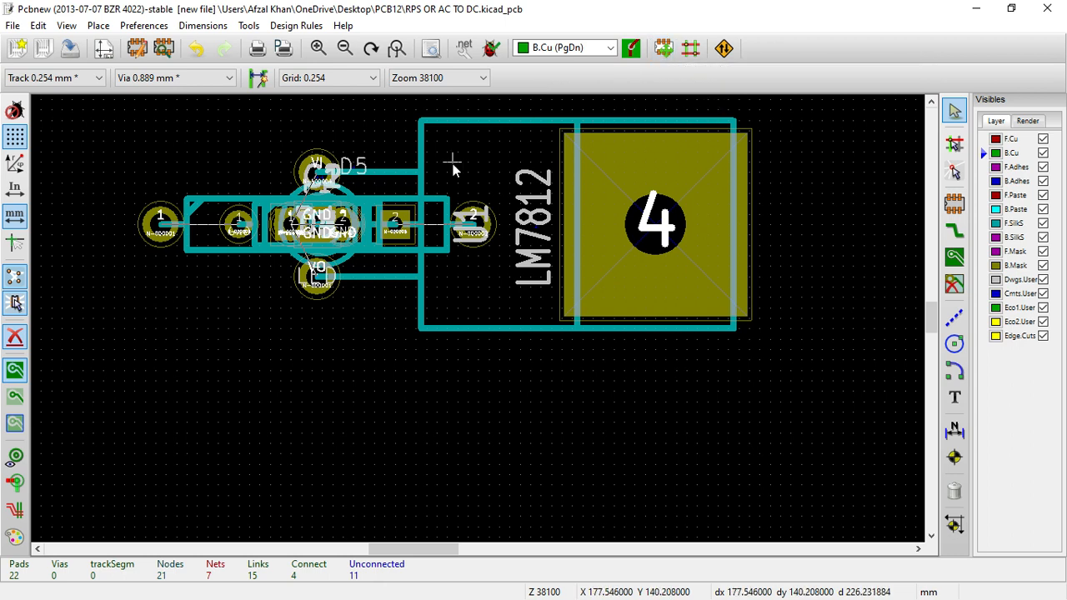
Turn on footprint mode and spread the stacked footprints apart with Move All Modules.
drag(349, 221, 359, 298)
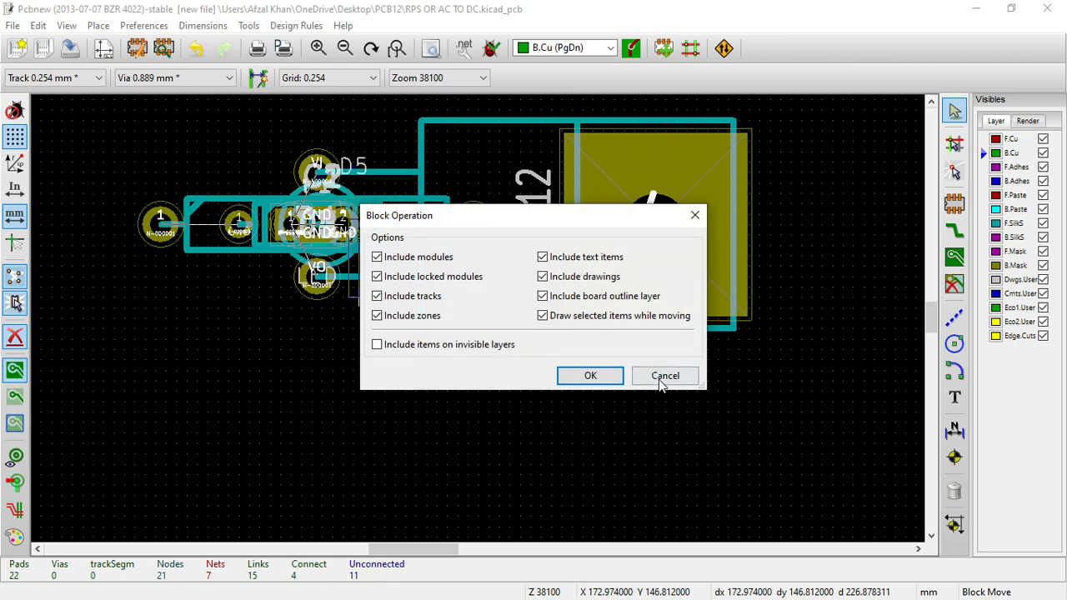
click(665, 376)
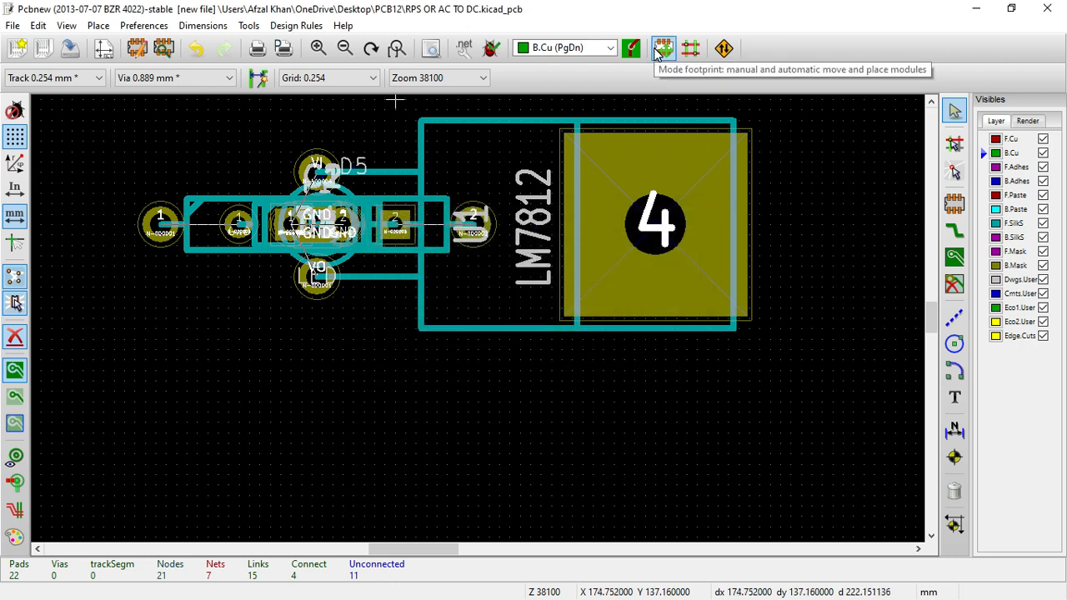
click(656, 51)
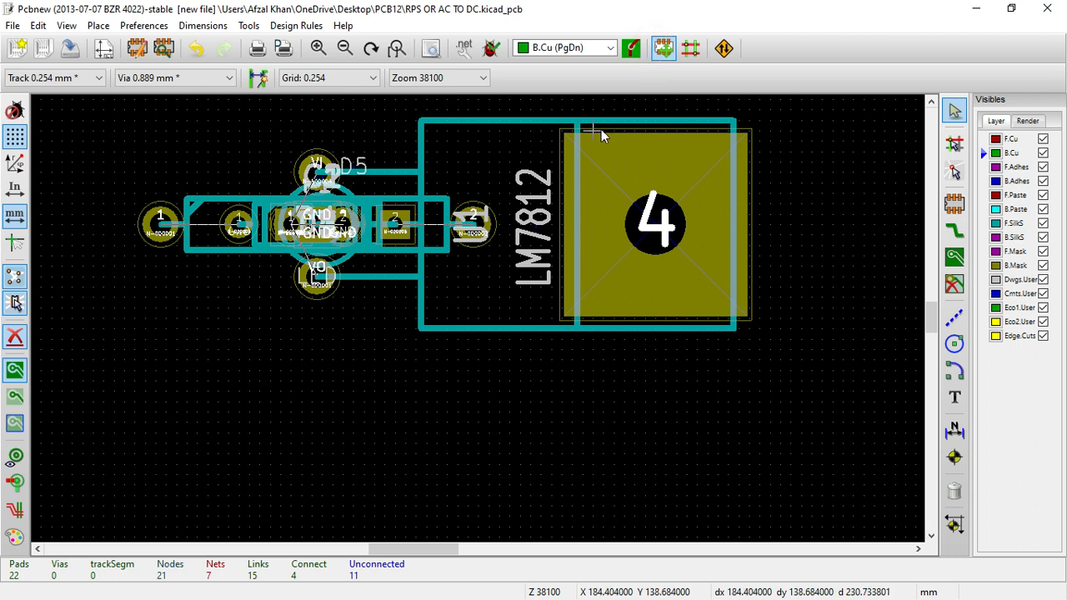
right_click(537, 206)
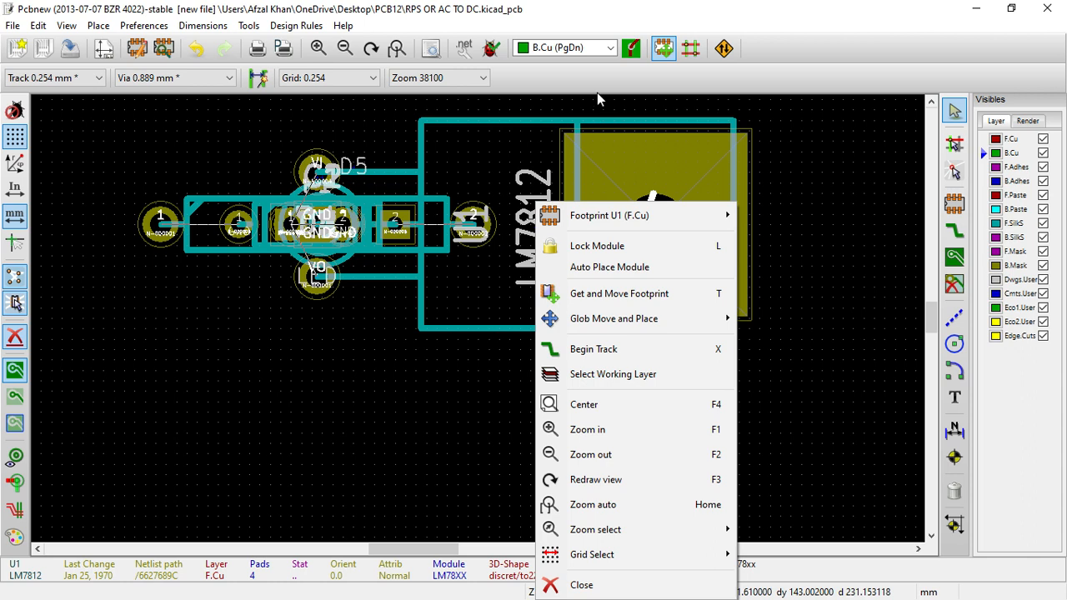
click(661, 48)
right_click(539, 199)
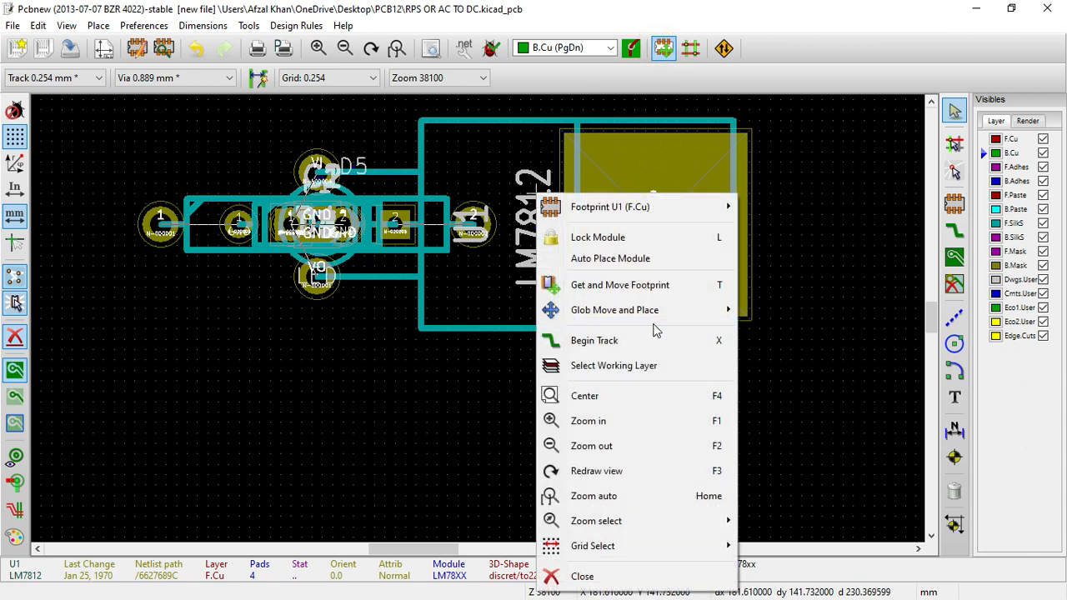
mouse_move(655, 322)
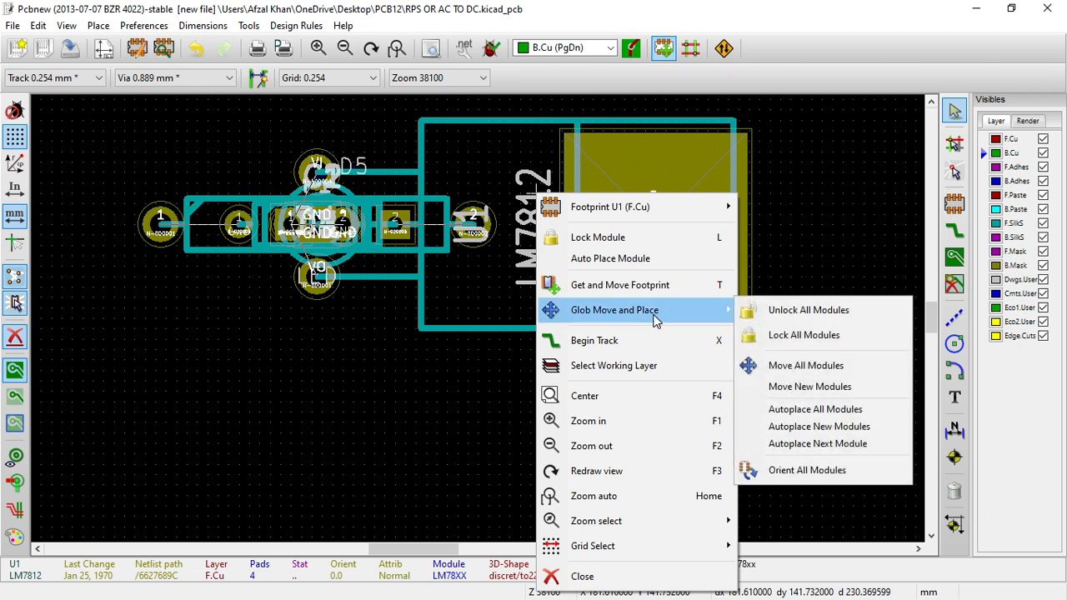
click(781, 365)
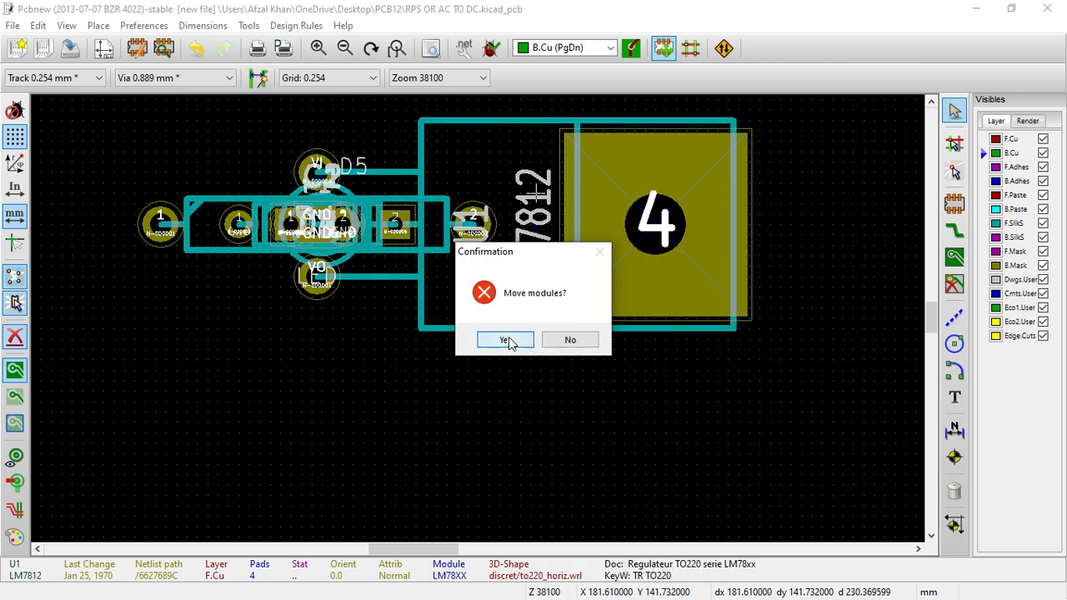
click(506, 341)
scroll(479, 325, down, 3)
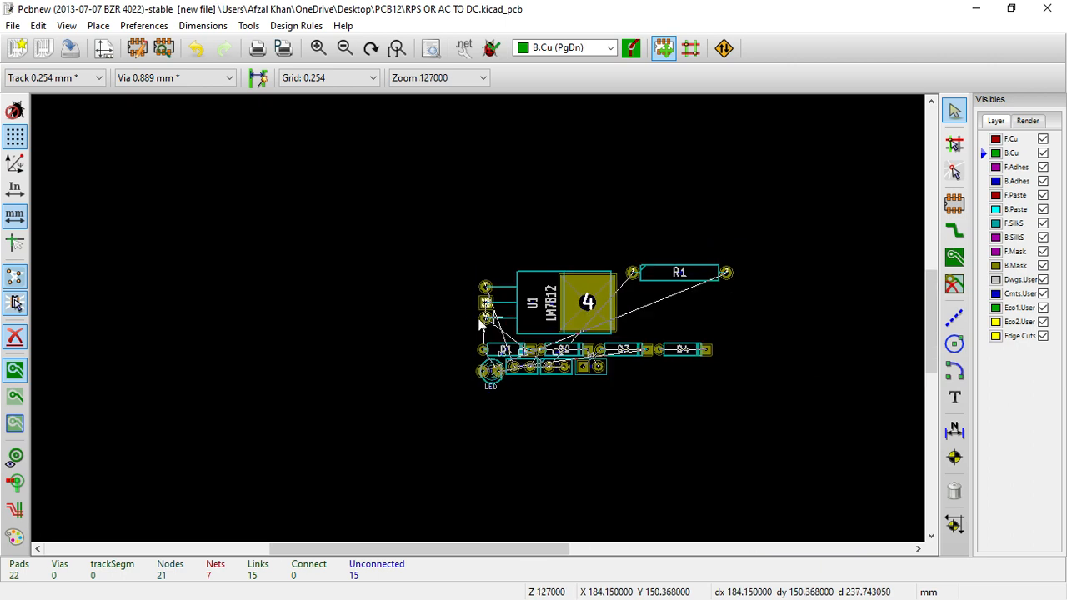
Move connector P1 away from the other footprints, to the left of regulator U1.
scroll(479, 325, up, 4)
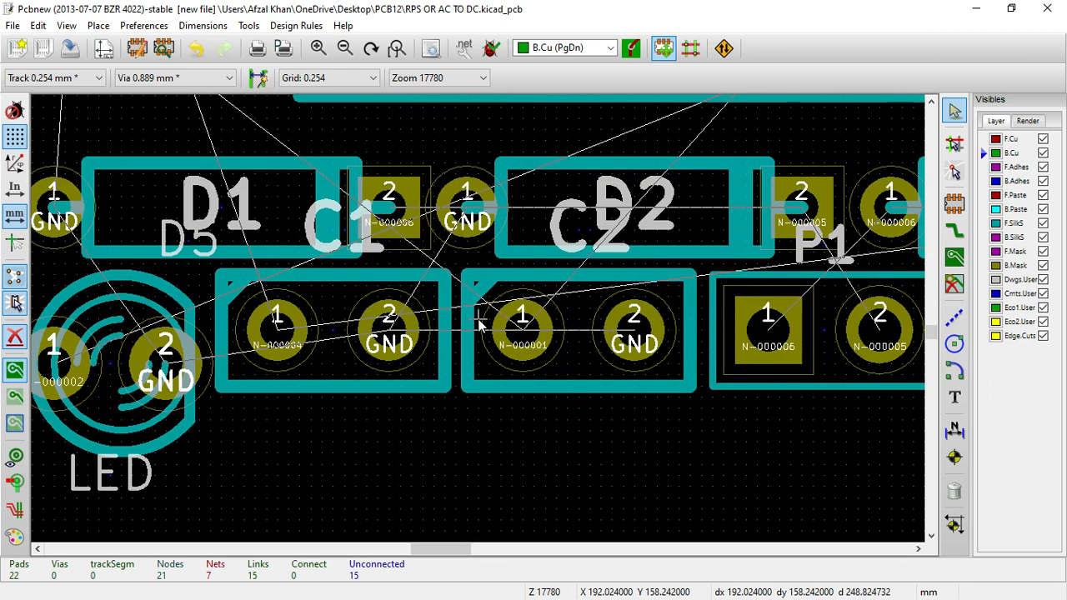
scroll(480, 325, down, 2)
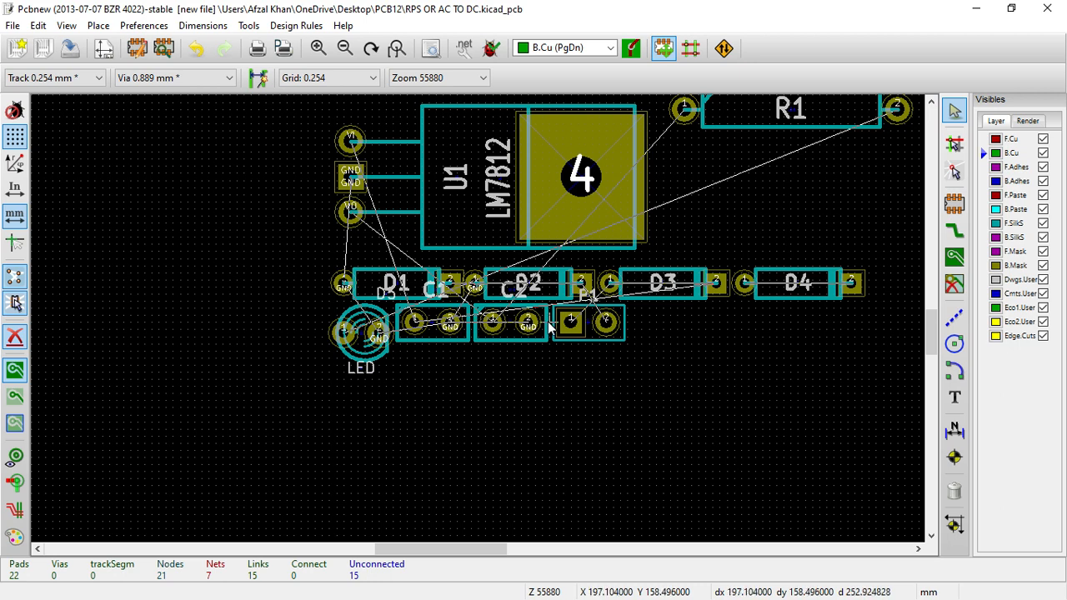
key(m)
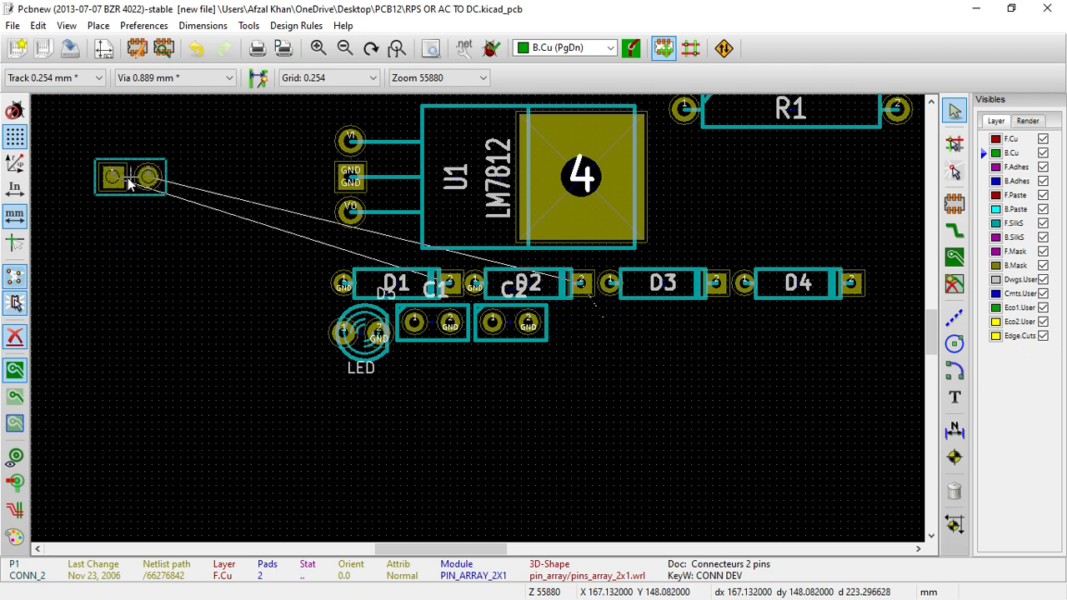
scroll(40, 216, down, 2)
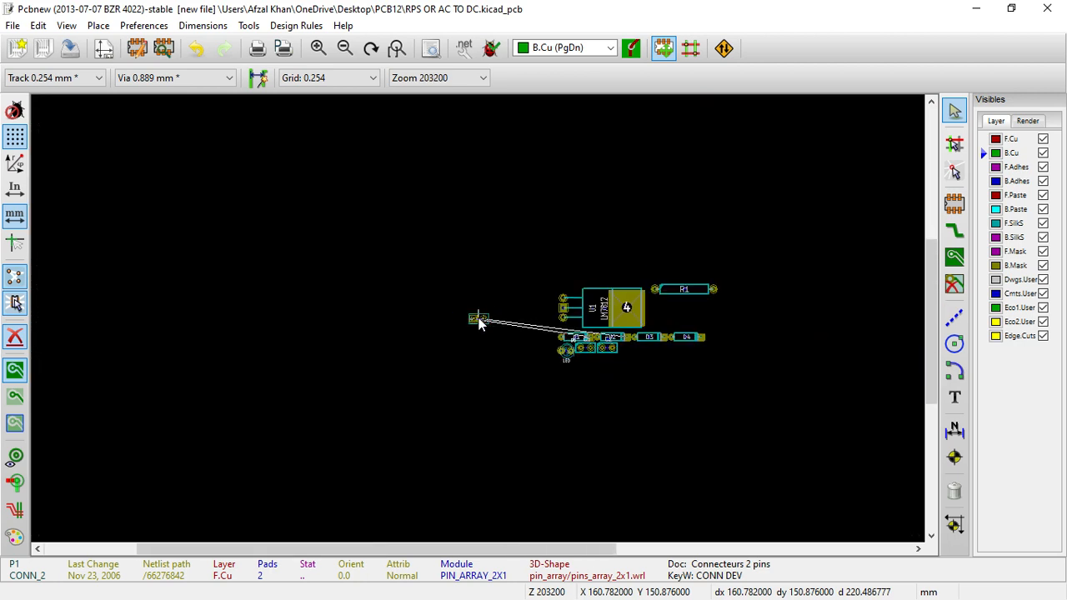
scroll(423, 313, up, 1)
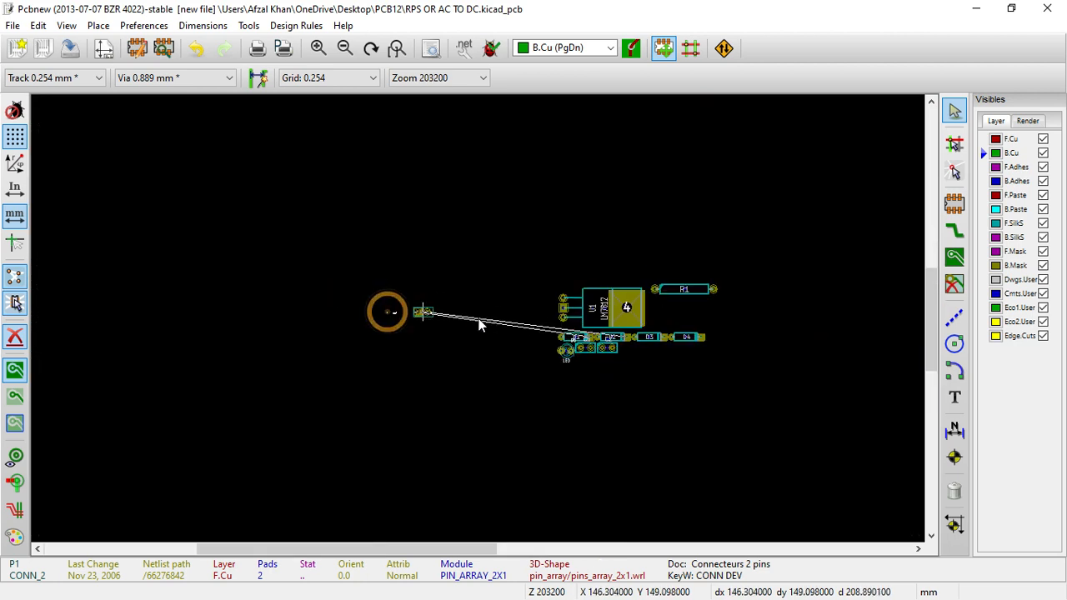
scroll(480, 326, up, 2)
scroll(480, 321, down, 1)
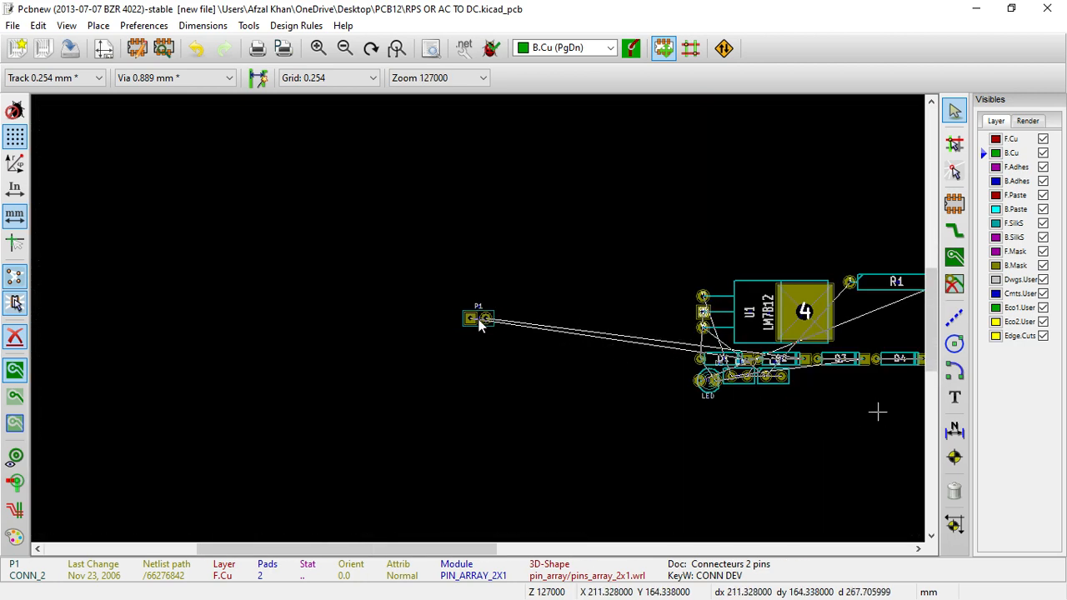
Place diode D1 above and to the right of connector P1, and diode D2 below D1 beside the connector.
scroll(878, 412, up, 1)
key(m)
scroll(45, 170, down, 3)
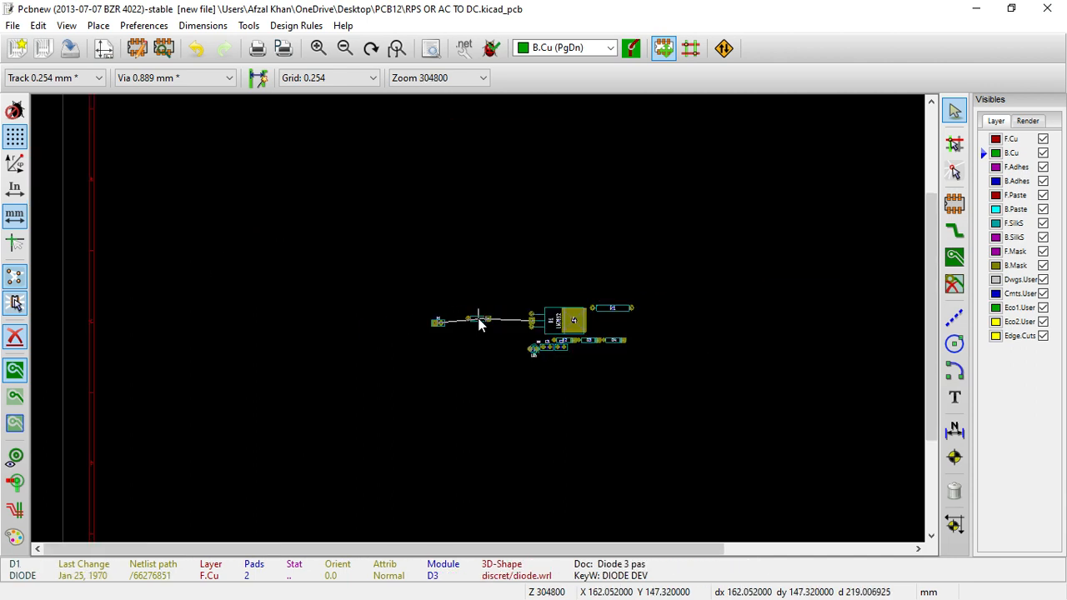
scroll(477, 324, down, 2)
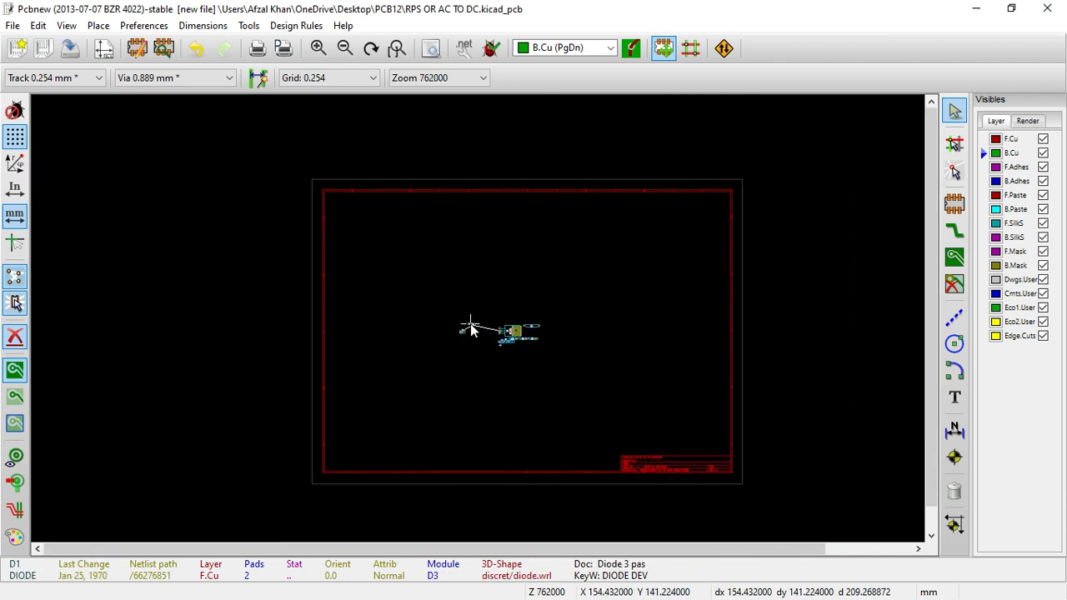
scroll(471, 325, up, 6)
click(471, 321)
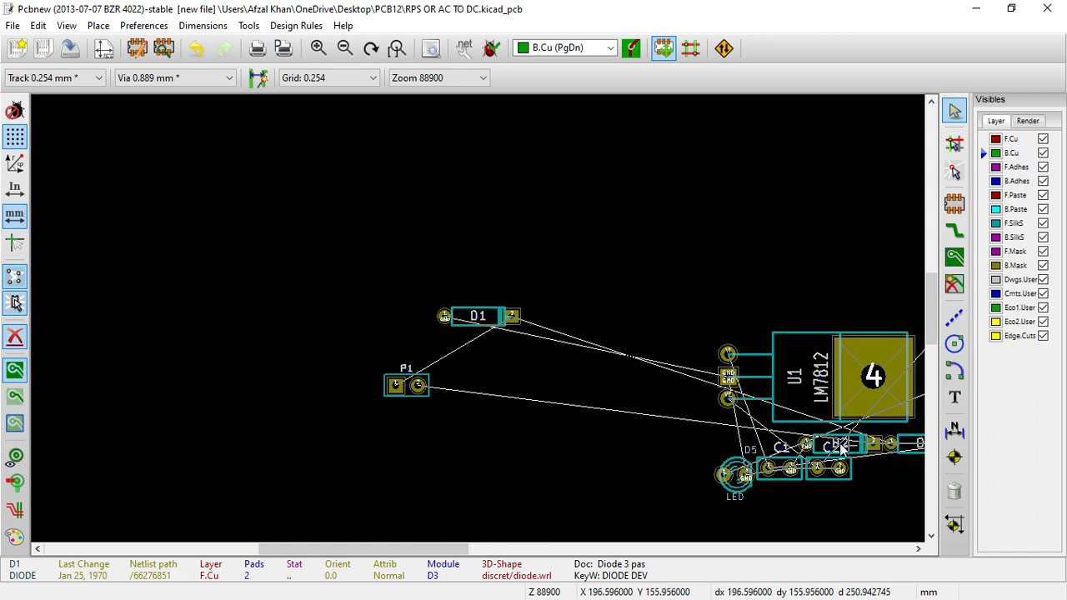
key(m)
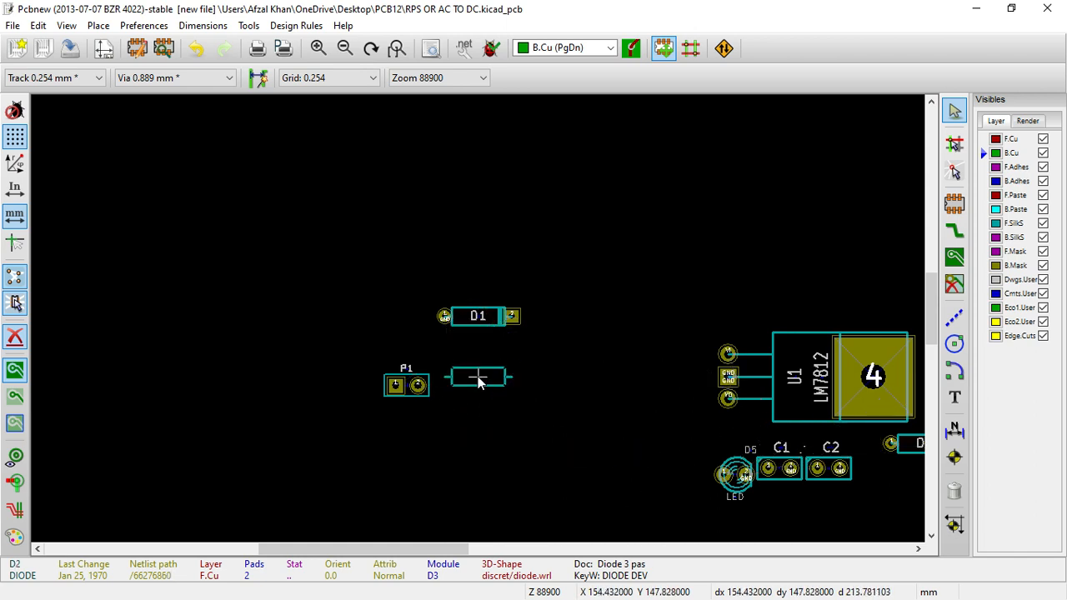
click(484, 386)
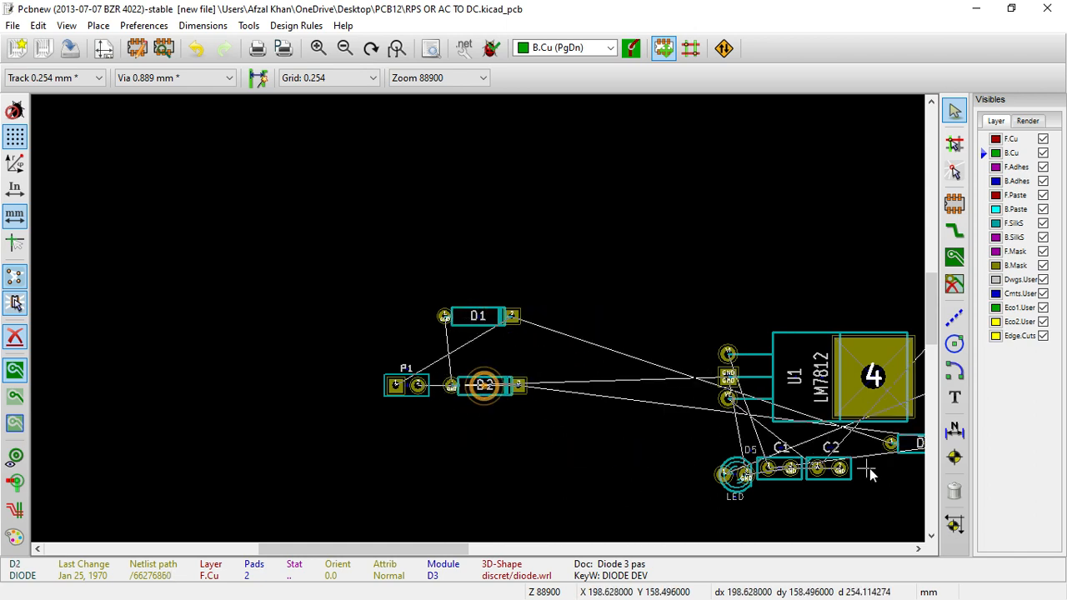
Place diode D3 to the right of D1 and diode D4 to the right of D2, completing the bridge arrangement.
scroll(869, 475, down, 1)
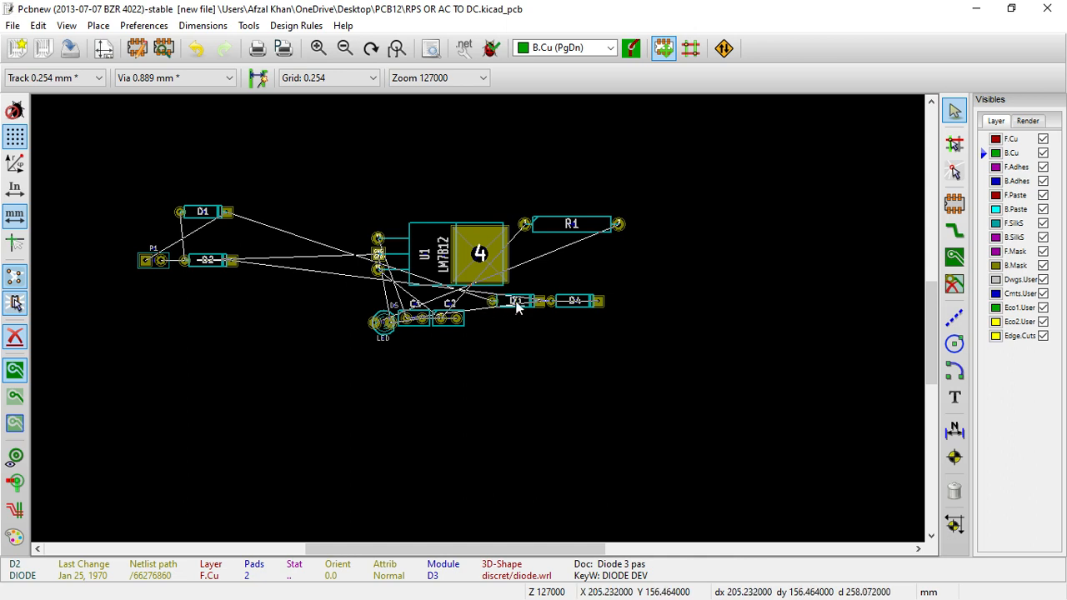
key(m)
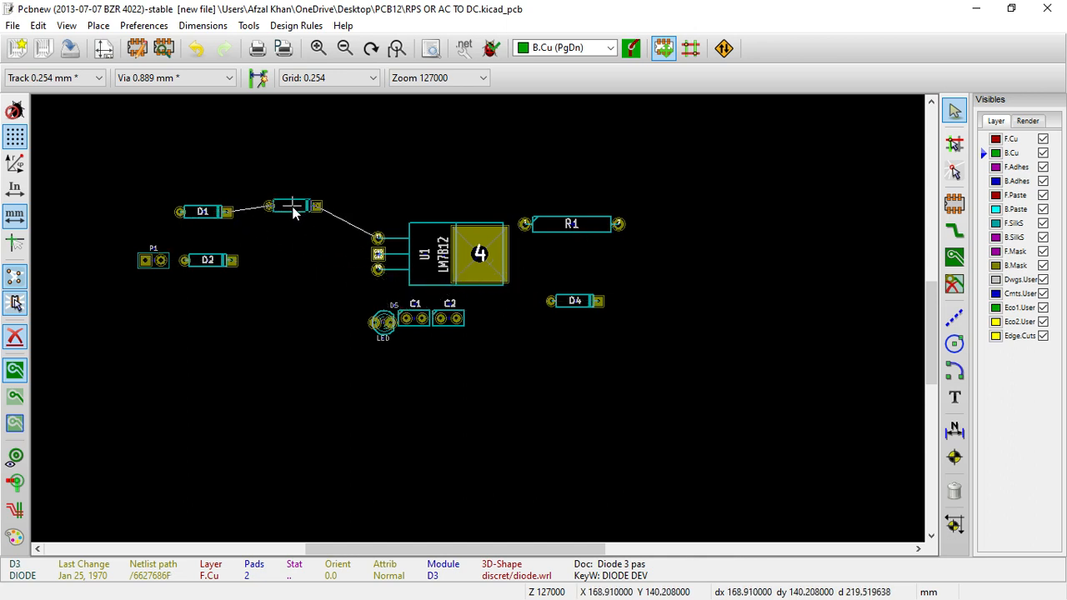
click(292, 212)
key(m)
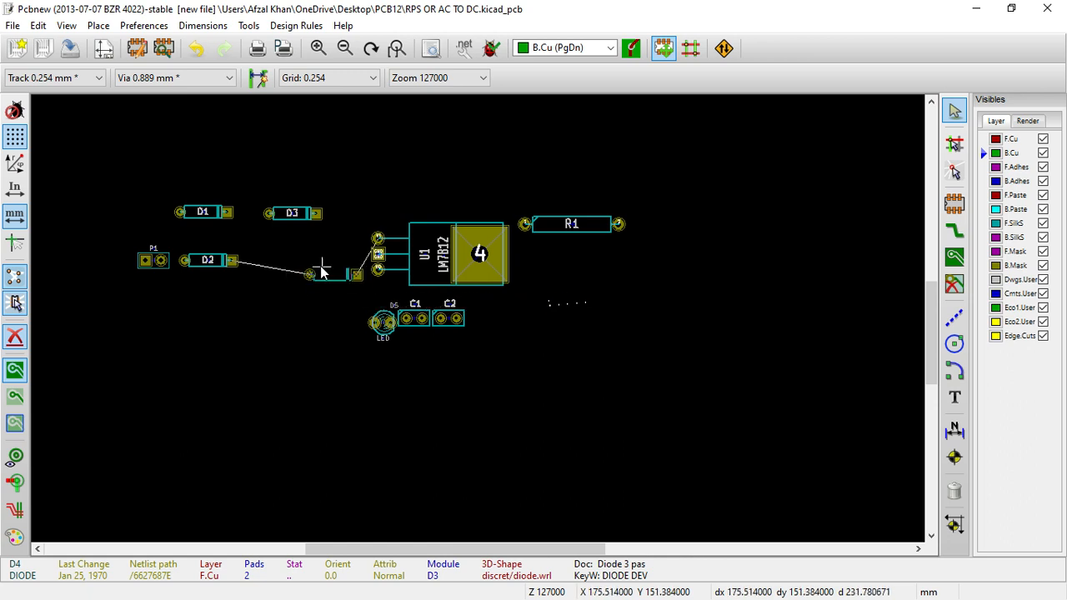
click(291, 264)
Move regulator U1 up and away from the diodes, and place capacitor C1 to the right of diodes D3 and D4.
key(m)
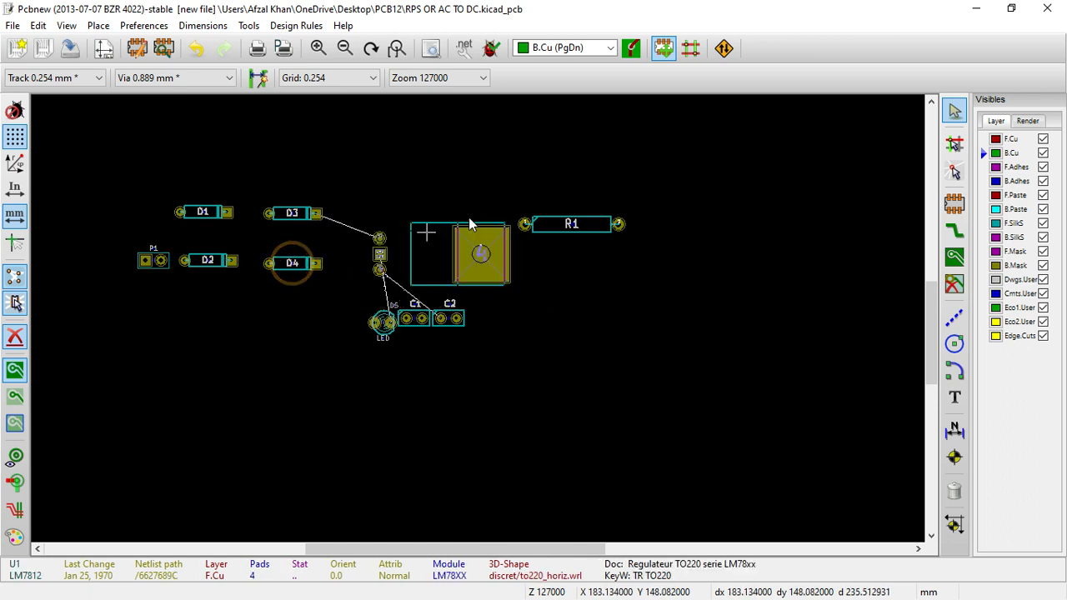
click(532, 128)
key(m)
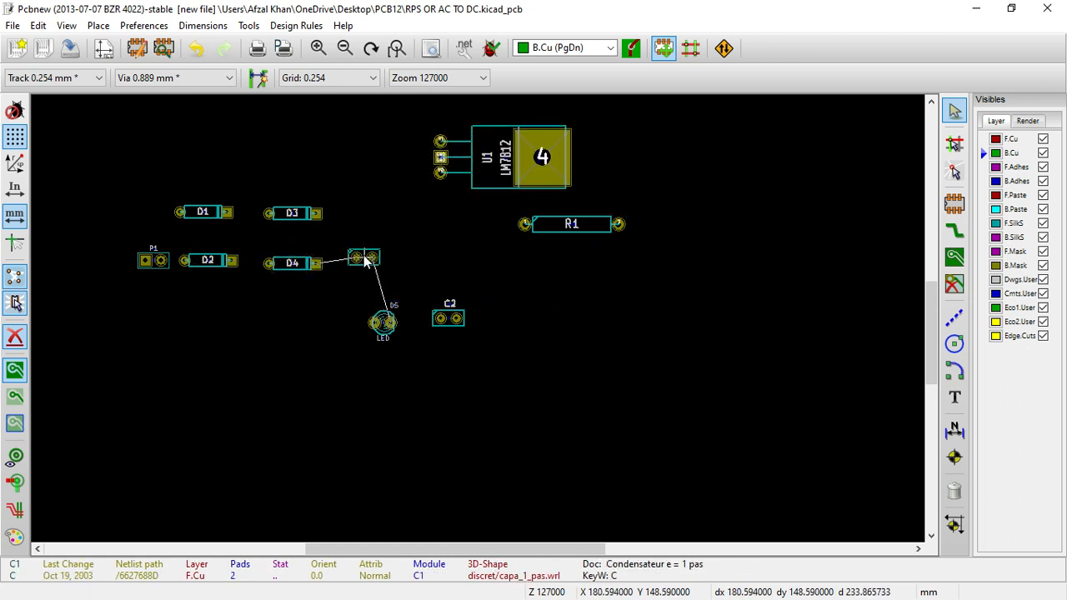
click(367, 244)
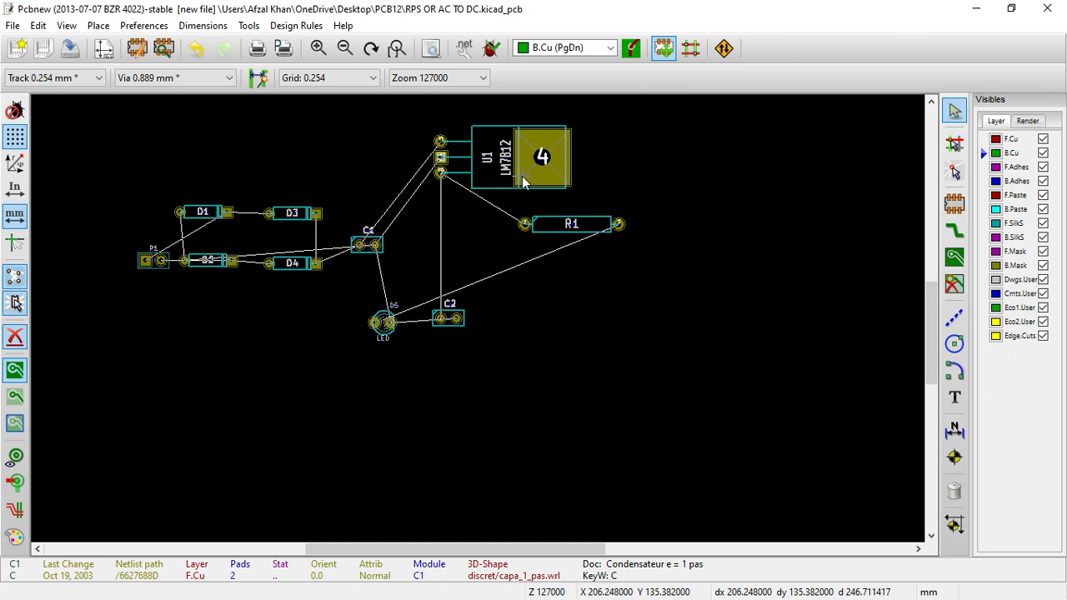
Rotate regulator U1 to 90 degrees and place it directly above C1, and place capacitor C2 just below C1, oriented at 180 degrees.
key(r)
key(m)
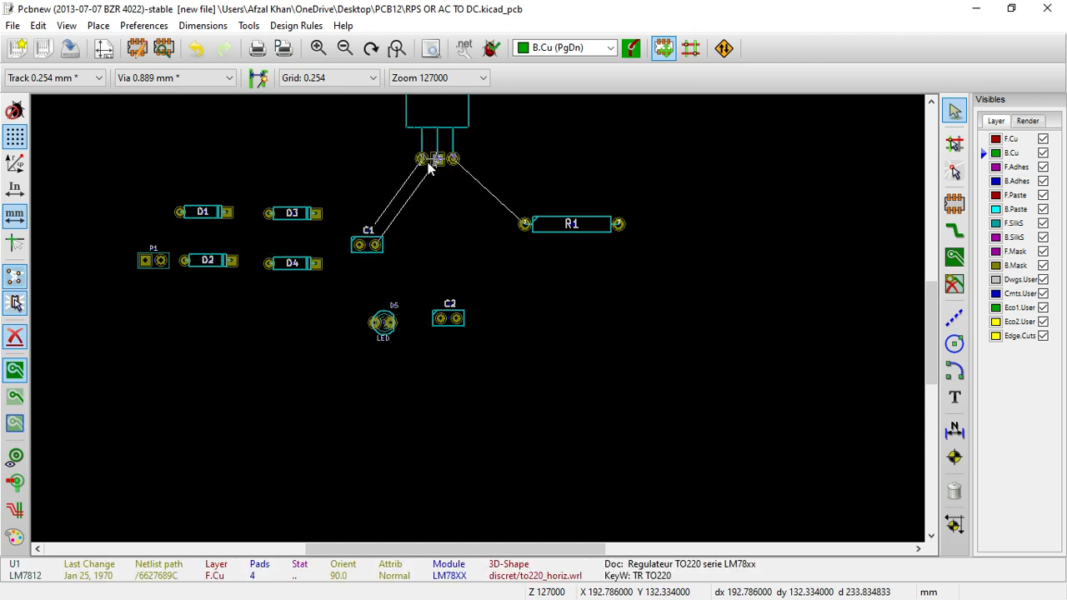
click(374, 200)
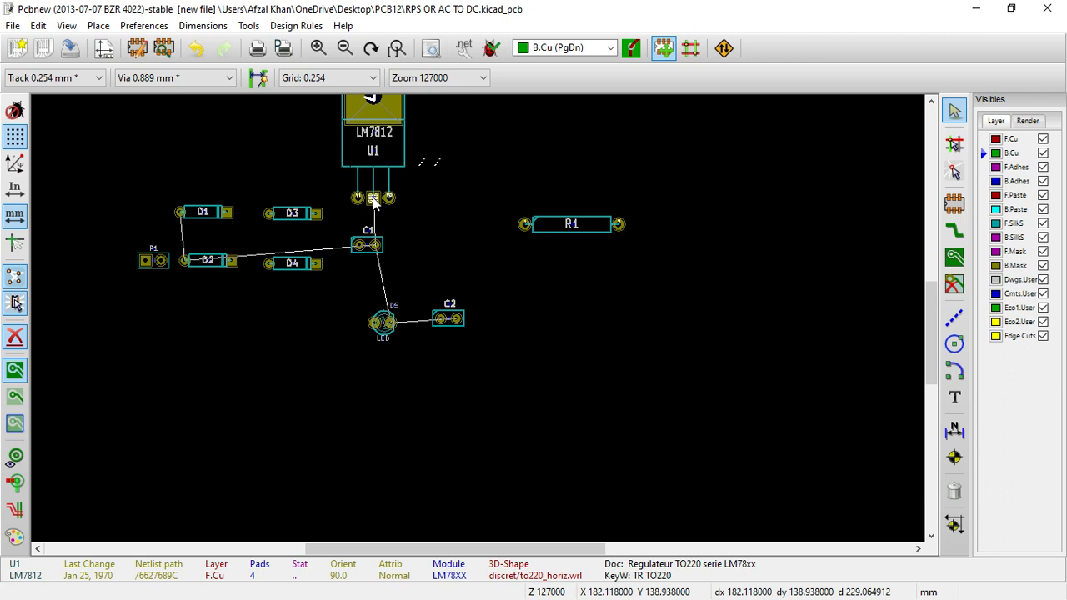
key(m)
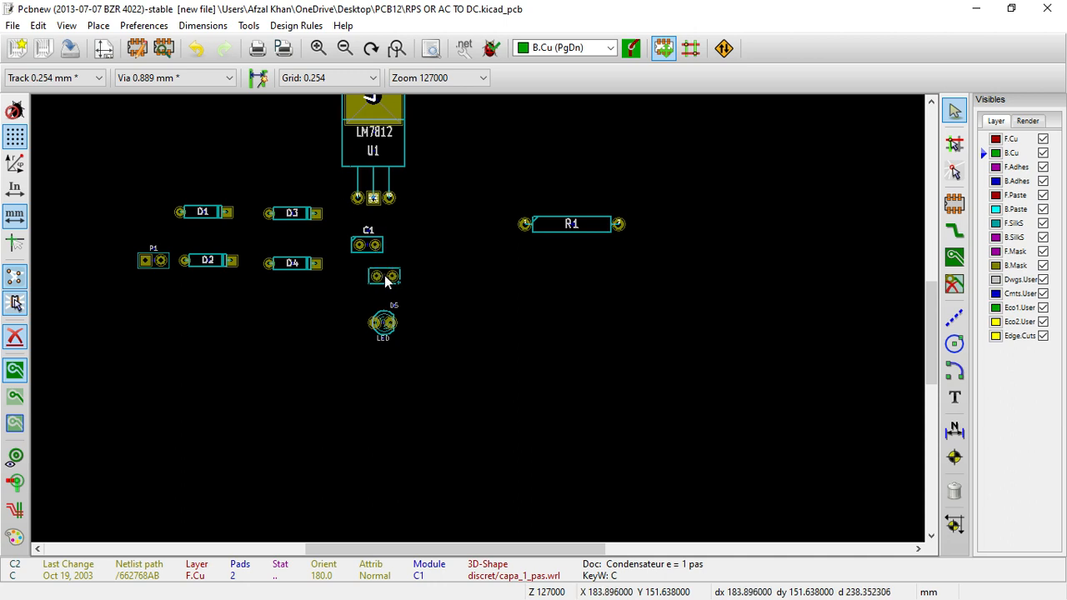
click(385, 282)
Rotate resistor R1 to 270 degrees and place it to the right of C1 and C2, and turn LED D5 by 180 degrees.
click(554, 226)
key(m)
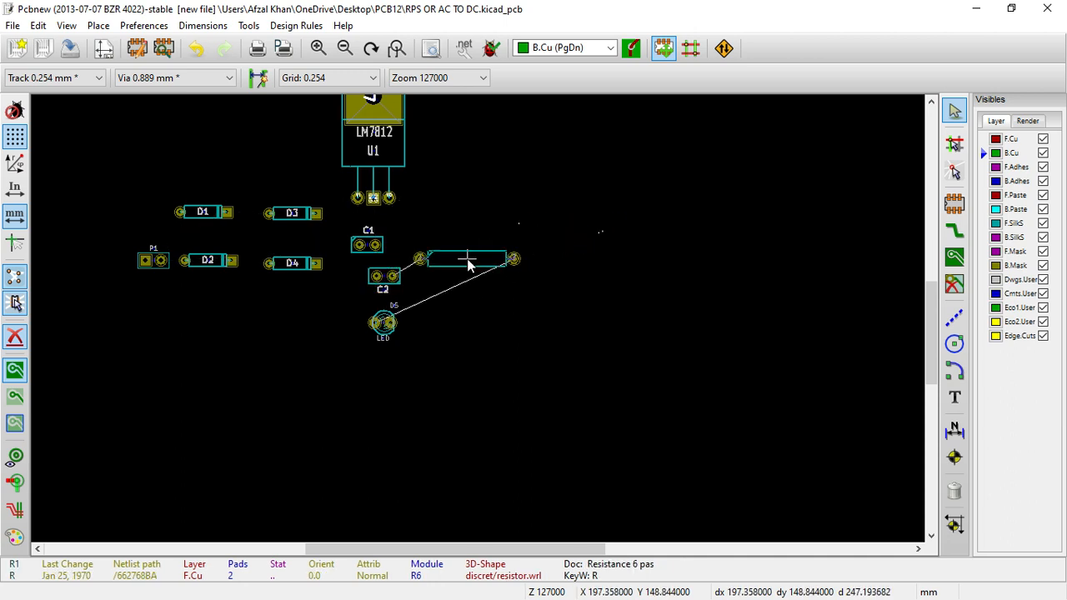
key(r)
key(r)
key(r)
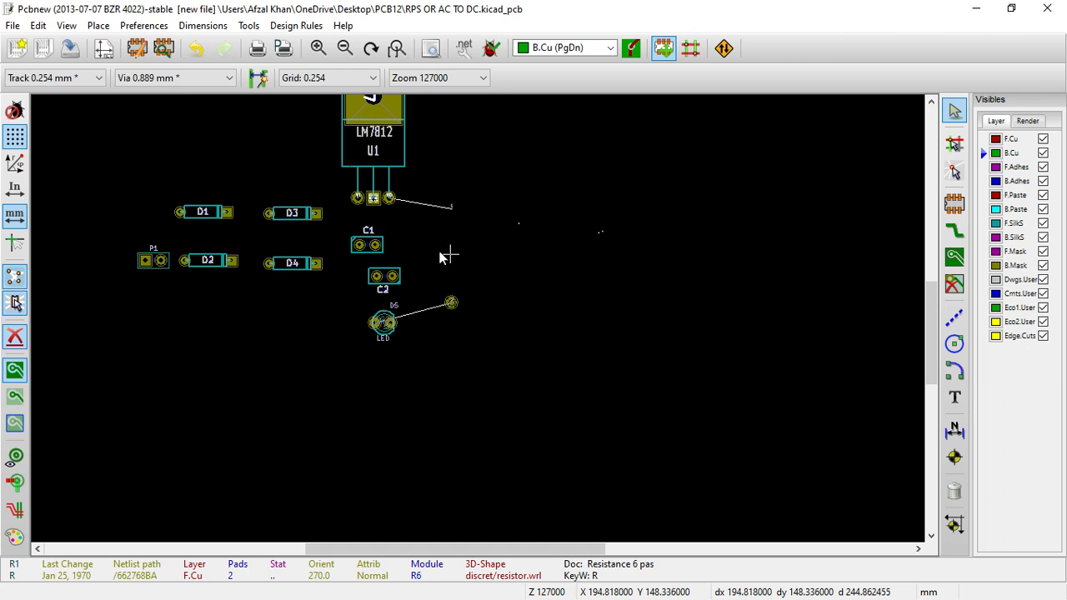
click(434, 254)
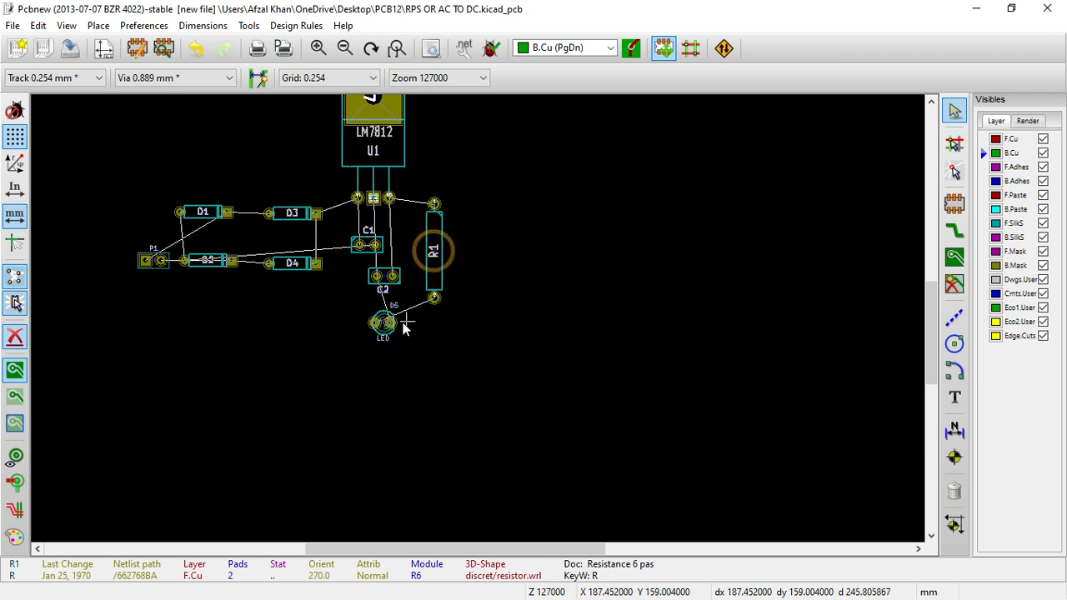
key(r)
key(r)
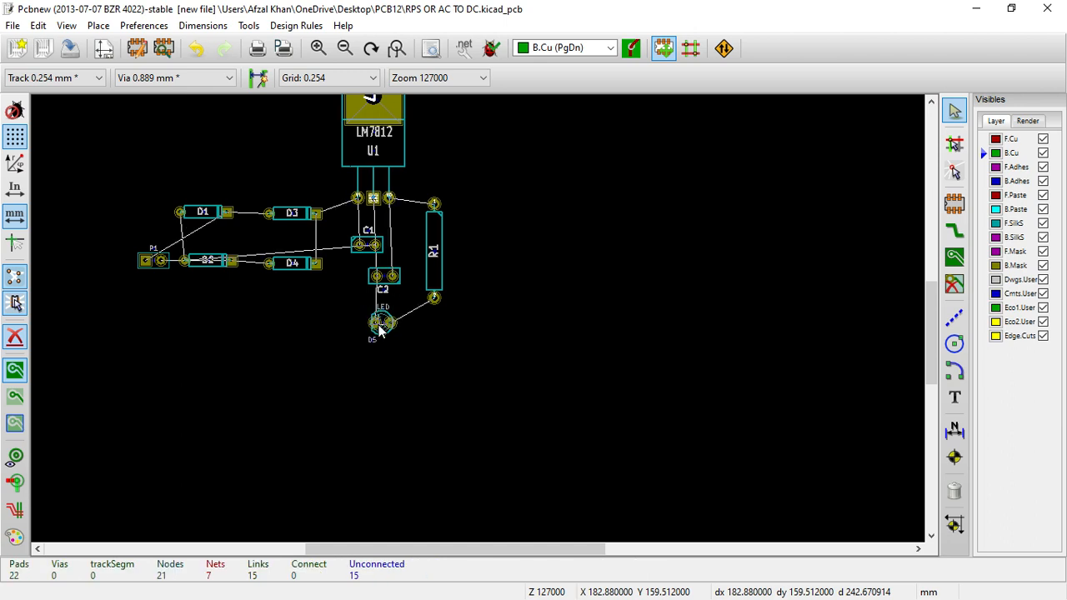
Rotate diode D1 in place so that it stands vertically with its GND pad on top.
scroll(477, 314, up, 1)
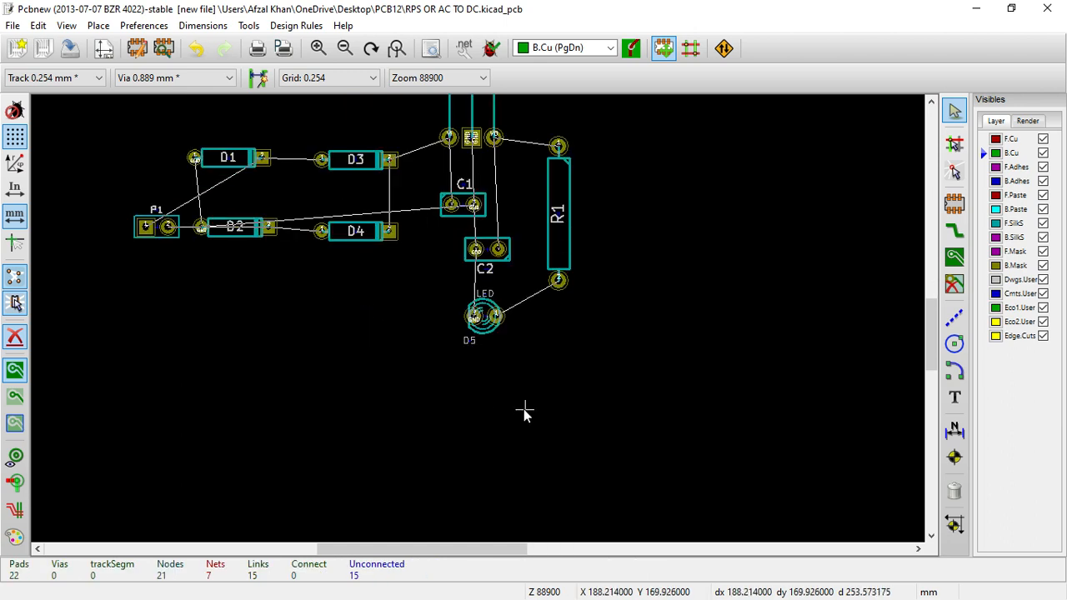
scroll(216, 265, up, 2)
scroll(479, 325, down, 2)
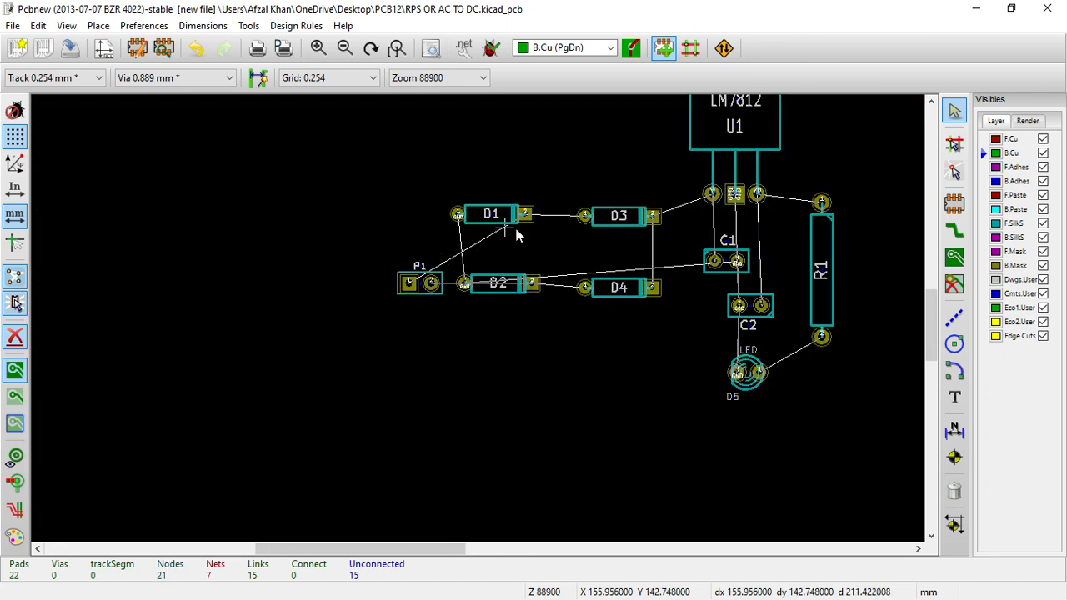
scroll(528, 310, up, 2)
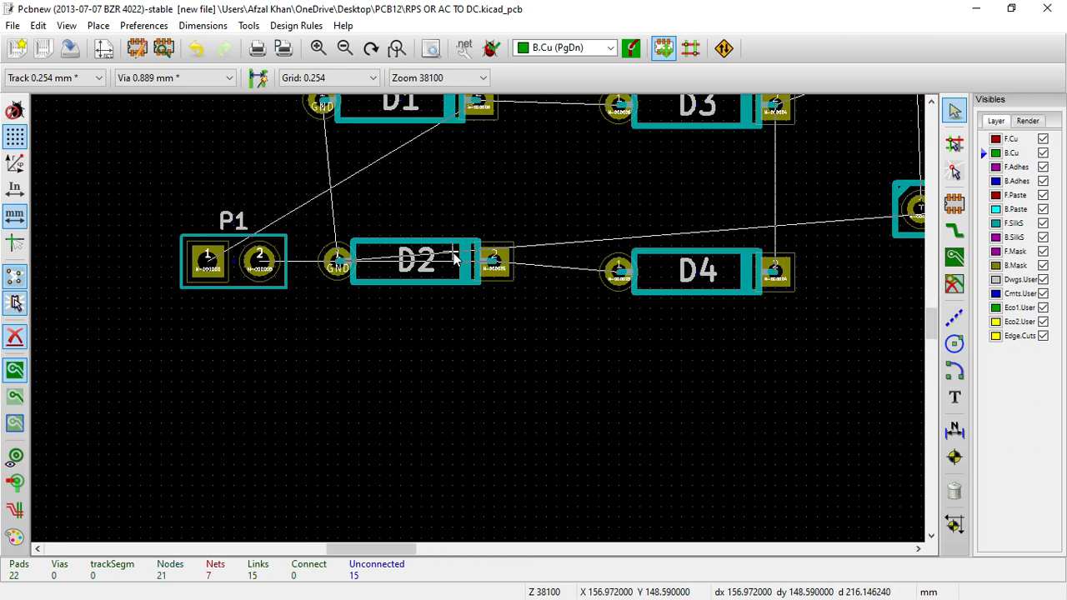
scroll(454, 259, down, 2)
scroll(480, 325, up, 1)
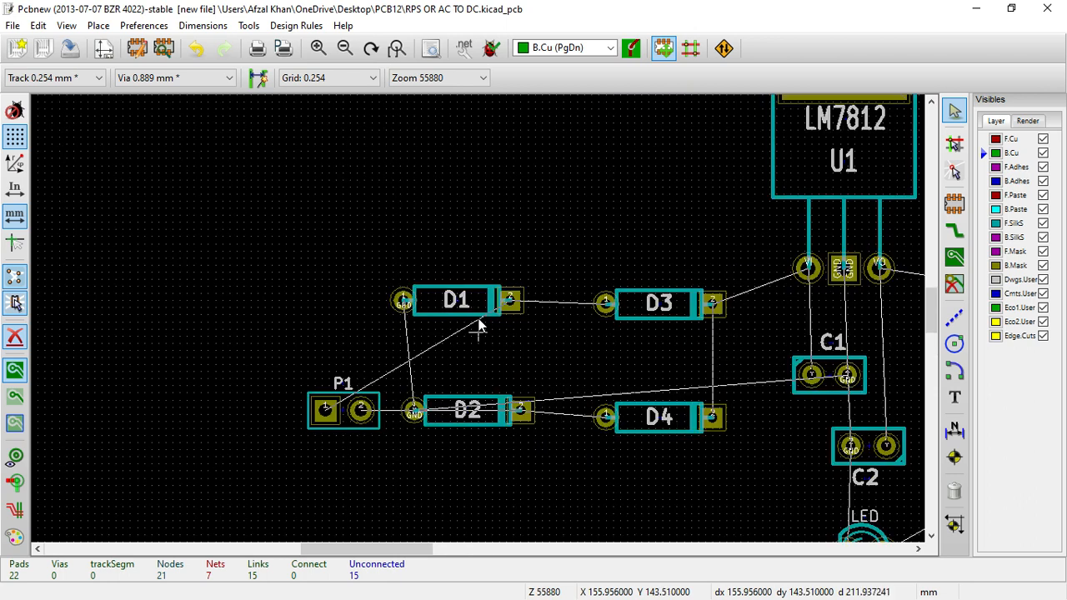
scroll(480, 325, down, 1)
scroll(670, 314, up, 1)
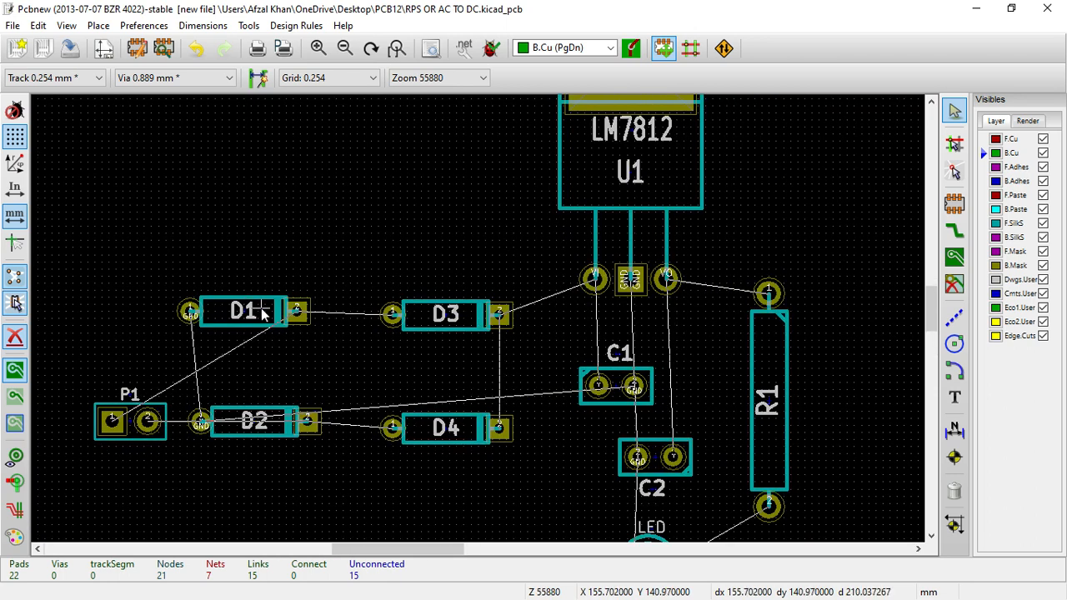
key(r)
key(r)
key(r)
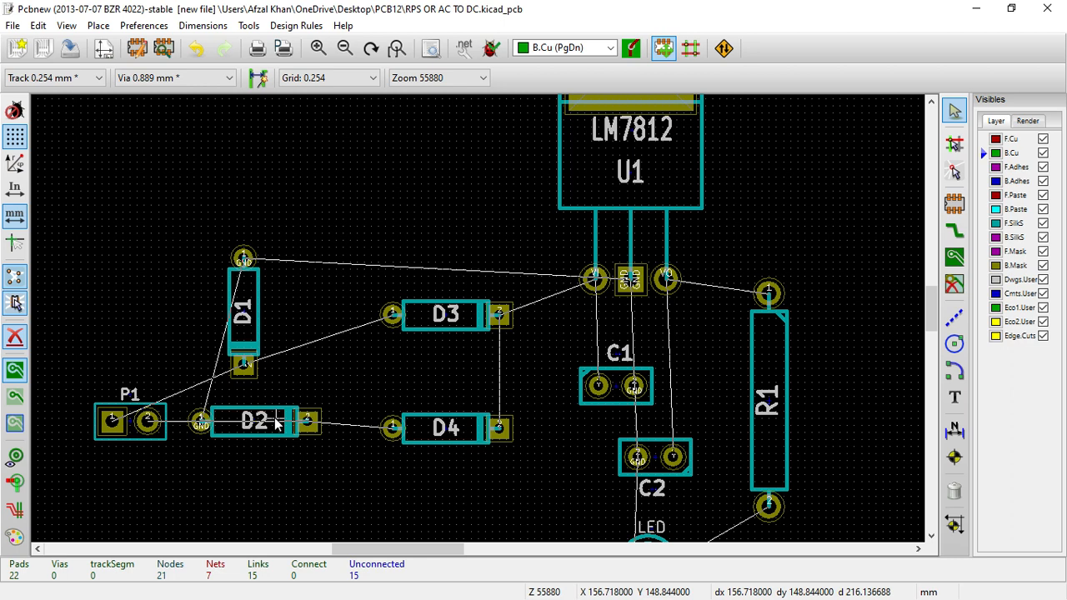
Rotate diode D2 to 270 degrees and place it to the right of D1, level with it.
key(m)
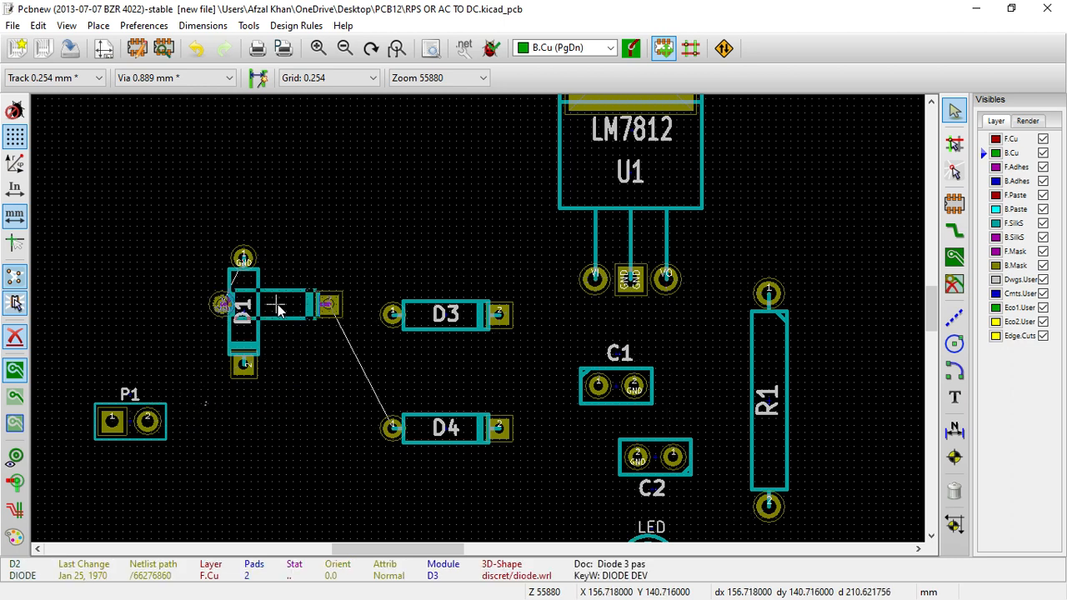
key(r)
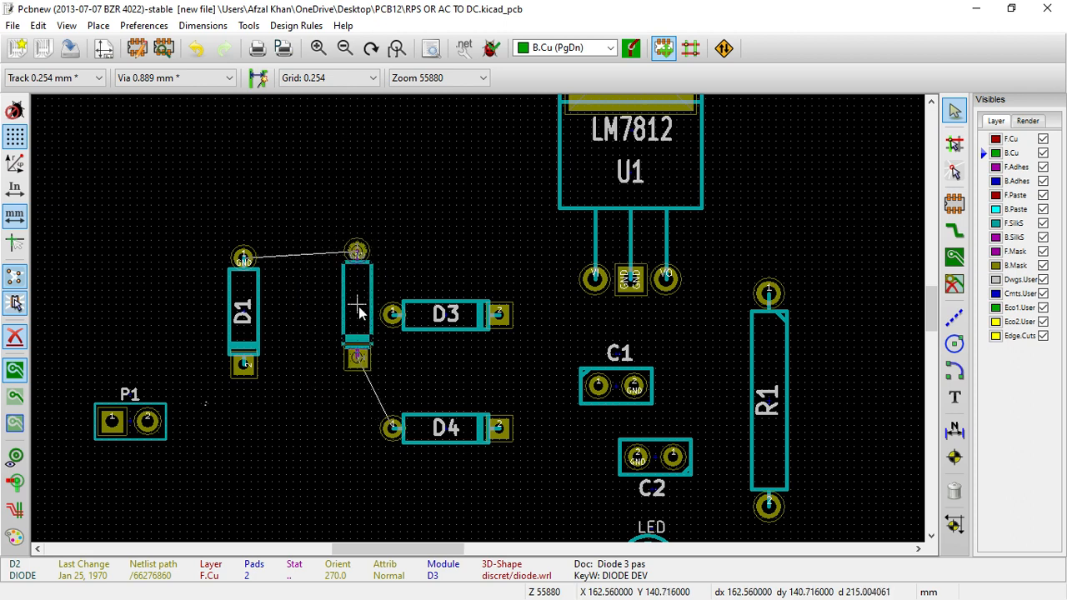
click(360, 313)
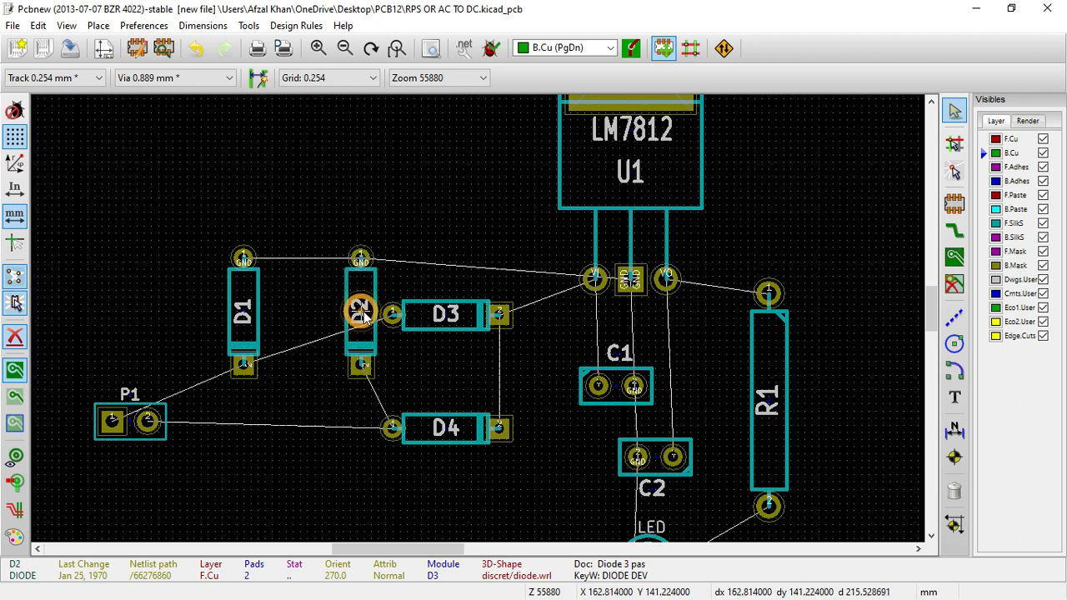
Place diode D3 horizontally below D1 and D2, and diode D4 to the right of D2's lower pad.
key(m)
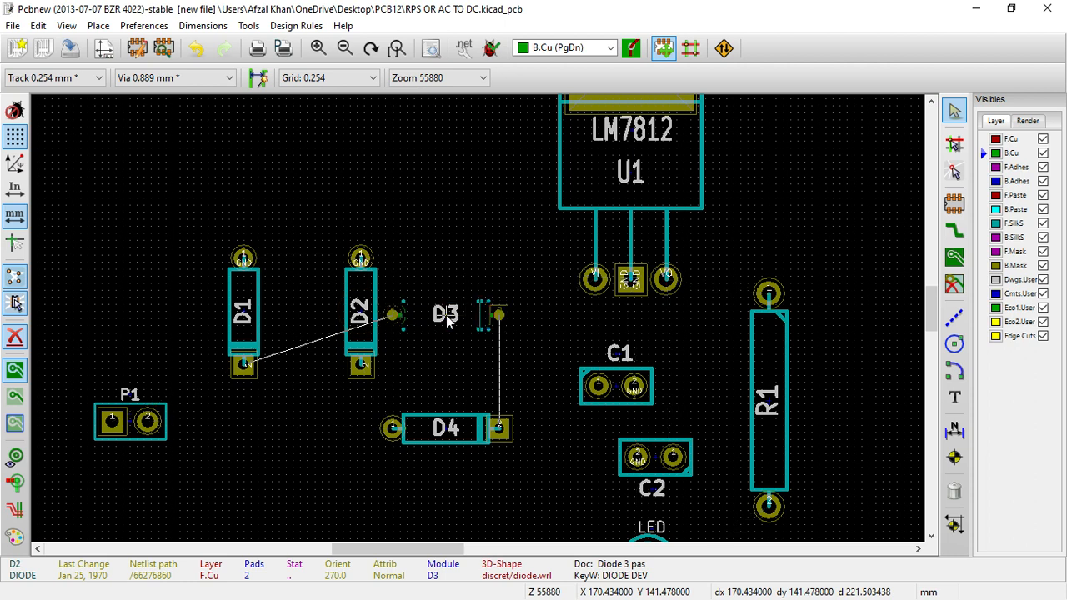
click(298, 449)
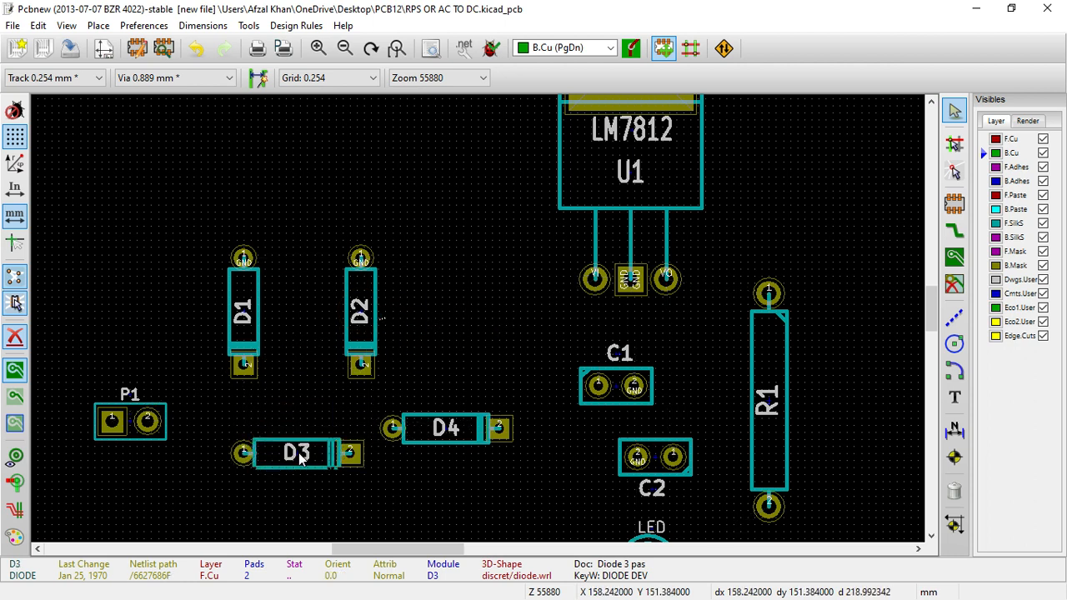
key(m)
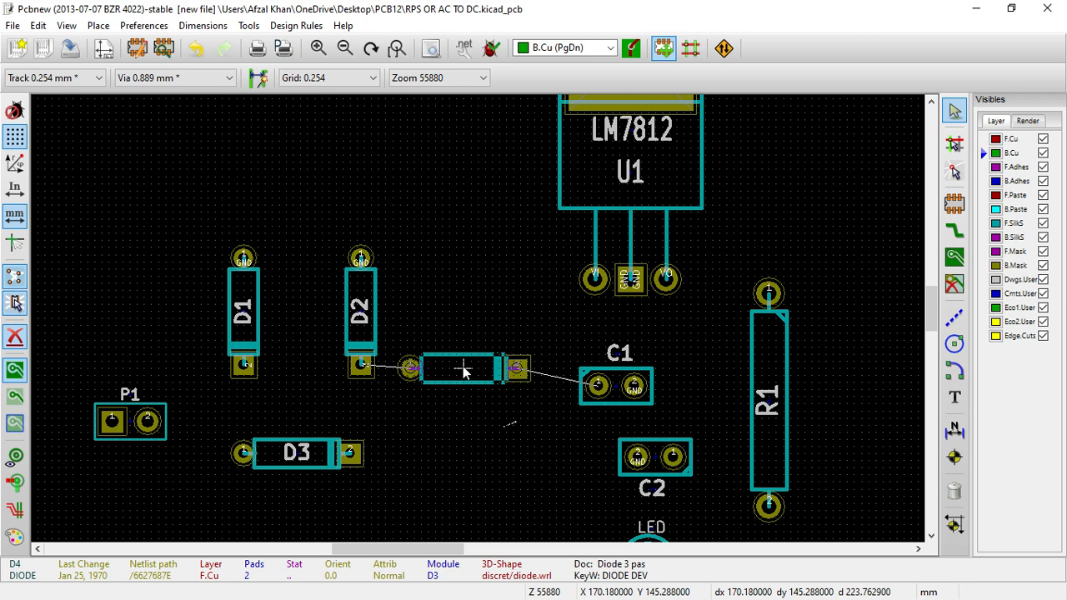
click(467, 371)
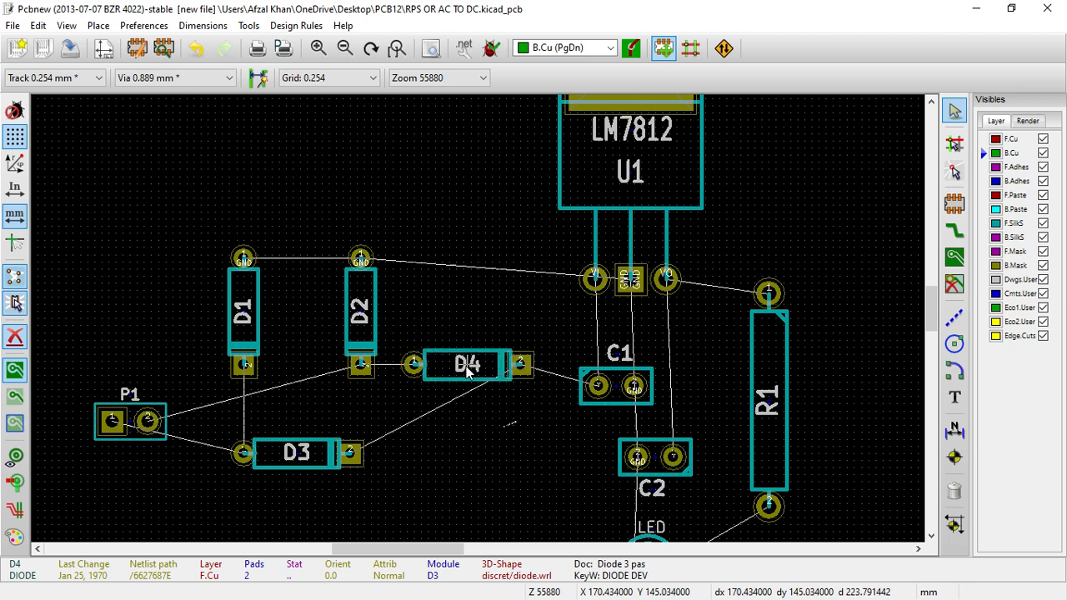
Move connector P1 into the gap between diodes D1 and D2 and diode D3, keeping it horizontal.
key(m)
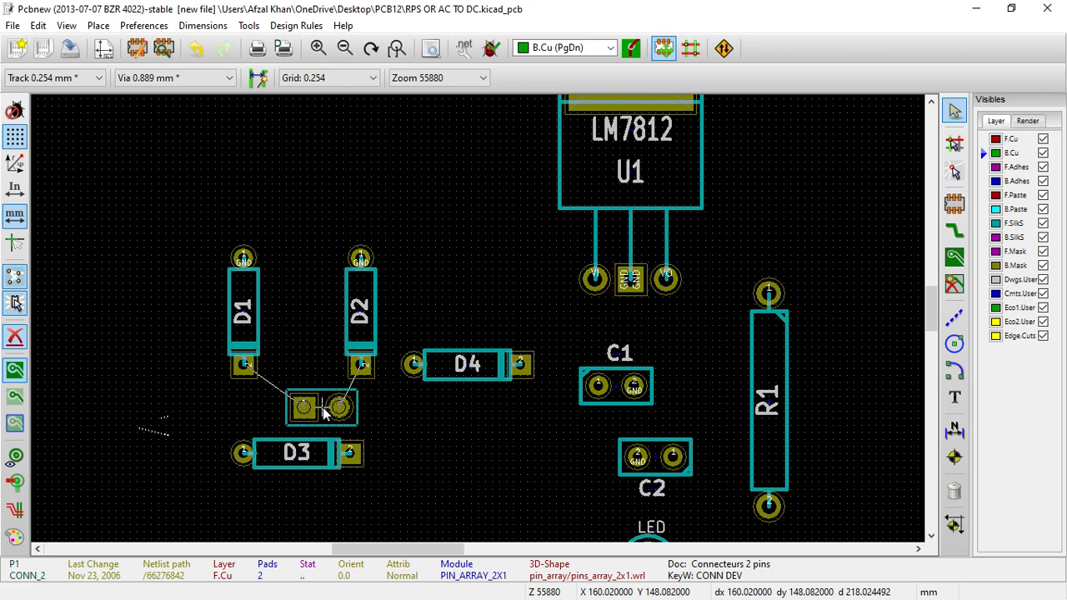
key(r)
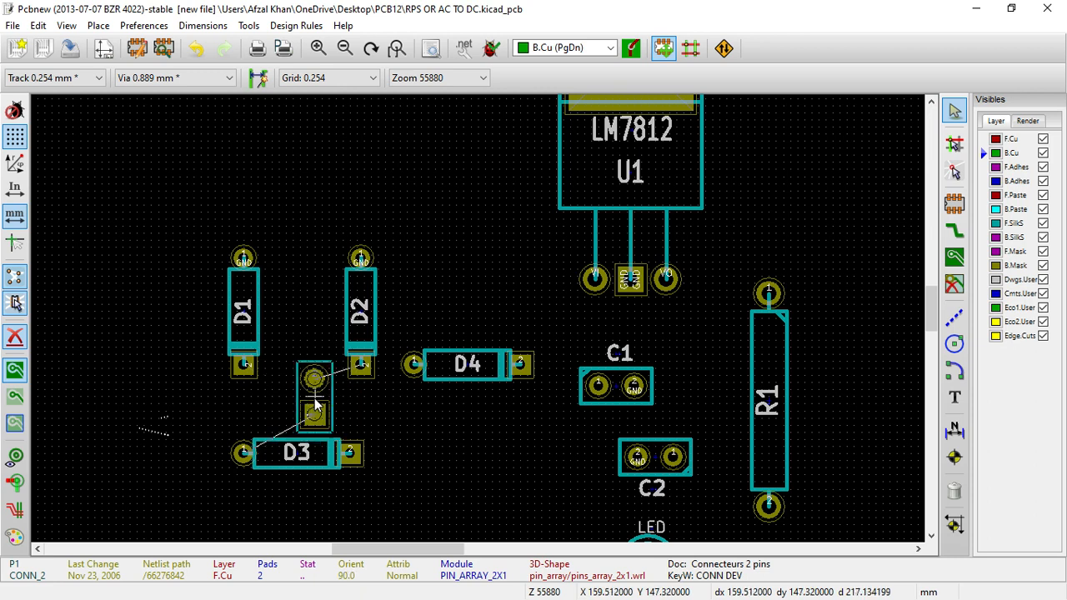
key(r)
key(r)
key(r)
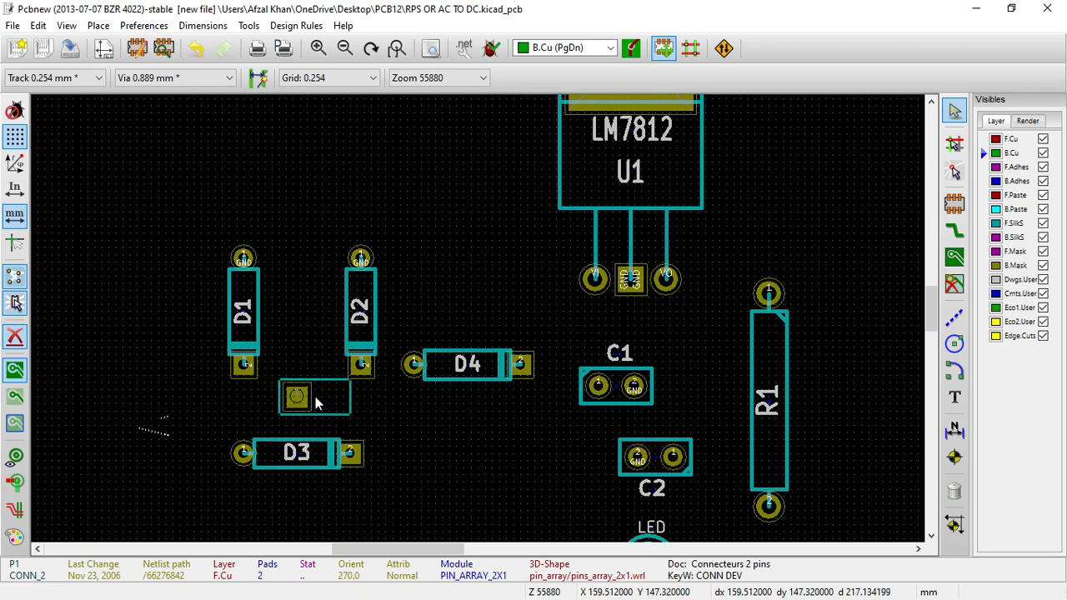
click(315, 410)
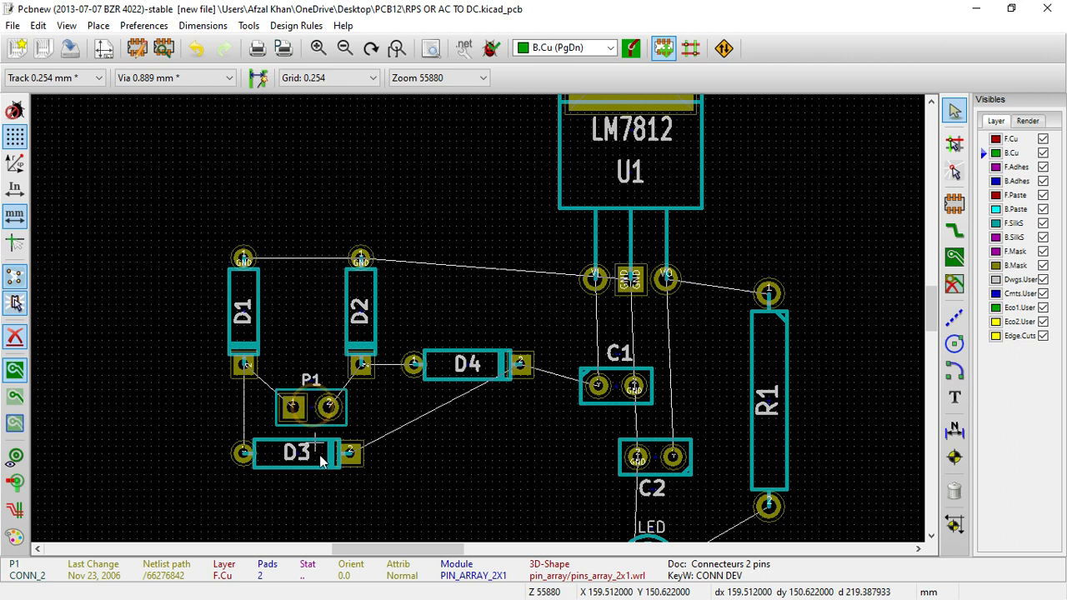
Shift diode D3 down and to the right, and lower connector P1 slightly into the space above it.
key(m)
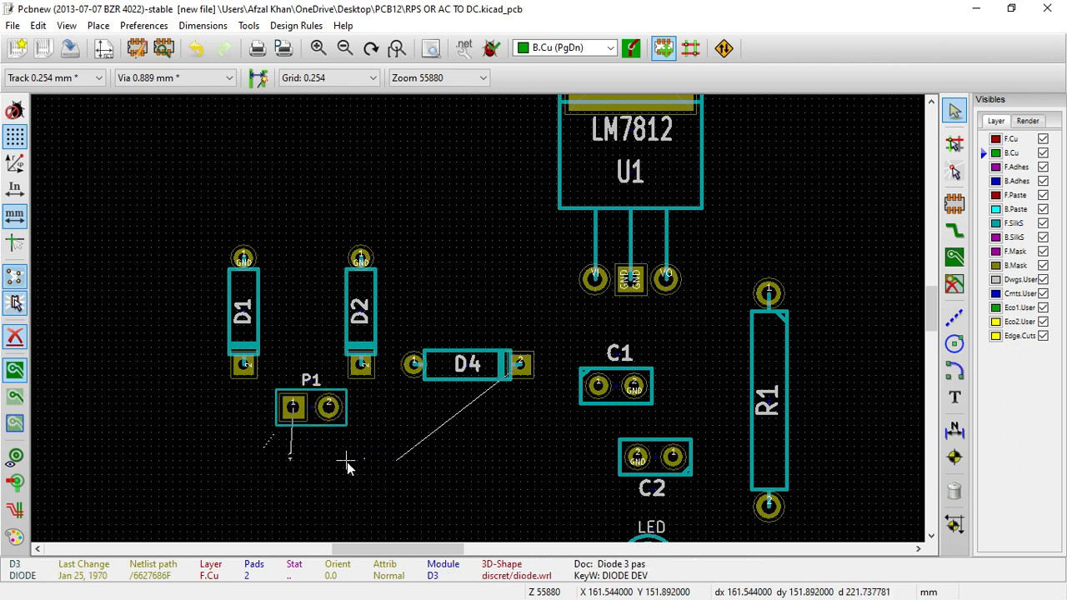
click(342, 475)
key(m)
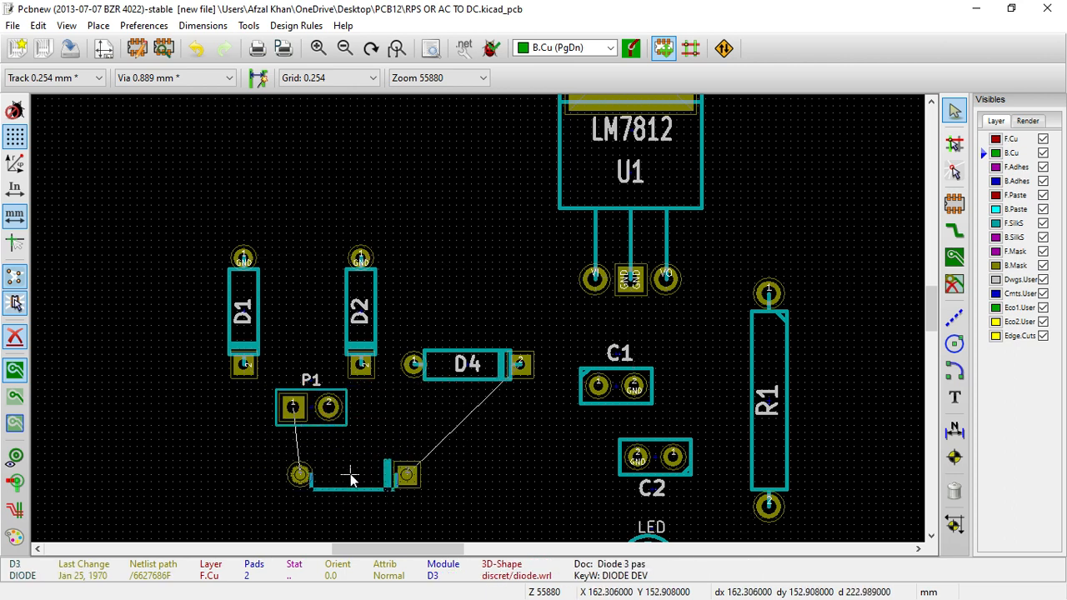
click(343, 477)
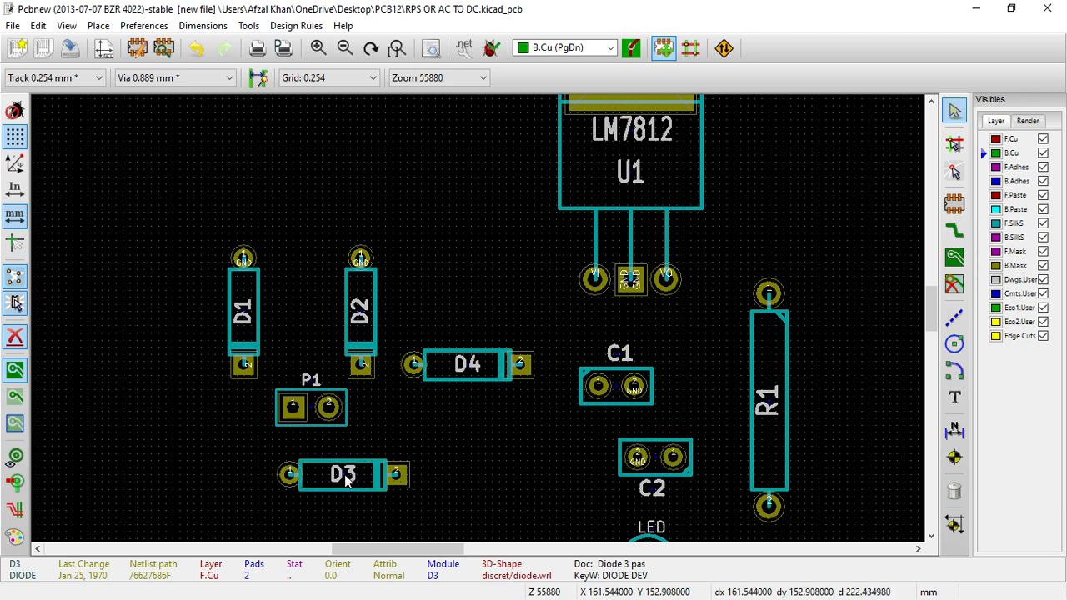
key(m)
click(317, 419)
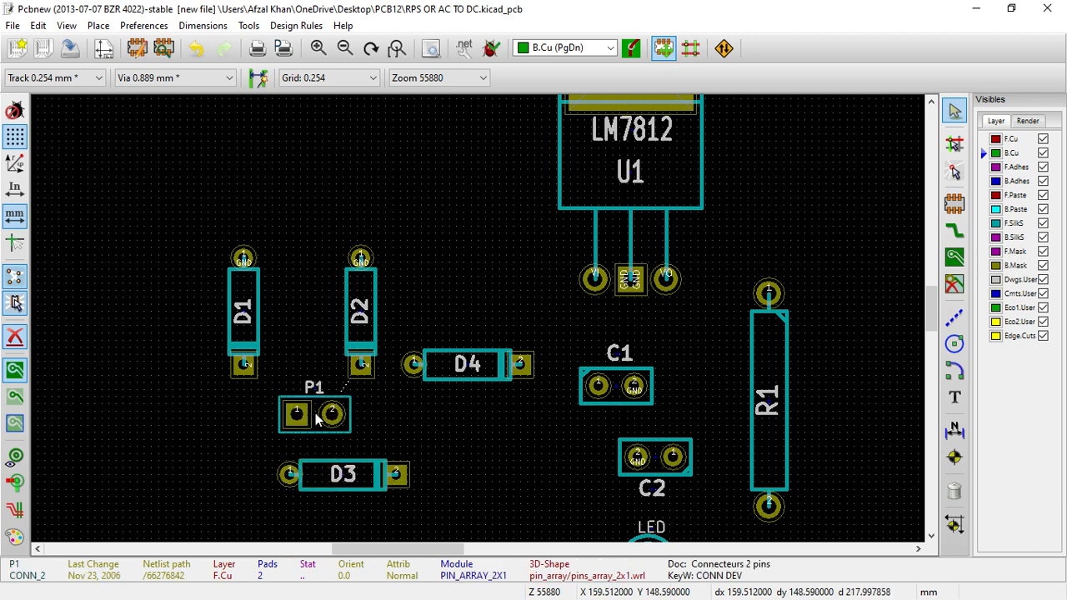
scroll(476, 443, down, 2)
scroll(480, 324, up, 2)
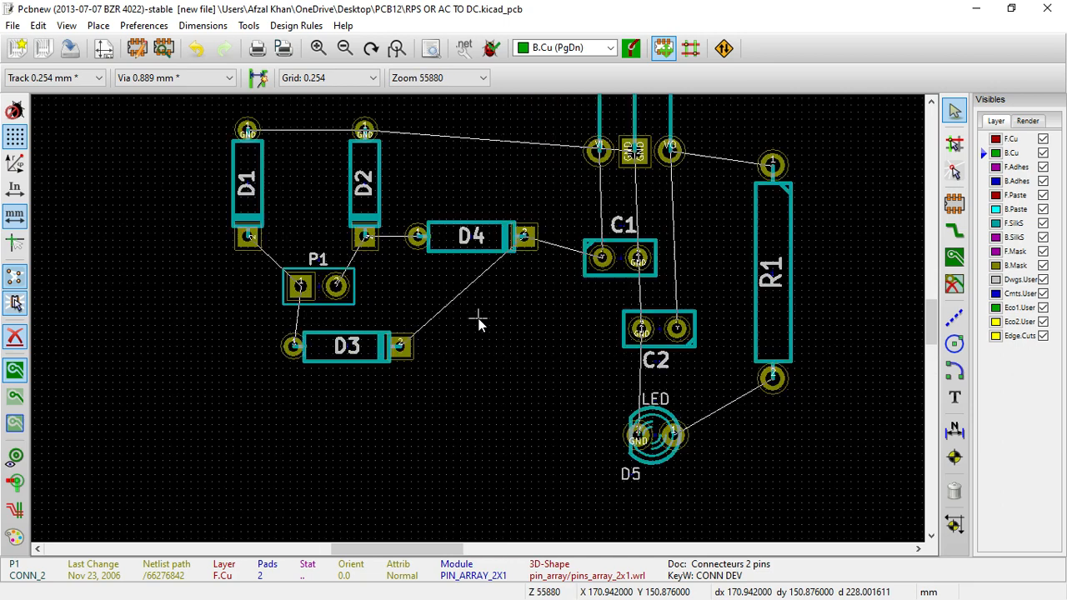
scroll(605, 281, up, 2)
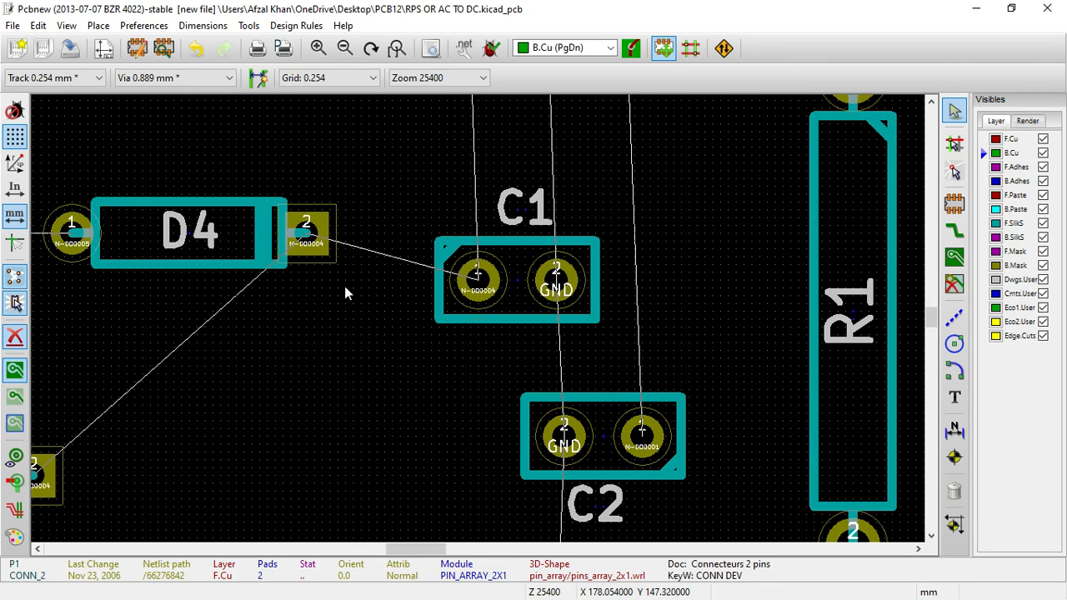
click(190, 240)
scroll(478, 324, down, 2)
scroll(480, 323, up, 3)
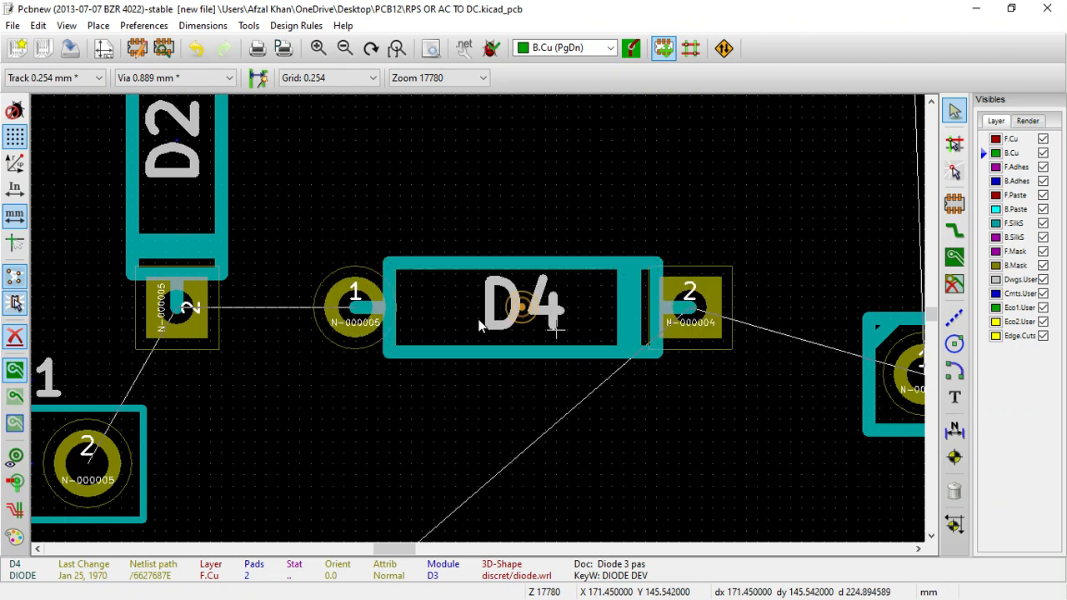
scroll(533, 310, down, 2)
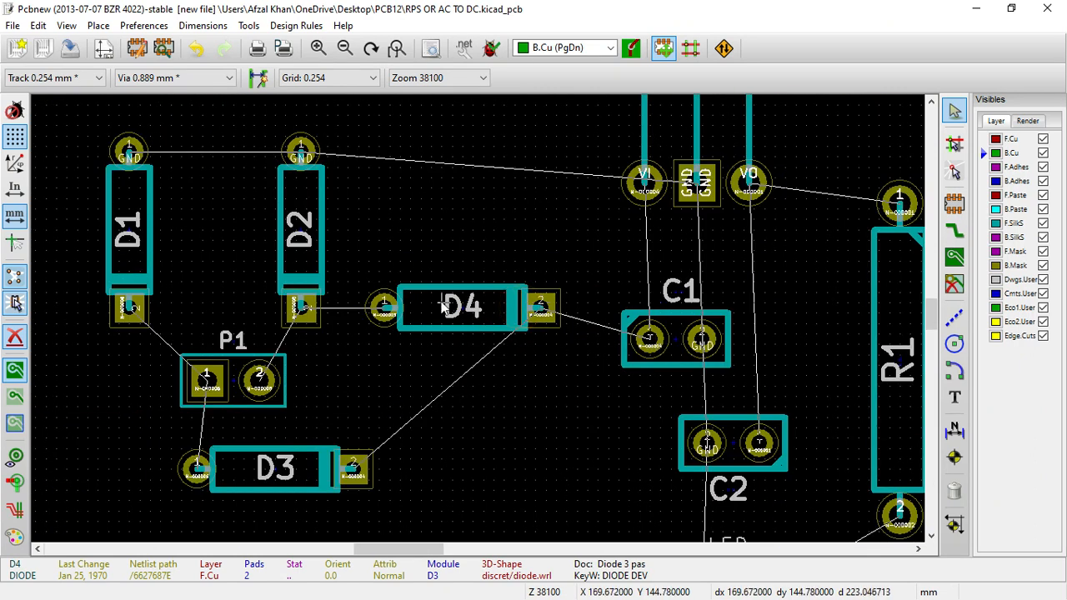
Rotate diode D4 to 270 degrees and place it with its upper pad level with D2's lower pad, to the right of D3.
key(r)
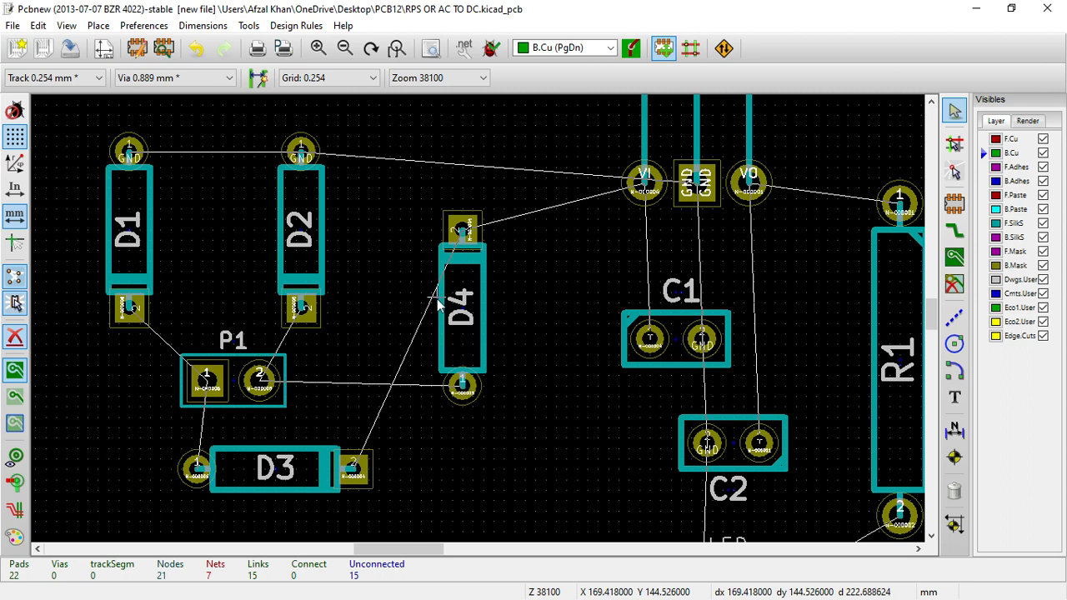
key(r)
key(r)
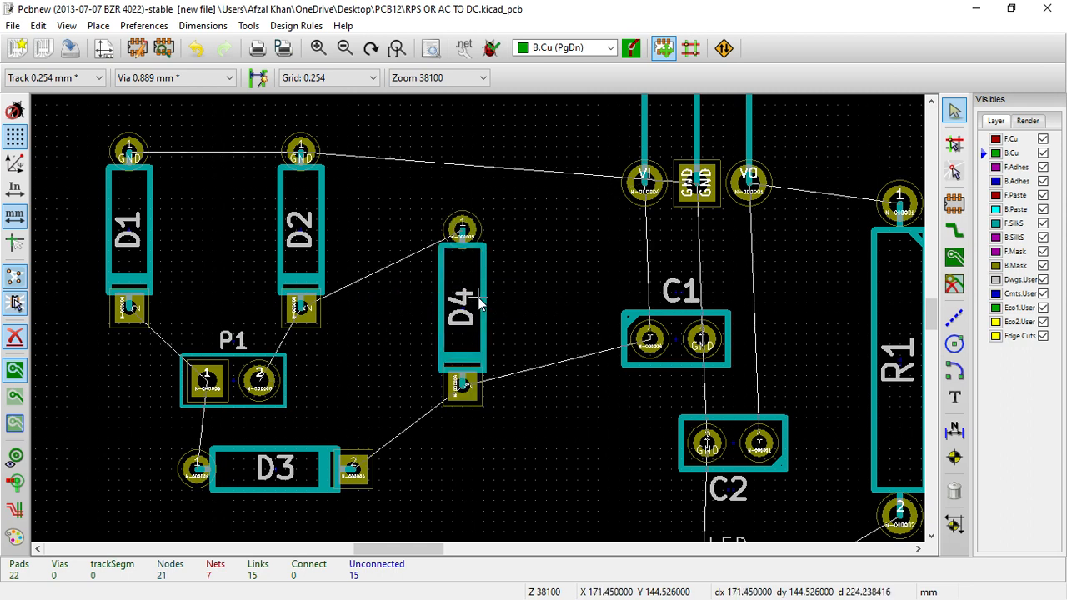
key(m)
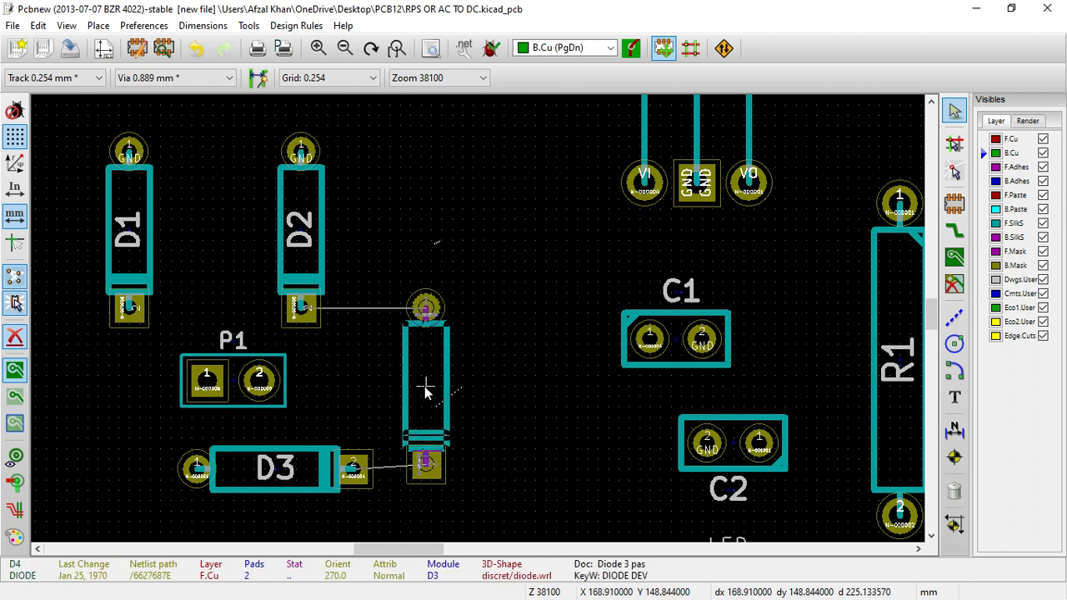
click(425, 386)
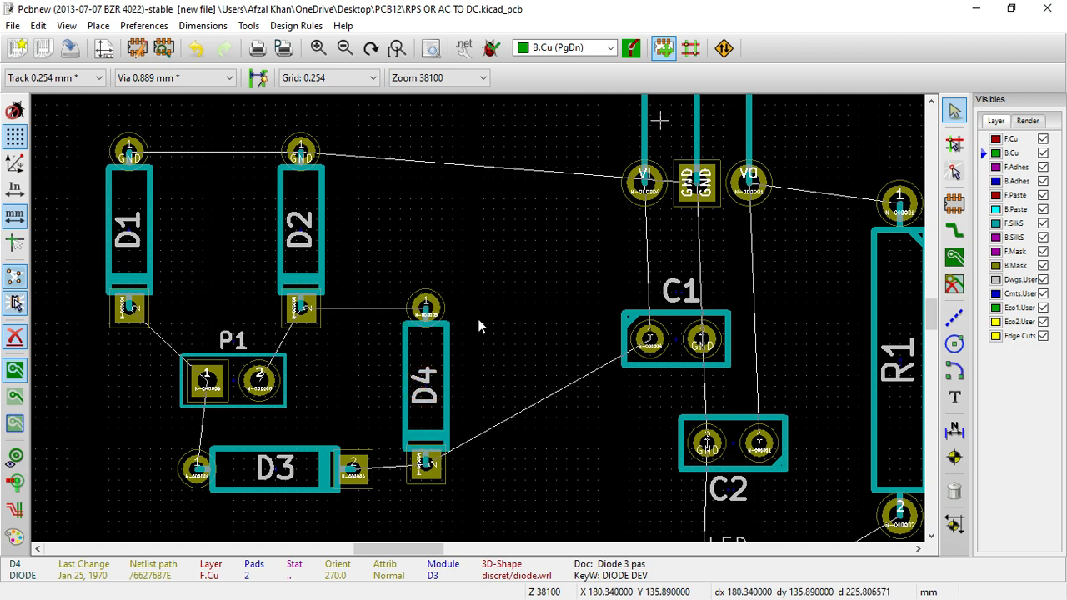
Move regulator U1 left, keeping it upright, so its pins sit just right of D2 with the VI pin directly above D4.
scroll(659, 119, down, 1)
key(m)
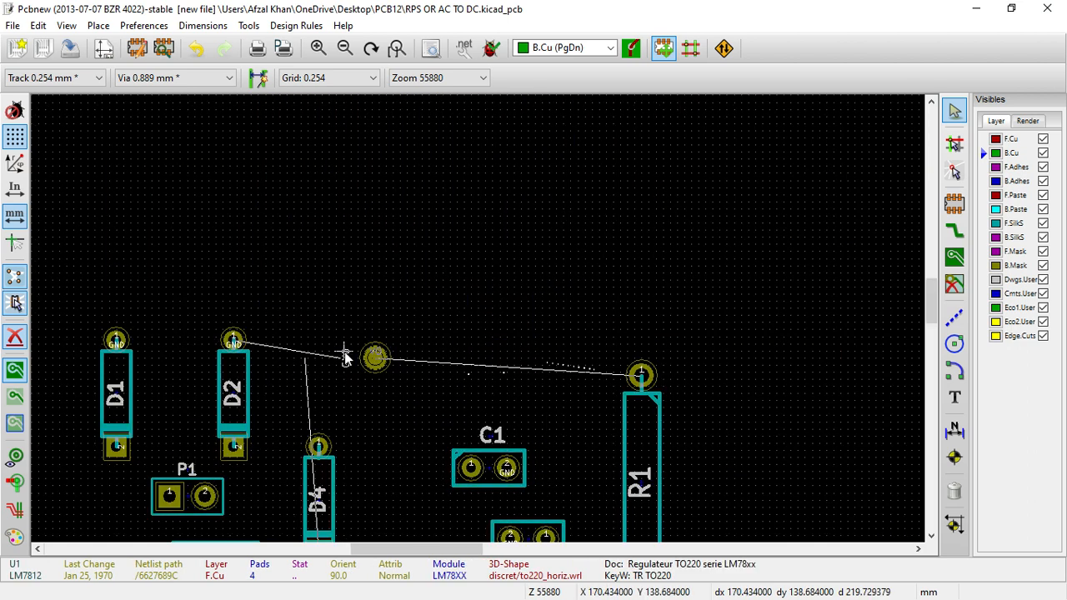
key(r)
key(r)
key(r)
key(r)
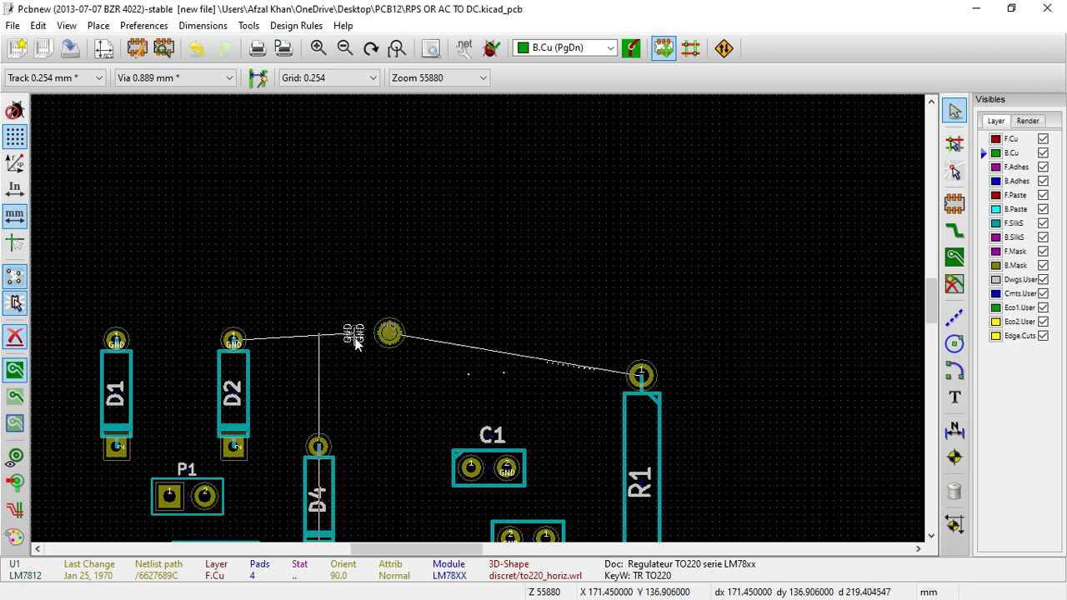
click(356, 352)
scroll(353, 348, down, 1)
scroll(519, 423, up, 1)
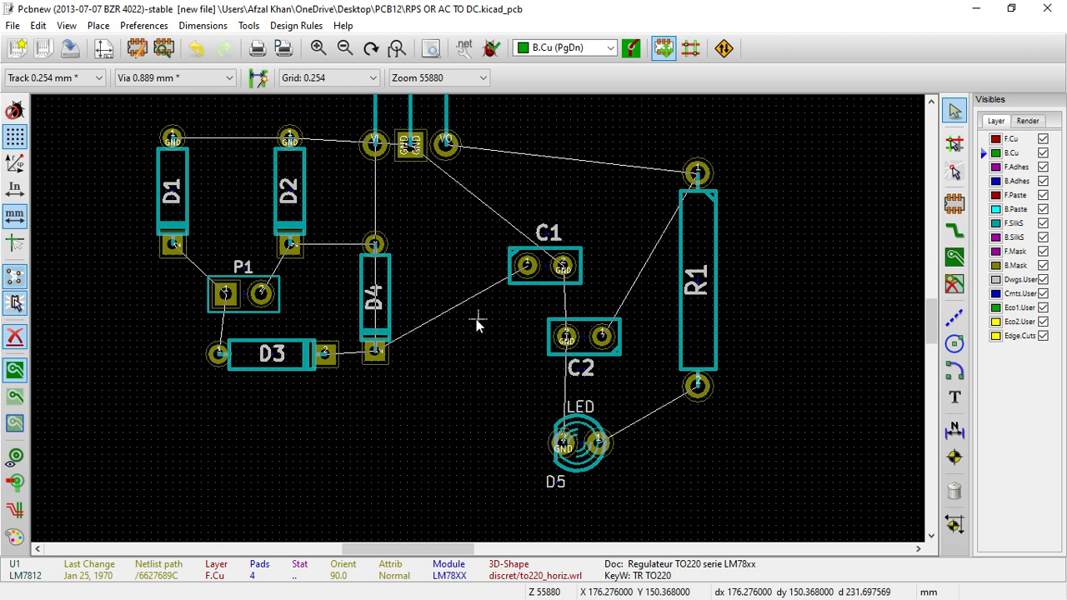
Shift connector P1 left under diode D1 and place diode D4 horizontally to the right of P1, above D3.
key(r)
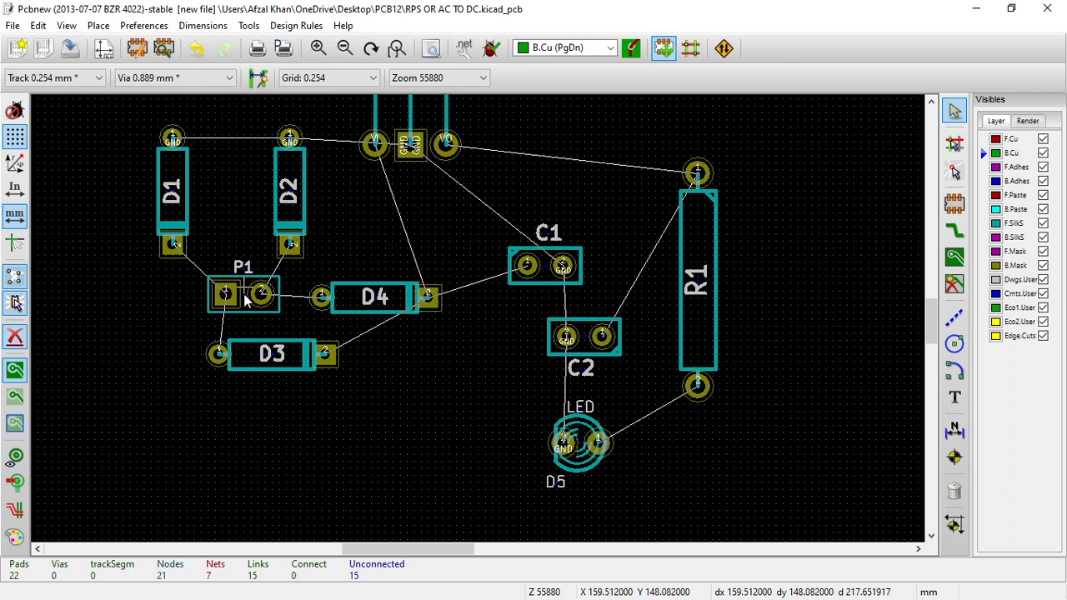
key(m)
click(191, 306)
key(m)
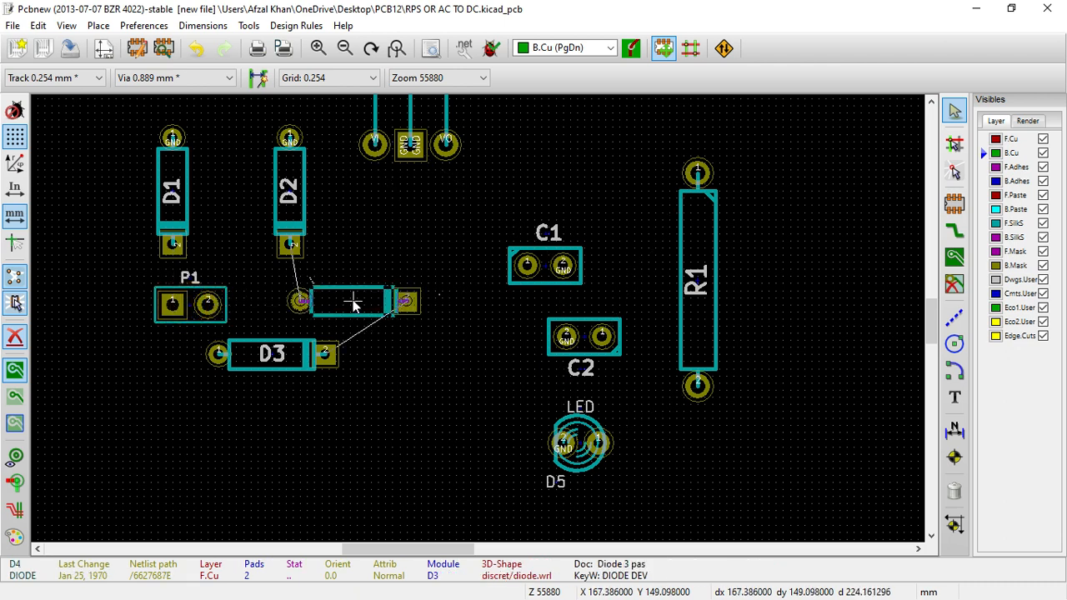
click(335, 302)
Align regulator U1's pins level with R1's upper pad and place capacitor C1 directly below U1's VI and GND pins.
key(m)
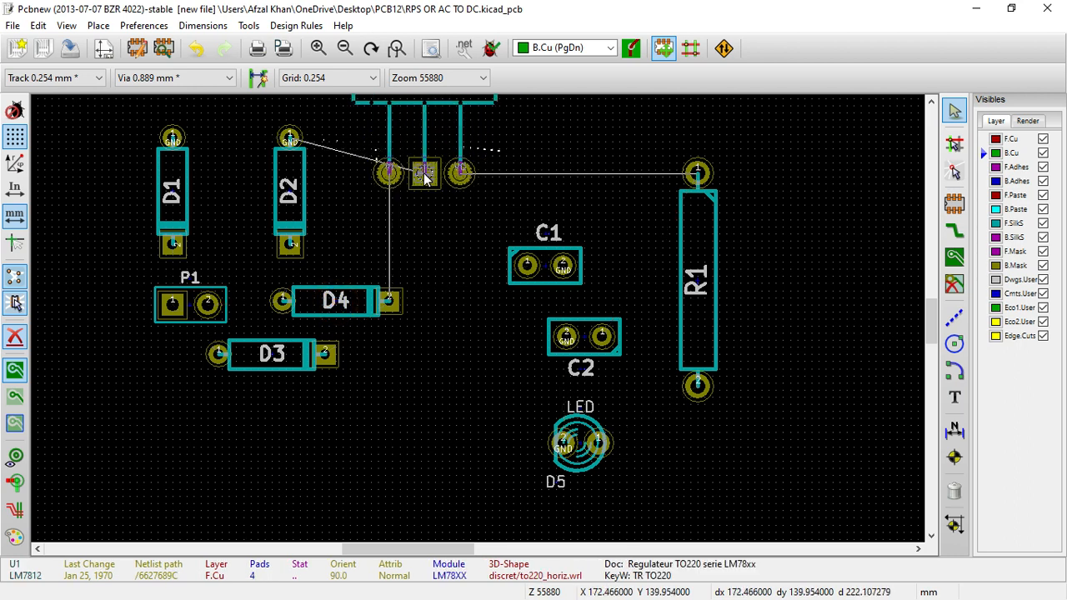
click(424, 173)
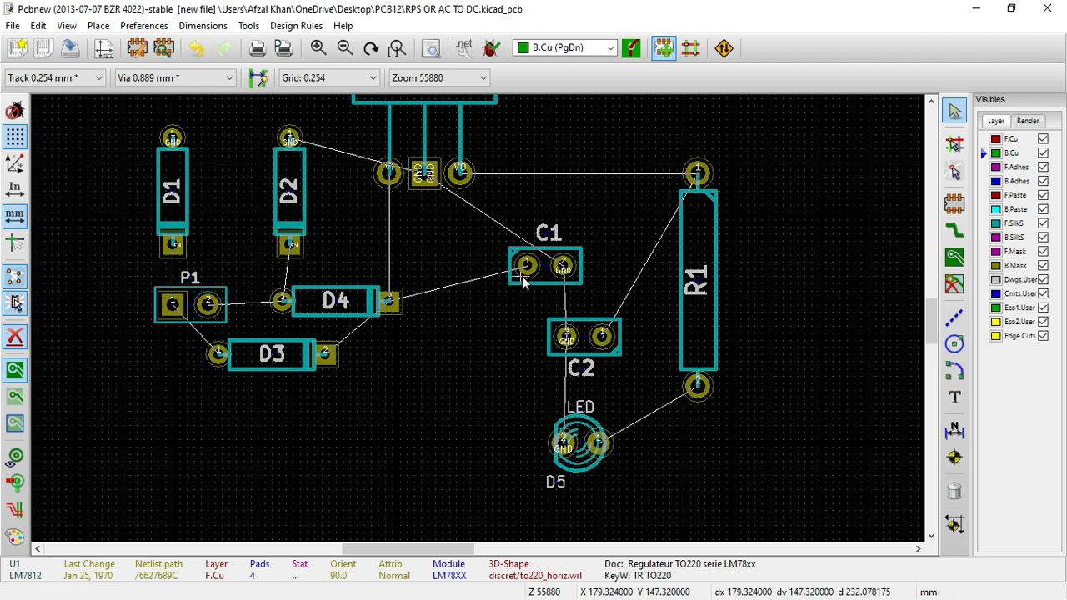
key(m)
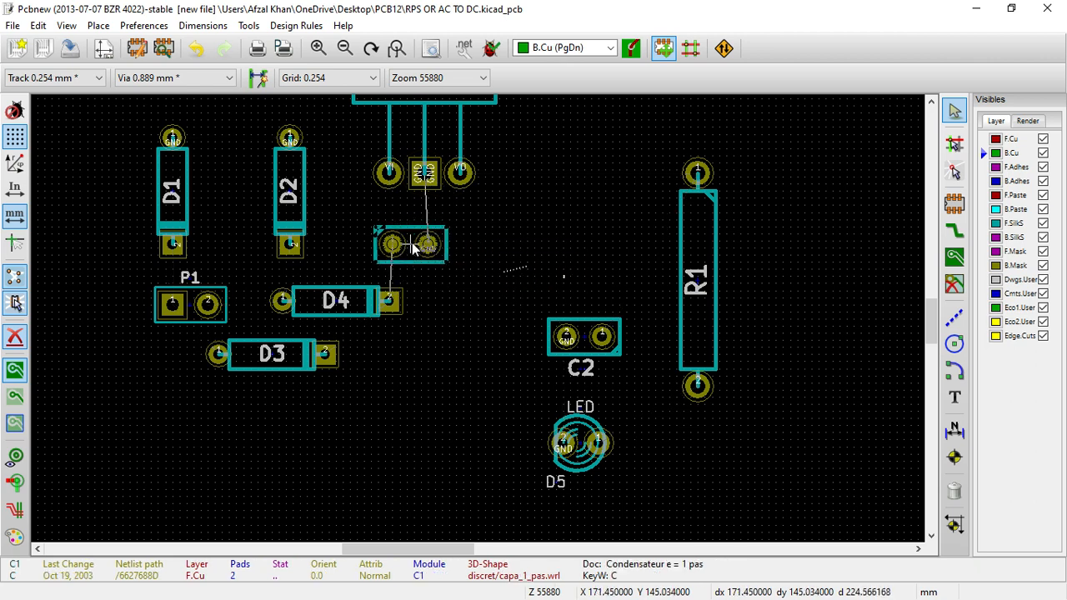
click(409, 239)
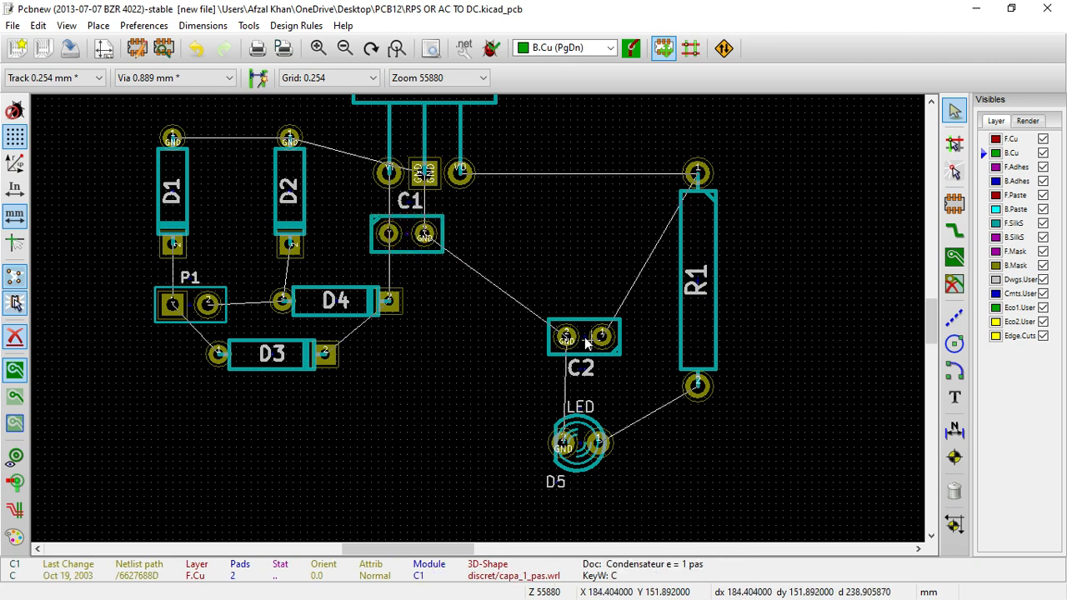
Place capacitor C2 below C1, in line with U1's GND and VO pins, and move resistor R1 left, close to the capacitors.
key(m)
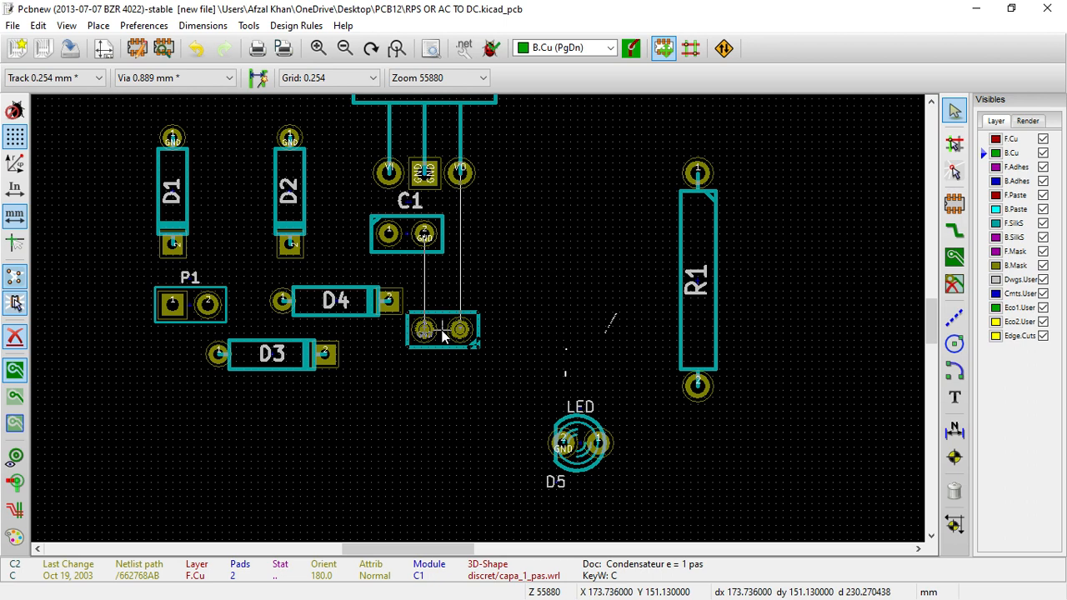
click(442, 334)
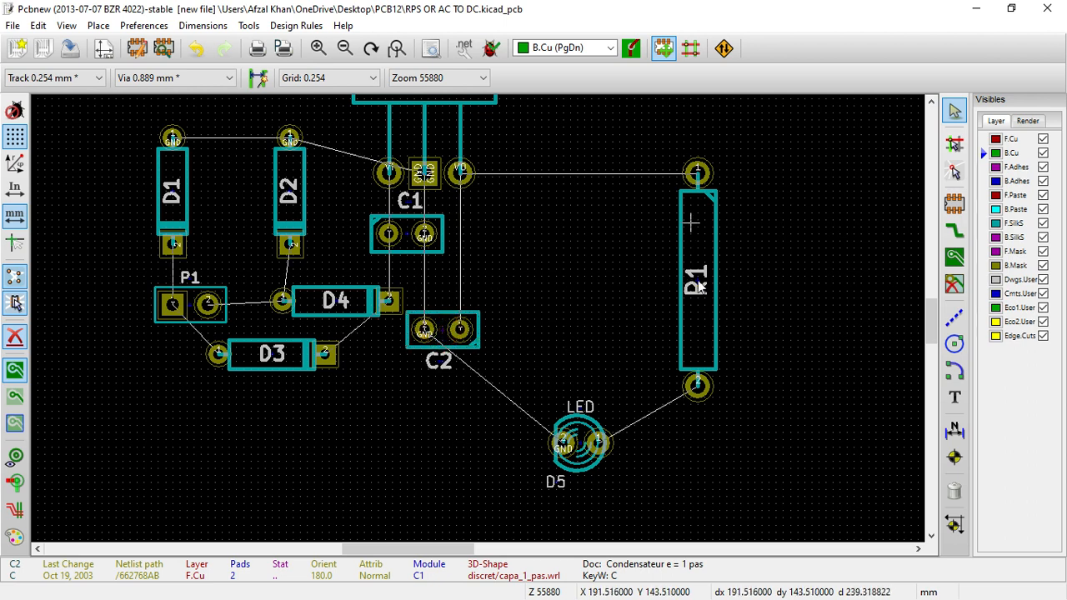
key(m)
click(533, 282)
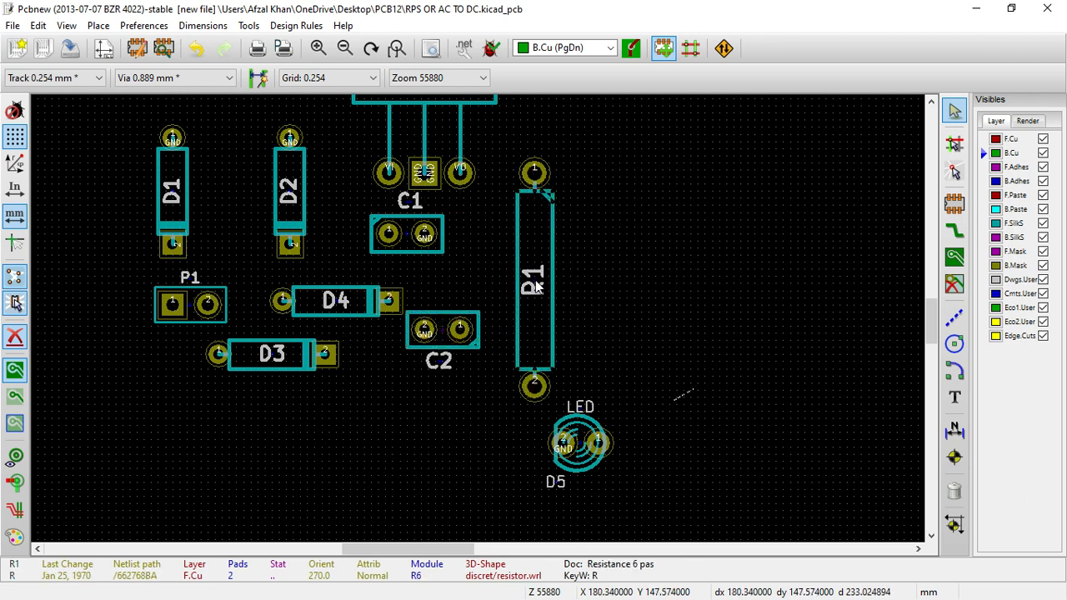
Nudge diode D4 slightly left and capacitor C2 slightly down.
key(m)
click(326, 310)
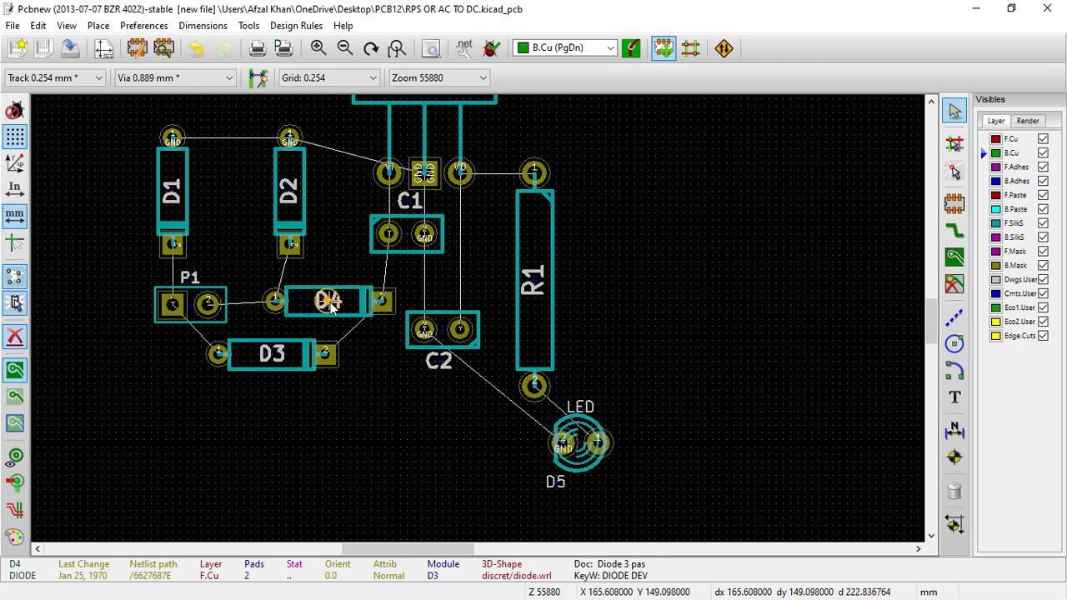
key(m)
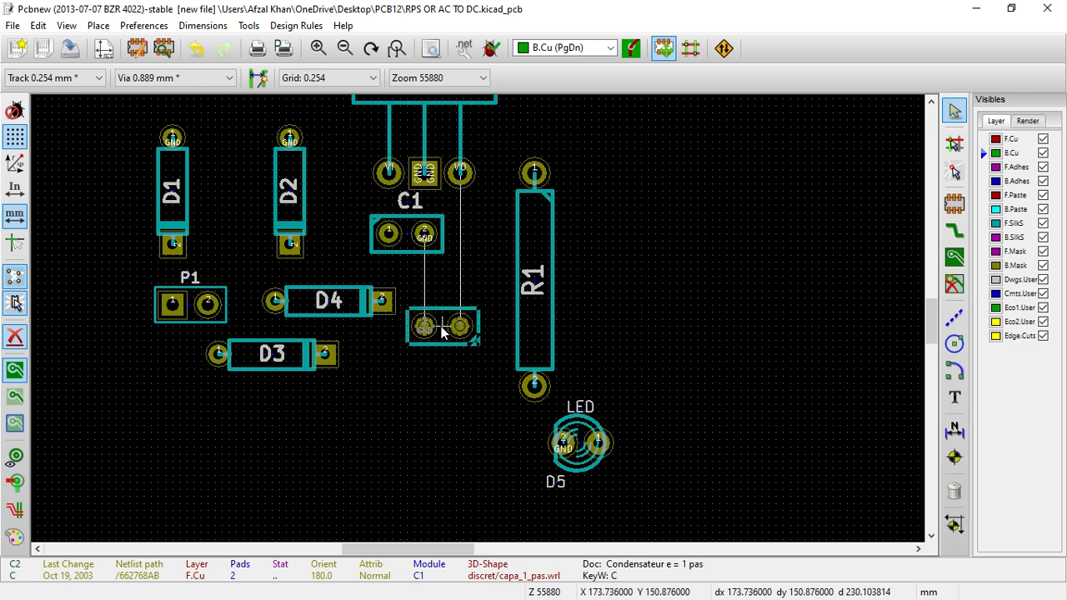
click(442, 336)
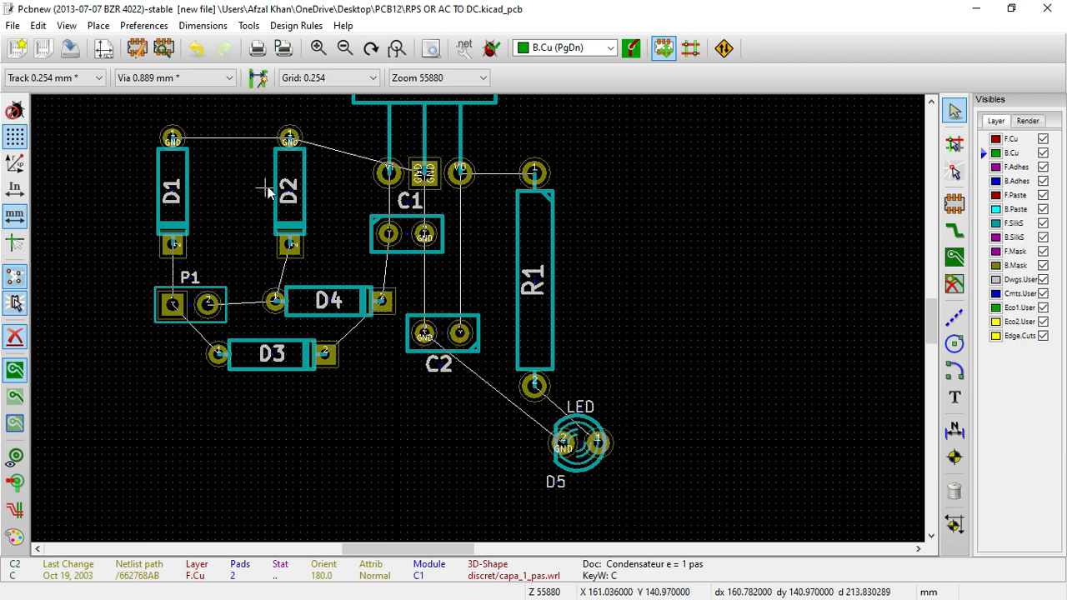
Shift diode D2 left, keeping it level with D1, and move diode D4 left, closer to connector P1.
key(m)
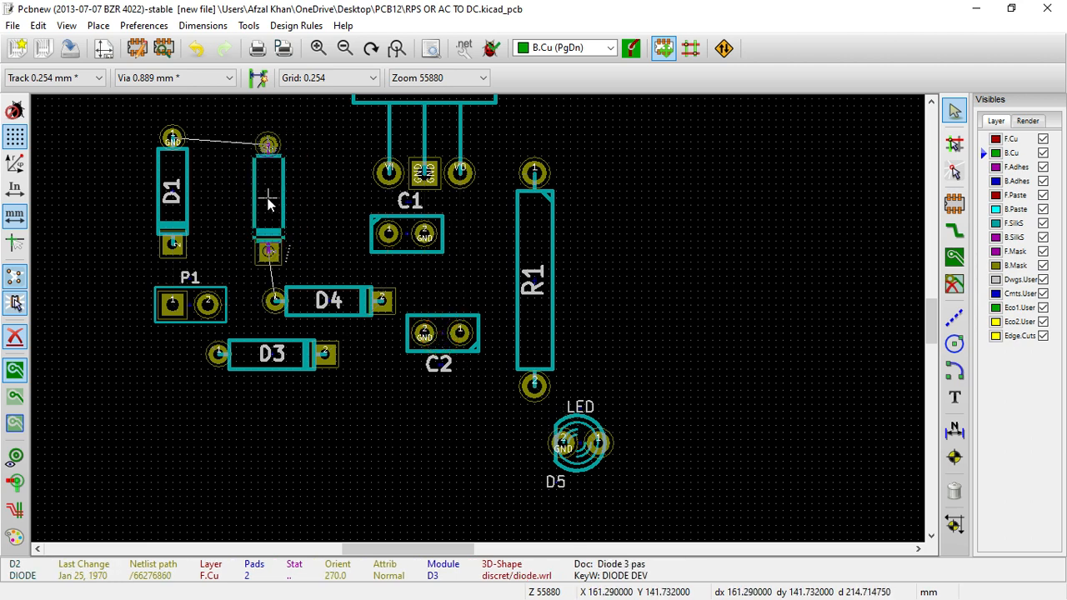
click(271, 199)
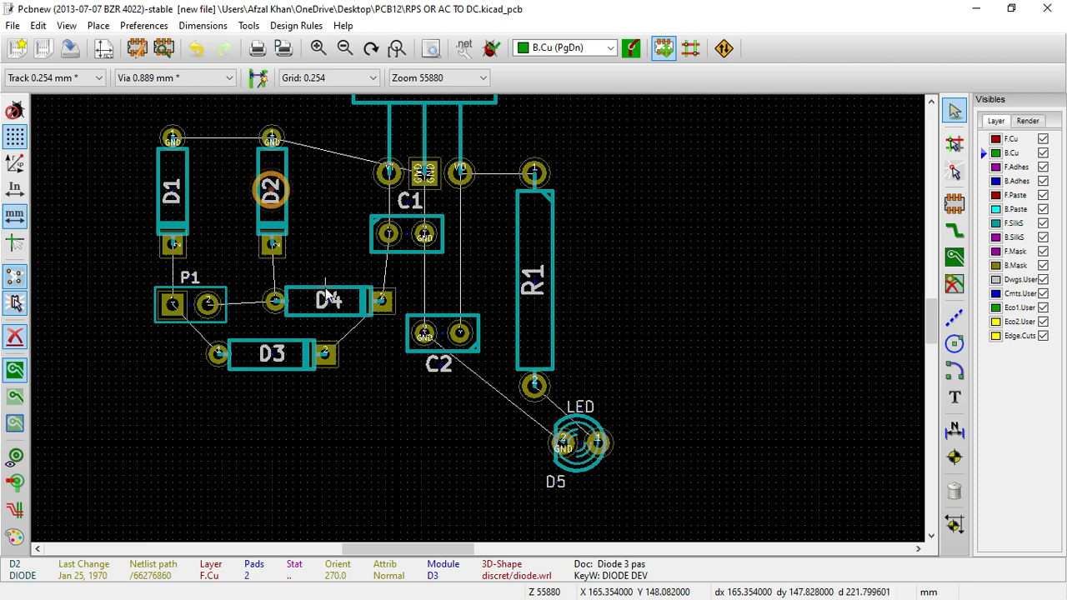
key(m)
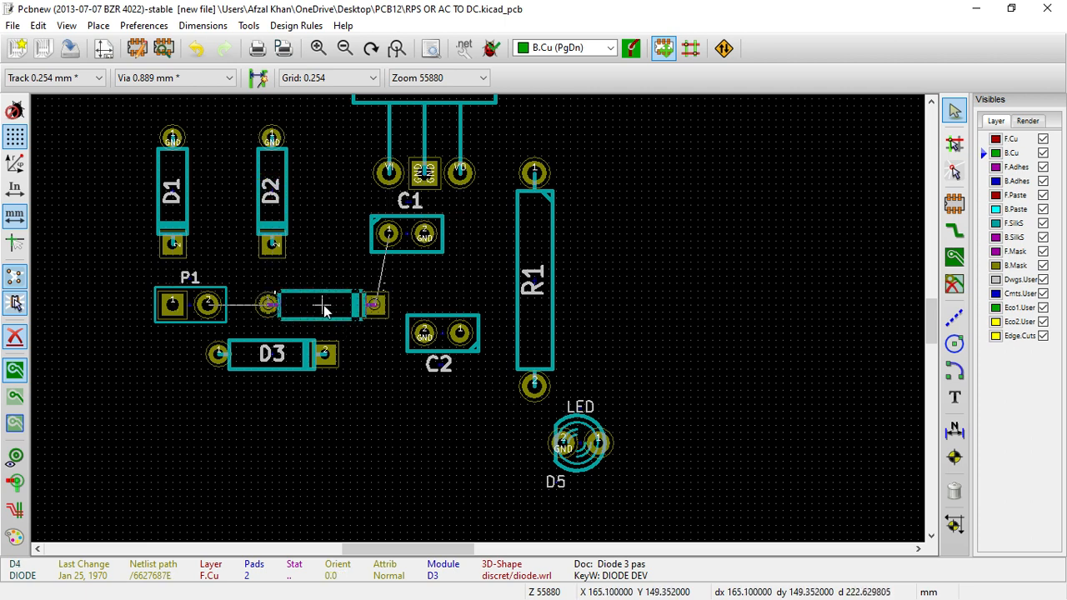
click(307, 306)
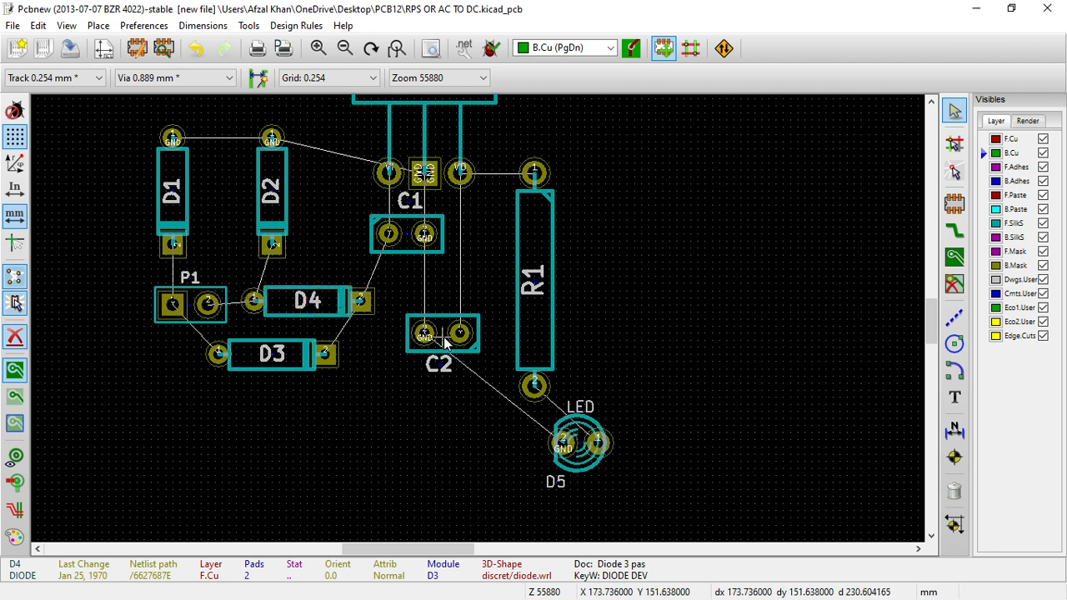
Place LED D5 below capacitor C2, beside R1's lower pad, and raise C2 to leave room above the LED.
key(m)
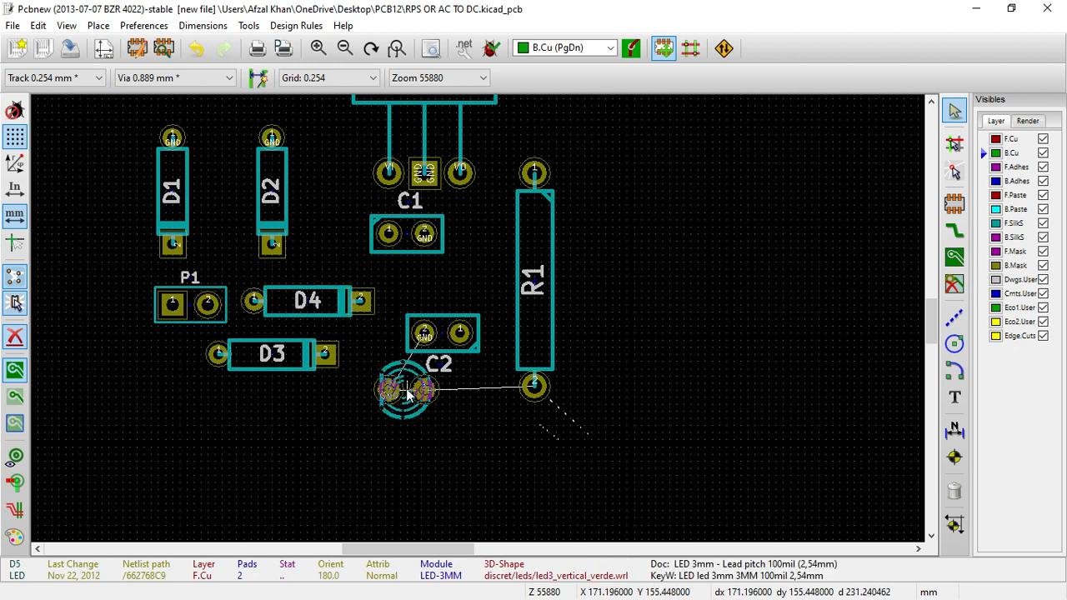
click(448, 397)
key(m)
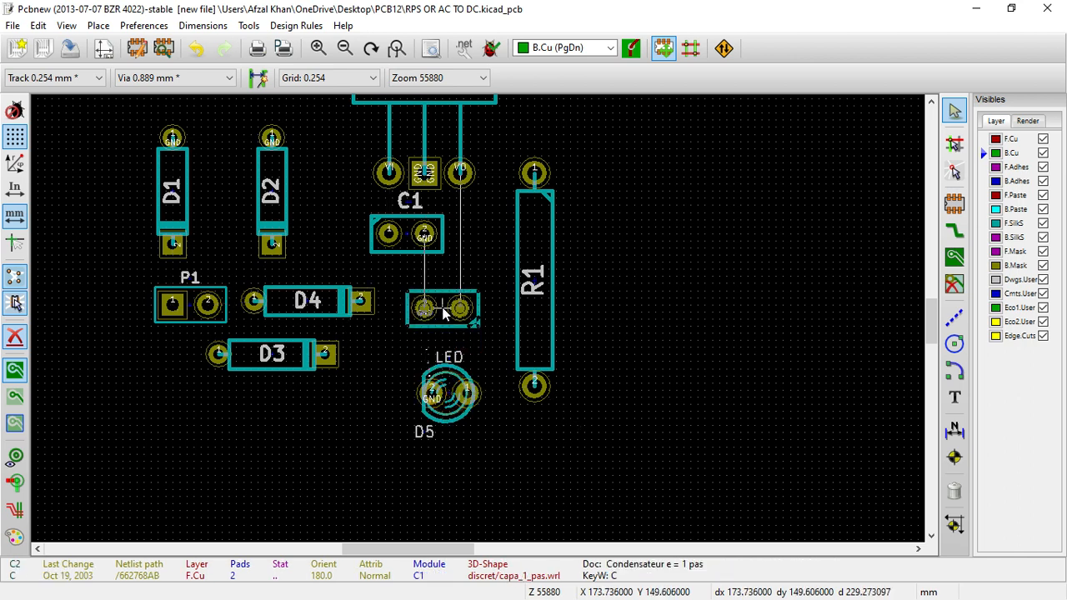
click(442, 313)
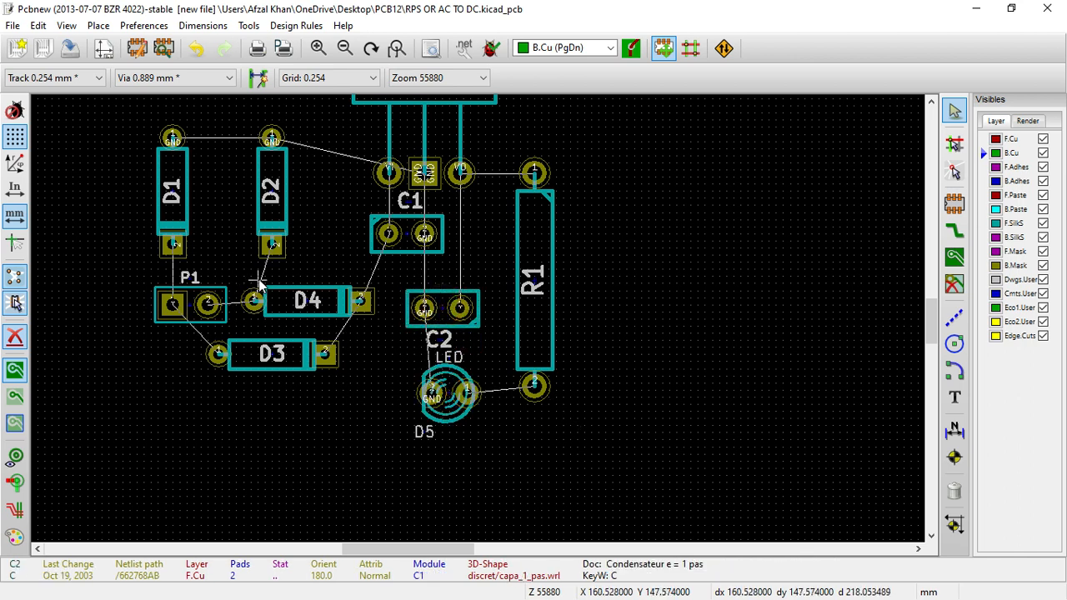
scroll(476, 317, up, 1)
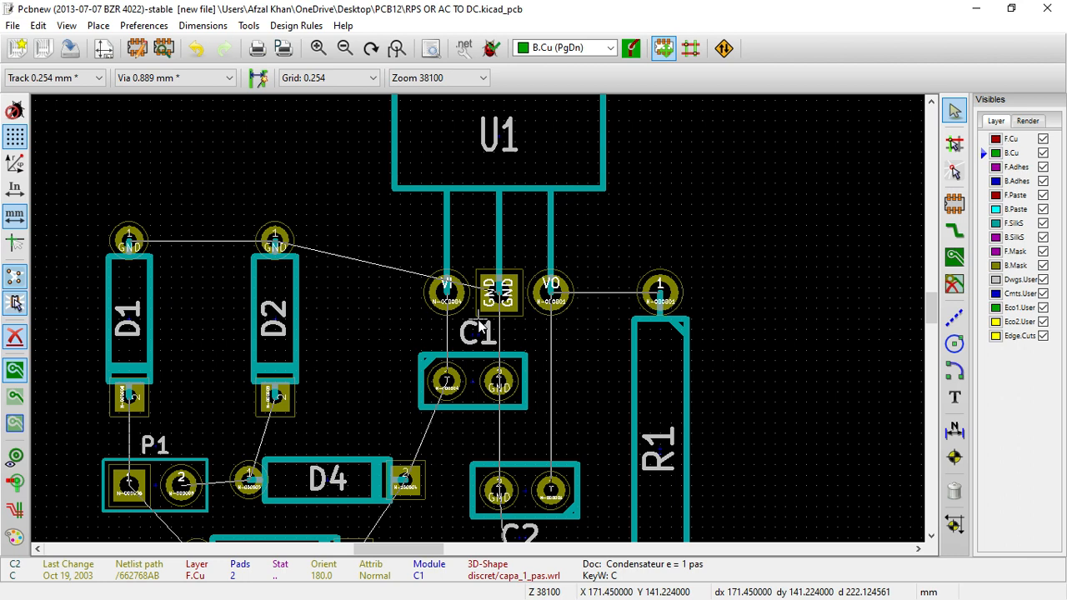
scroll(473, 332, down, 1)
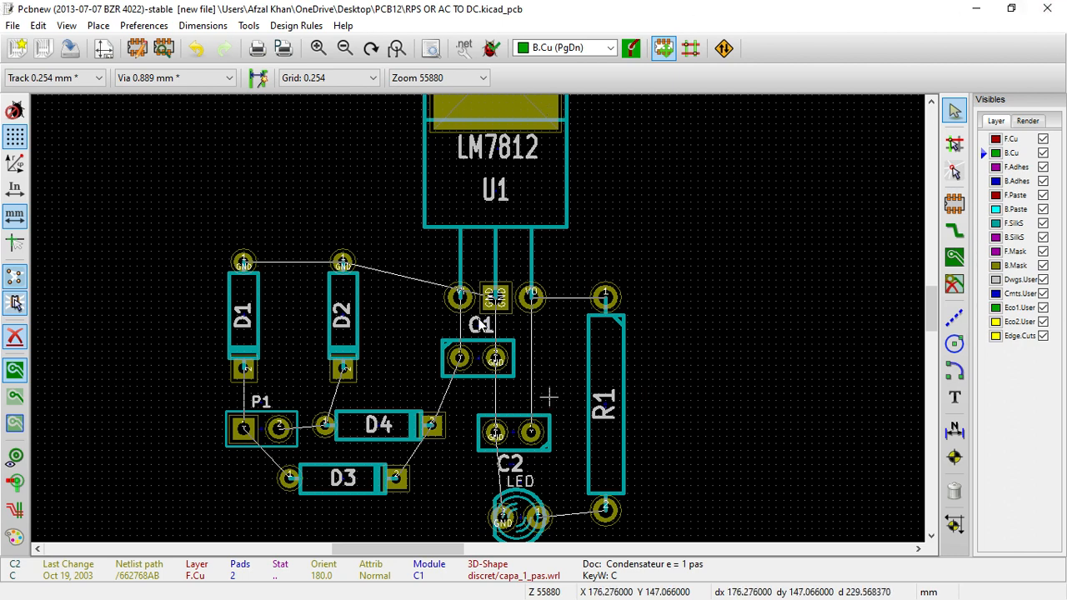
scroll(543, 386, up, 2)
scroll(478, 319, down, 1)
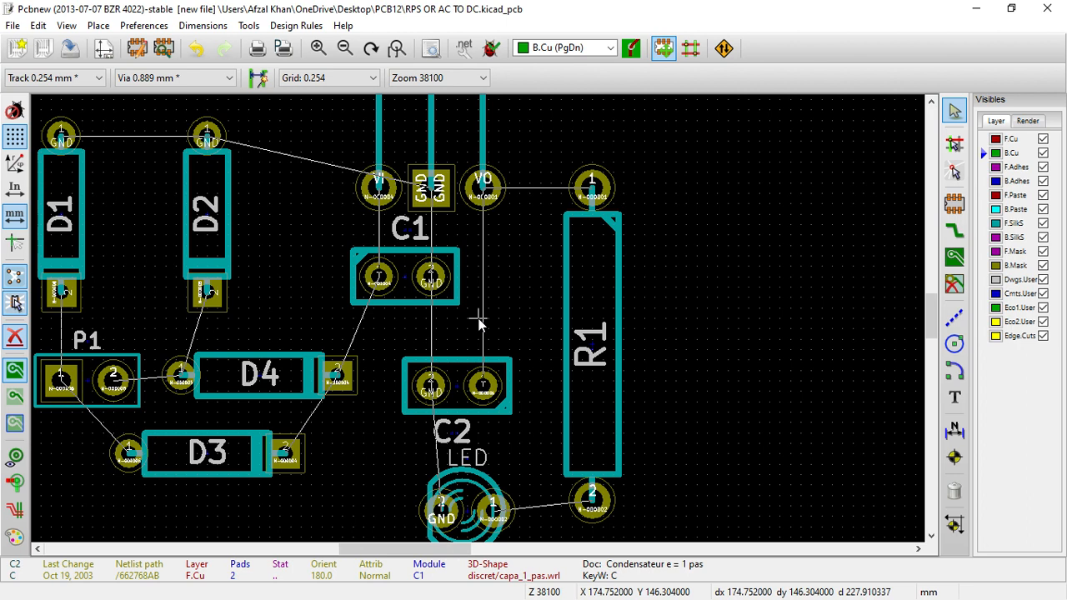
scroll(478, 321, down, 2)
scroll(476, 315, up, 1)
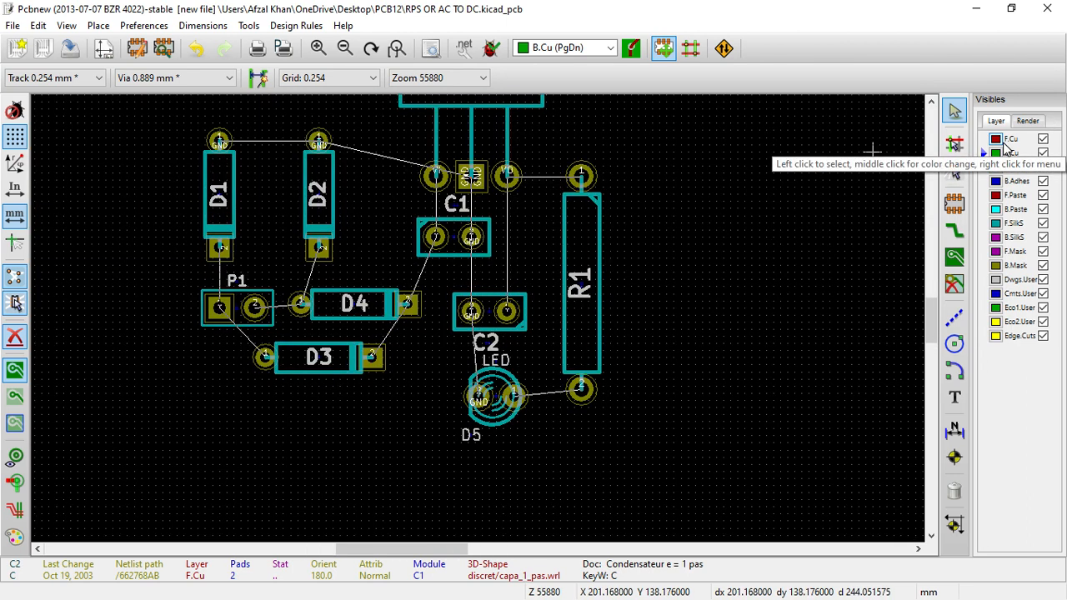
Make F.Cu the working layer and turn on the autorouting track mode.
click(1004, 142)
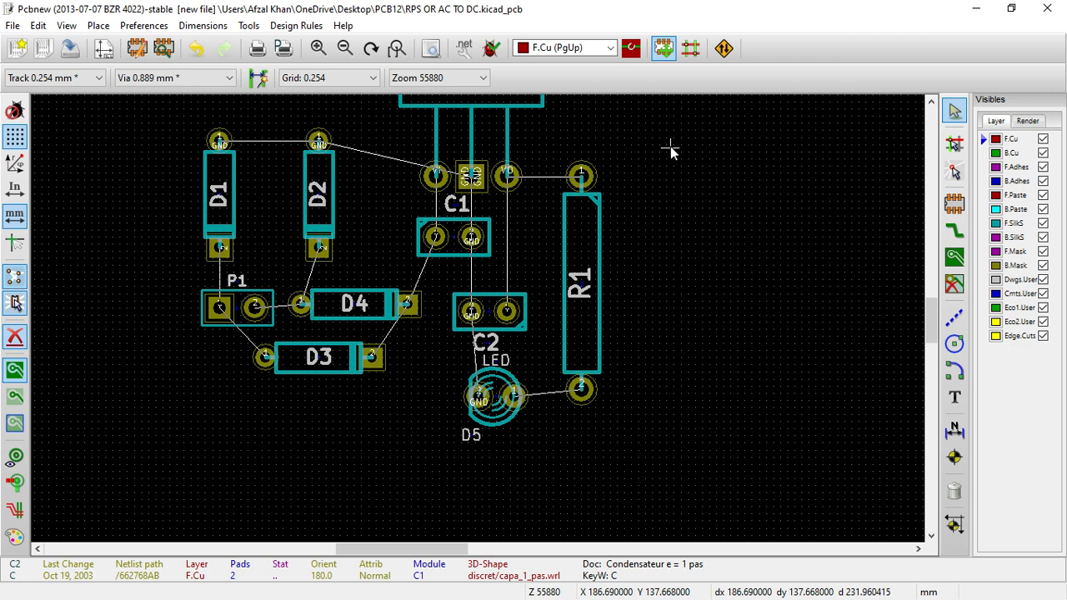
click(690, 52)
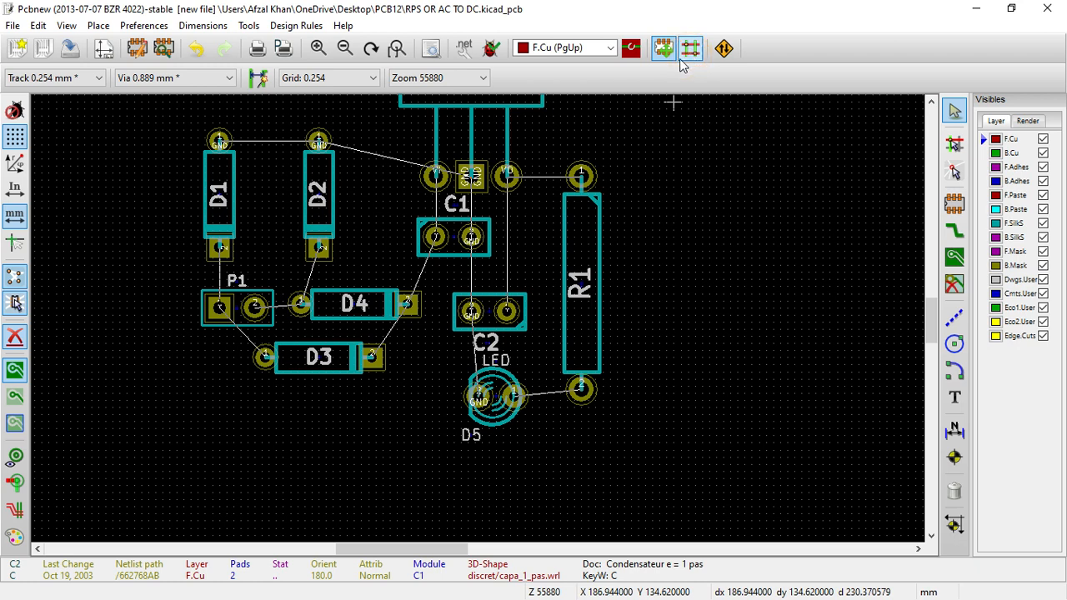
scroll(632, 174, up, 1)
right_click(480, 324)
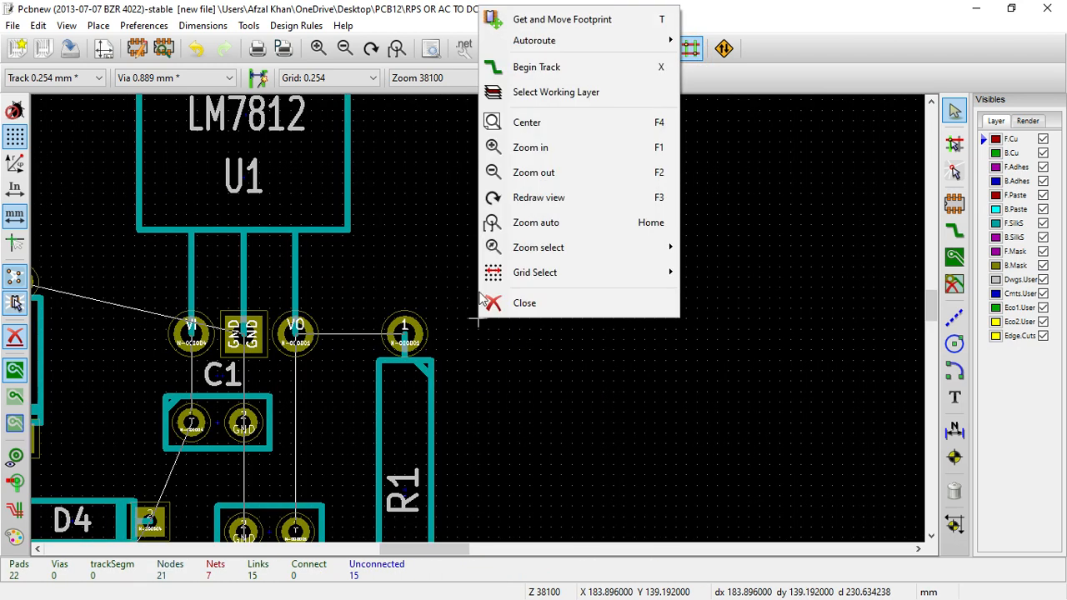
click(422, 280)
Try autorouting all modules on the board with the 0.254 mm track width.
scroll(480, 325, down, 4)
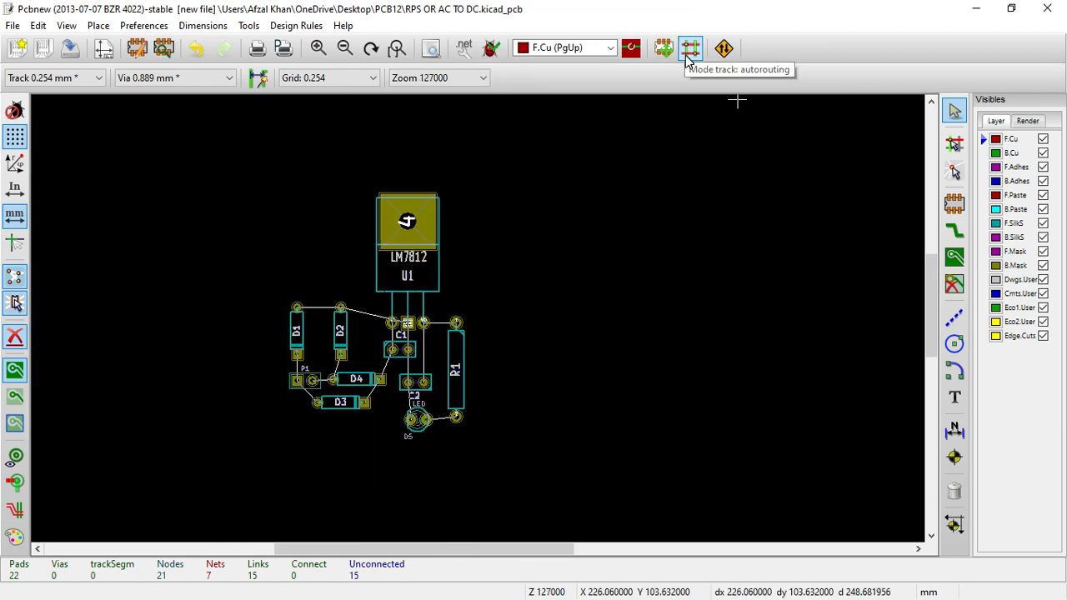
scroll(478, 320, up, 4)
right_click(304, 315)
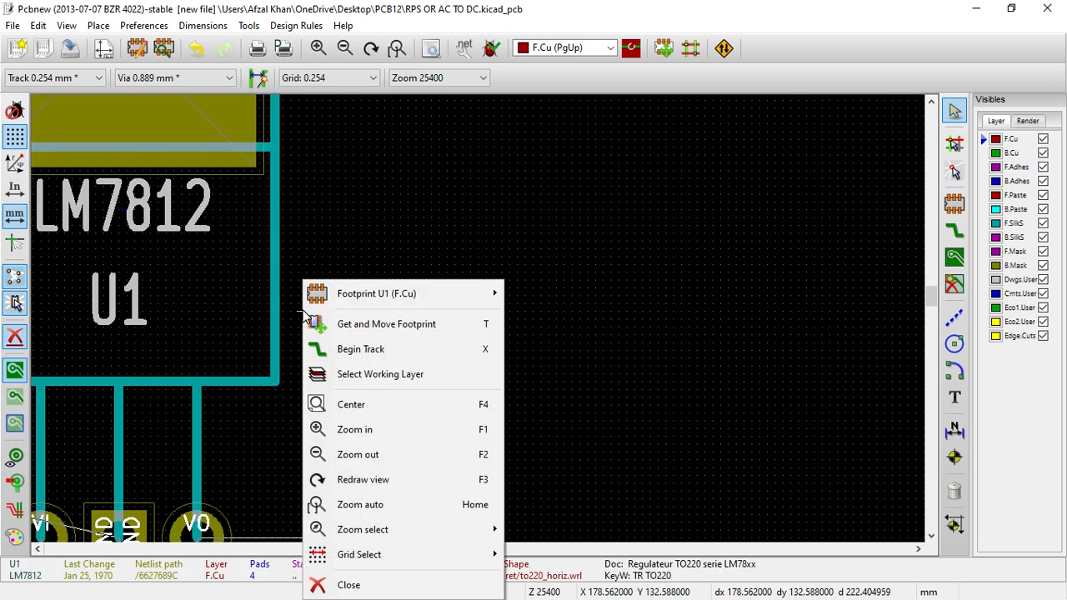
click(292, 336)
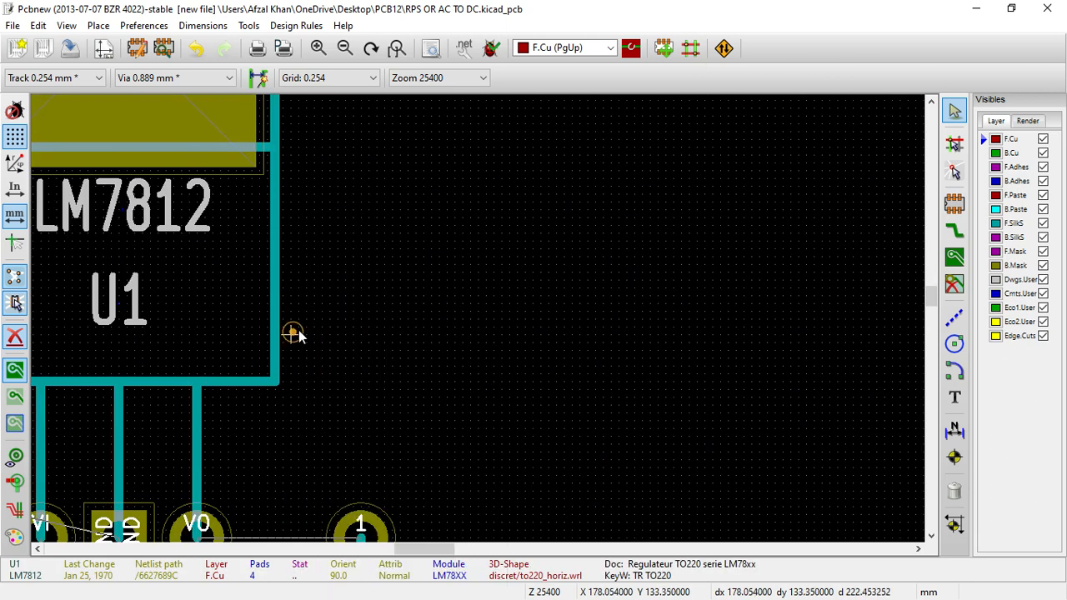
click(689, 49)
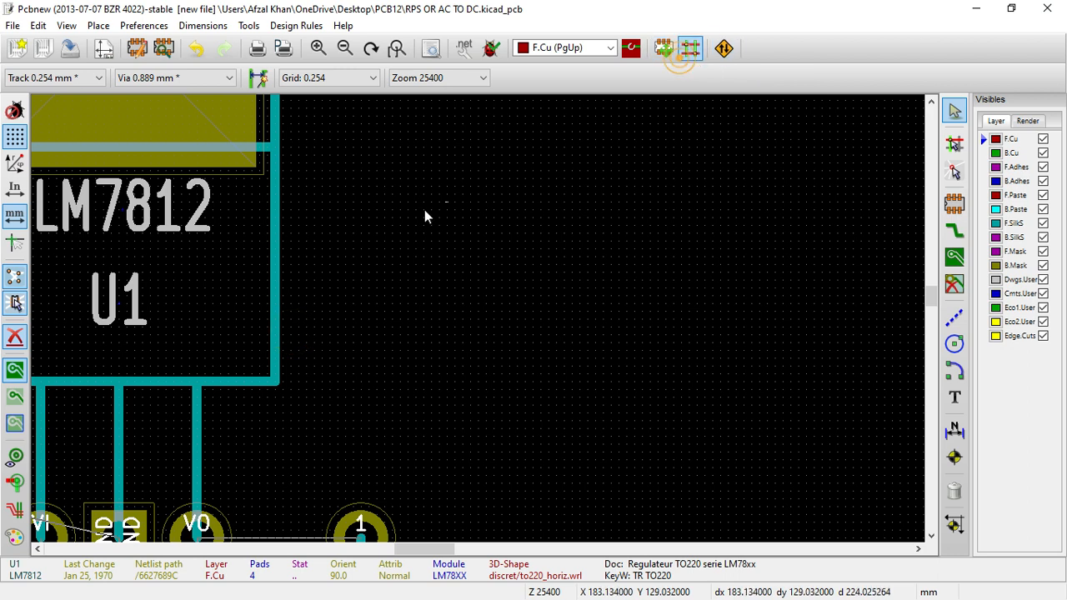
right_click(353, 245)
mouse_move(409, 284)
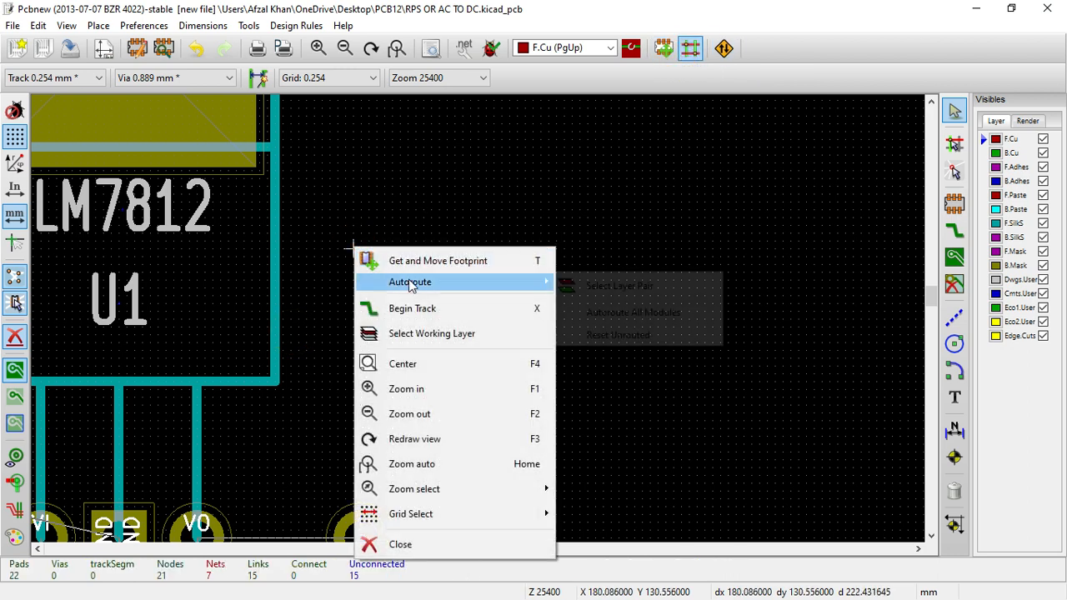
click(610, 320)
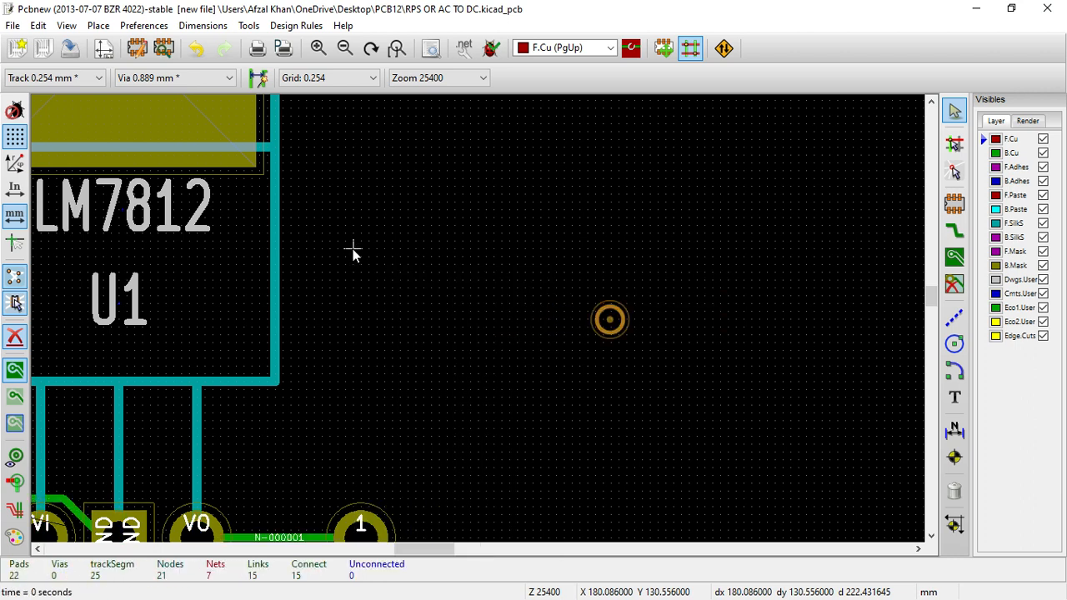
scroll(353, 249, down, 4)
scroll(480, 325, up, 2)
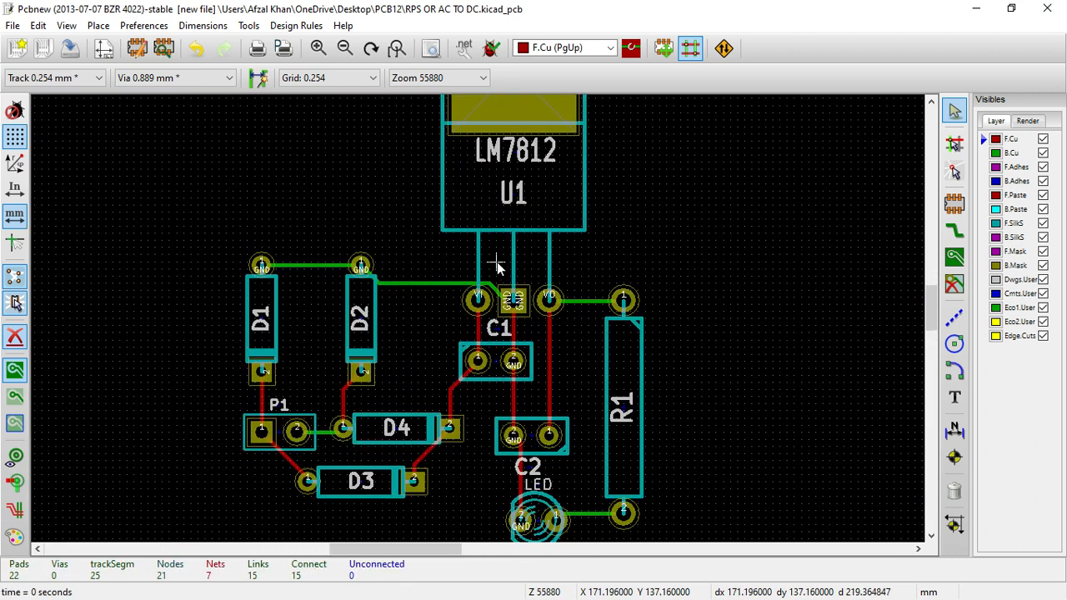
Undo the autorouting of the 0.254 mm tracks.
click(196, 47)
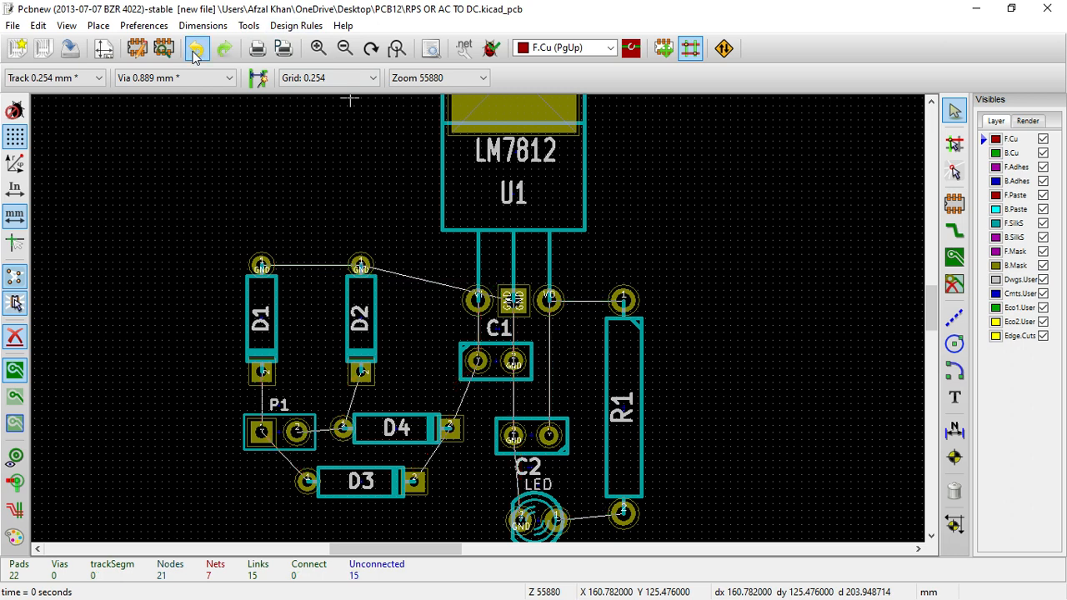
click(196, 47)
click(232, 52)
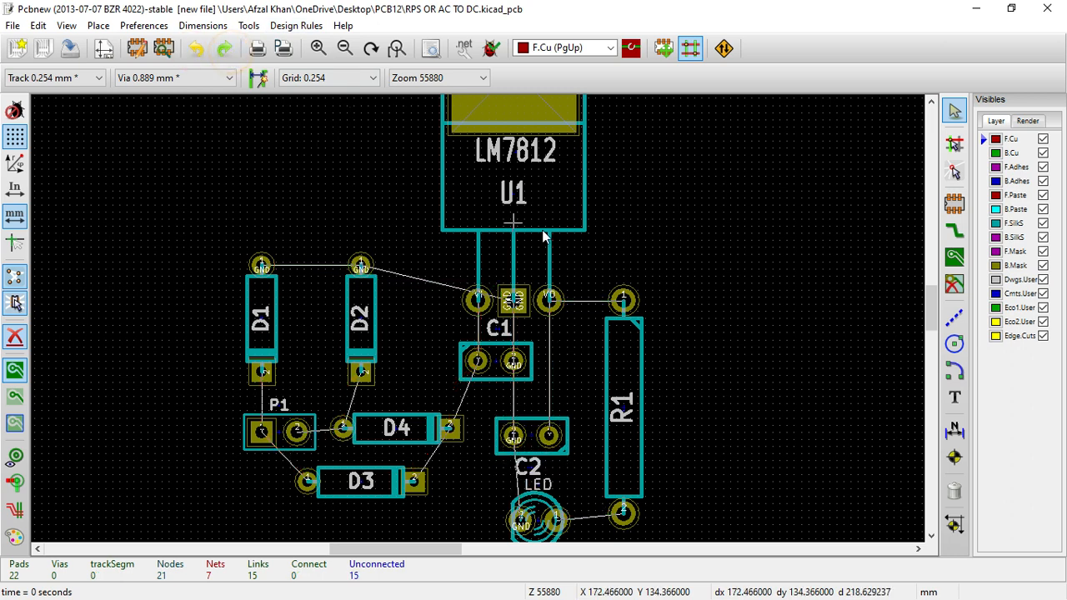
Set the Default net class track width to 1 mm in the design rules.
click(313, 28)
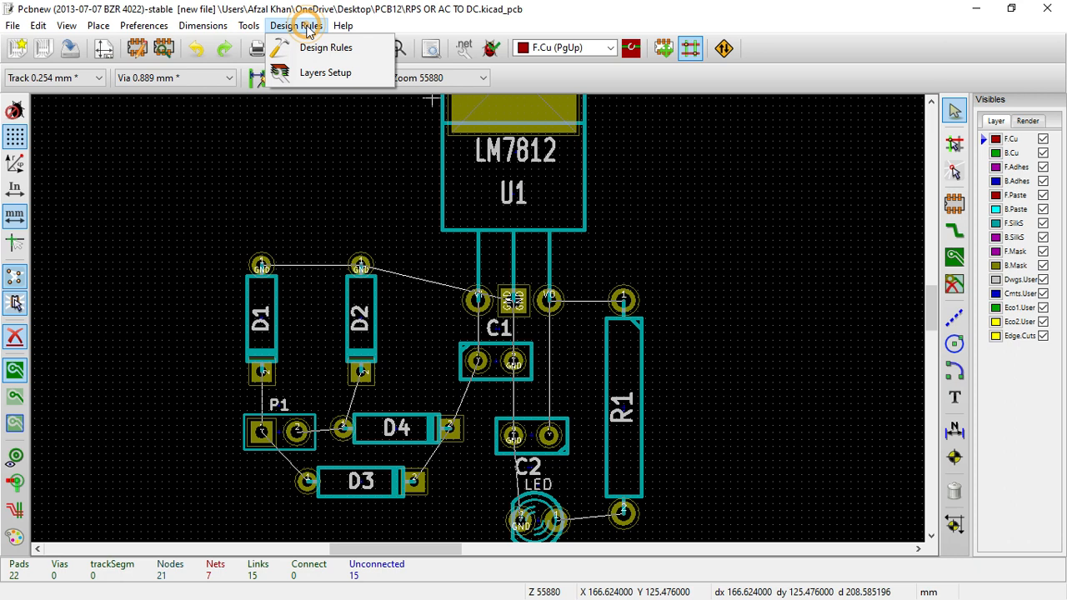
click(315, 47)
click(500, 101)
click(504, 102)
text(0.)
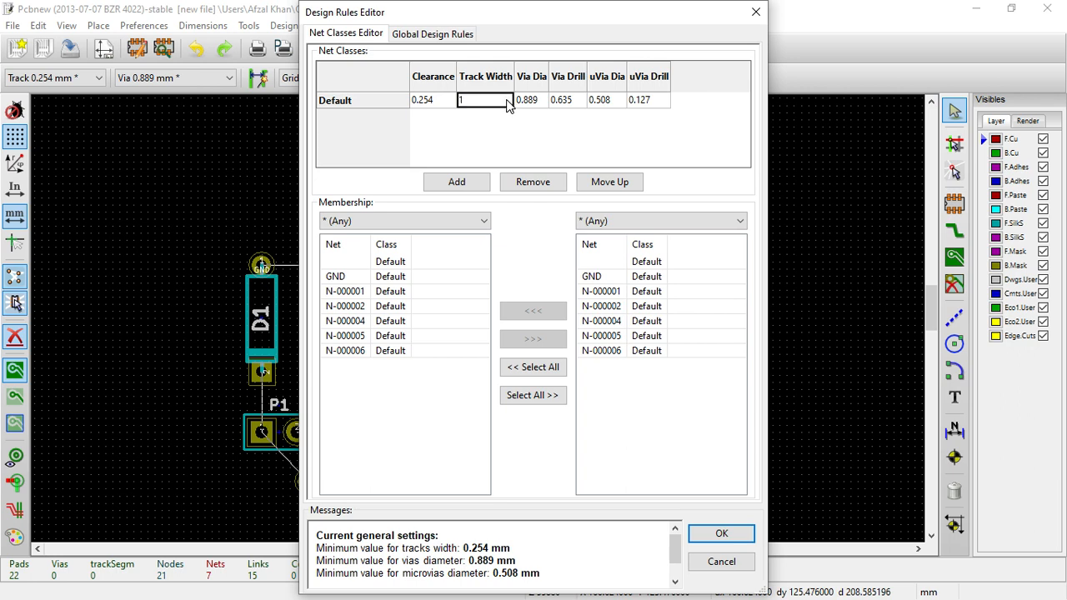
click(746, 541)
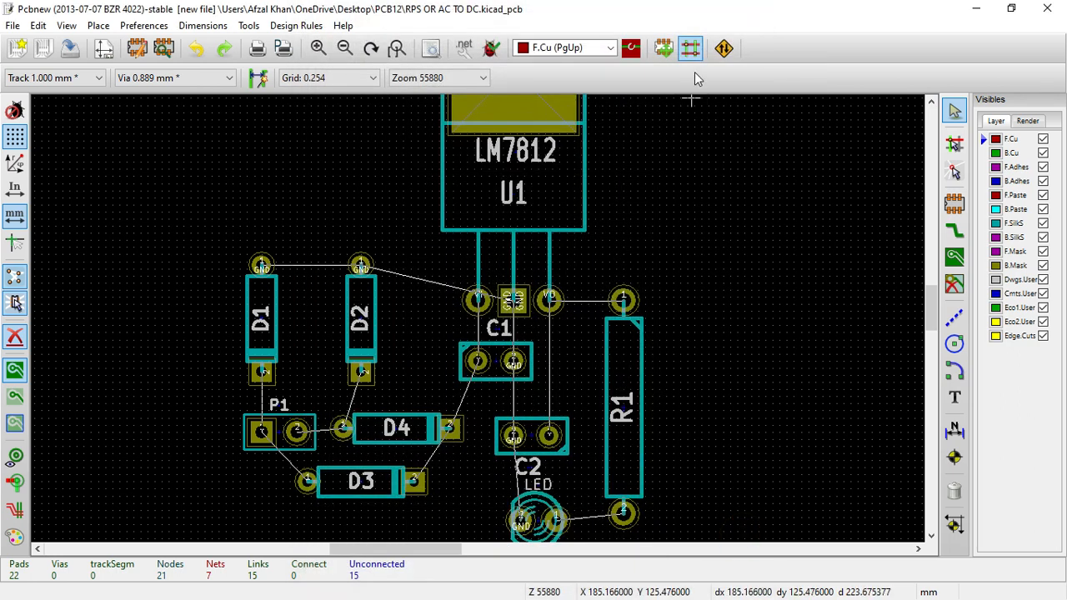
Turn the autorouting track mode back on and autoroute all modules with the 1 mm tracks.
right_click(638, 189)
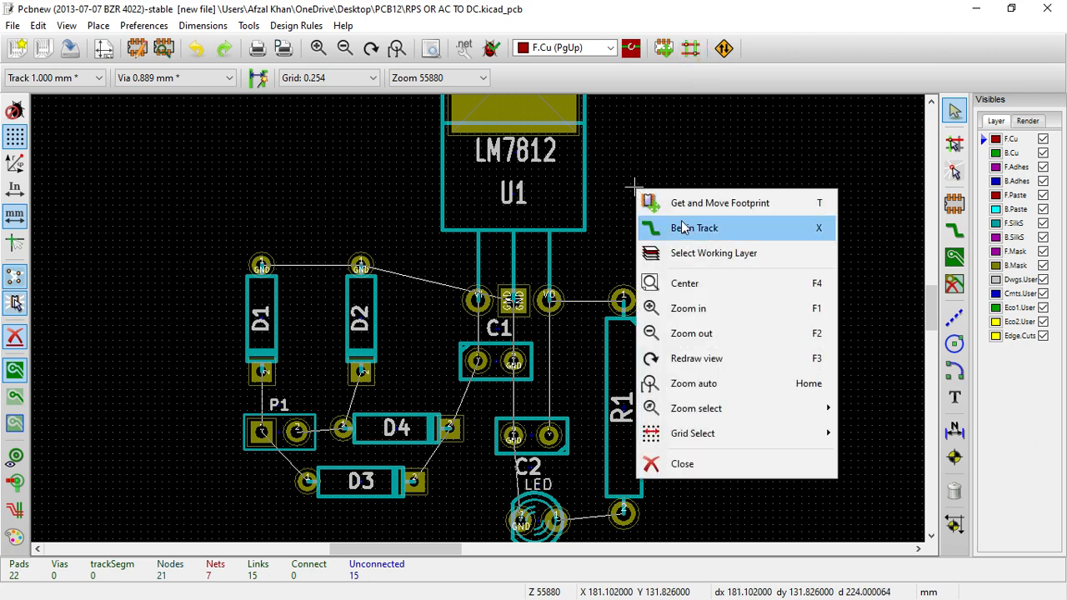
click(670, 153)
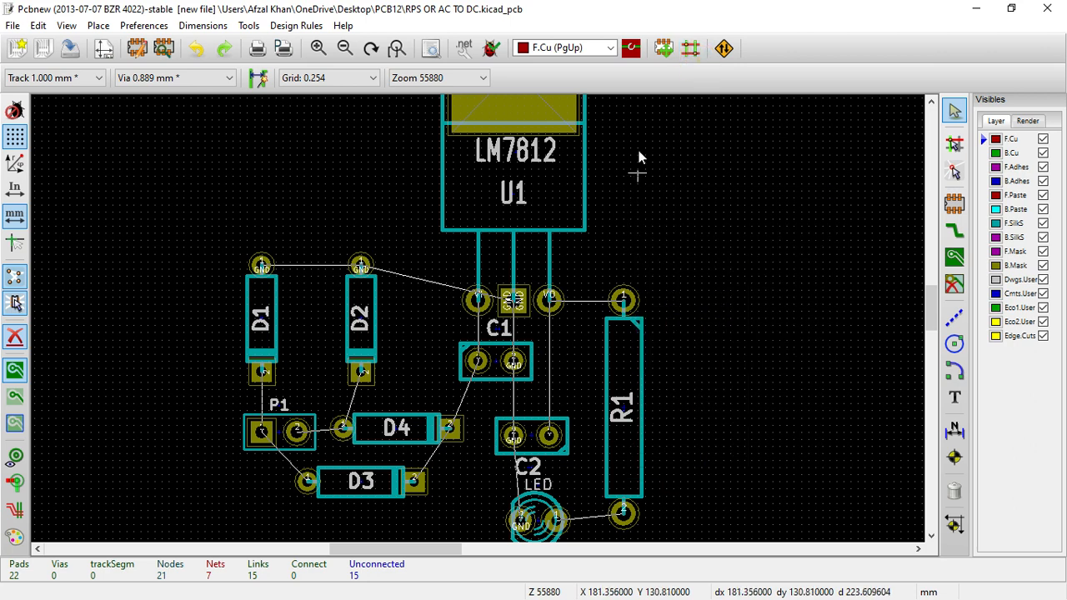
click(689, 47)
right_click(621, 194)
mouse_move(658, 230)
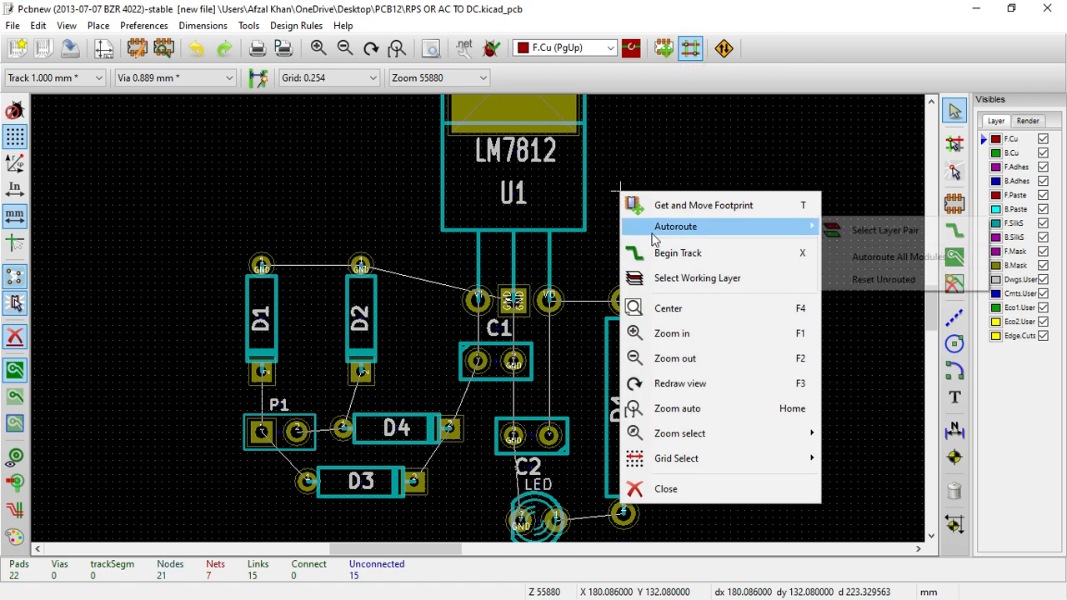
click(901, 257)
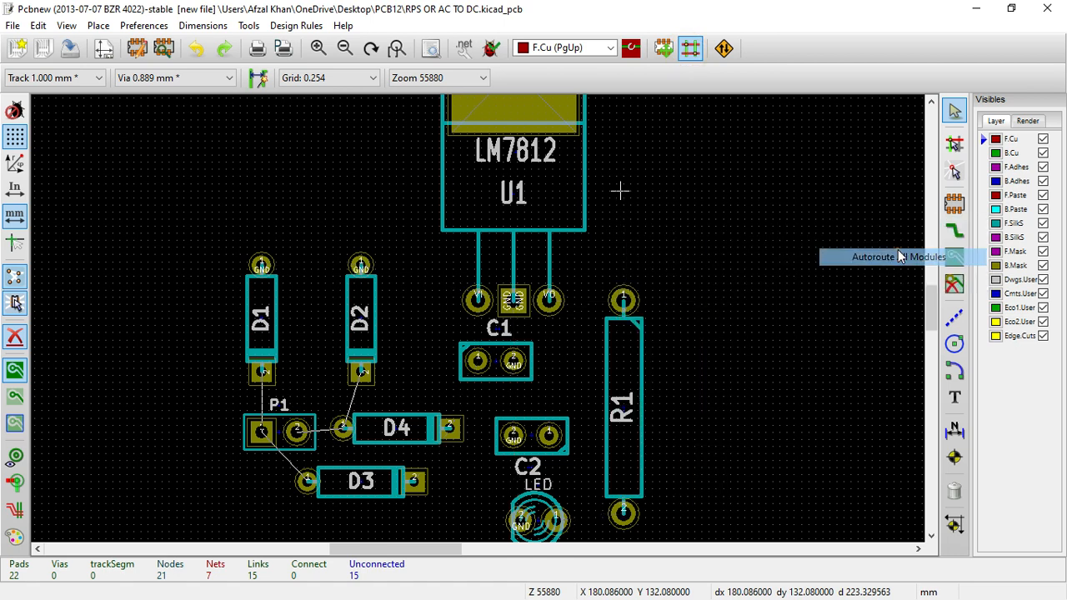
scroll(479, 325, down, 3)
scroll(480, 326, up, 3)
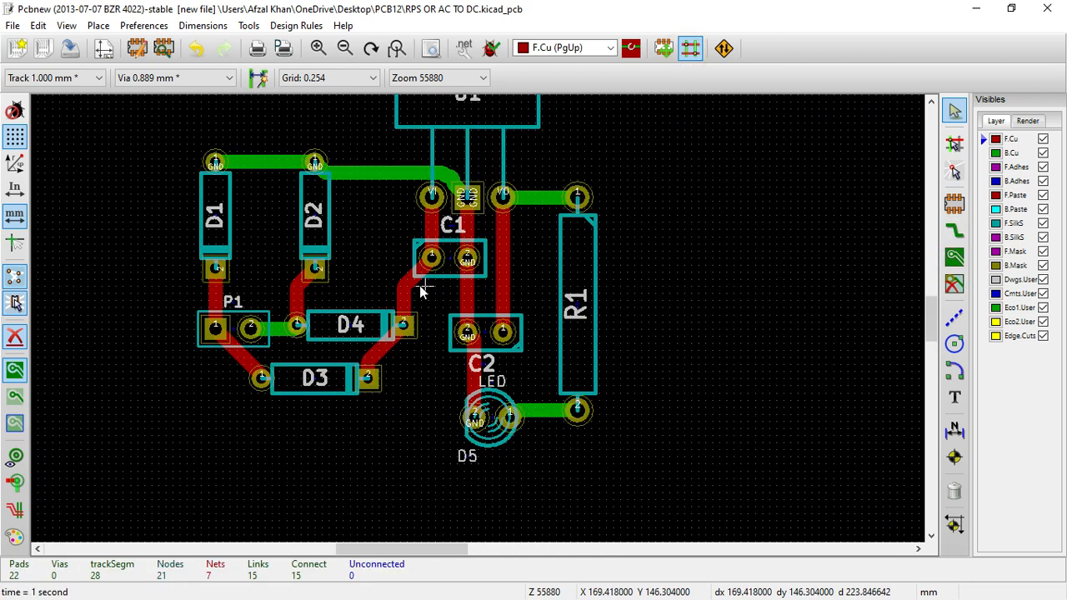
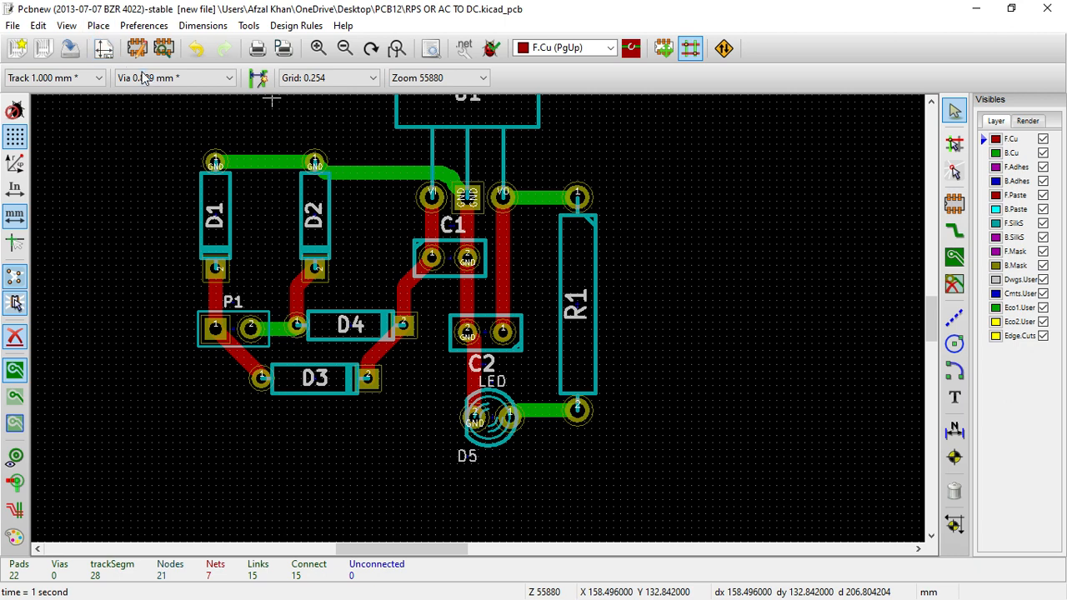
Swap layer B.Cu to F.Cu so that all tracks are on the front copper layer.
click(38, 26)
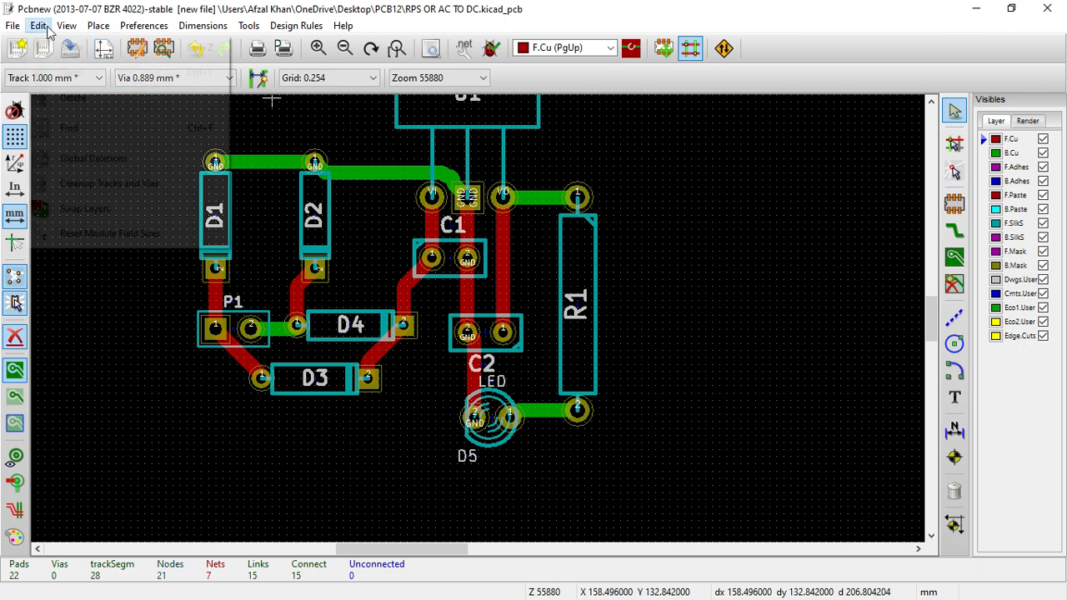
click(114, 208)
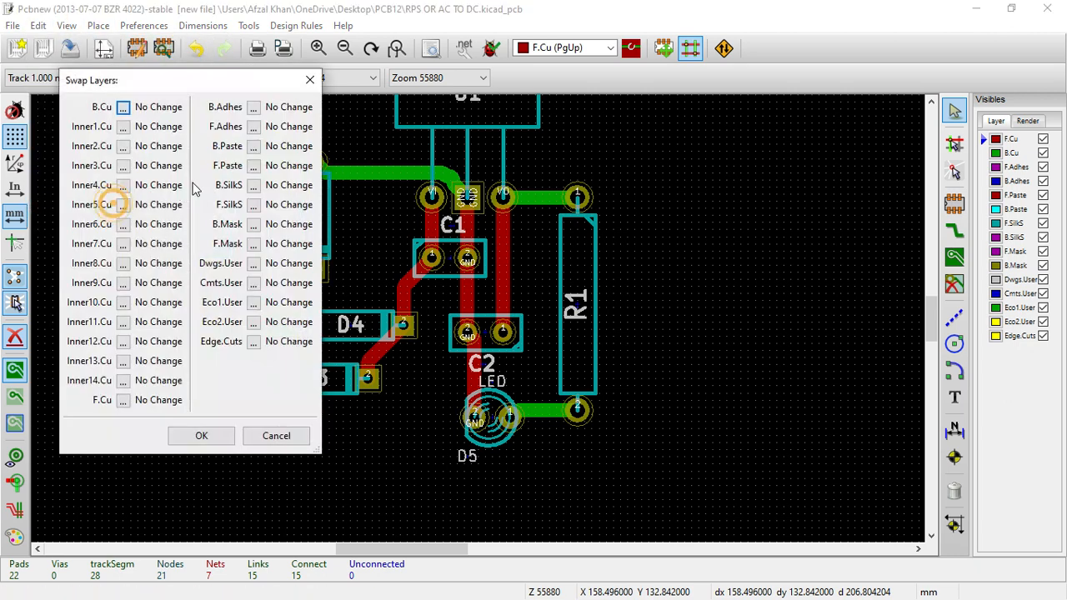
click(123, 108)
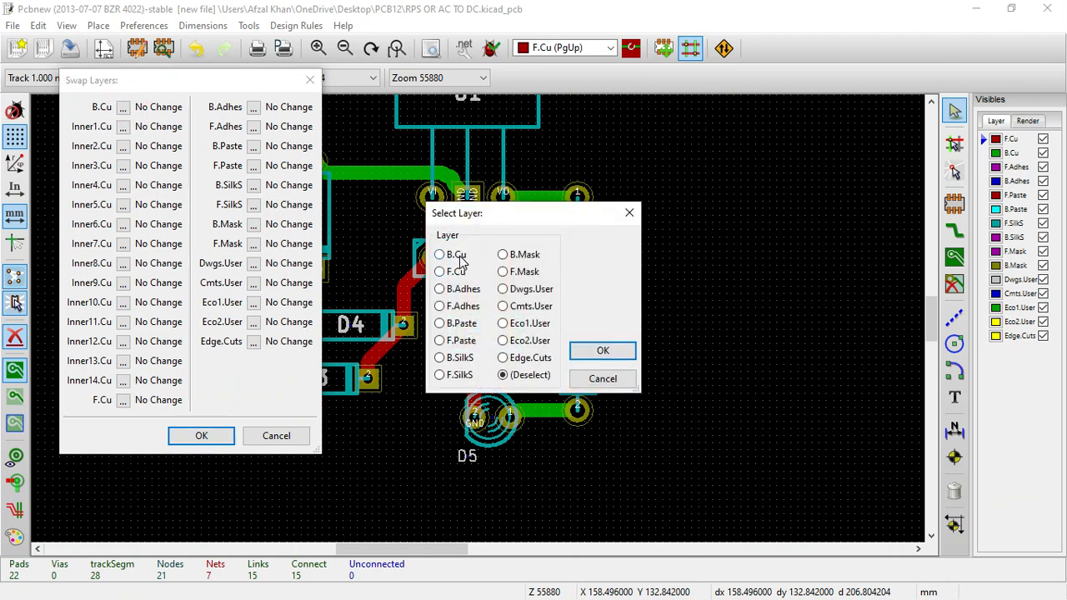
click(437, 274)
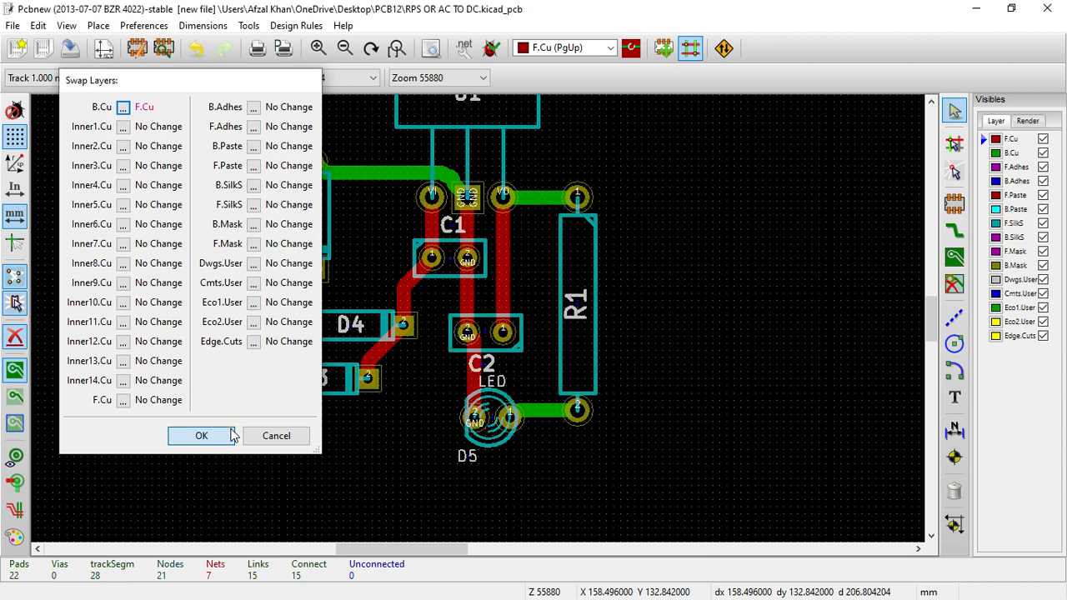
click(202, 435)
scroll(480, 326, up, 1)
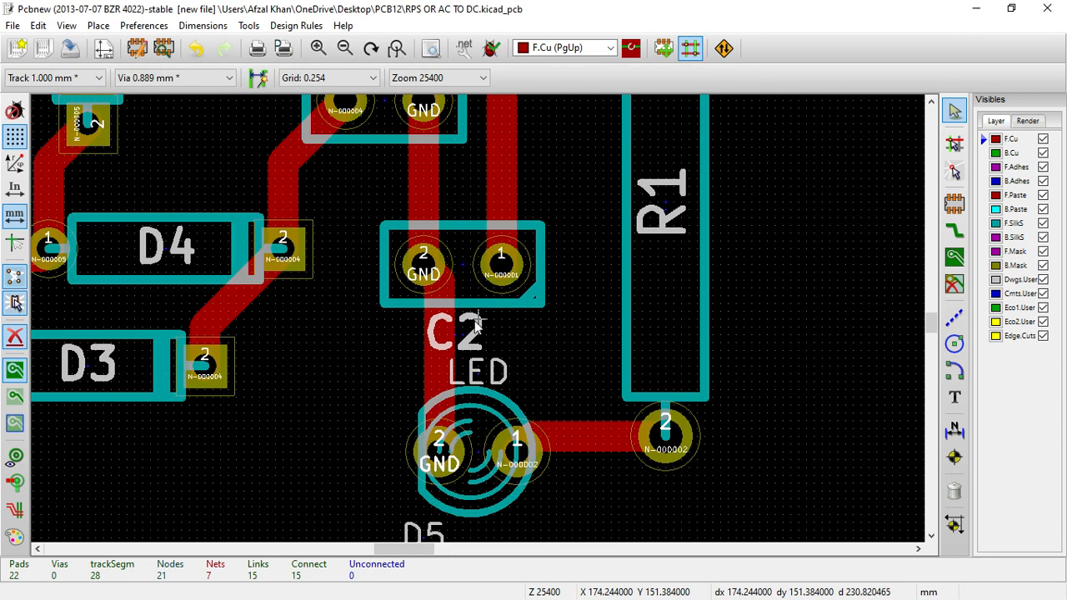
scroll(479, 326, down, 1)
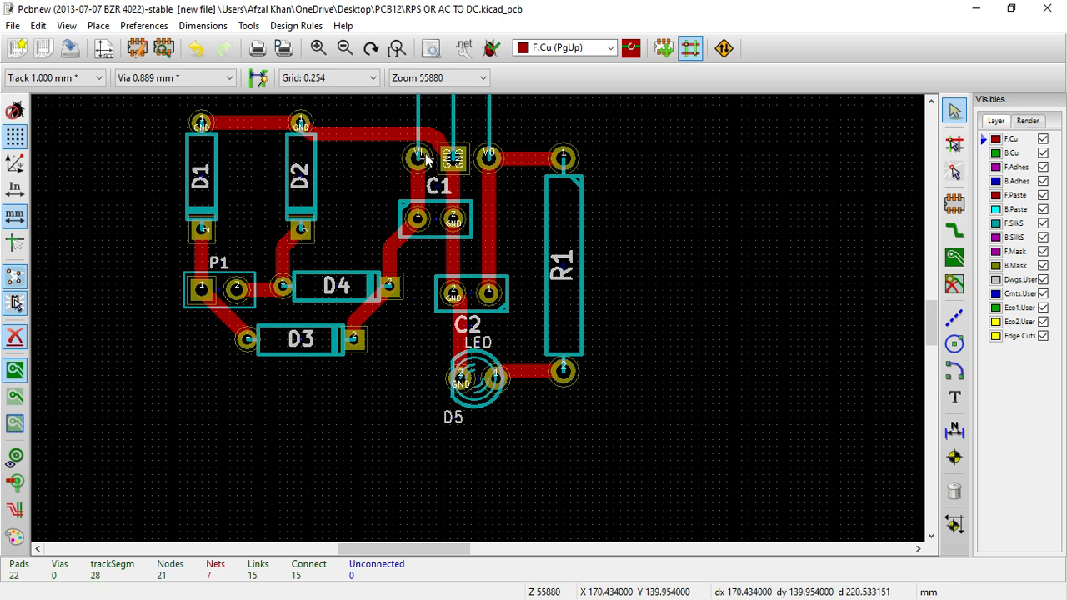
Delete the bent GND track running from D2's pad 1 to U1's GND pad.
scroll(425, 155, up, 2)
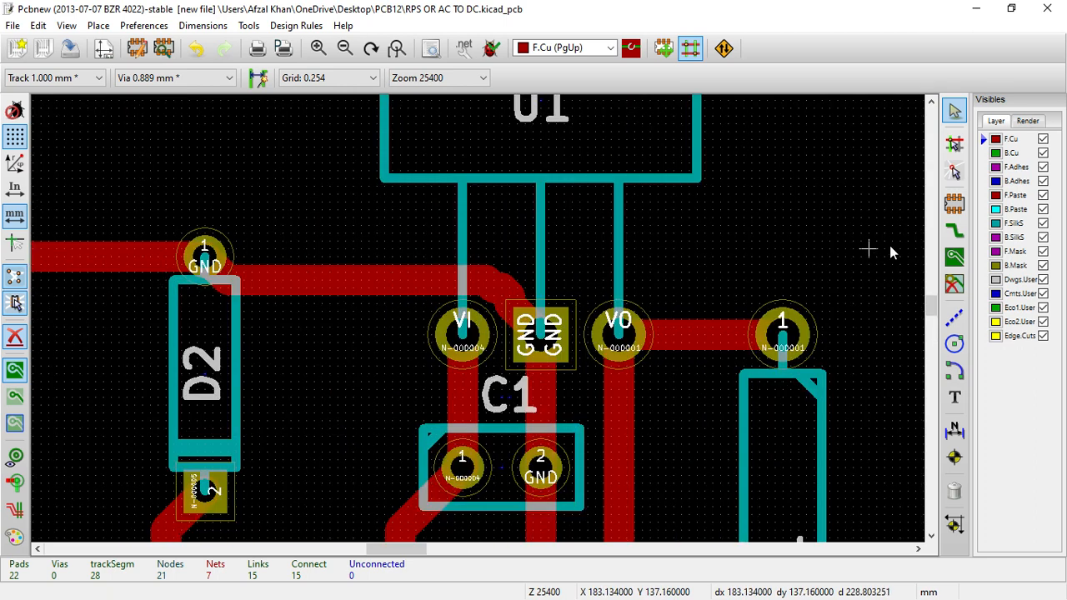
click(954, 490)
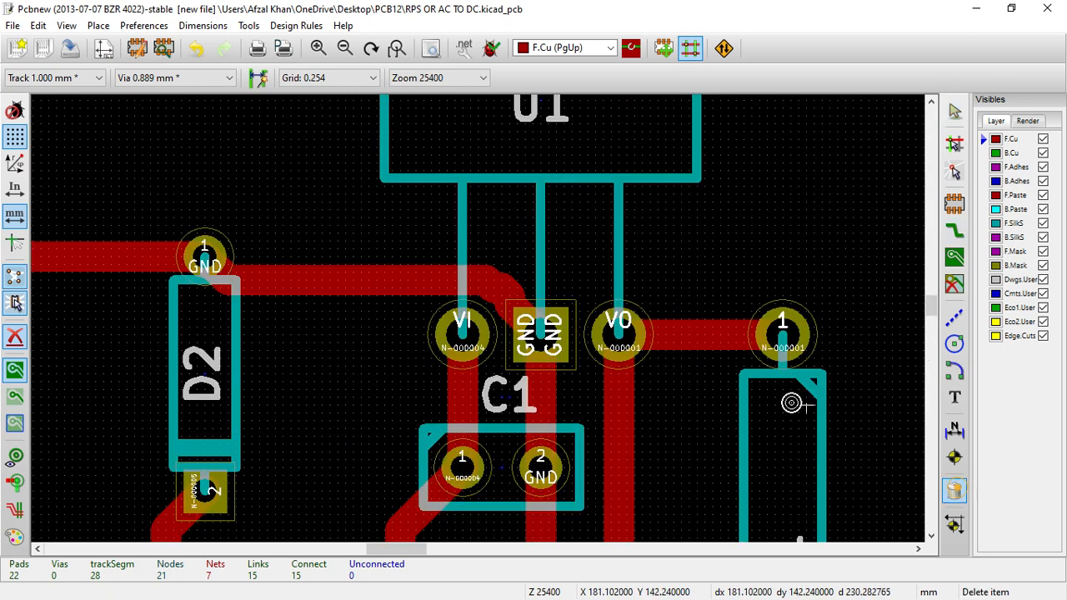
click(515, 295)
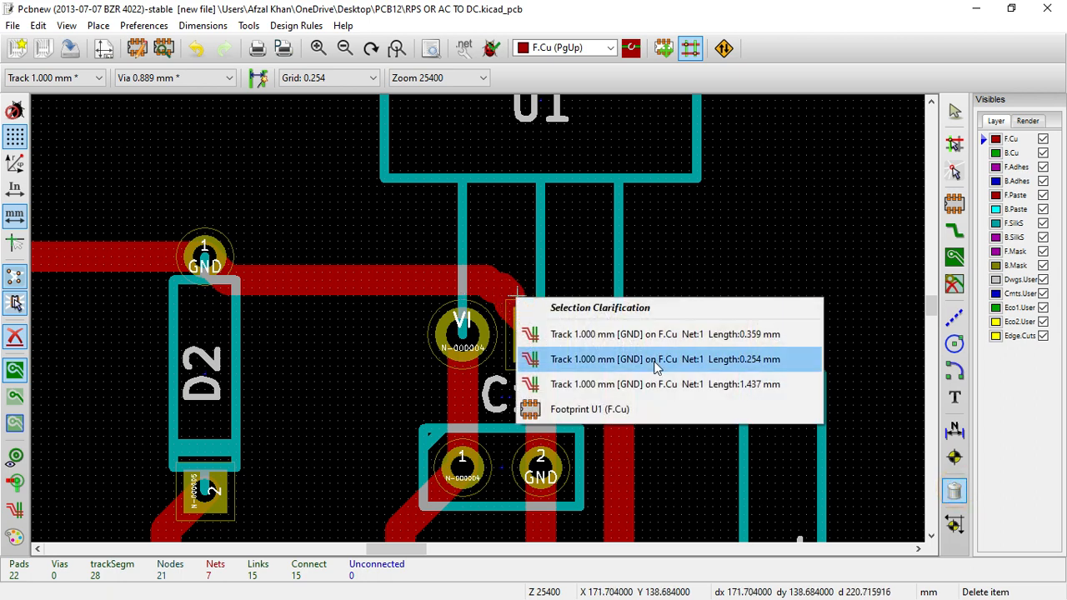
click(543, 335)
scroll(665, 429, down, 3)
scroll(442, 347, up, 2)
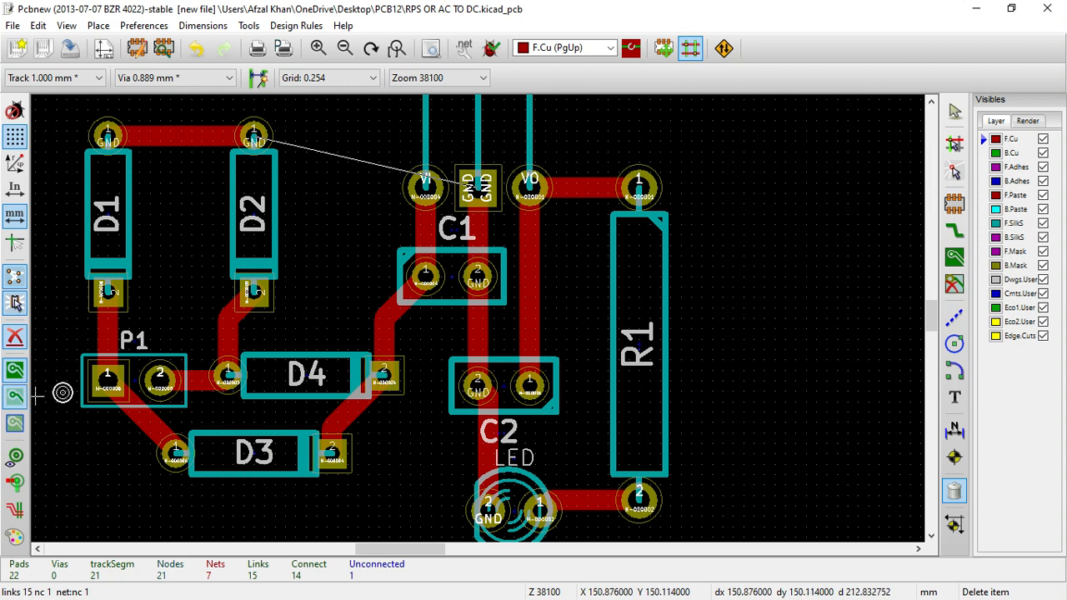
Activate the Add tracks tool for manual routing on F.Cu.
scroll(479, 318, down, 1)
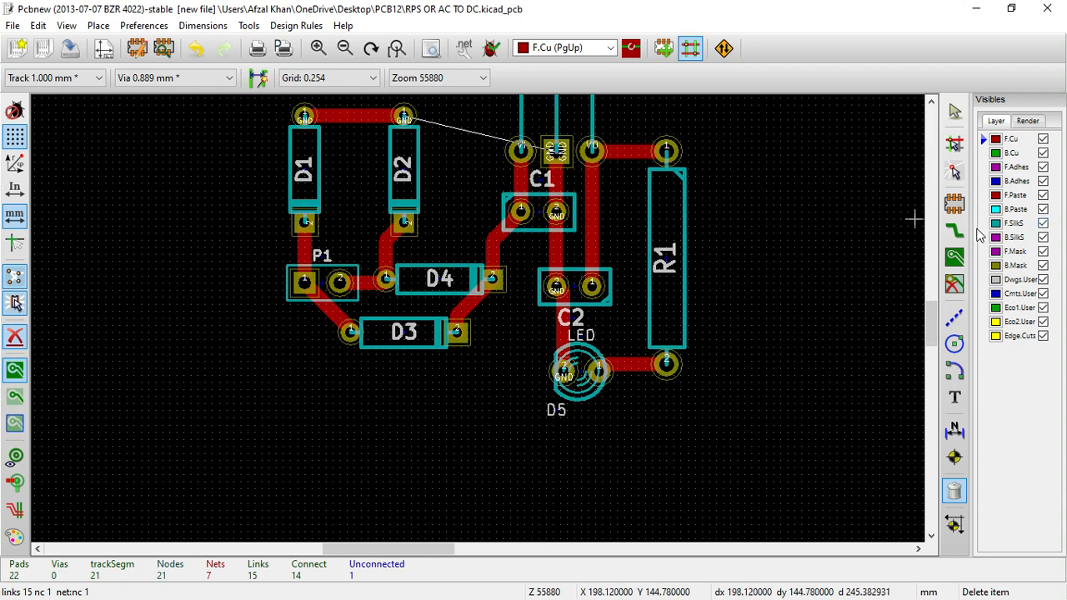
click(956, 231)
scroll(584, 117, up, 4)
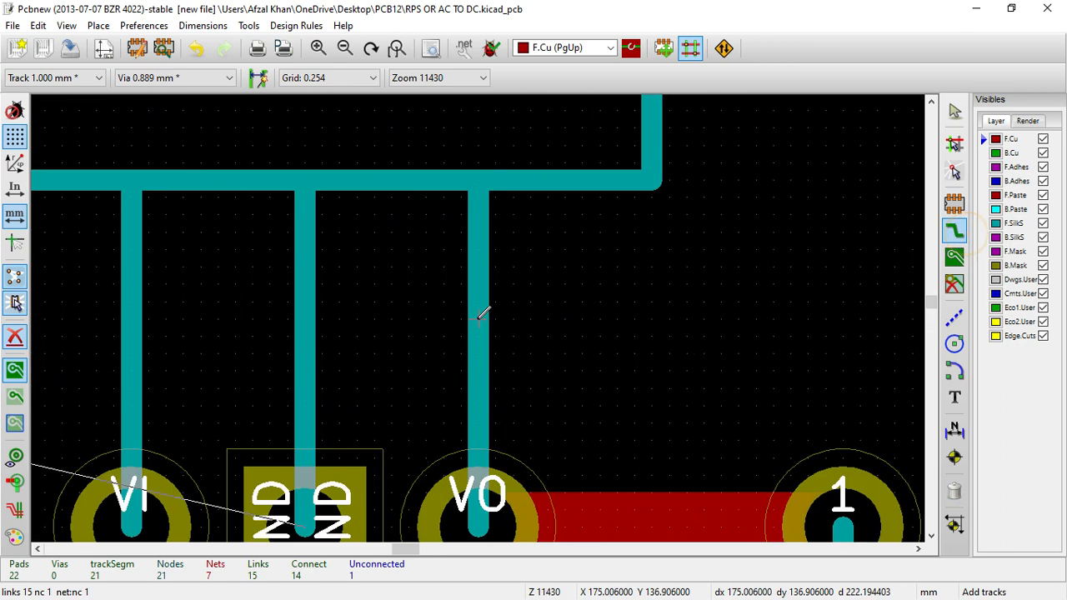
scroll(481, 310, down, 3)
click(455, 373)
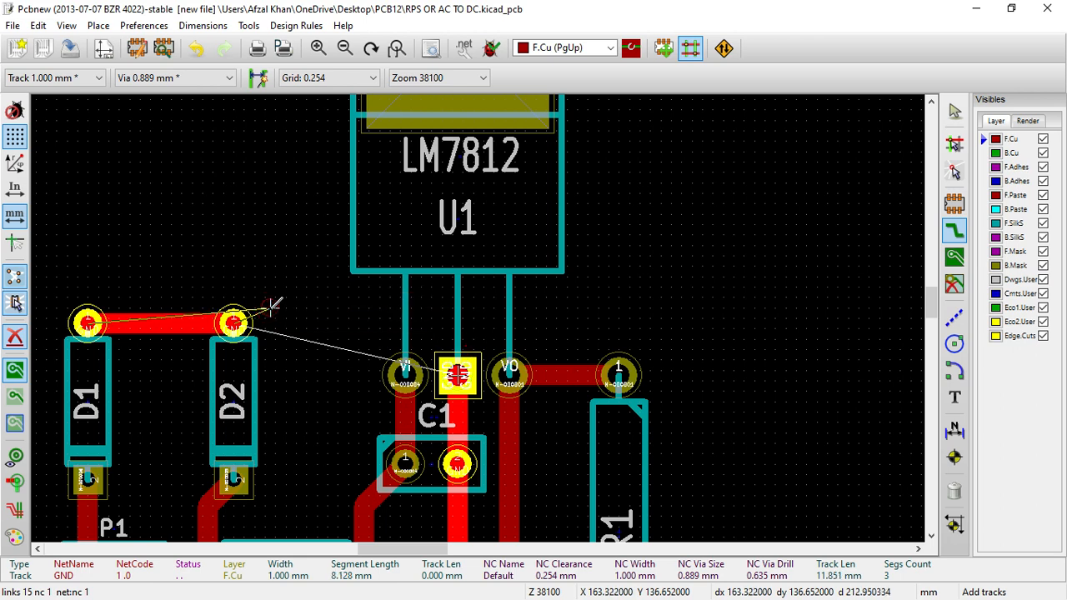
key(Escape)
click(234, 322)
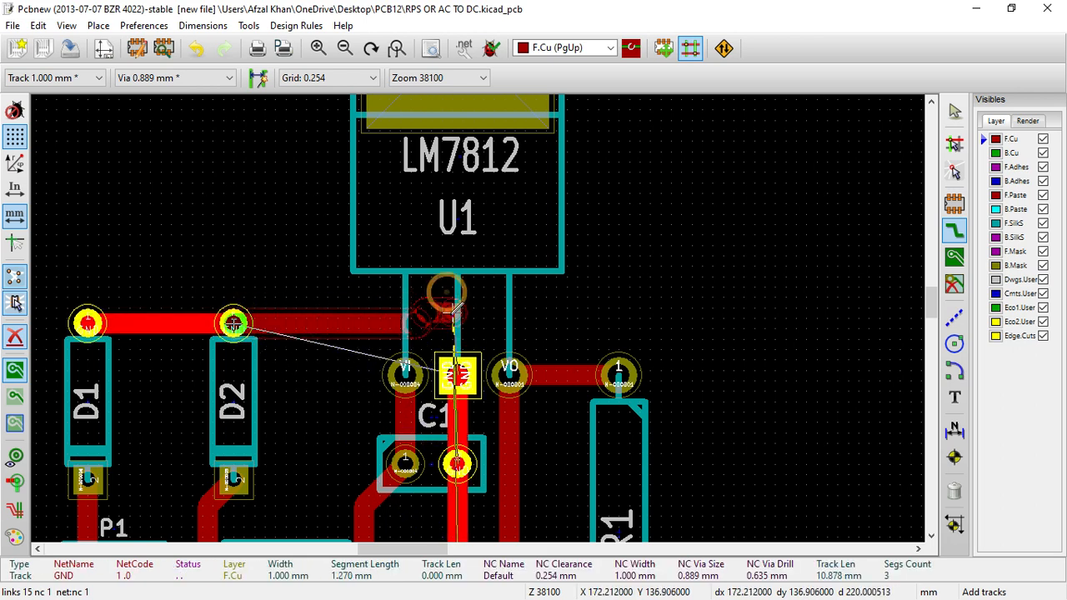
key(Escape)
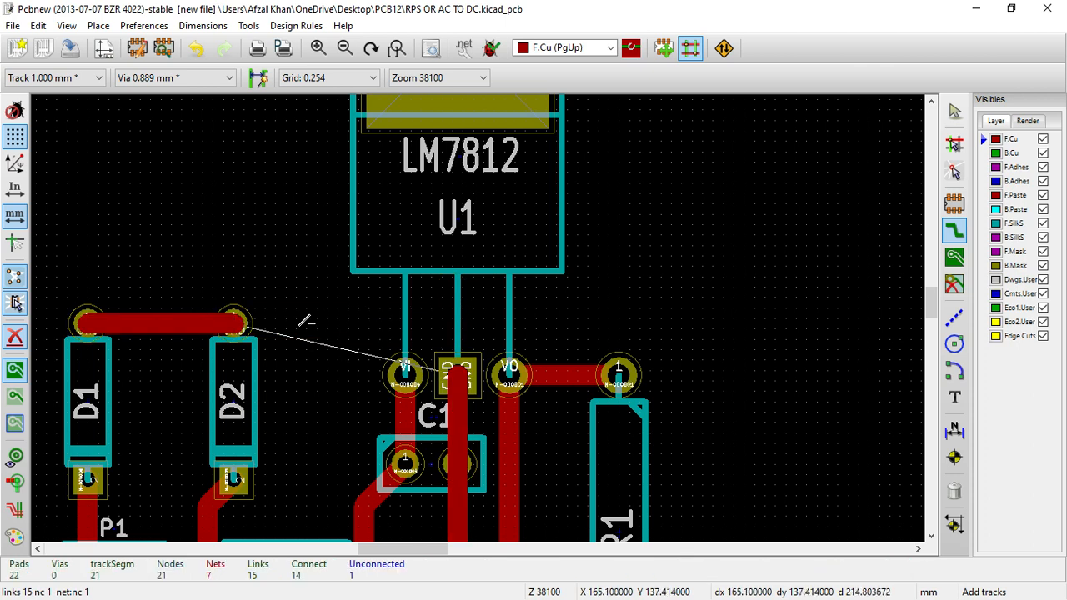
Route a 1 mm GND track straight from D2's pad 1 towards U1, angling down into its GND pad.
click(251, 319)
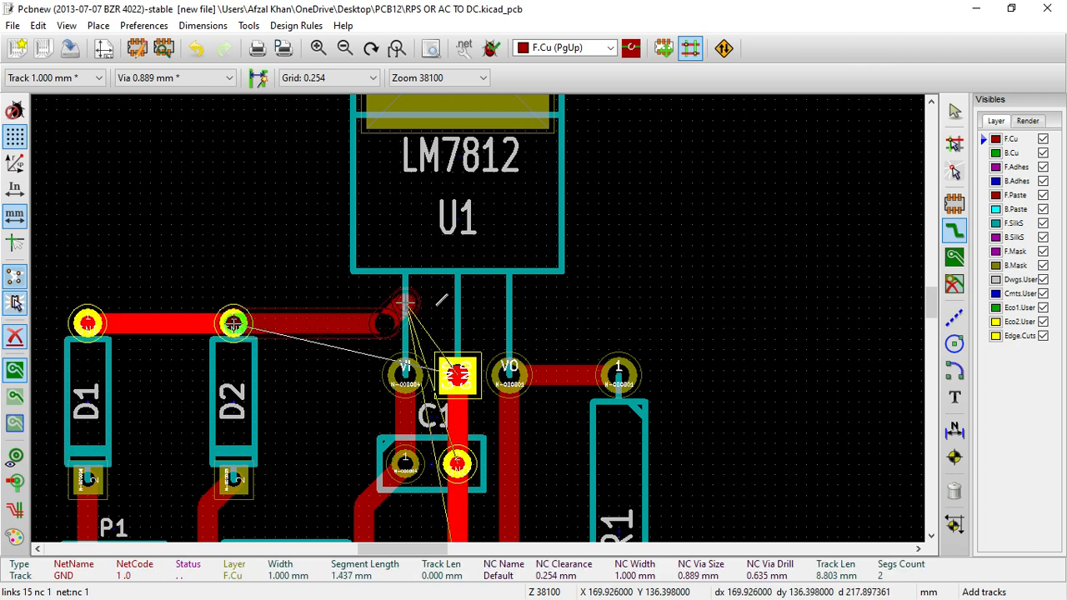
double_click(459, 373)
scroll(458, 374, down, 3)
scroll(479, 320, up, 3)
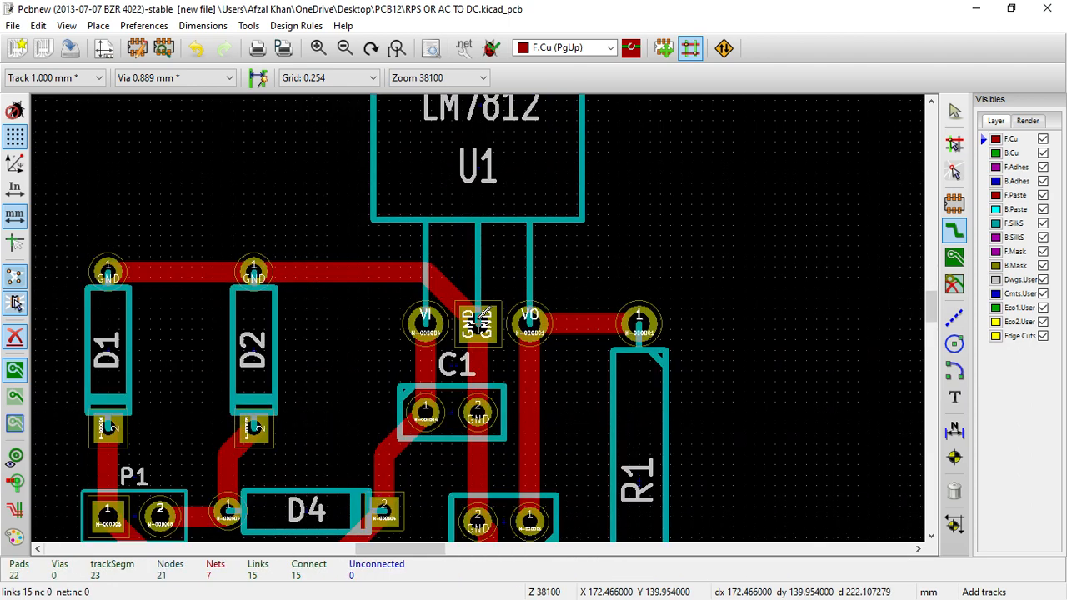
Run the design rule check on the board, list unconnected items, and review the Problems / Markers and Unconnected results.
scroll(480, 320, down, 3)
scroll(478, 318, up, 5)
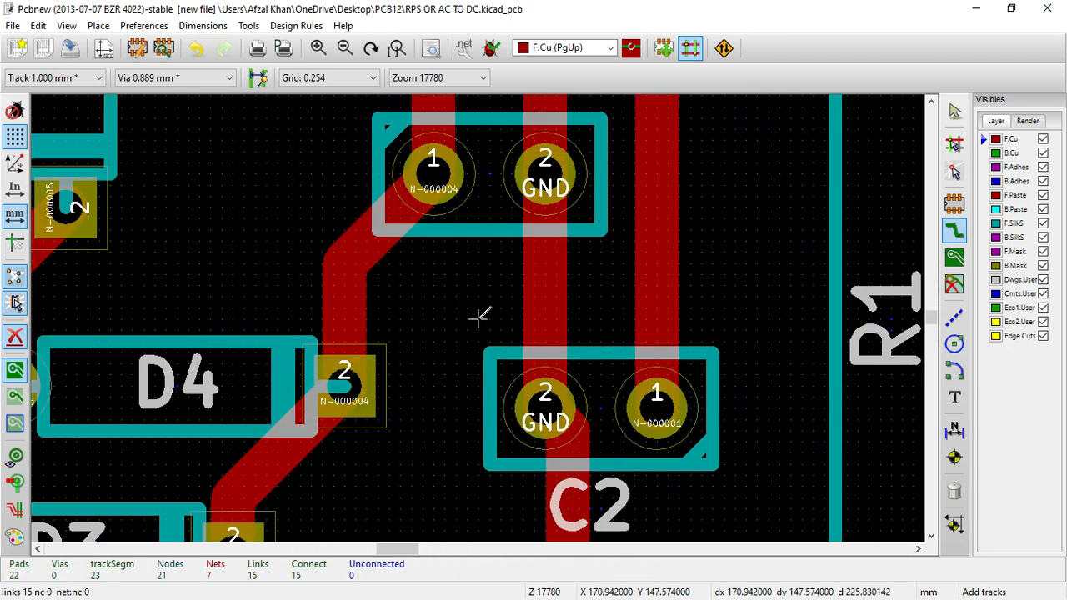
scroll(480, 316, down, 3)
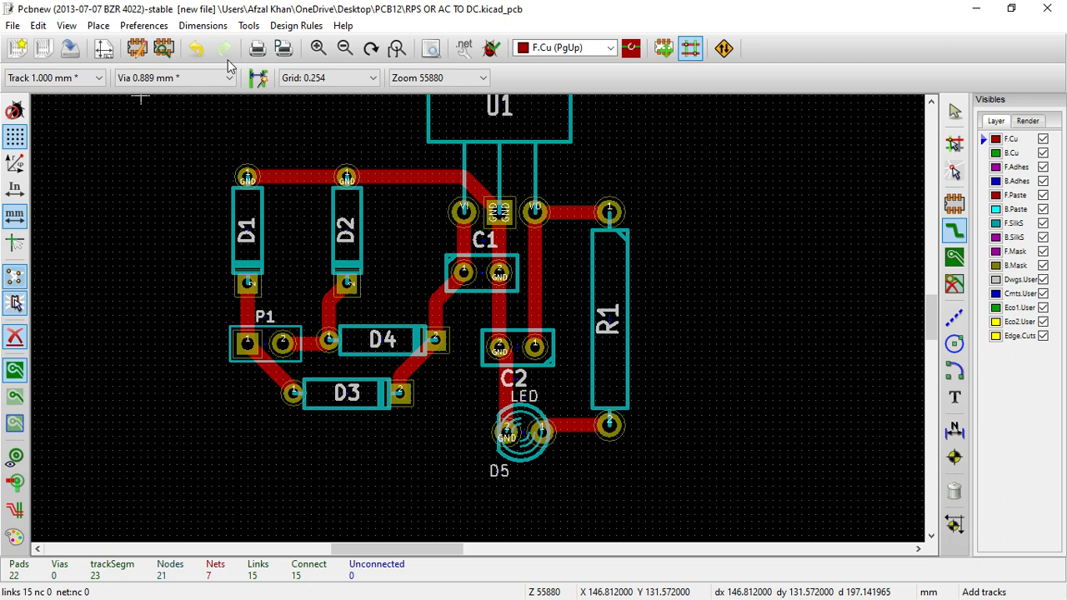
click(500, 53)
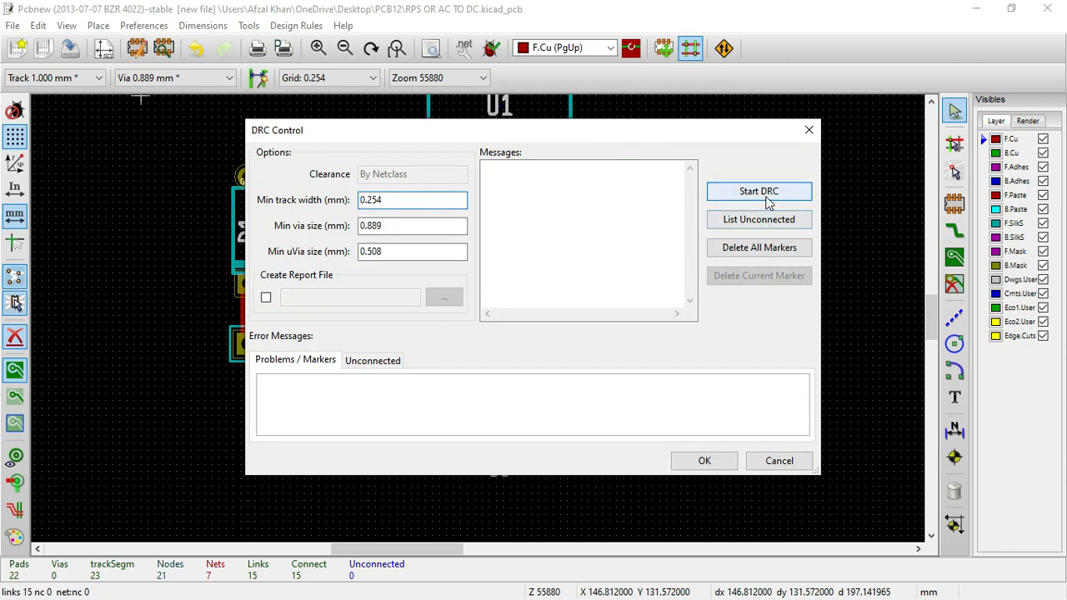
click(759, 192)
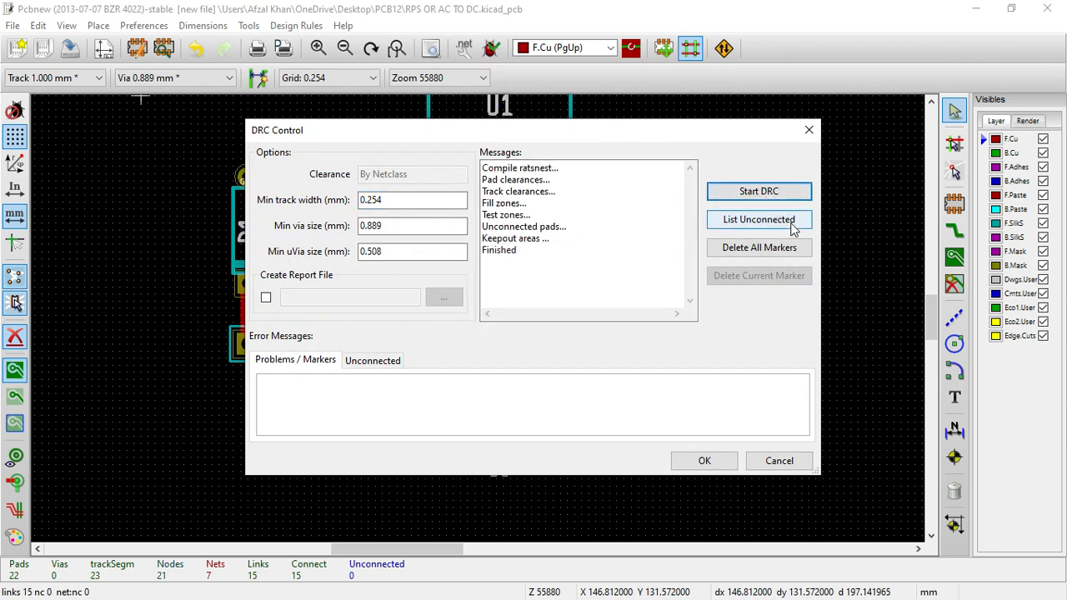
click(760, 220)
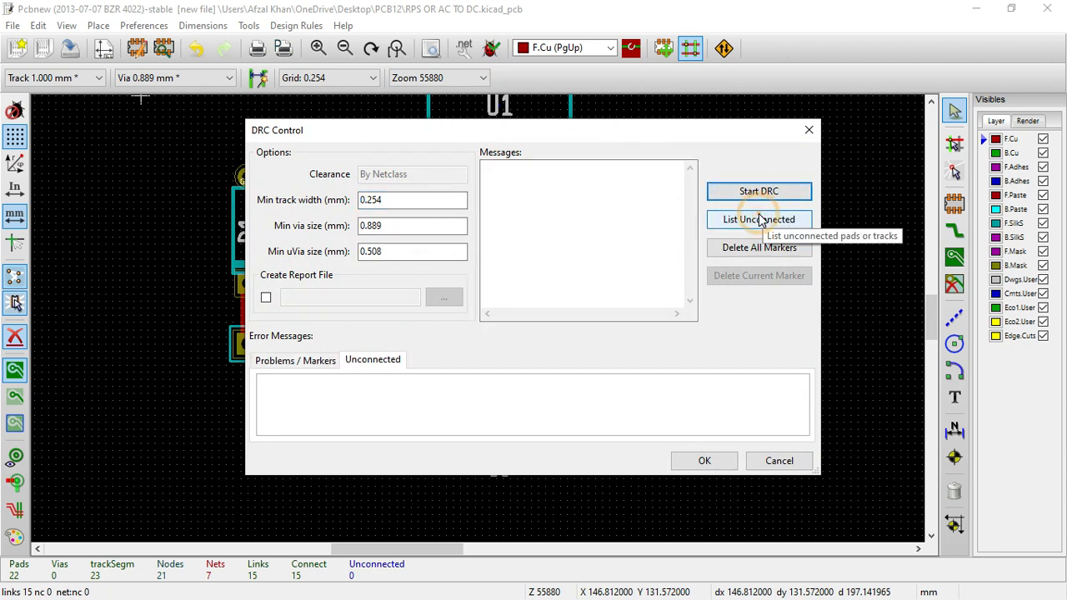
click(277, 361)
click(367, 361)
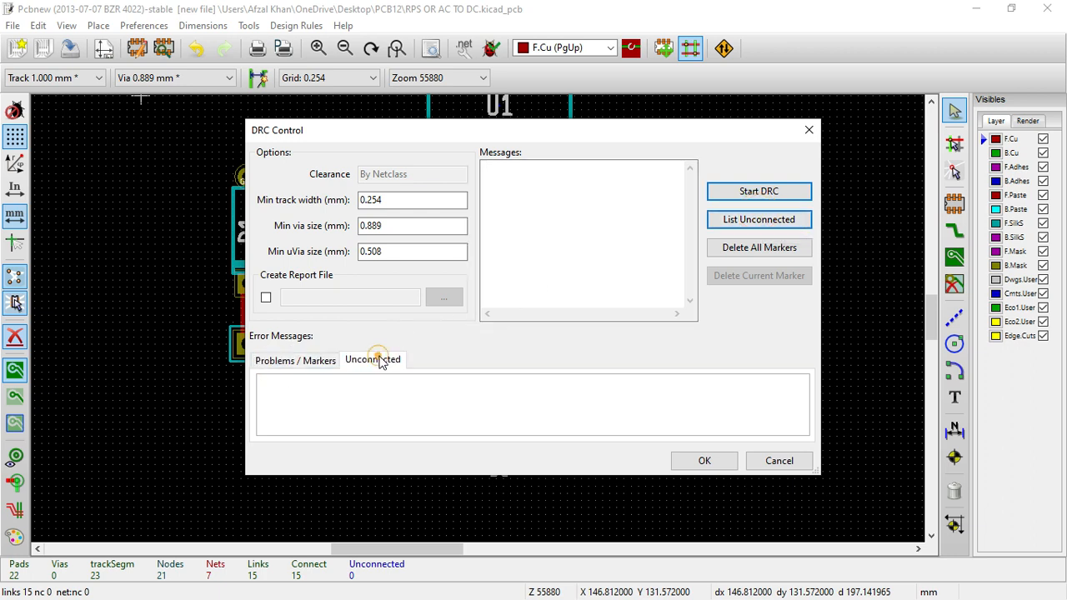
Rerun the DRC, inspect its messages, list the unconnected items again, and close DRC Control.
click(756, 191)
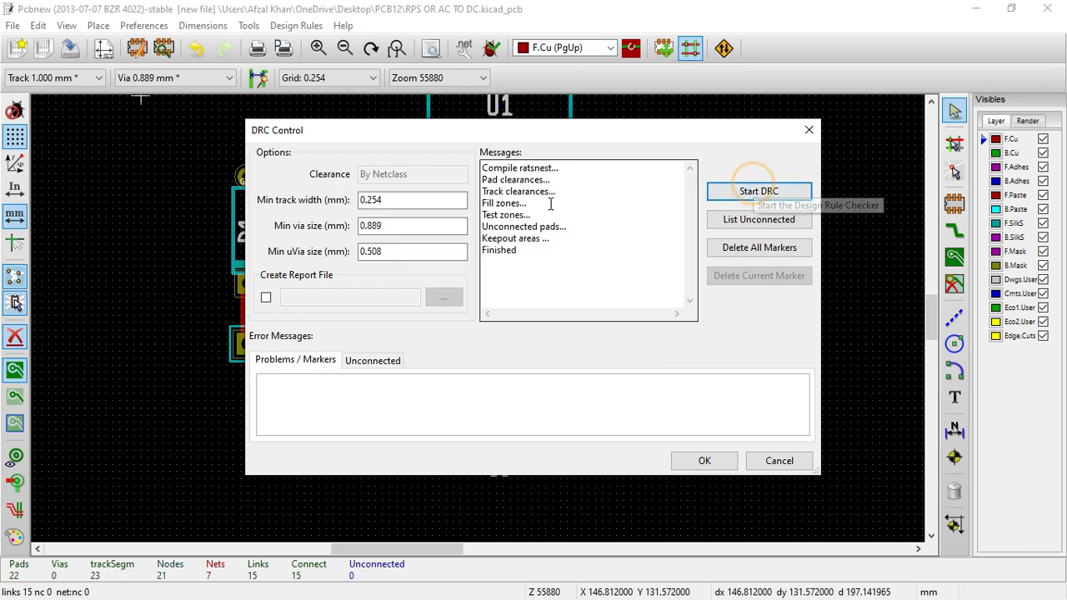
double_click(534, 167)
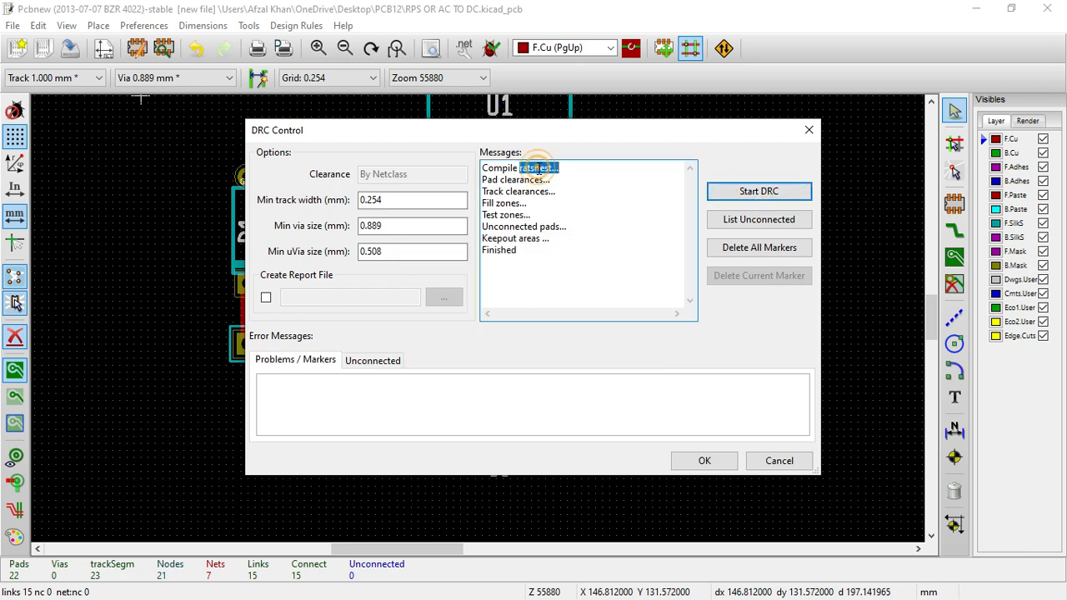
double_click(544, 180)
double_click(523, 251)
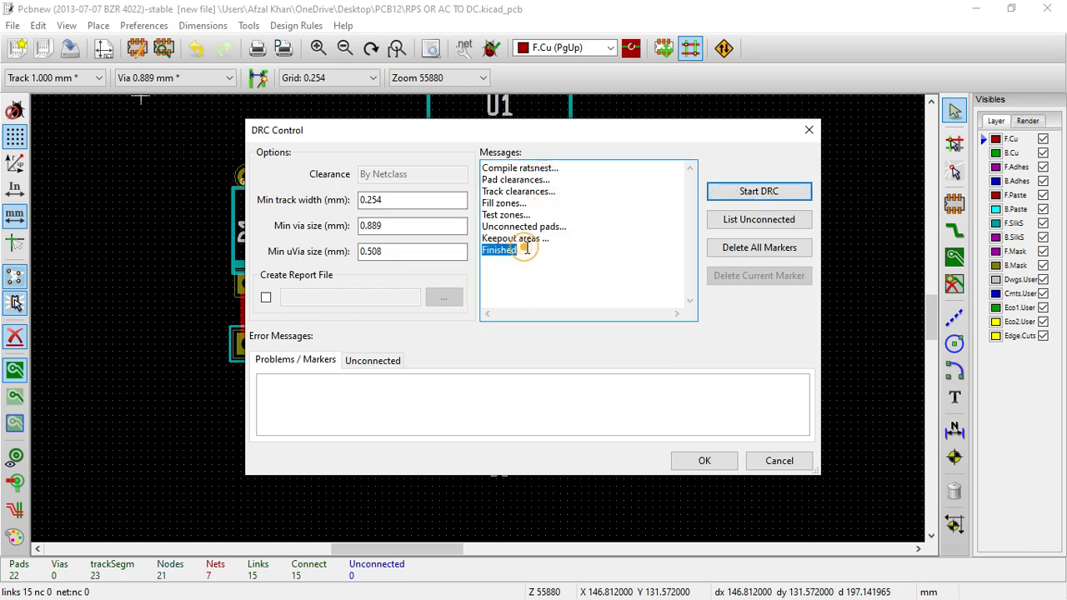
click(770, 224)
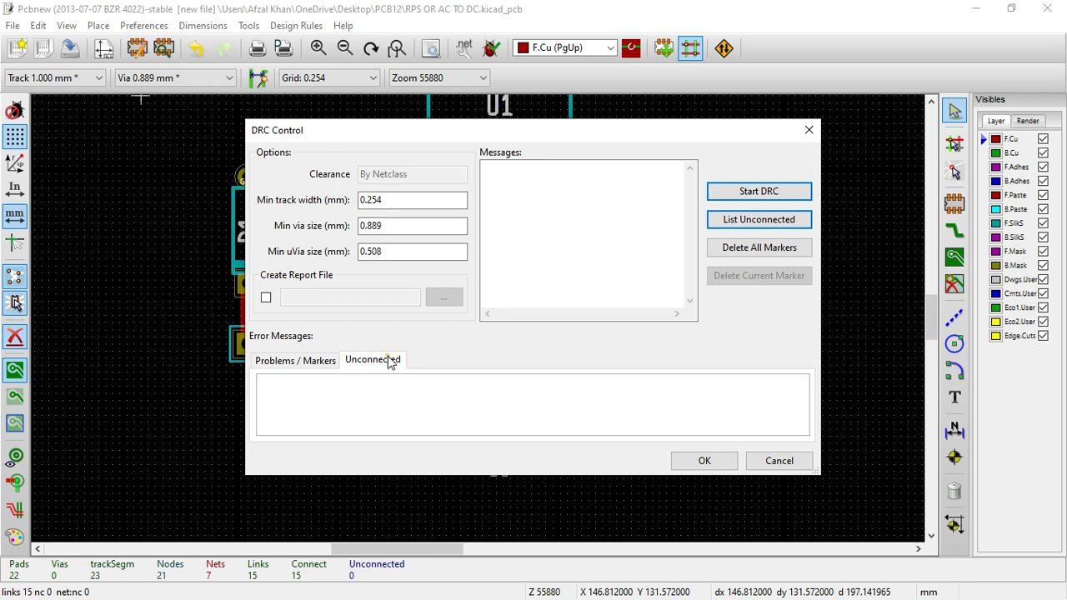
click(319, 360)
click(722, 465)
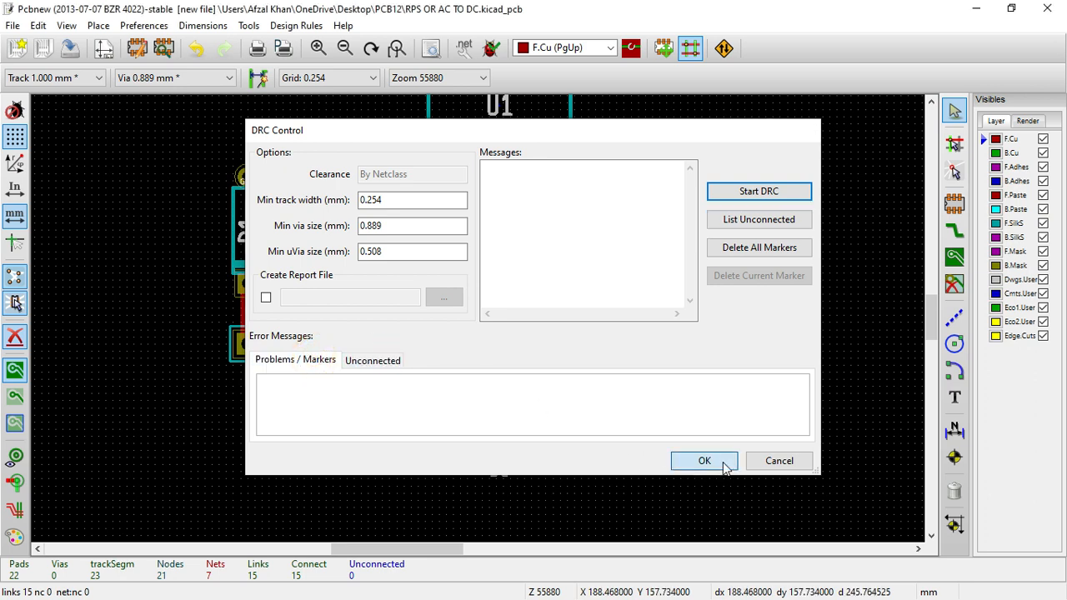
Save the routed board file RPS OR AC TO DC.kicad_pcb.
click(68, 50)
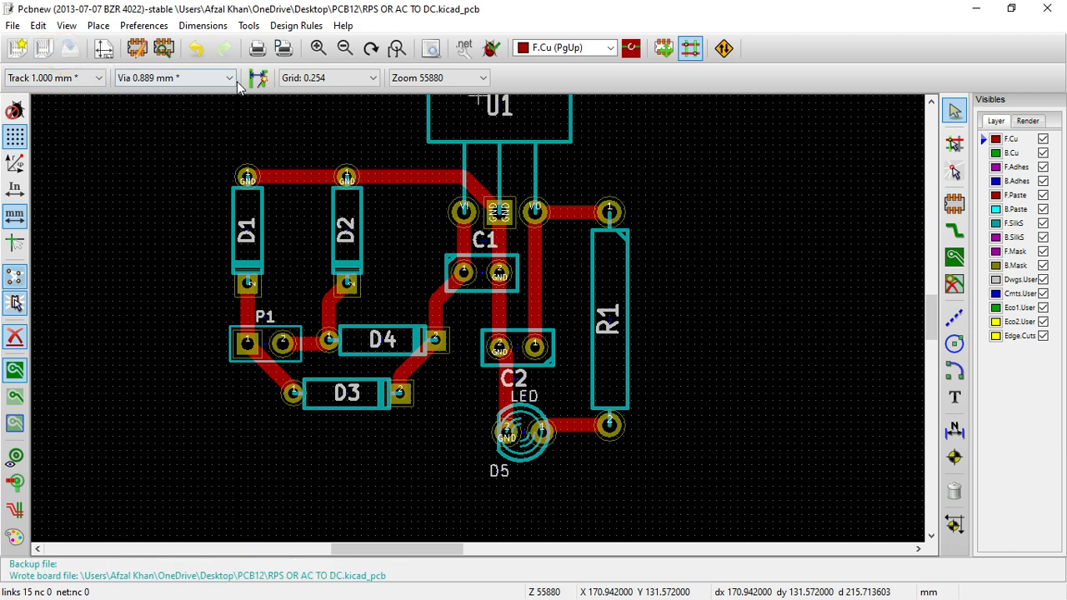
scroll(564, 370, down, 2)
scroll(570, 367, up, 2)
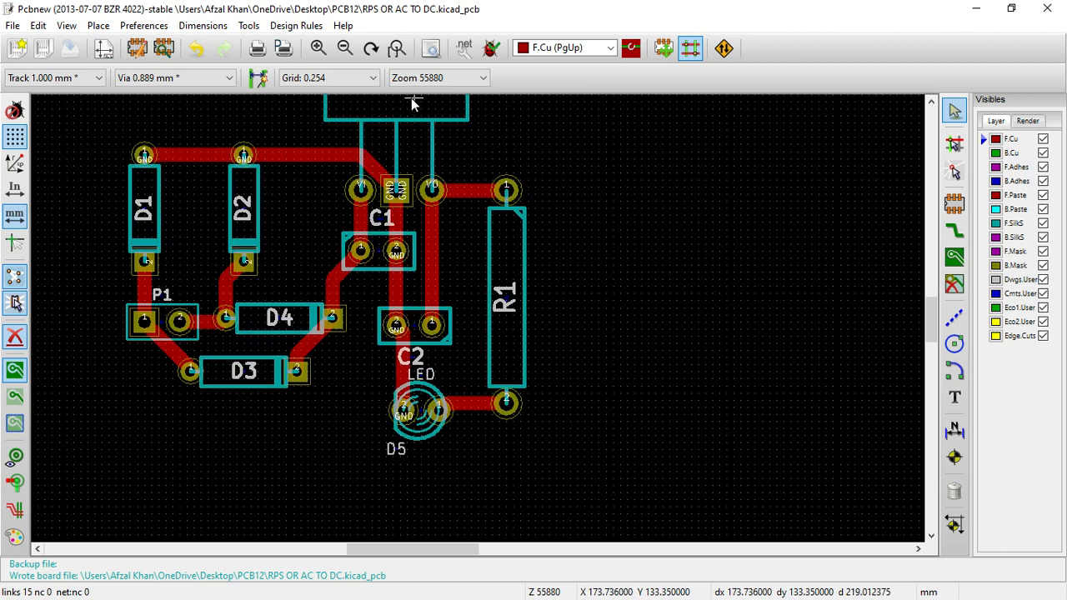
scroll(412, 102, down, 1)
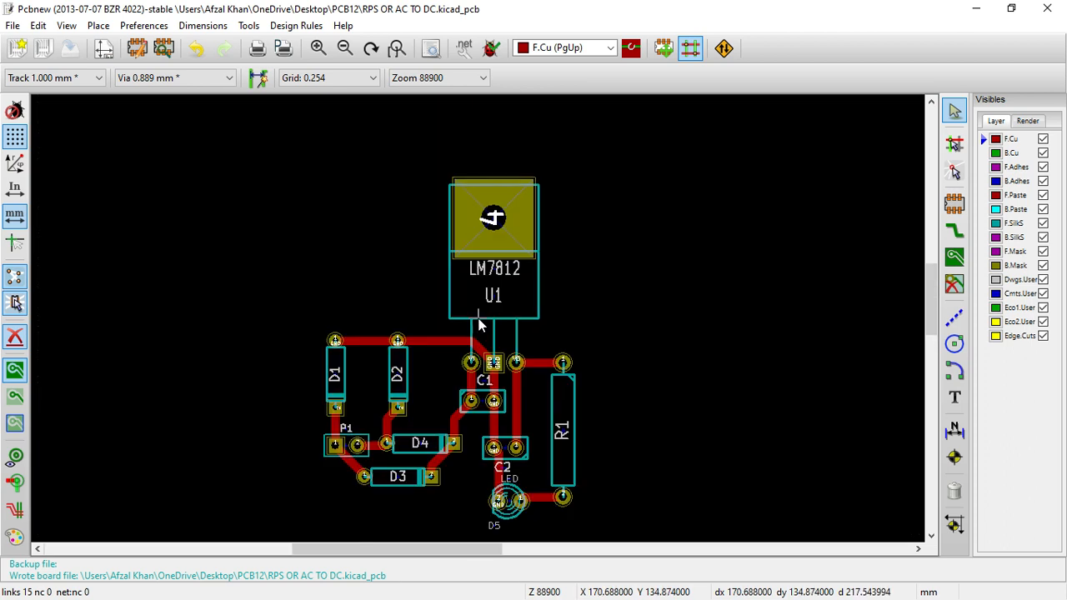
Preview the black and white print of F.Cu and F.SilkS at scale 1.4 with one page per layer.
click(267, 57)
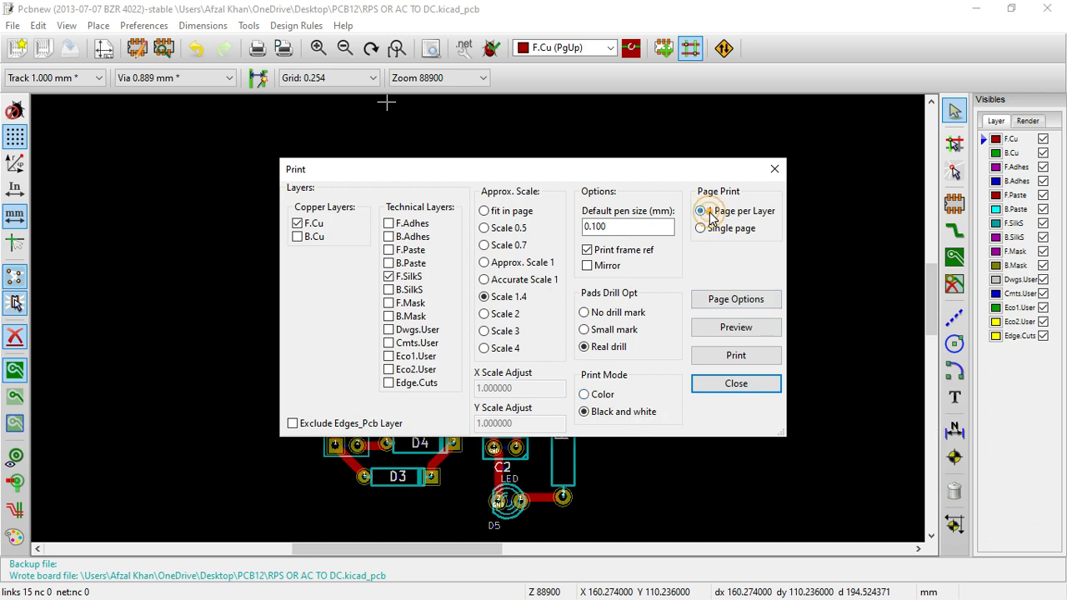
click(736, 327)
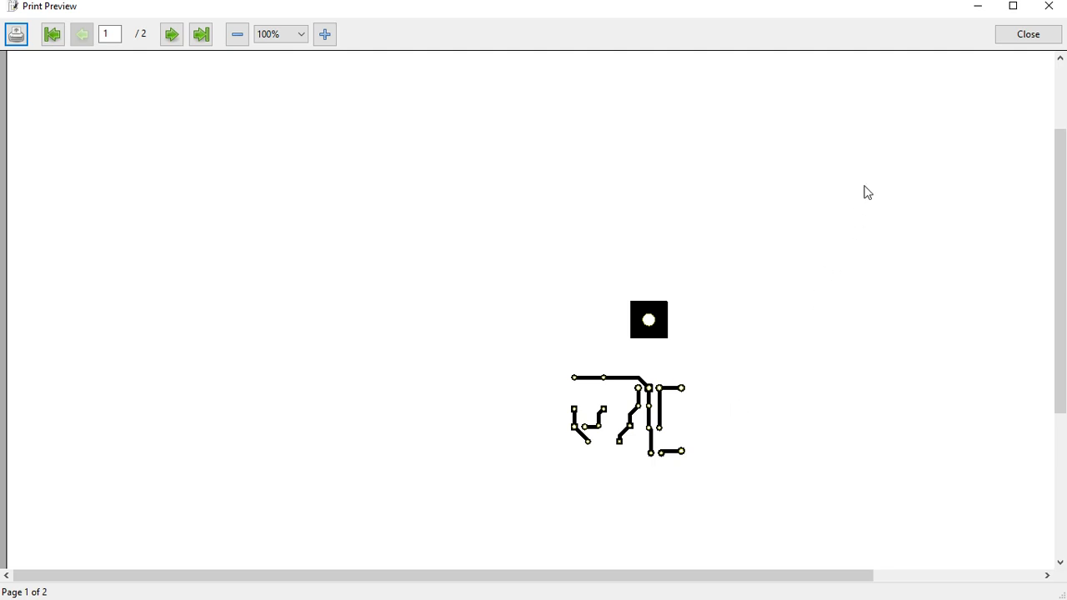
click(1059, 8)
key(Tab)
key(Tab)
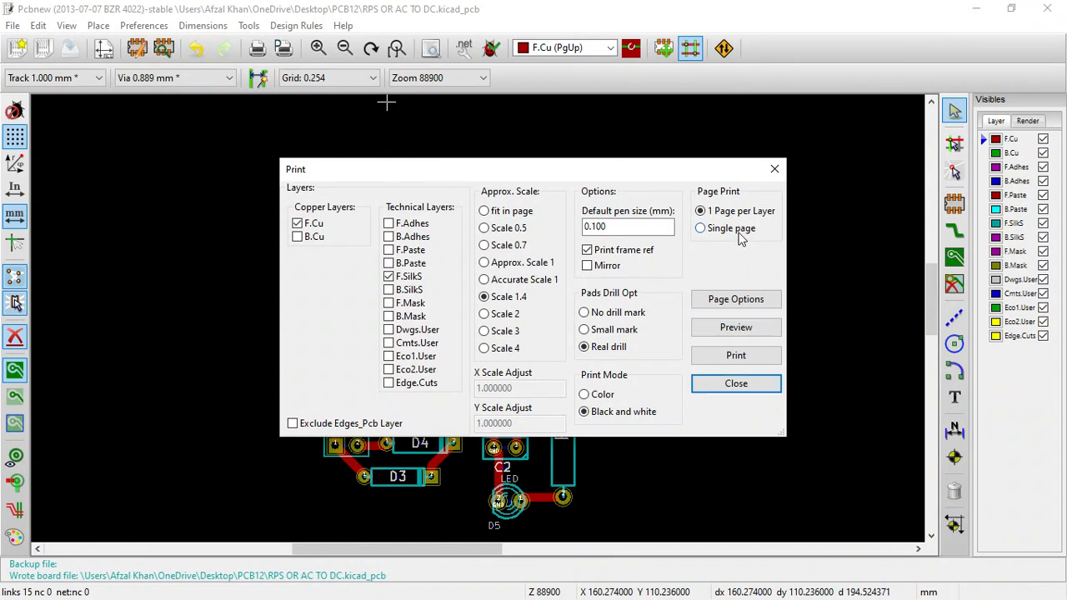
Preview the F.Cu and F.SilkS print combined on a single page and examine the board layout.
click(748, 329)
scroll(614, 326, down, 3)
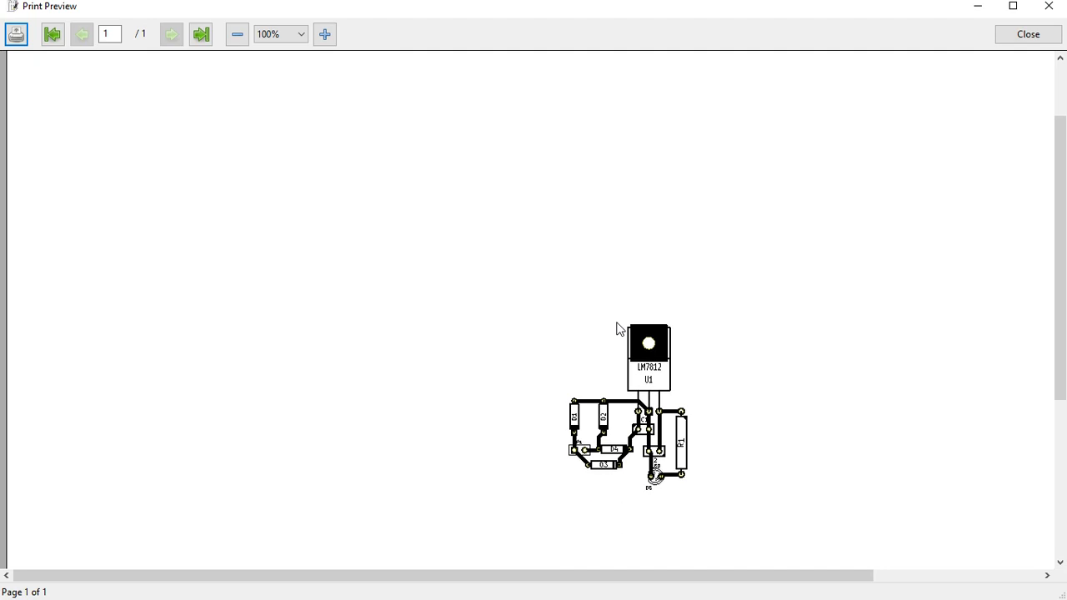
scroll(651, 353, up, 2)
scroll(651, 354, down, 5)
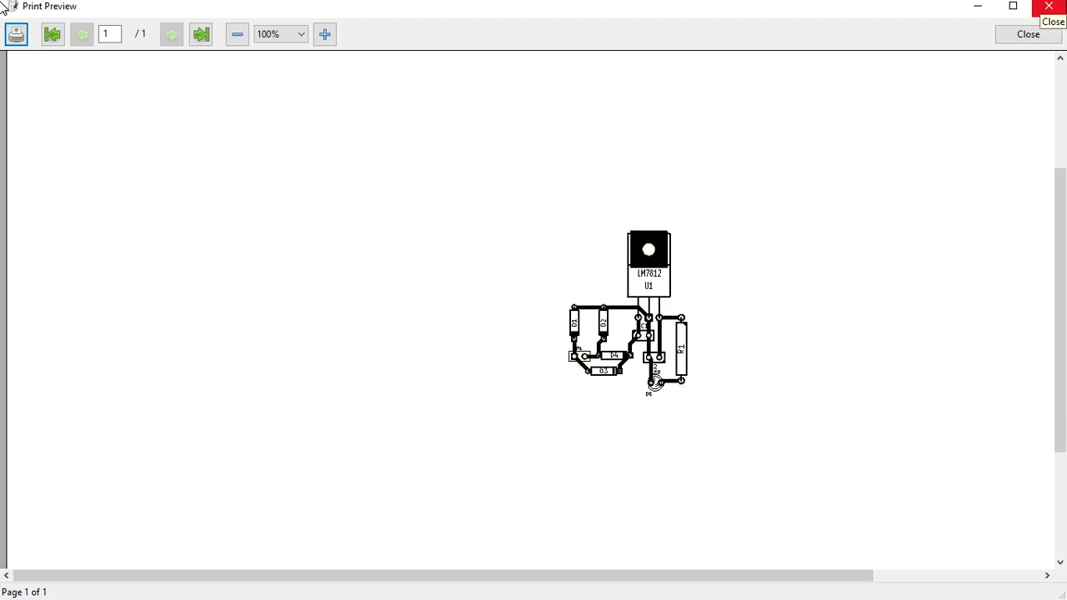
View the printer selection for the single-page print, cancel it, and close the preview and print settings.
key(ctrl+p)
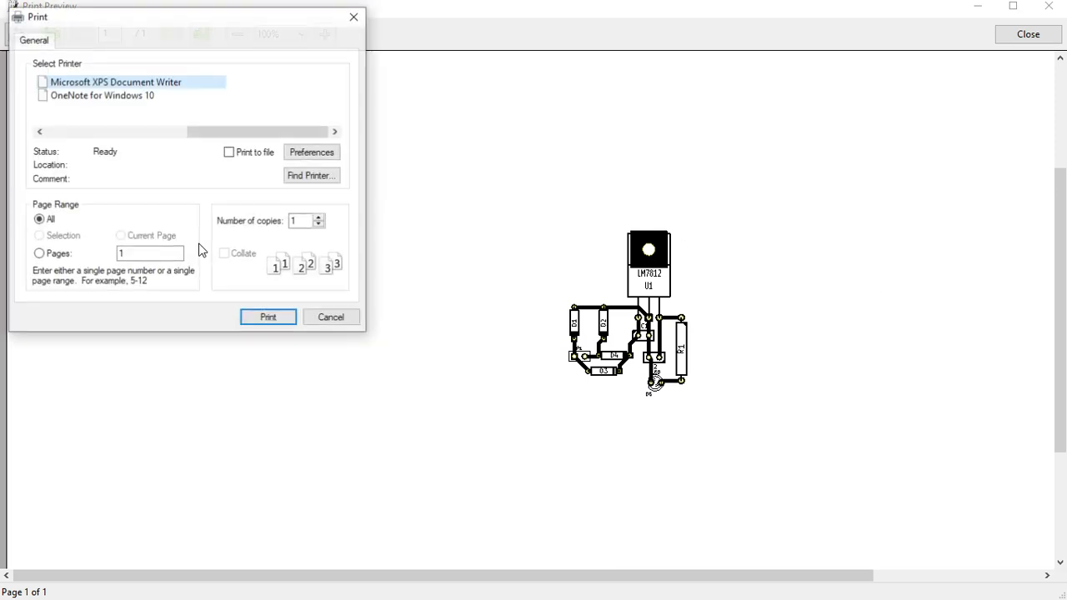
click(356, 19)
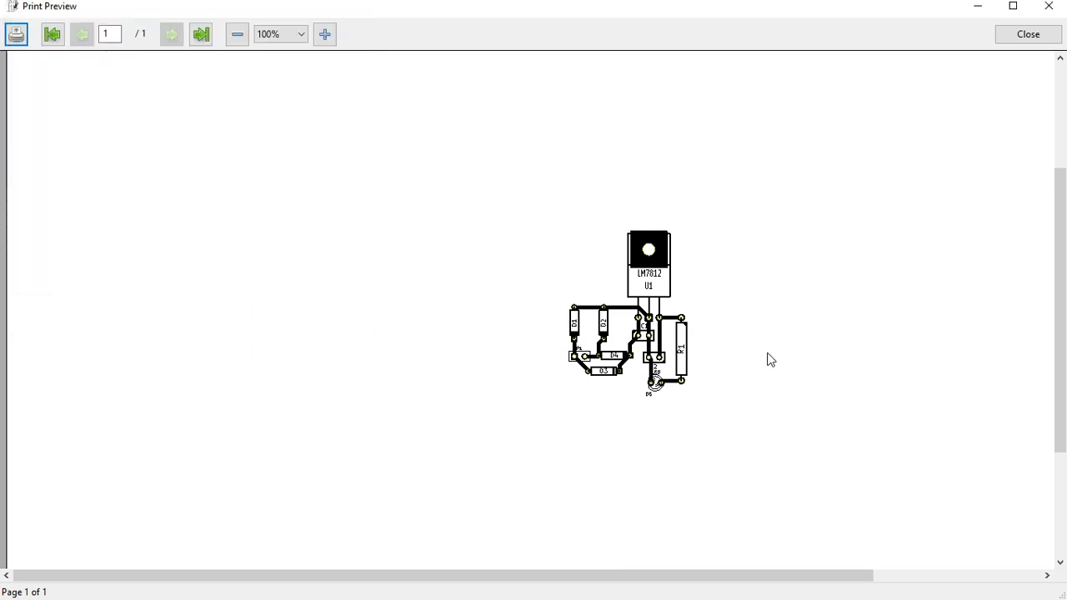
click(1052, 7)
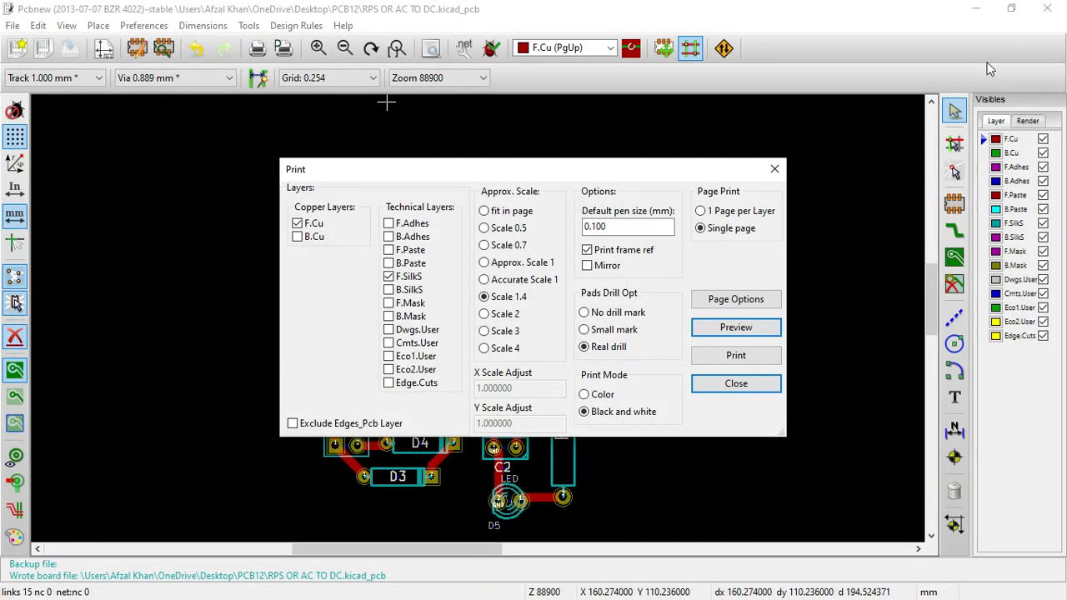
click(774, 170)
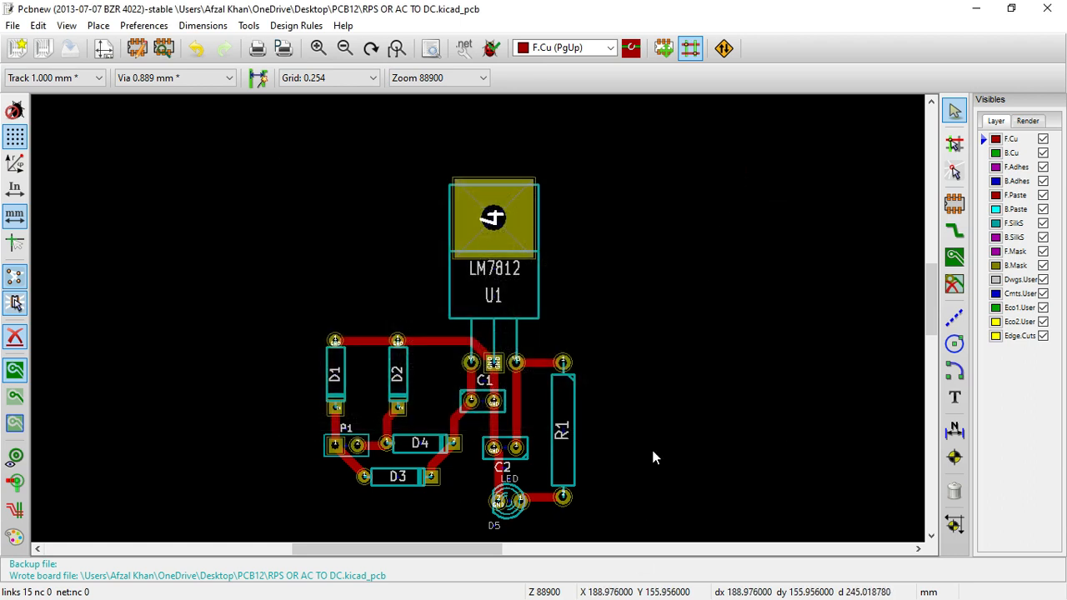
Switch to the schematic editor, save RPS OR AC TO DC.sch, and close the editor.
click(976, 8)
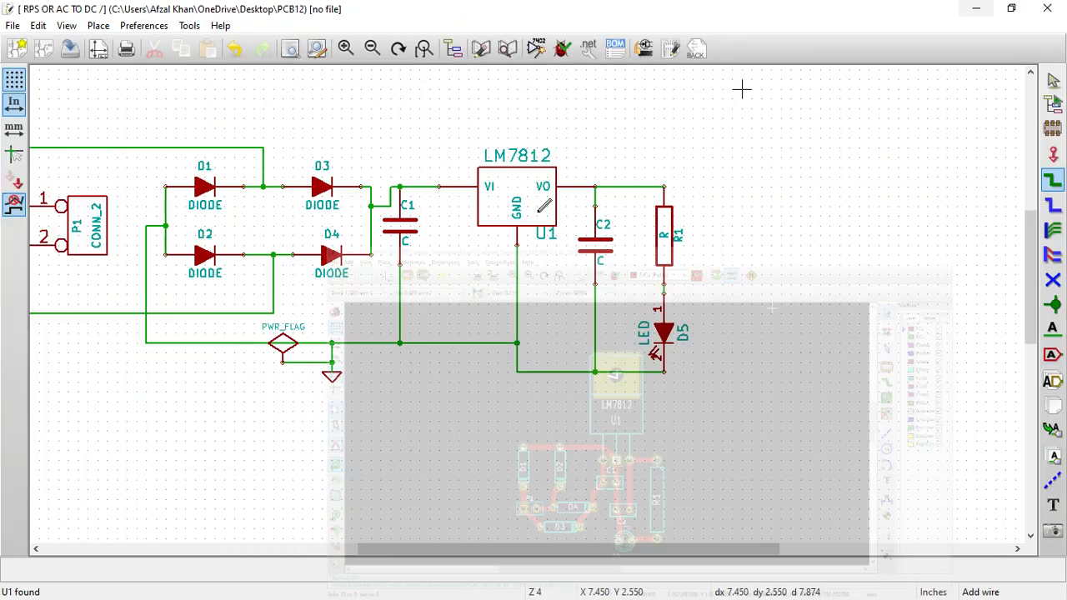
click(67, 50)
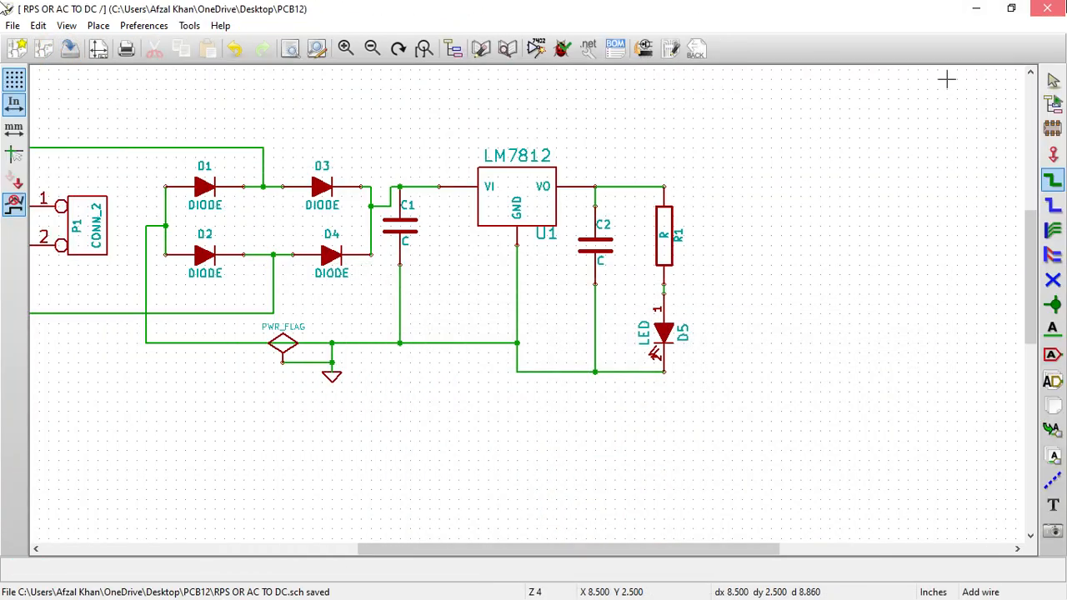
key(alt+F4)
click(1048, 8)
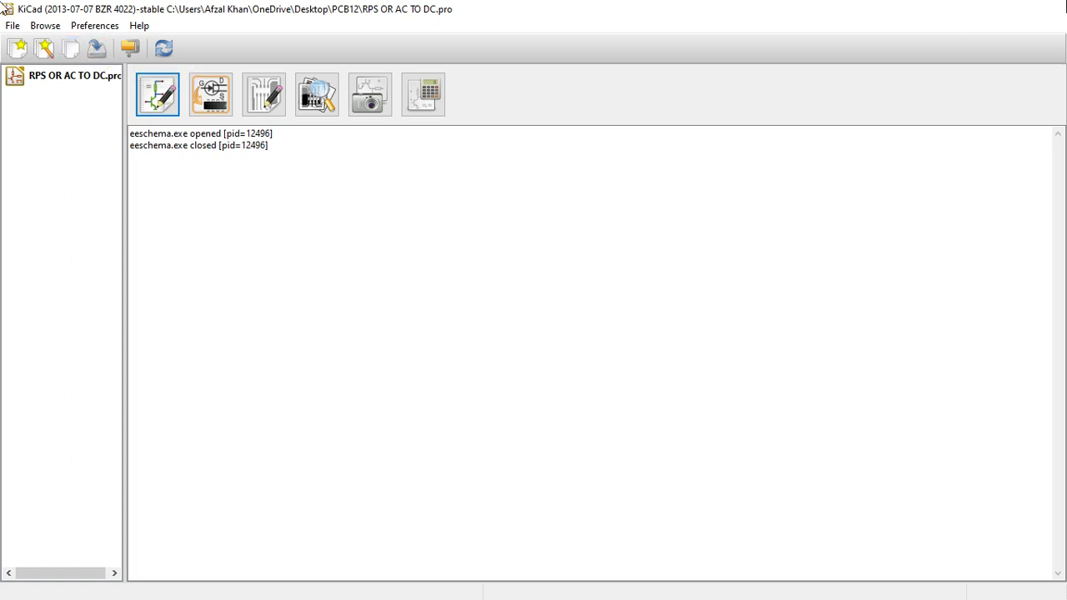
click(510, 584)
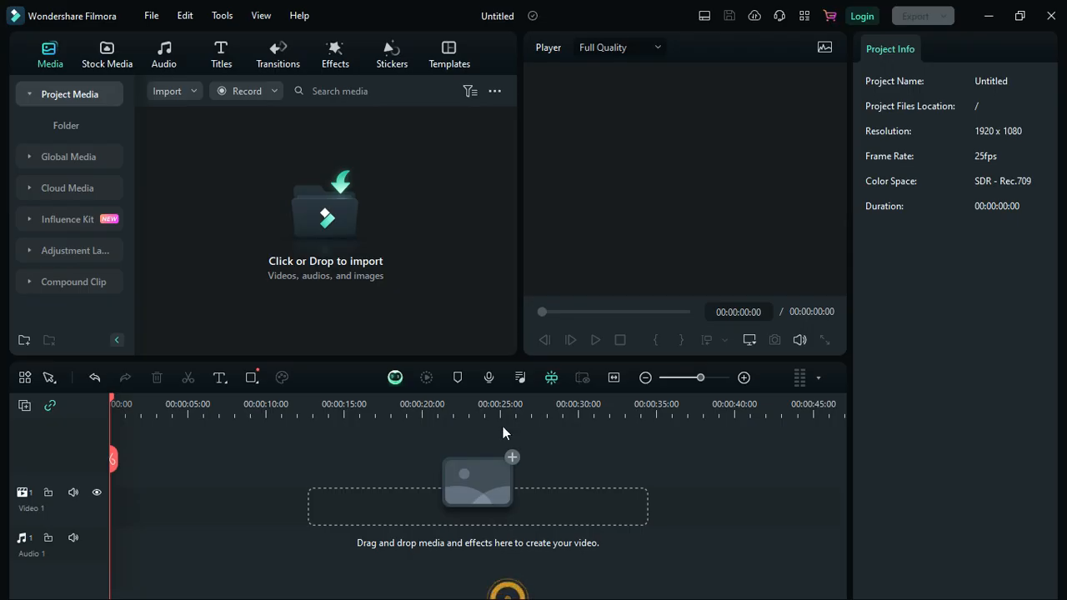
click(256, 92)
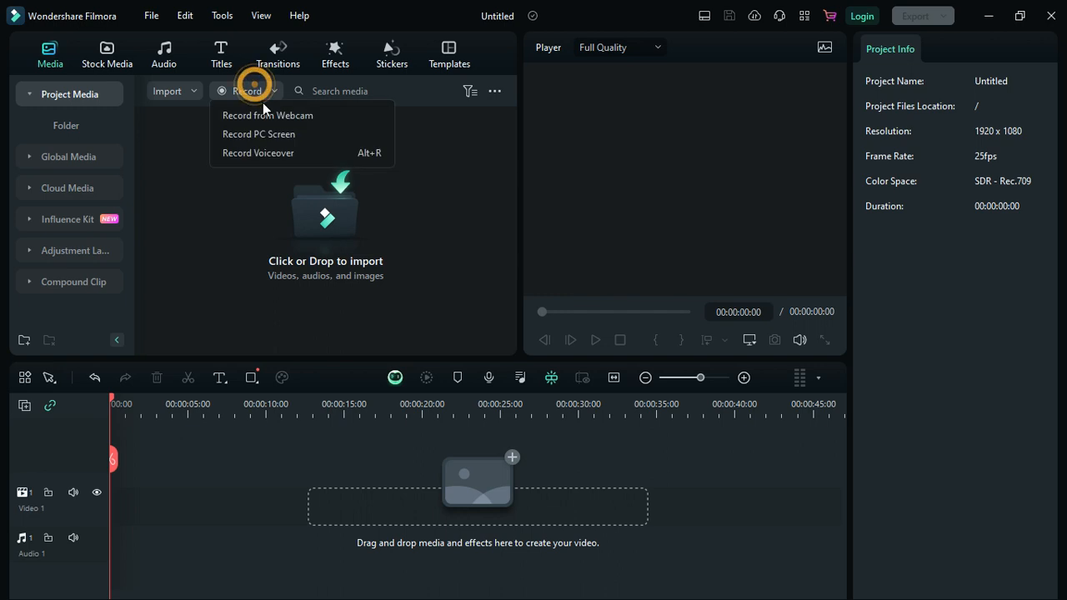
click(270, 136)
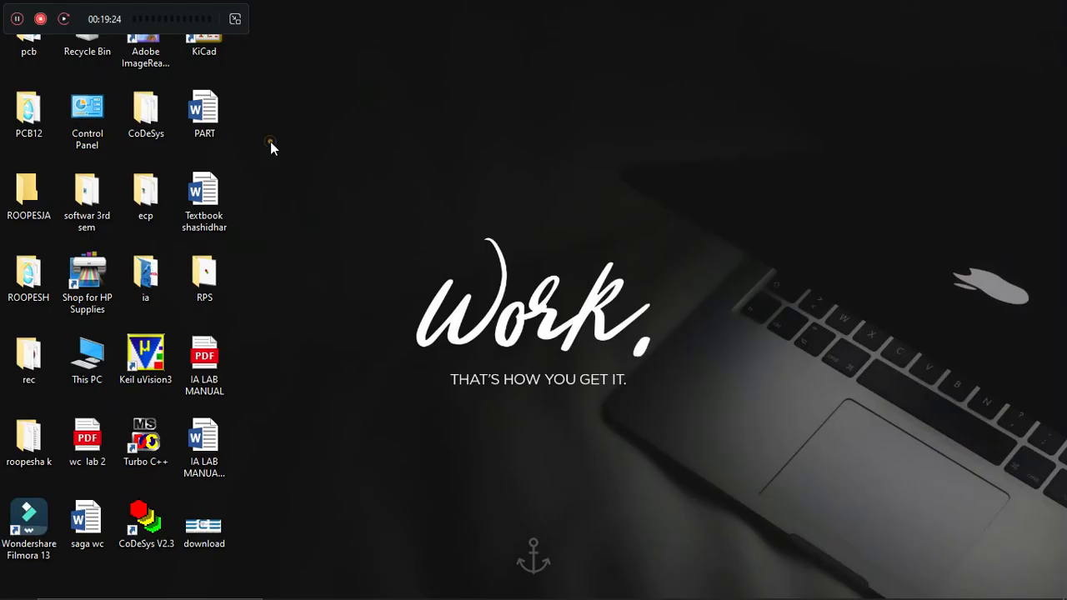